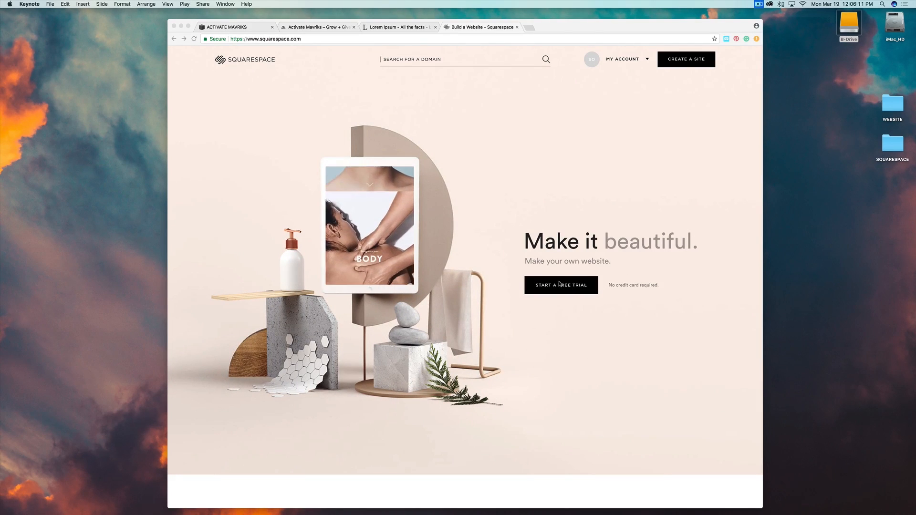
Start a Squarespace free trial and browse the Website Templates gallery, returning to the top.
left_click(559, 289)
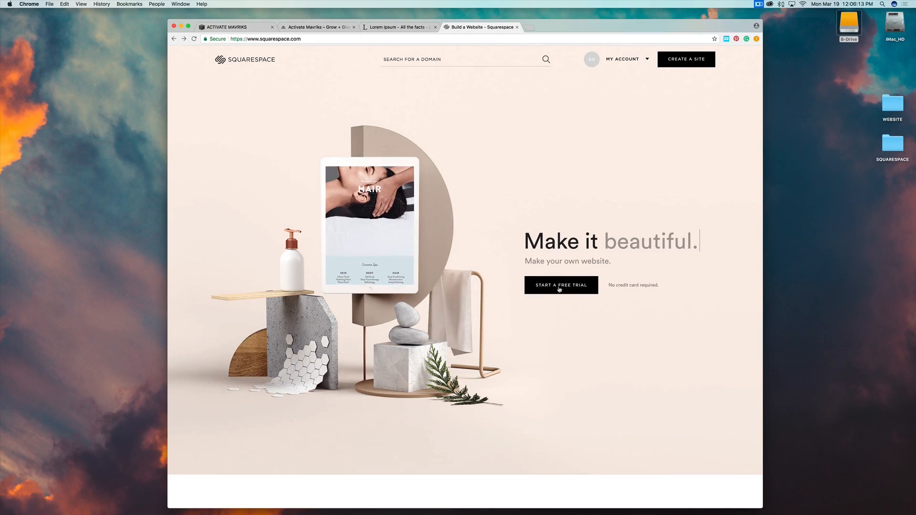
left_click(560, 289)
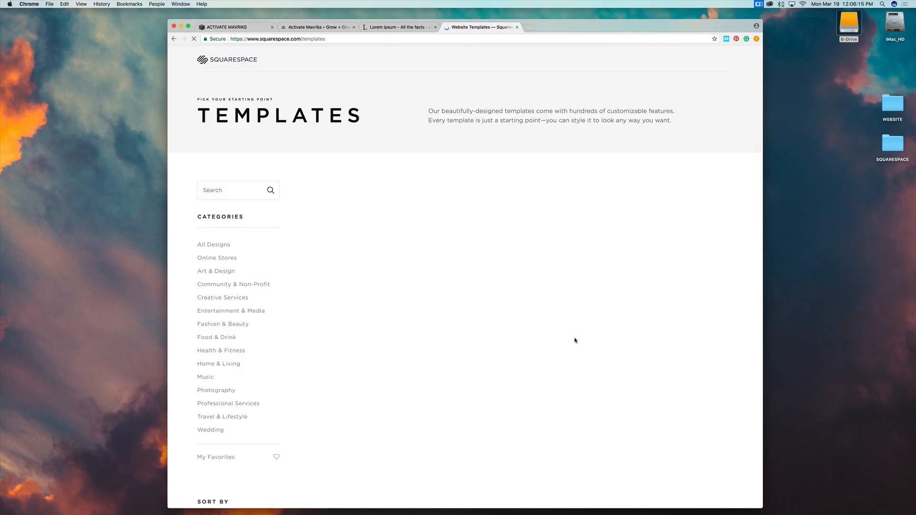
mouse_move(655, 58)
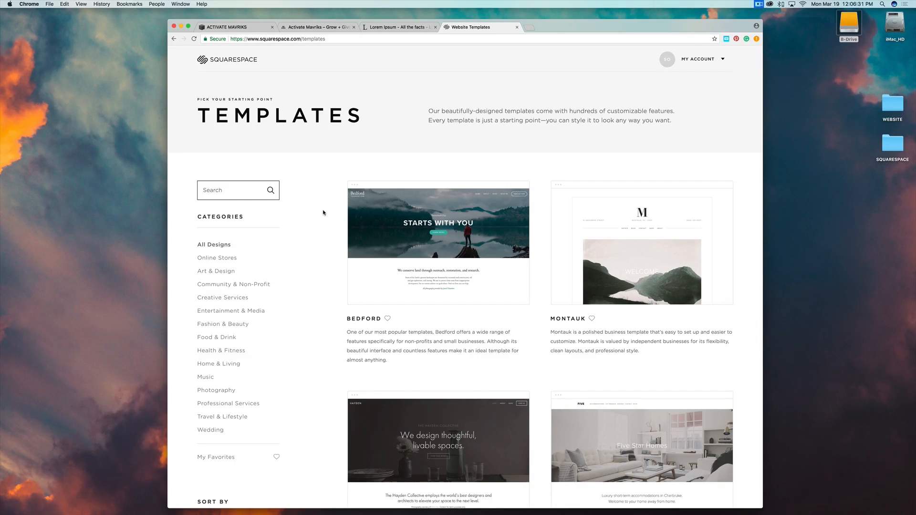
scroll(323, 212, "down", 5)
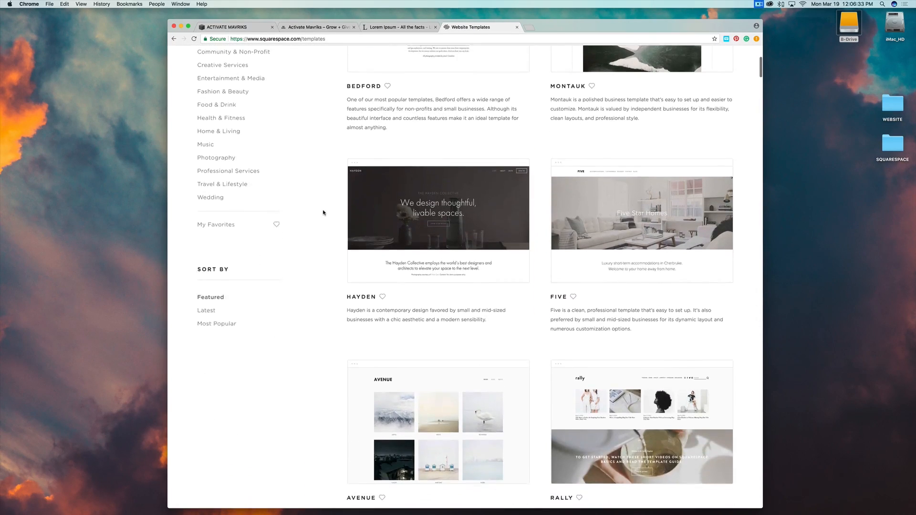
scroll(323, 213, "down", 10)
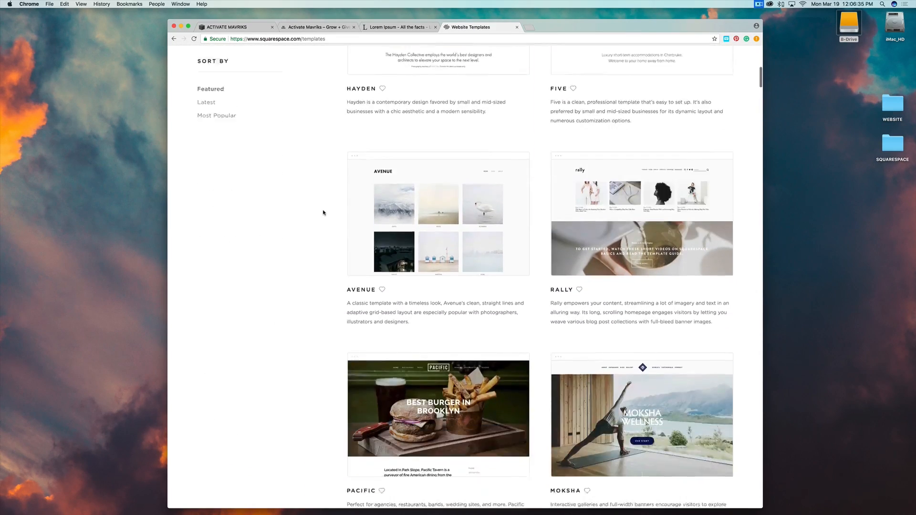
scroll(323, 212, "down", 3)
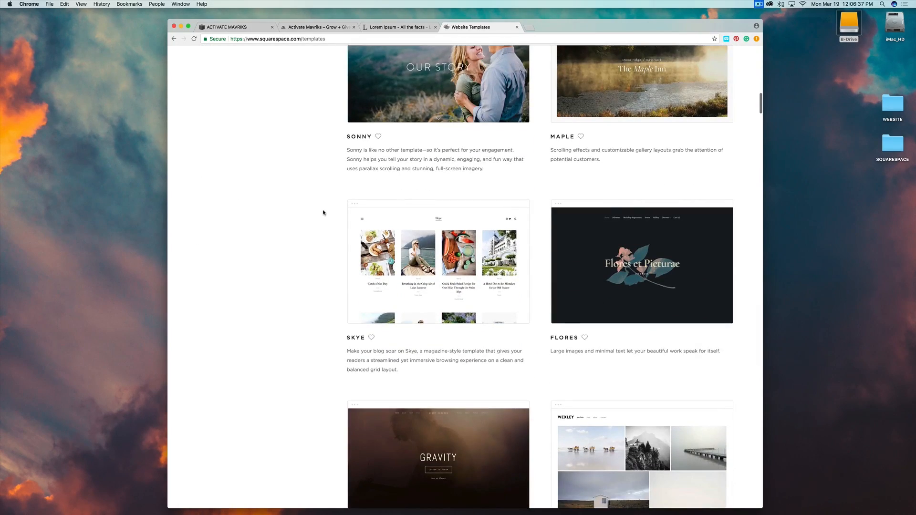
scroll(322, 212, "down", 5)
scroll(323, 212, "down", 4)
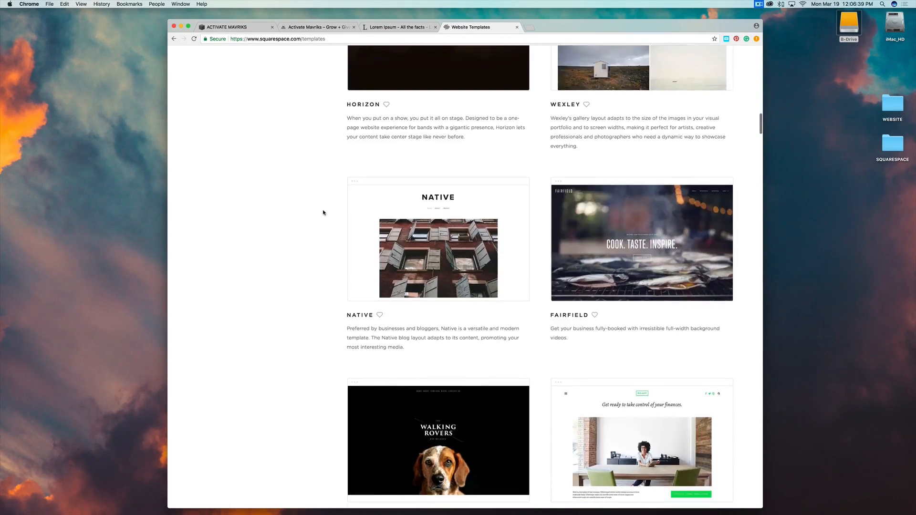
scroll(323, 213, "up", 10)
scroll(323, 213, "up", 8)
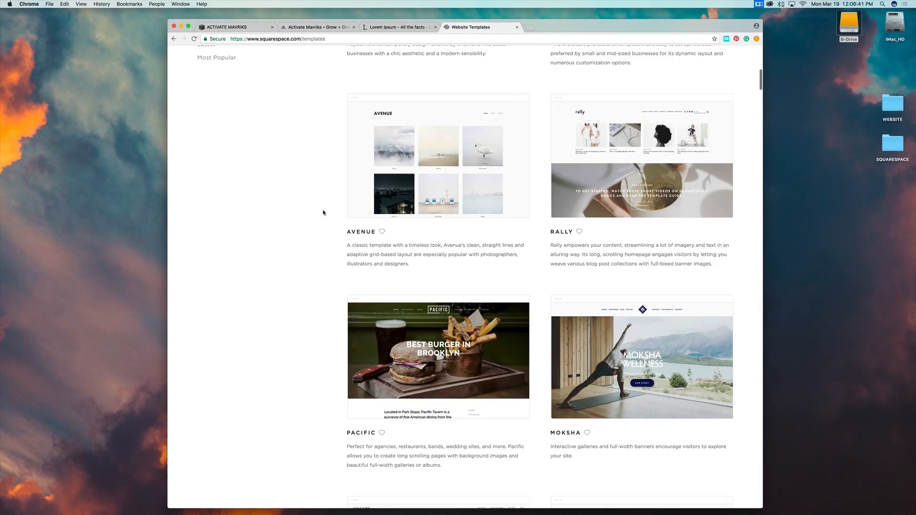
scroll(323, 213, "up", 8)
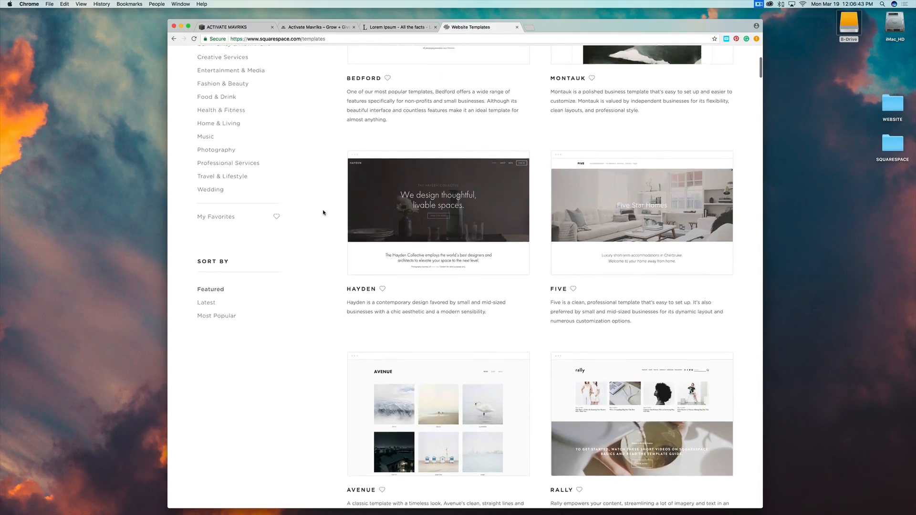
scroll(323, 212, "up", 3)
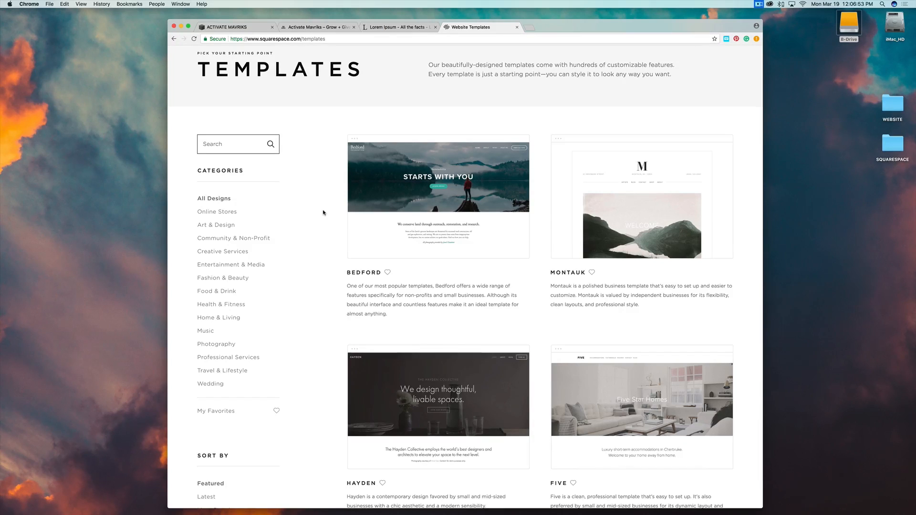
Scroll down the template gallery past Wells and Sofia until the Brine template card shows.
mouse_move(420, 239)
scroll(448, 336, "down", 5)
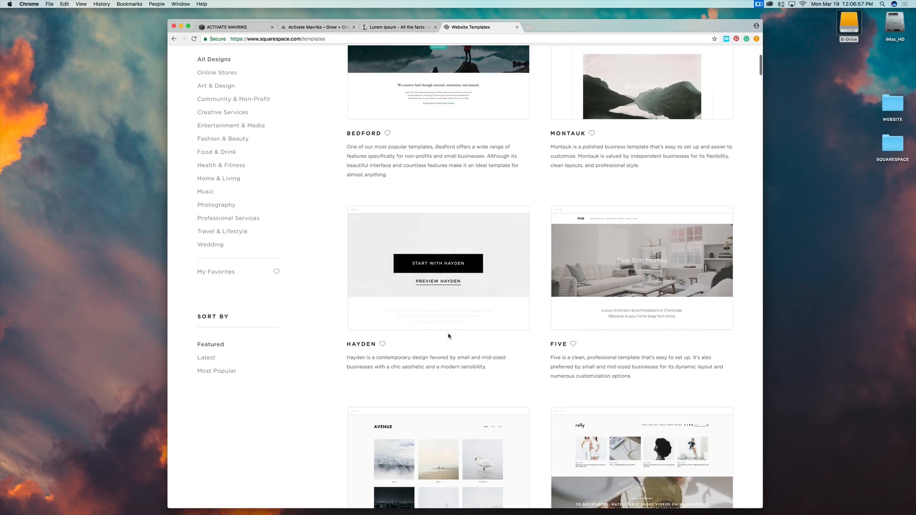
scroll(448, 336, "down", 4)
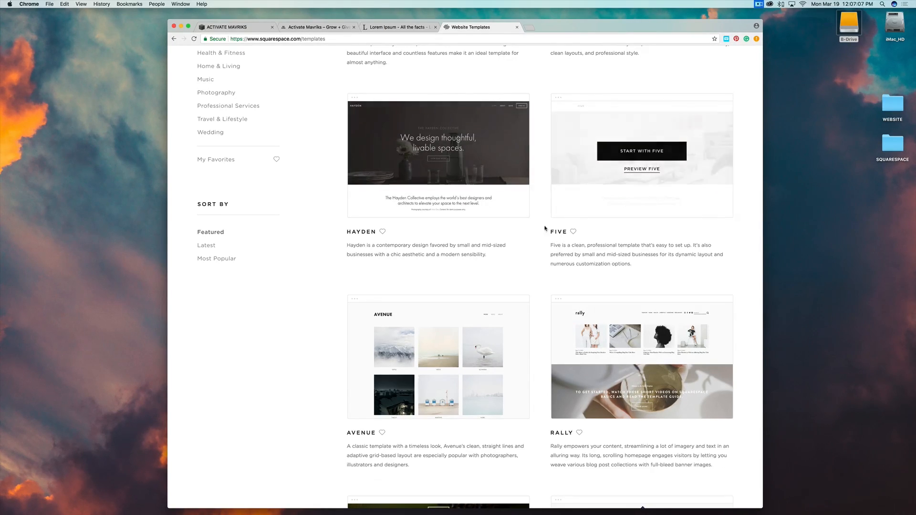
scroll(541, 248, "down", 5)
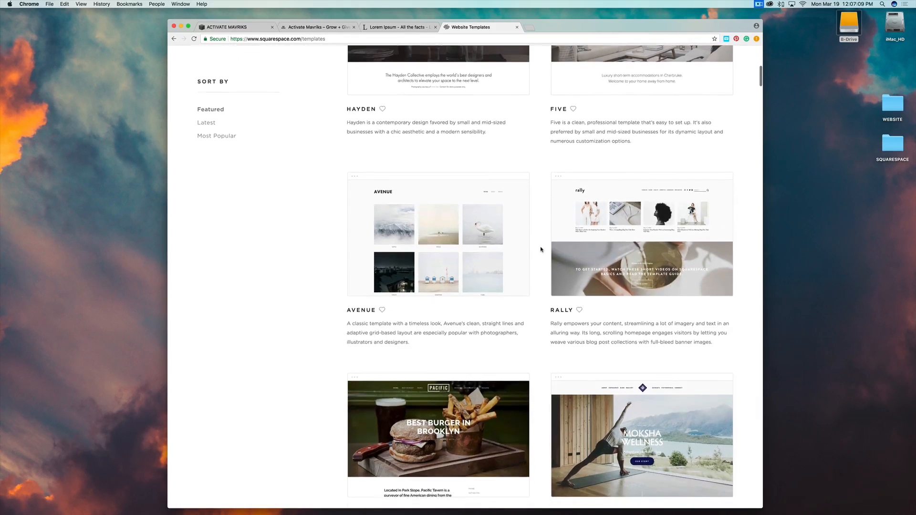
scroll(541, 249, "down", 3)
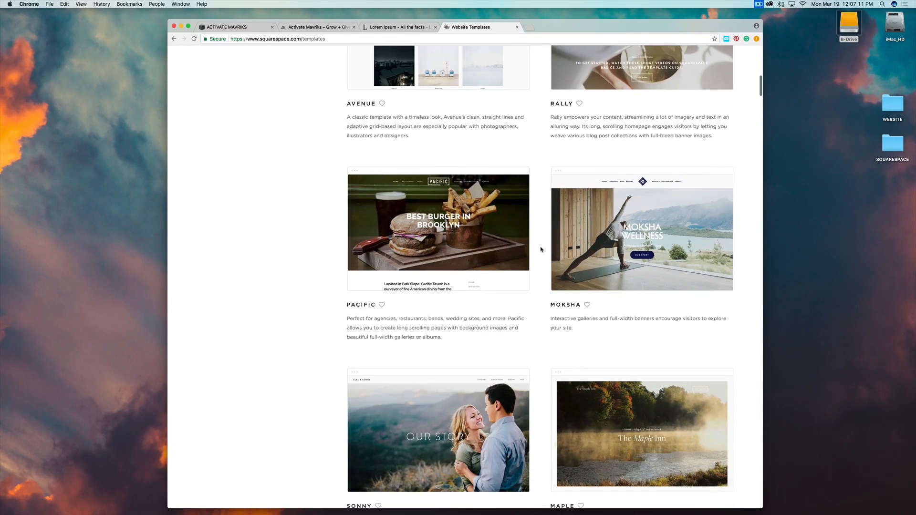
scroll(541, 248, "down", 3)
scroll(541, 248, "down", 5)
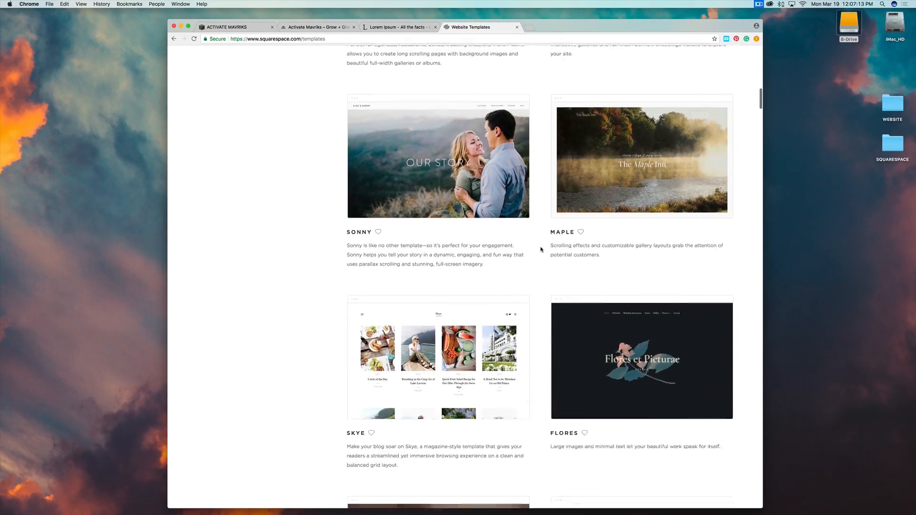
scroll(541, 249, "down", 10)
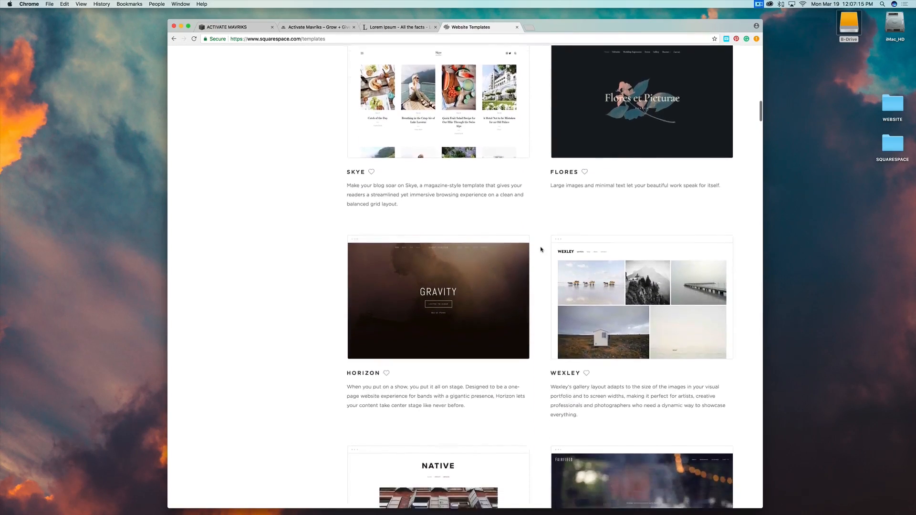
scroll(541, 248, "down", 2)
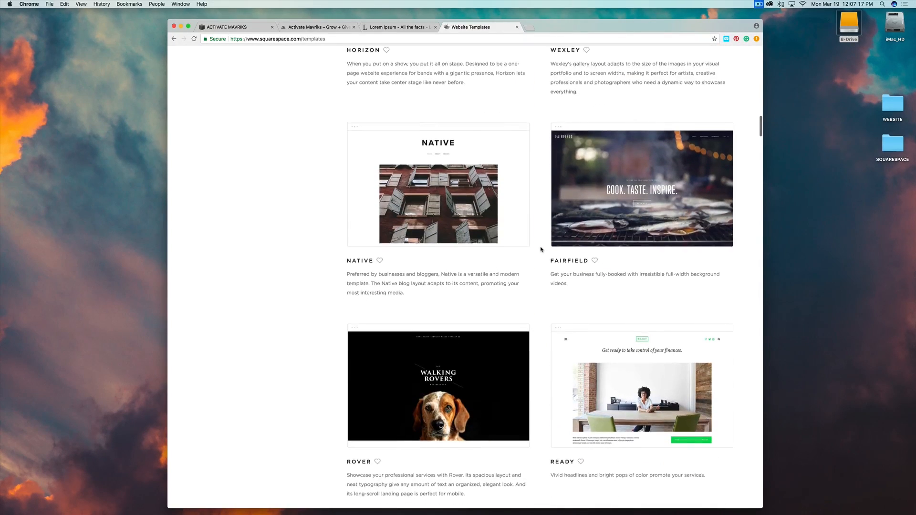
scroll(541, 249, "down", 11)
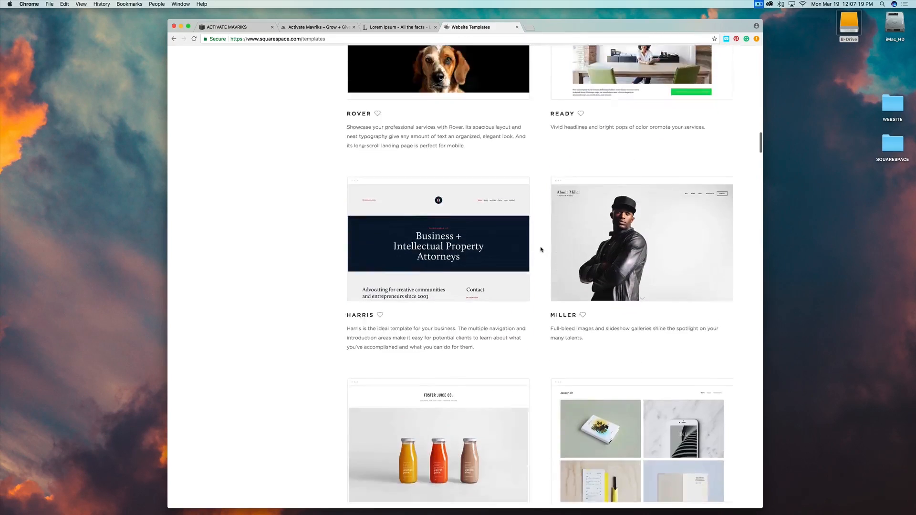
scroll(541, 249, "down", 7)
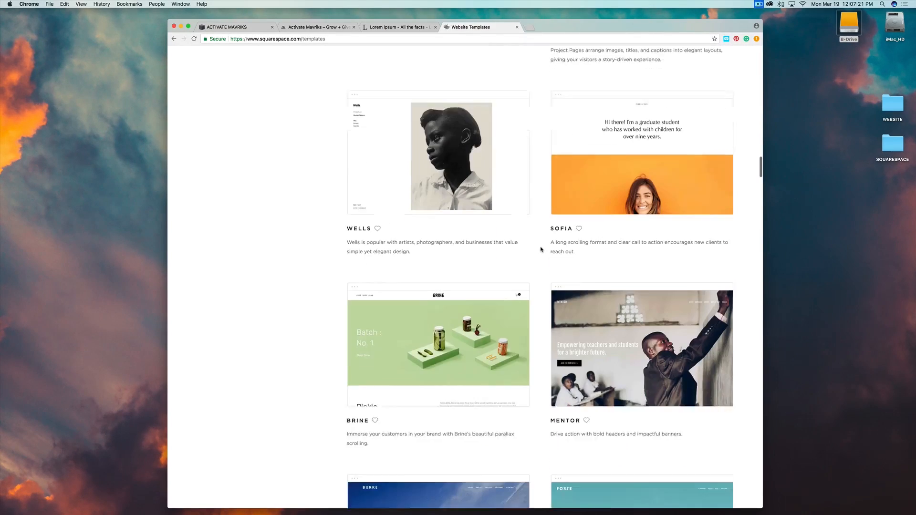
mouse_move(391, 274)
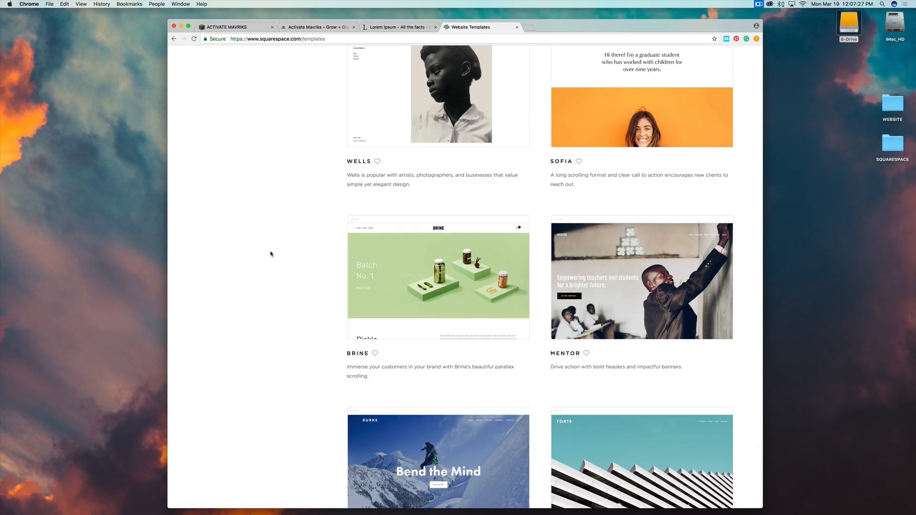
mouse_move(365, 224)
mouse_move(446, 272)
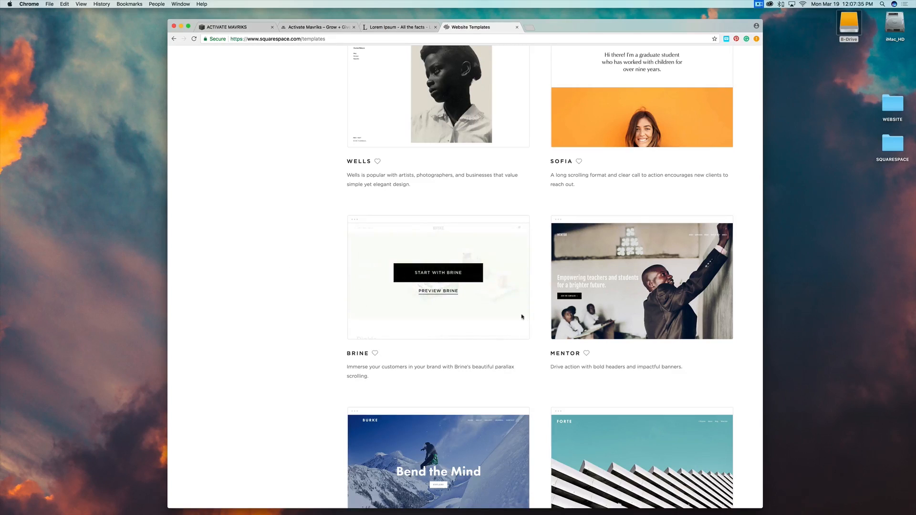
Start a new site from the Brine template and title it ACTIVATE MAVRIKS.
left_click(444, 274)
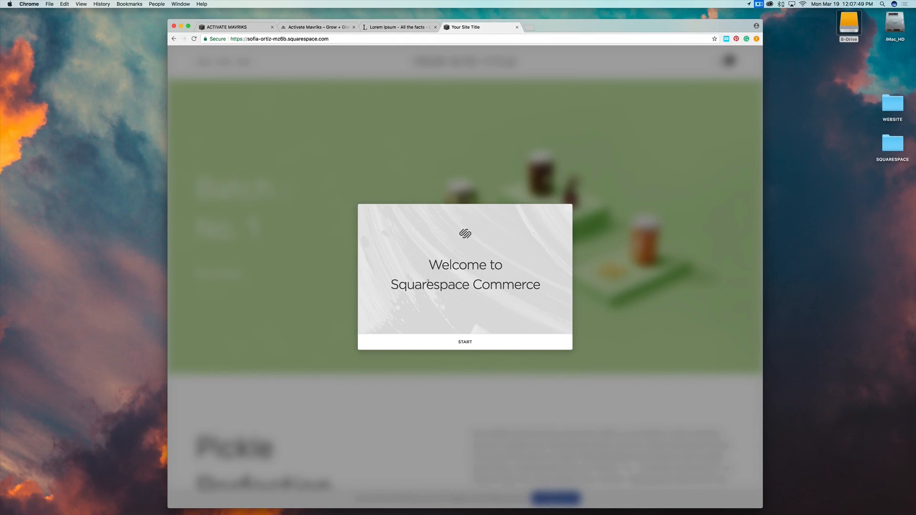
left_click(465, 342)
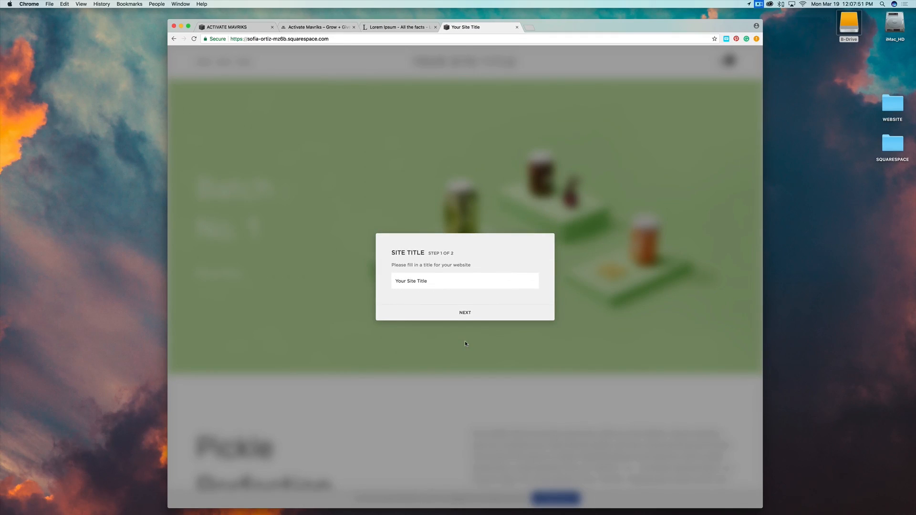
triple_click(427, 281)
type("ACTIVATE MAVRIKS")
Enter the site description 'We Have The Tools To Get You There' and finish setup.
left_click(450, 310)
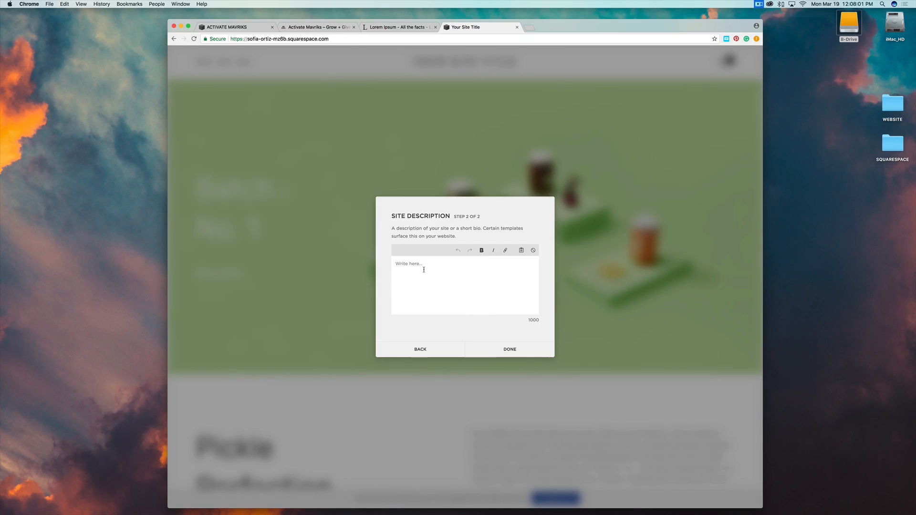
left_click(416, 265)
type("WE Have The Tools To Get You There")
left_click(506, 351)
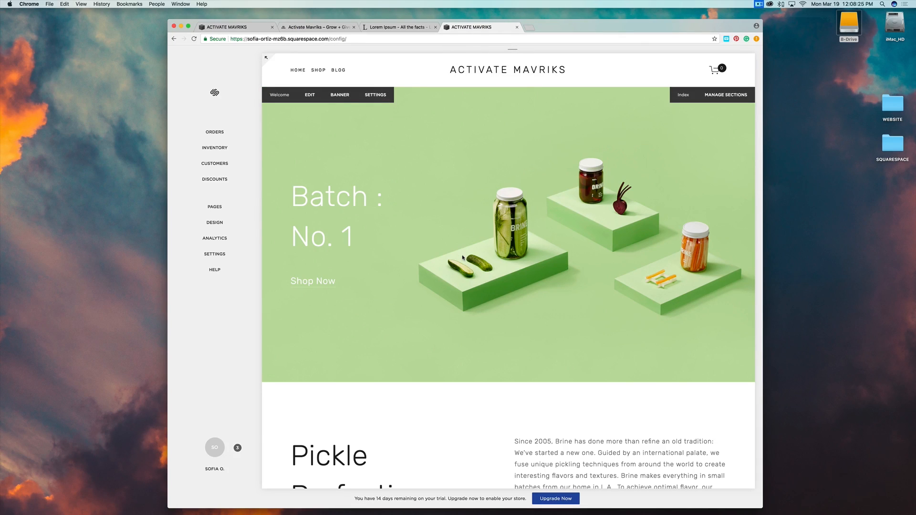
Scroll through the new site's Home page sections.
scroll(462, 258, "down", 15)
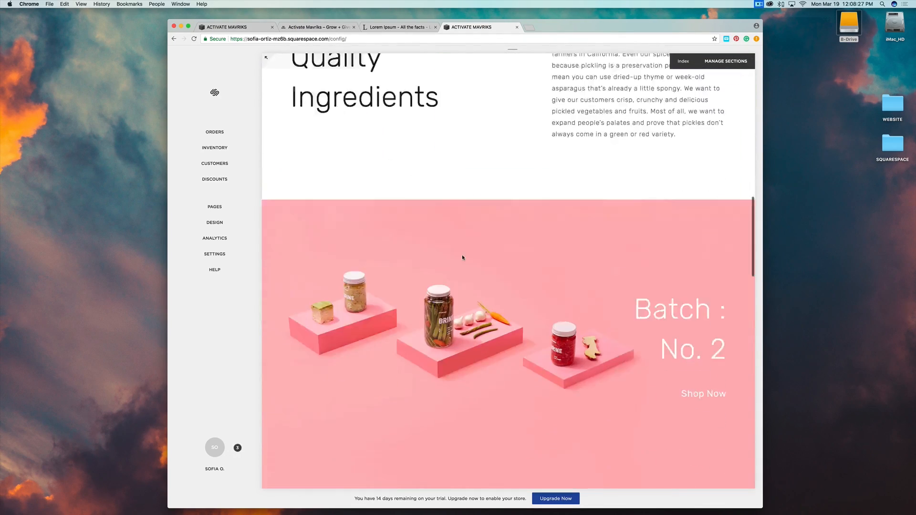
scroll(462, 257, "down", 20)
scroll(462, 257, "up", 20)
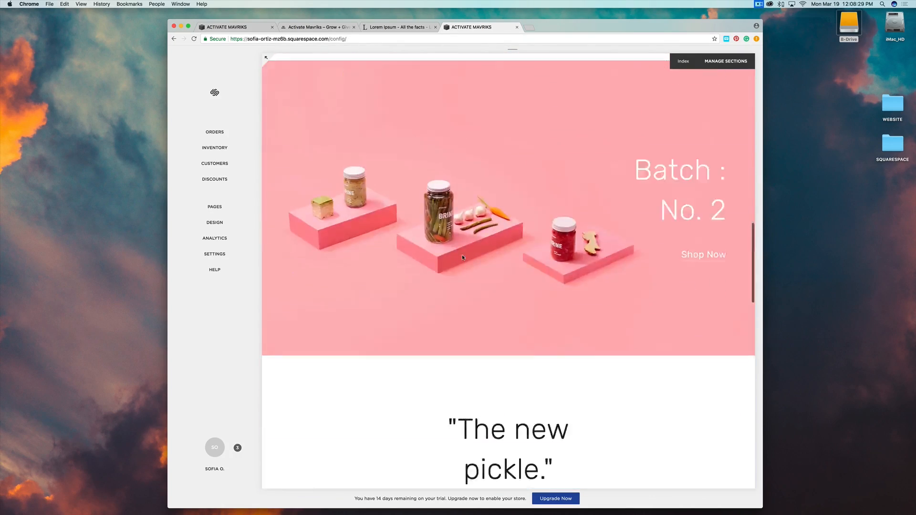
scroll(462, 257, "up", 4)
scroll(461, 258, "down", 20)
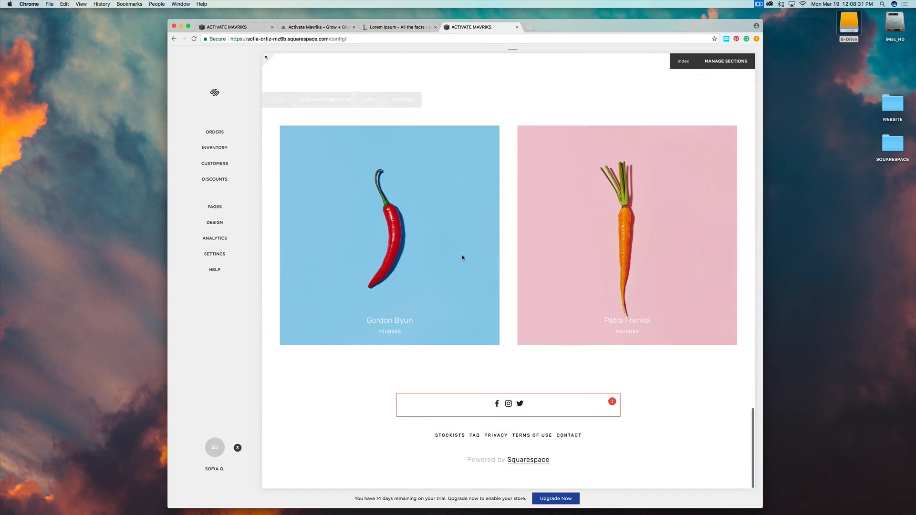
scroll(463, 258, "up", 18)
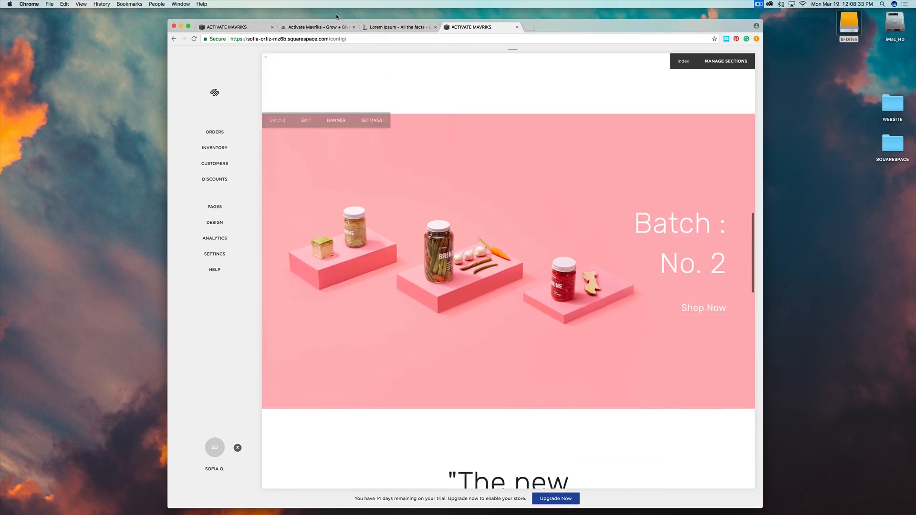
Look over the other ACTIVATE MAVRIKS site's store page with its Batch : No. 2 banner.
left_click(243, 29)
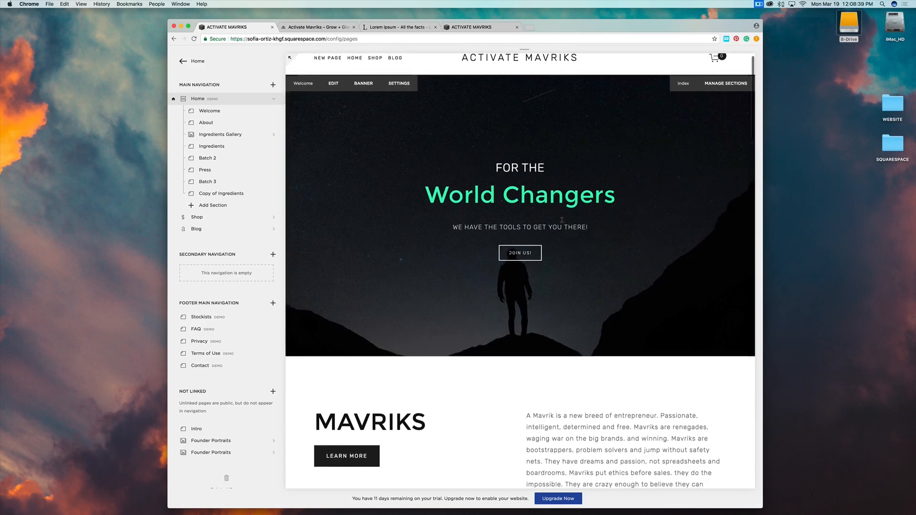
scroll(561, 220, "down", 1)
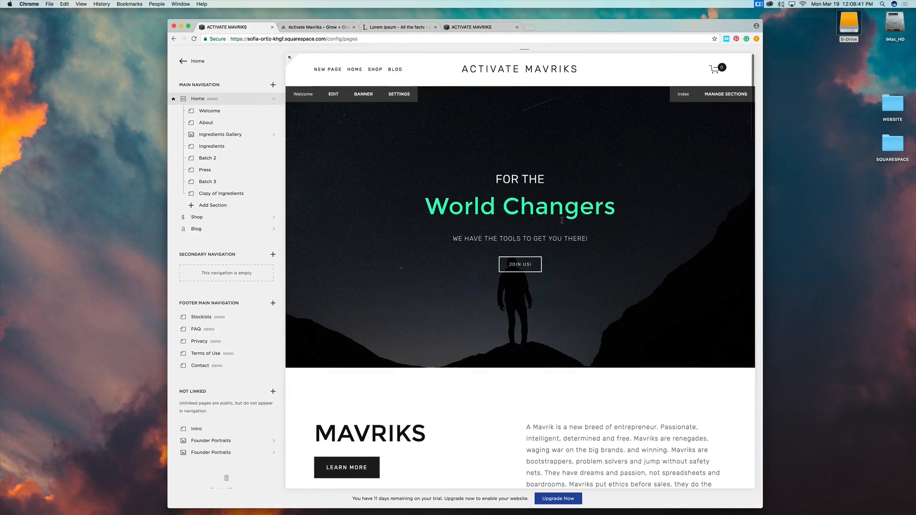
scroll(562, 220, "down", 8)
scroll(562, 222, "down", 18)
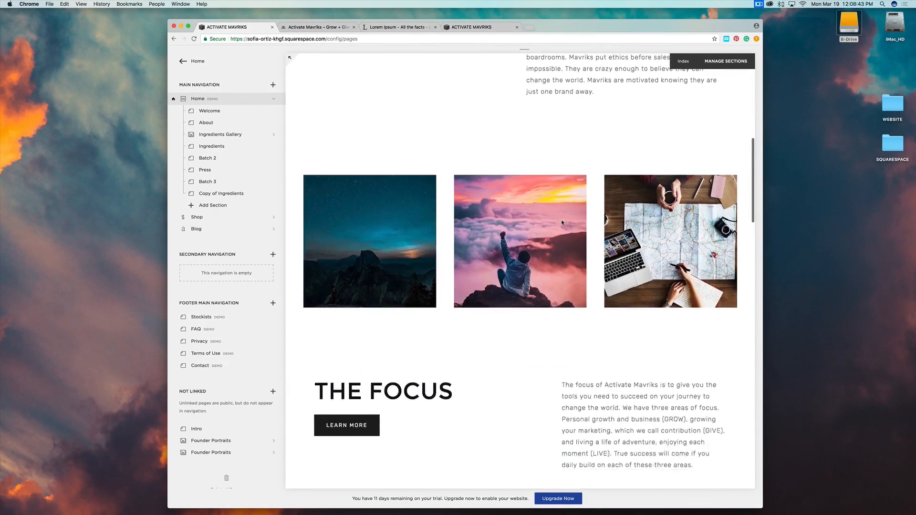
scroll(562, 222, "down", 10)
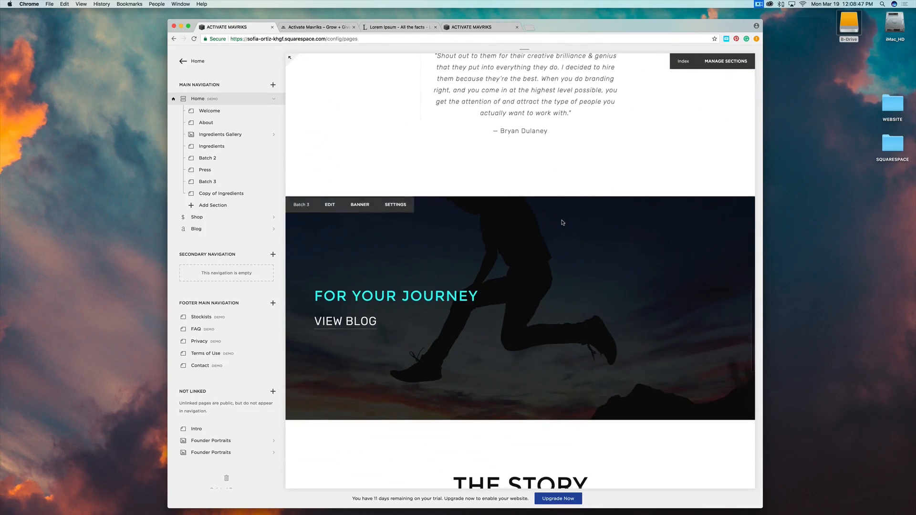
scroll(562, 222, "down", 10)
scroll(562, 222, "down", 9)
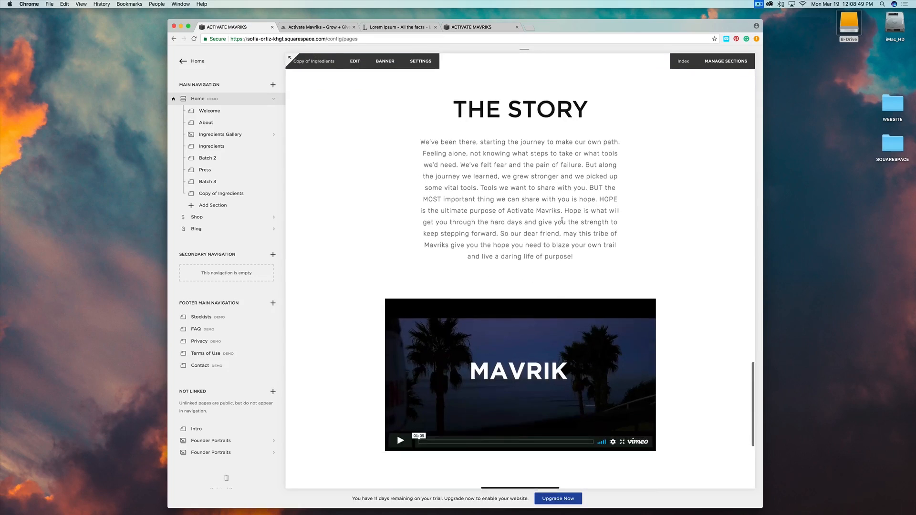
scroll(562, 222, "up", 20)
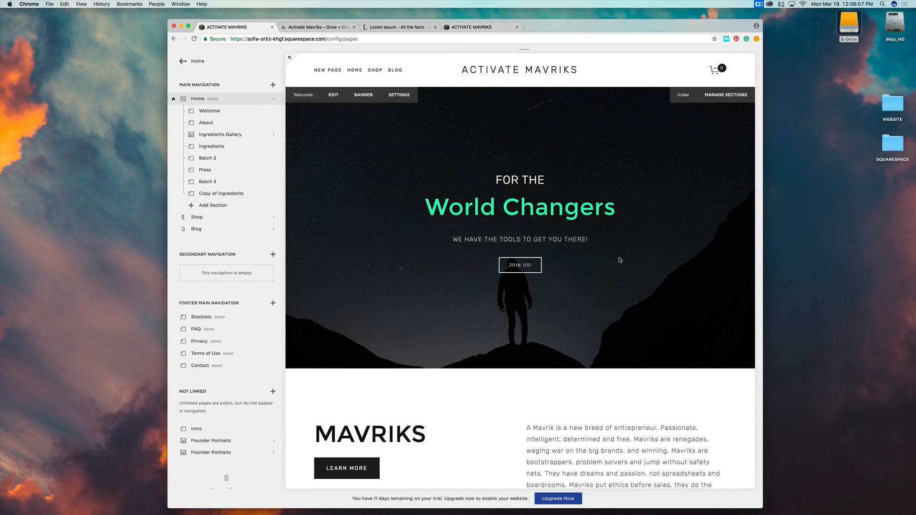
scroll(536, 234, "down", 7)
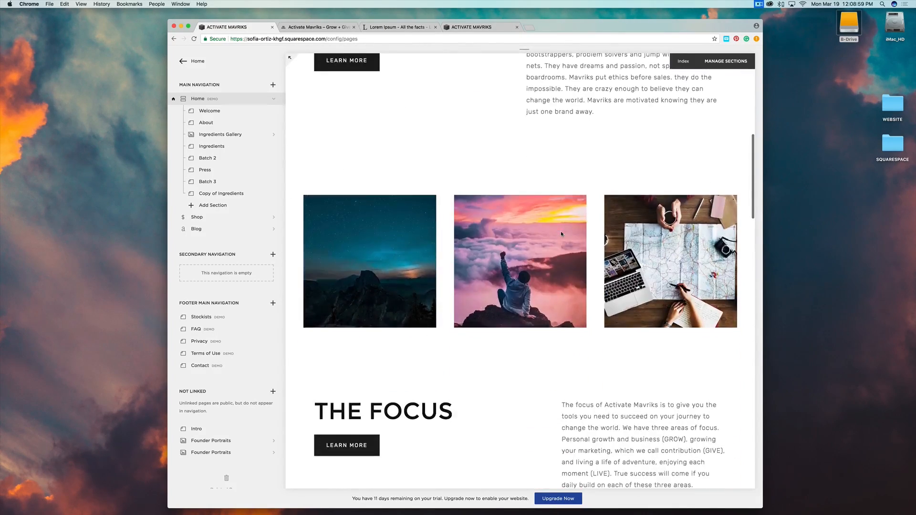
scroll(560, 231, "up", 3)
scroll(561, 233, "up", 5)
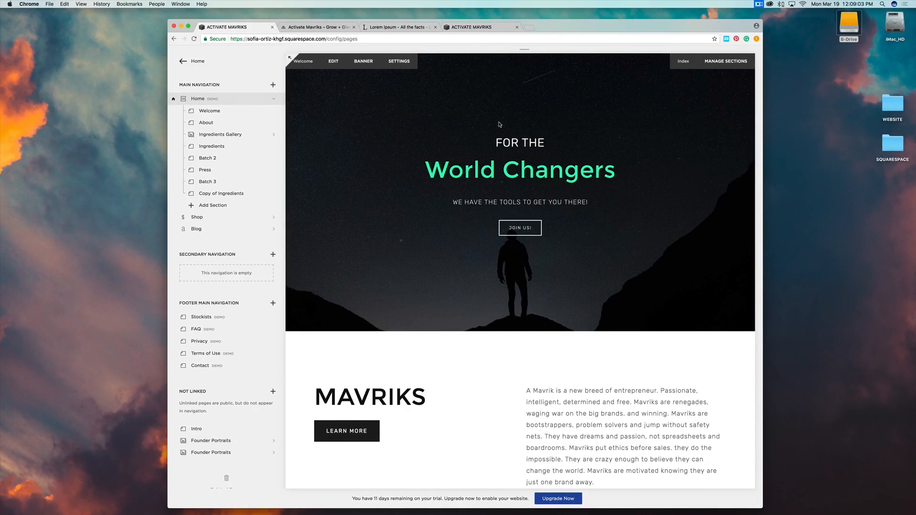
scroll(506, 56, "up", 2)
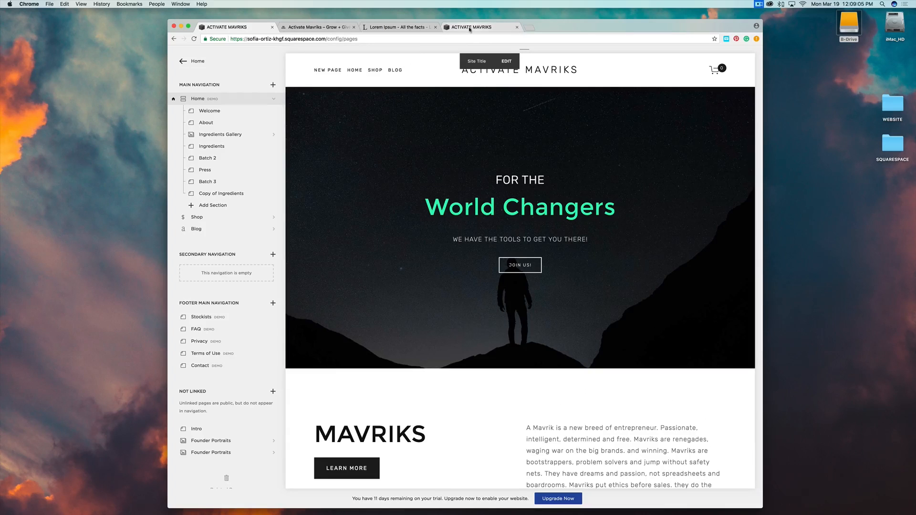
left_click(470, 28)
Open the Batch: No. 1 banner's settings and create an editable copy of the page.
scroll(606, 129, "up", 8)
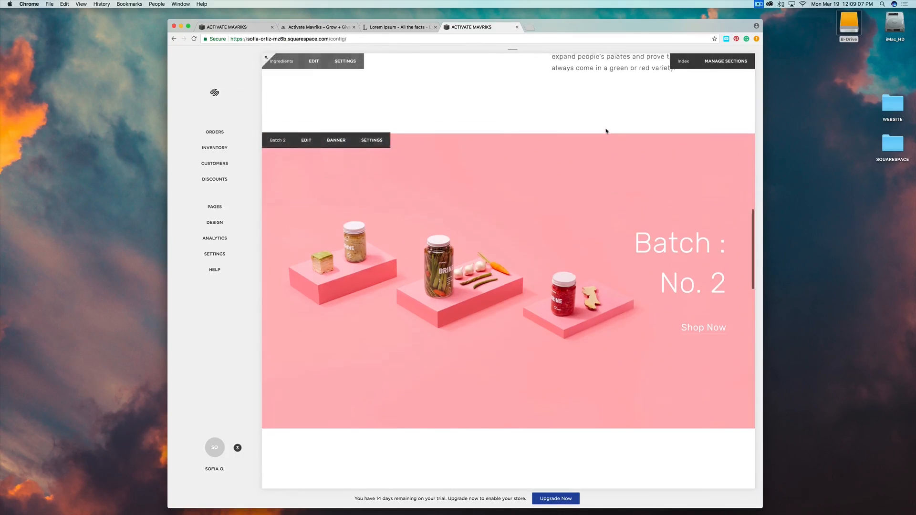
scroll(605, 131, "up", 10)
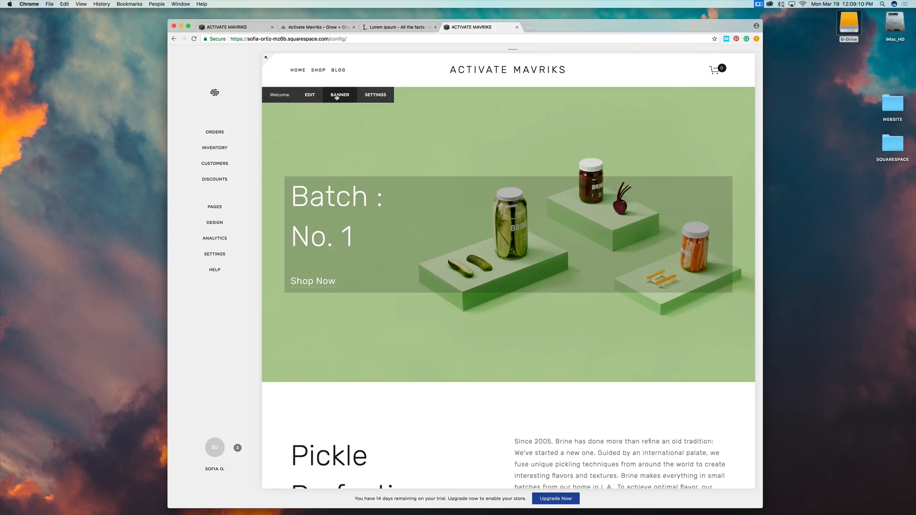
left_click(337, 95)
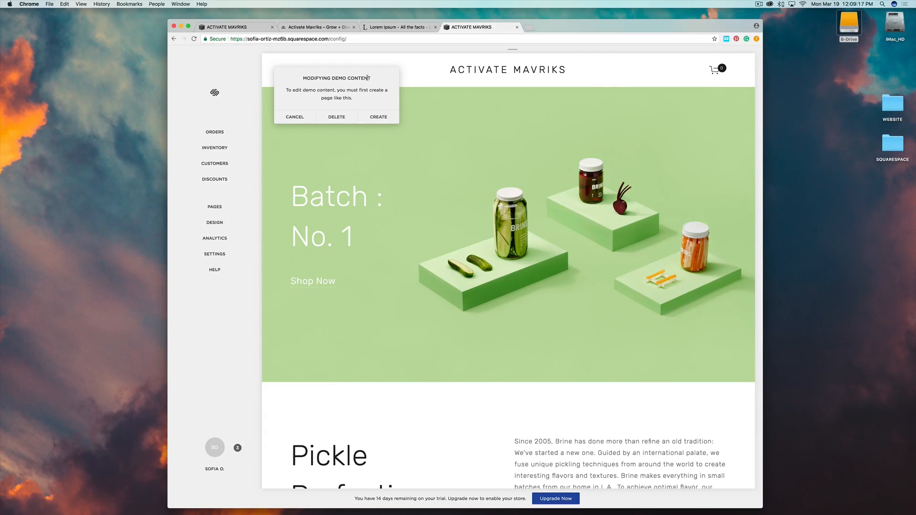
left_click(382, 119)
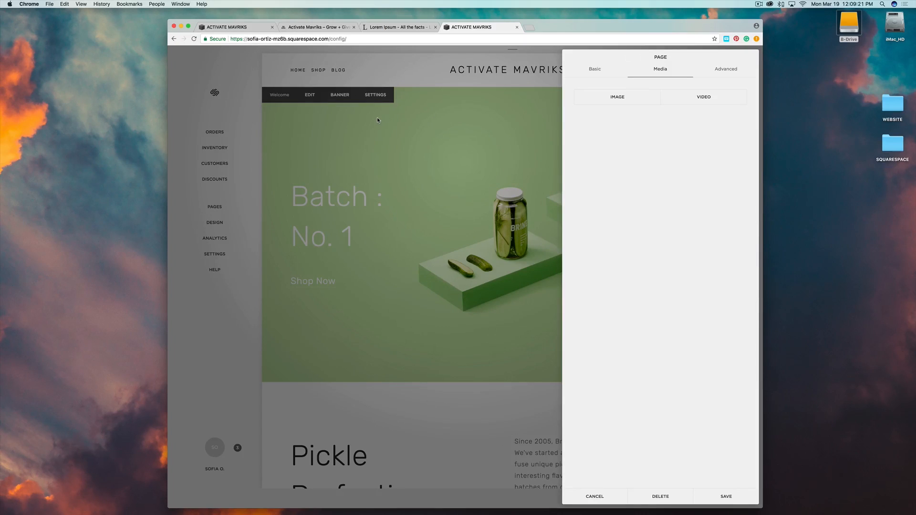
Upload HEADER_IMAGE3.jpg as the banner image and move its focal point up into the sky.
left_click(619, 97)
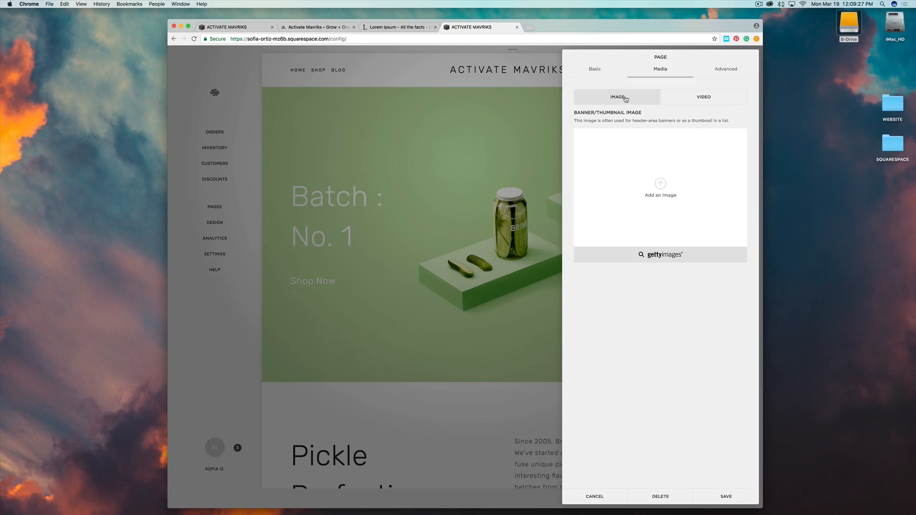
double_click(893, 145)
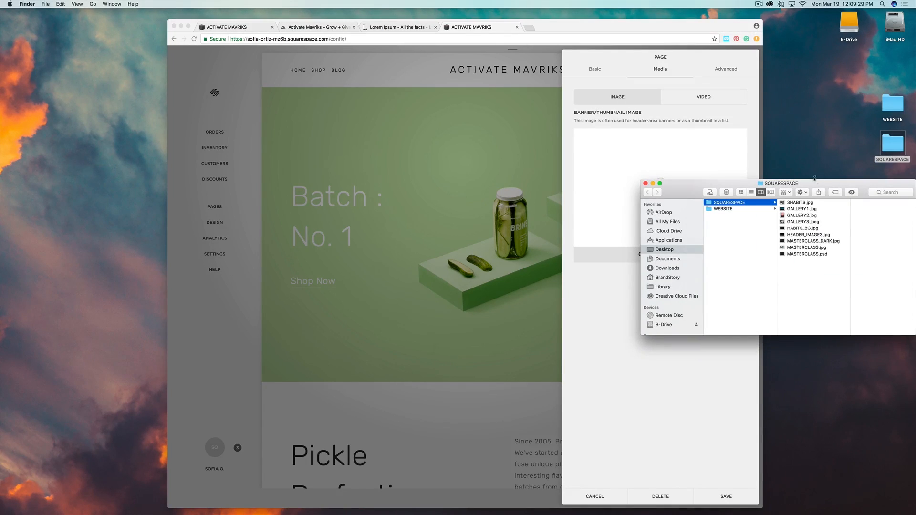
left_click_drag(820, 187, 844, 208)
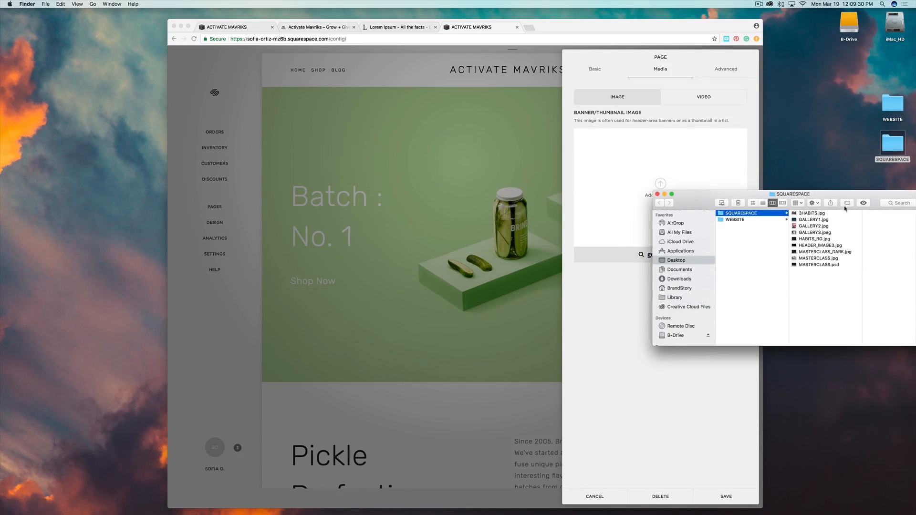
left_click(809, 247)
left_click_drag(808, 247, 821, 230)
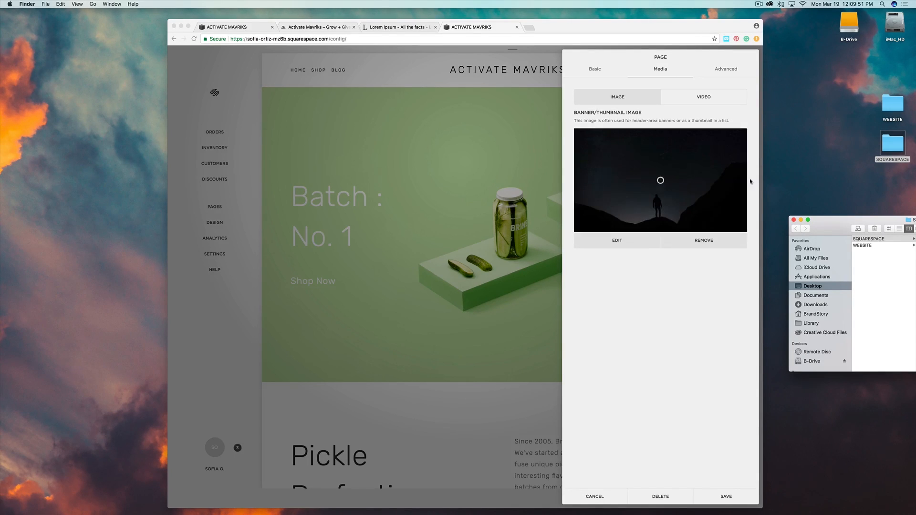
left_click(660, 181)
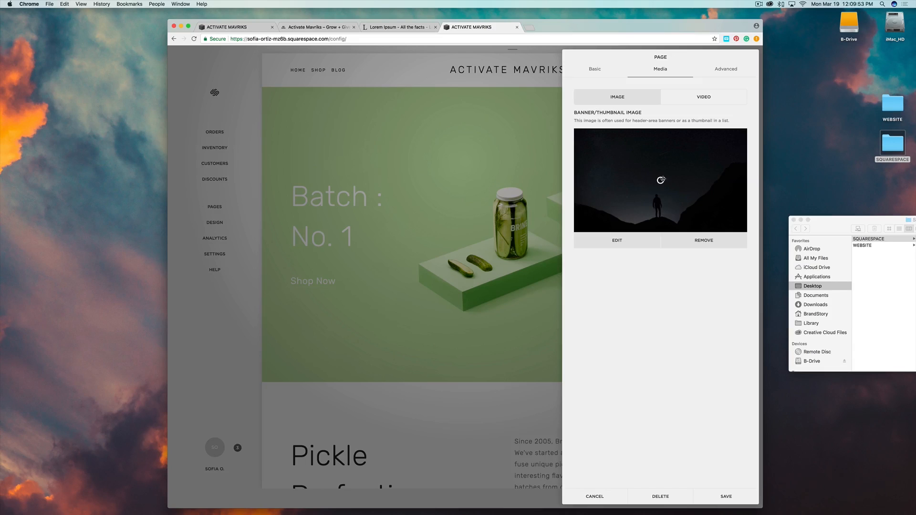
left_click_drag(644, 186, 659, 225)
mouse_move(659, 225)
left_mouse_down()
mouse_move(646, 160)
mouse_move(592, 151)
mouse_move(671, 152)
mouse_move(658, 223)
left_mouse_up()
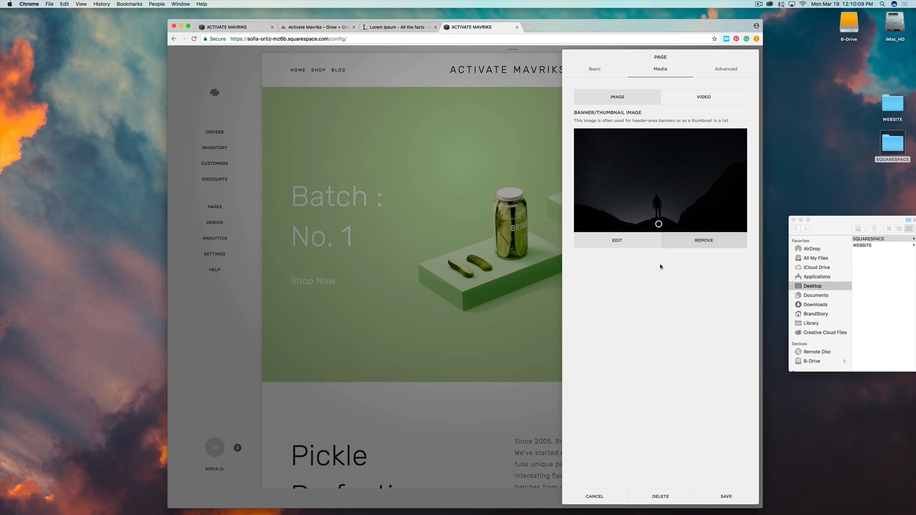
Save the banner image and replace the Batch : No. 1 heading with centred 'World Changers'.
left_click(721, 496)
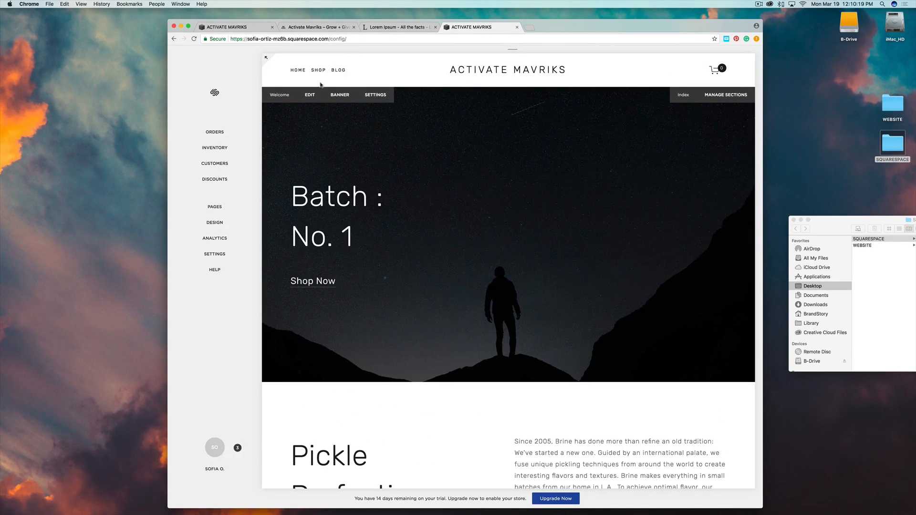
double_click(313, 201)
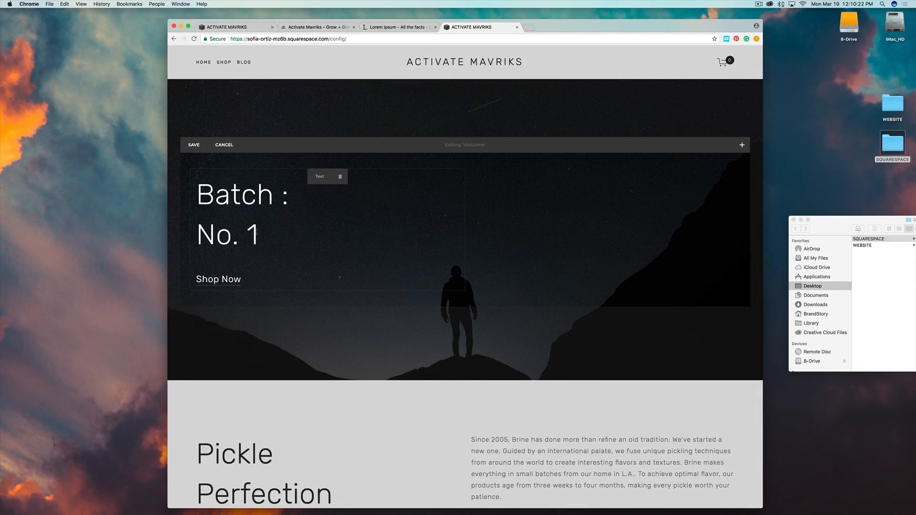
left_click_drag(258, 232, 189, 168)
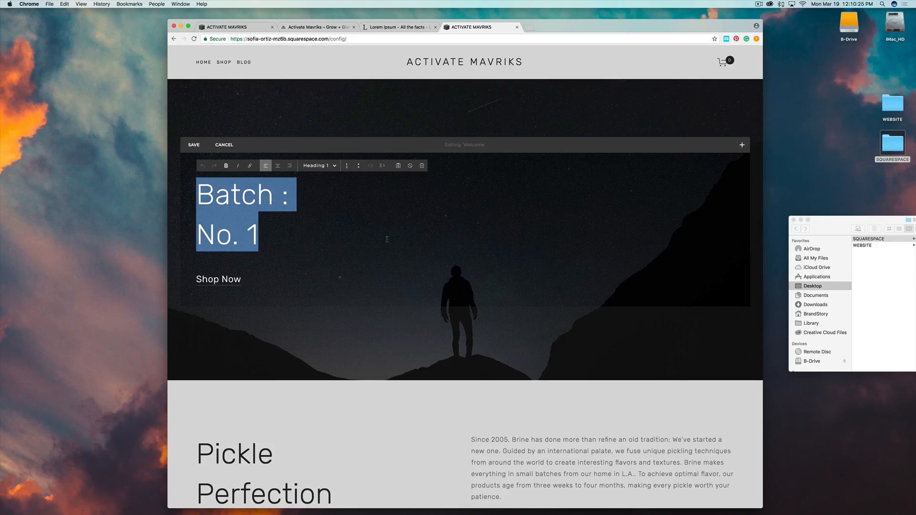
type("World ")
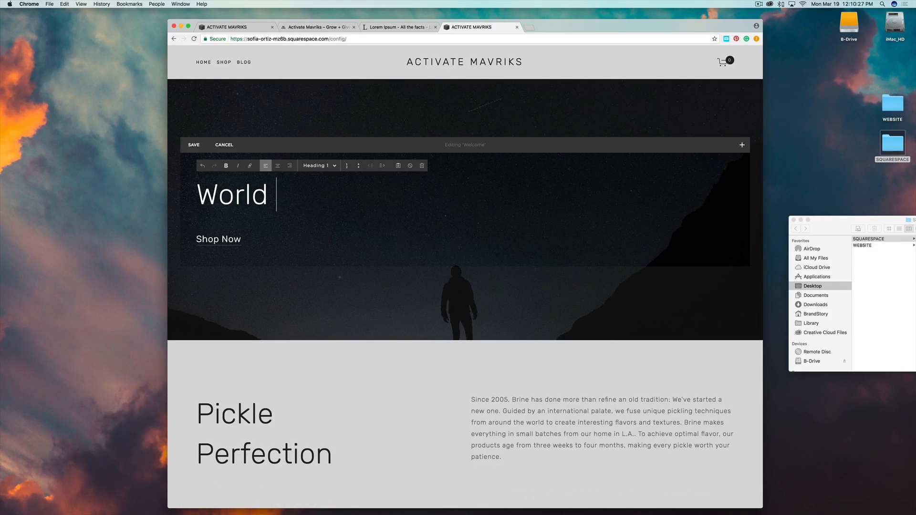
type("Changer")
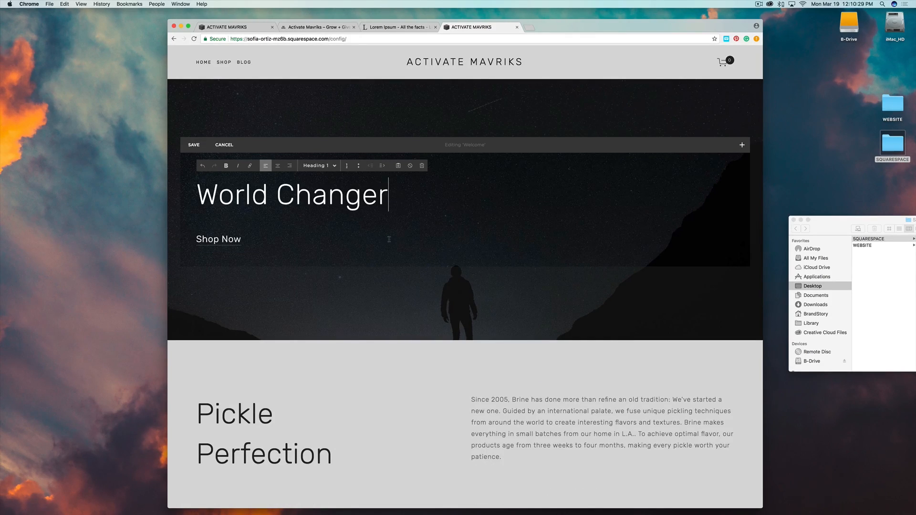
type("s")
left_click(277, 165)
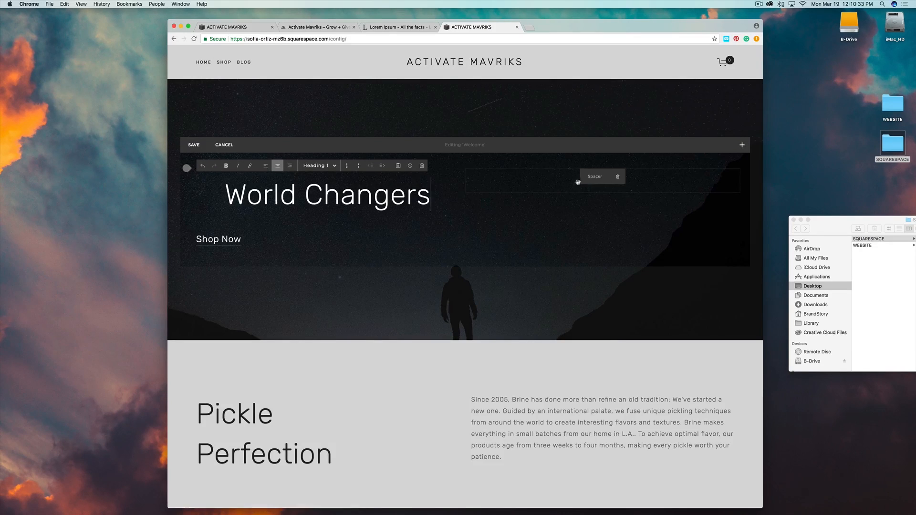
Delete the spacer block beside the heading and tidy the World Changers text block.
left_click(617, 176)
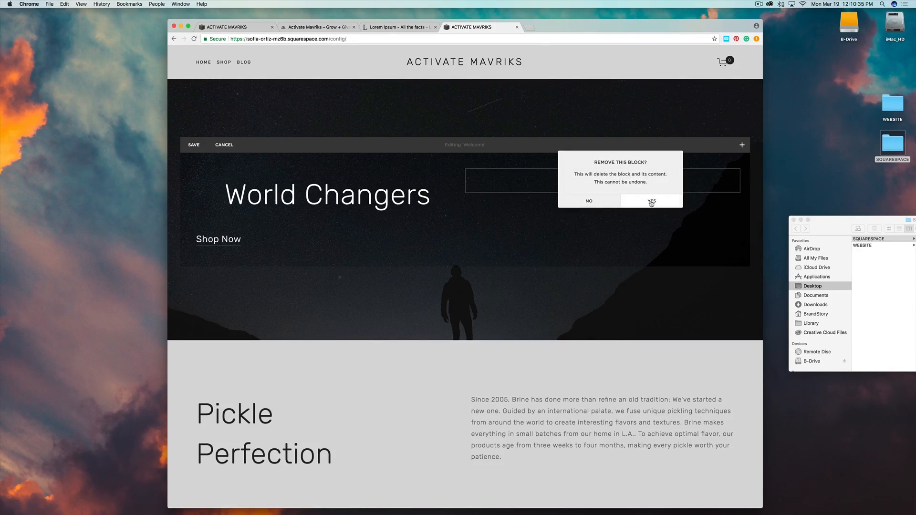
left_click(651, 202)
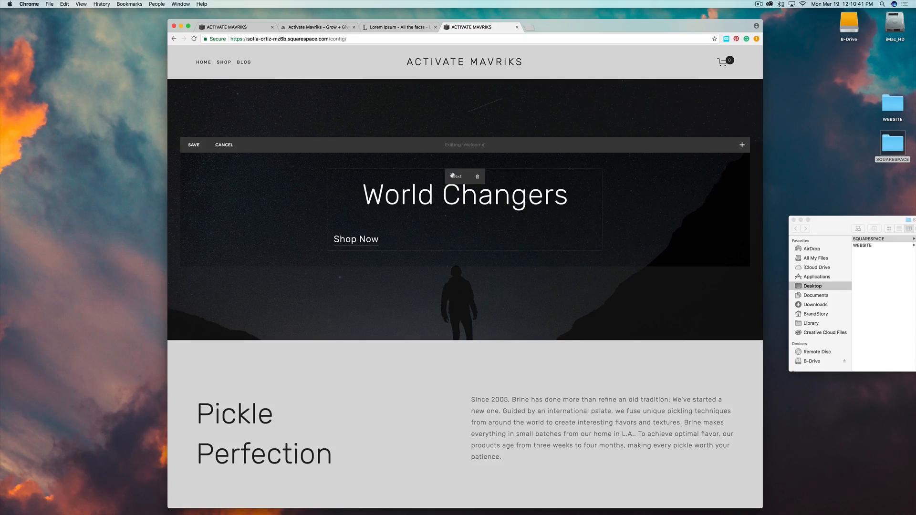
left_click(478, 195)
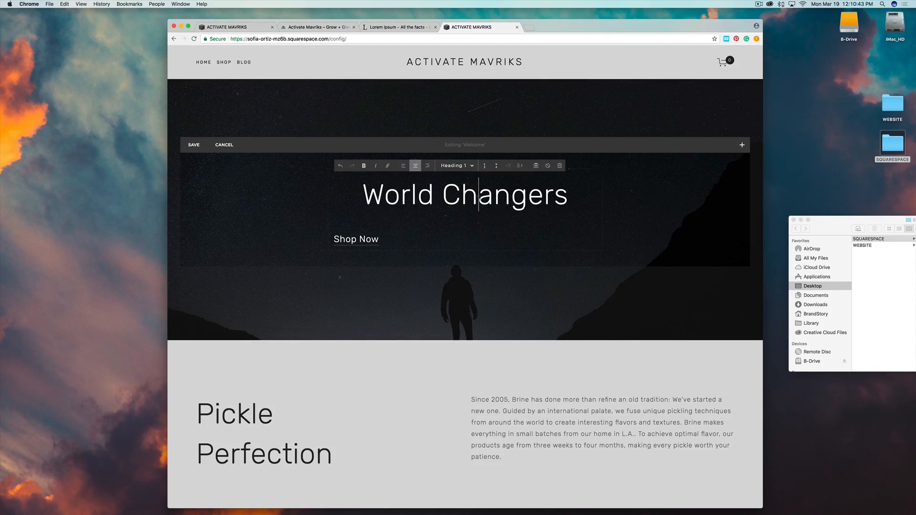
triple_click(569, 196)
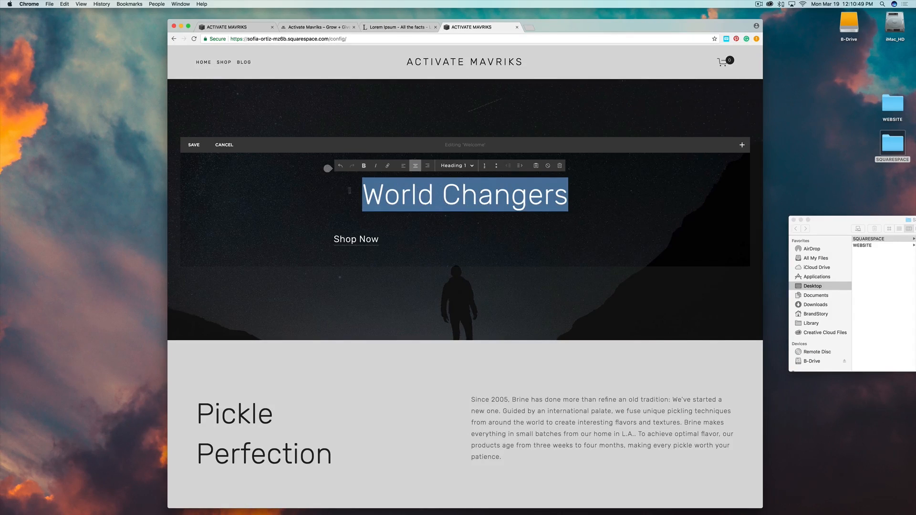
left_click(591, 193)
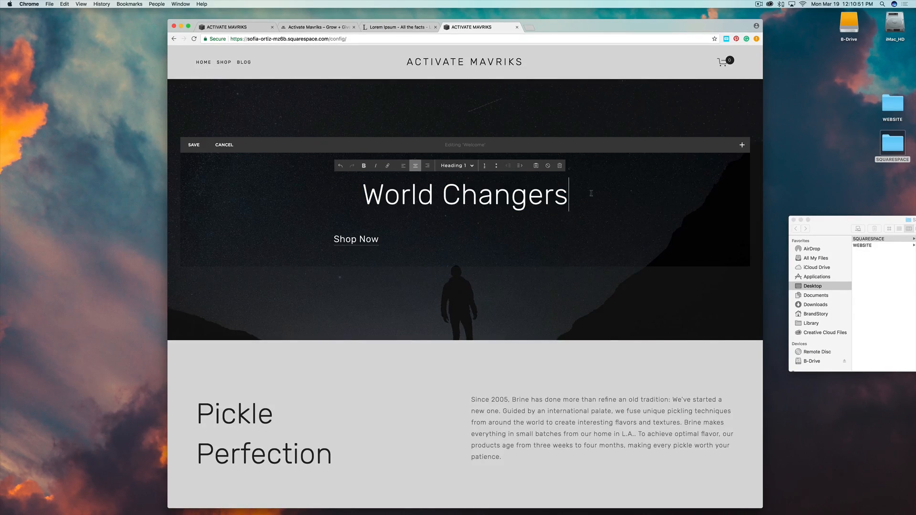
key("Return")
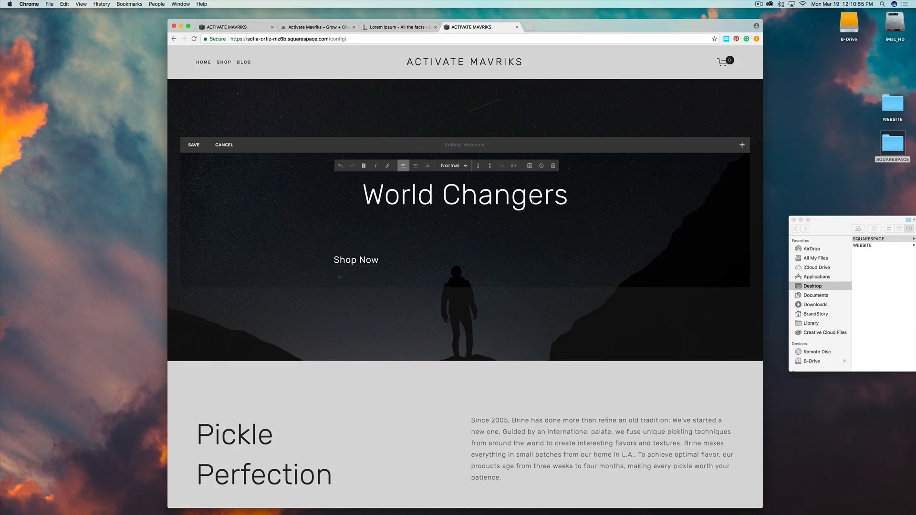
key("BackSpace")
left_click(644, 198)
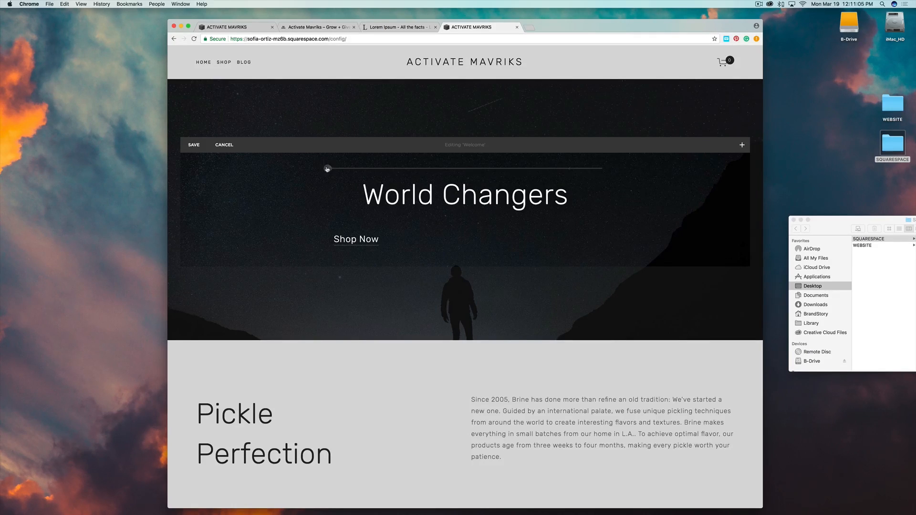
Add a centred 'FOR THE' text block above World Changers.
left_click(327, 169)
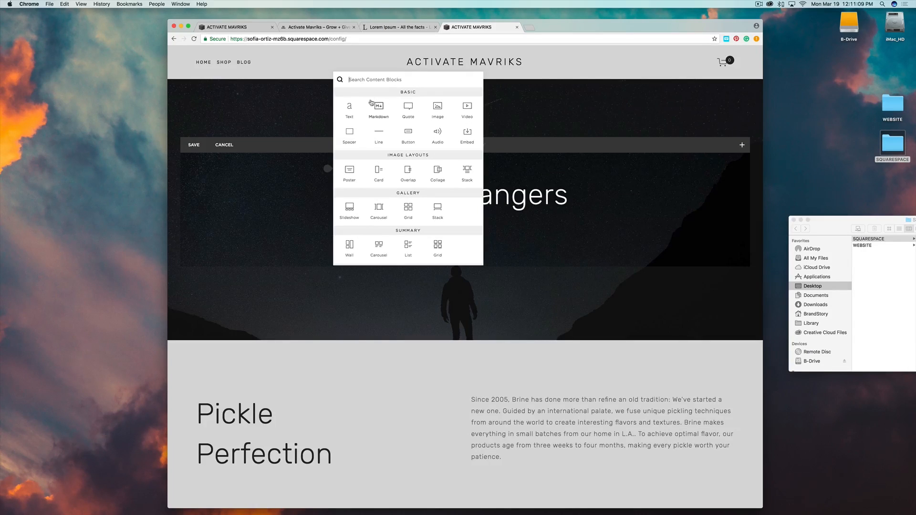
left_click(349, 107)
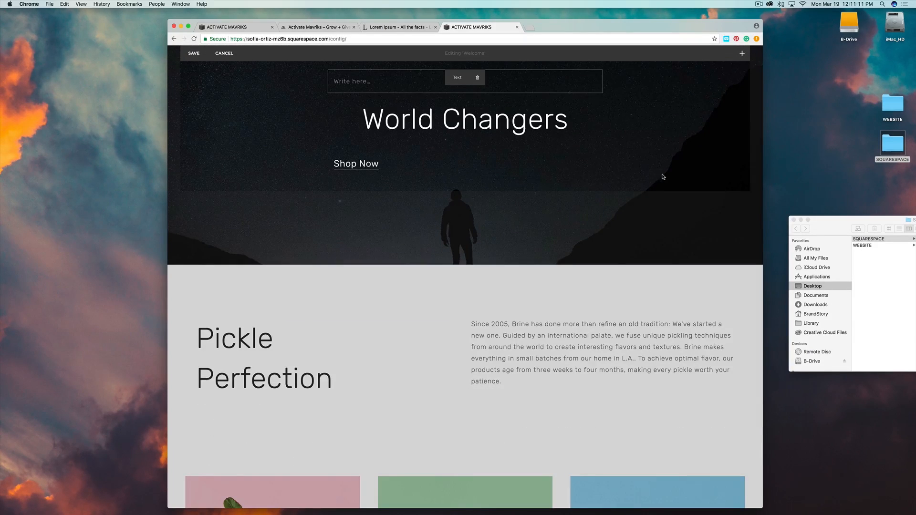
left_click(357, 82)
type("FOR THE")
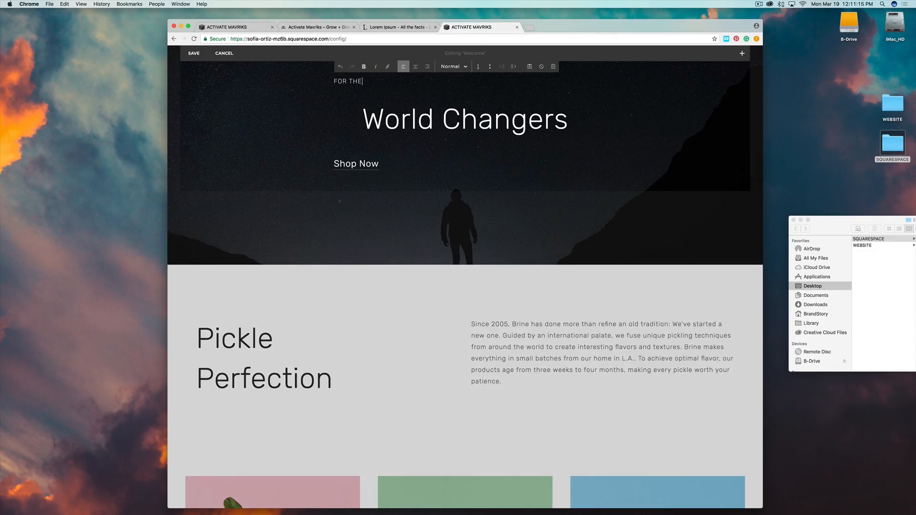
left_click(419, 68)
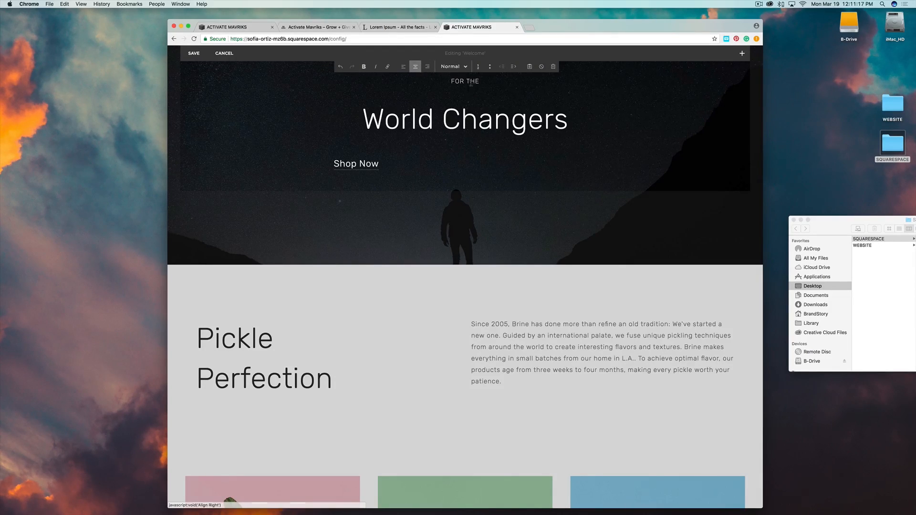
scroll(549, 94, "up", 2)
left_click(622, 140)
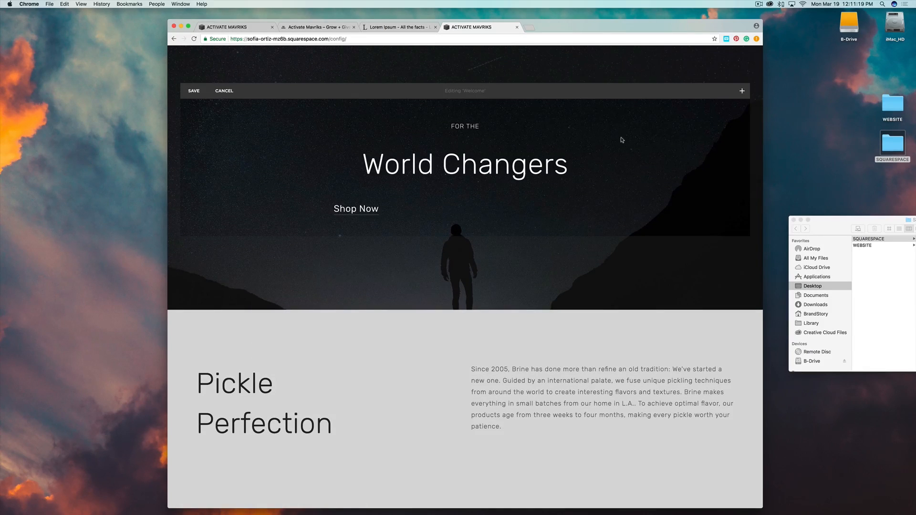
Delete the Shop Now link text from the banner.
triple_click(382, 212)
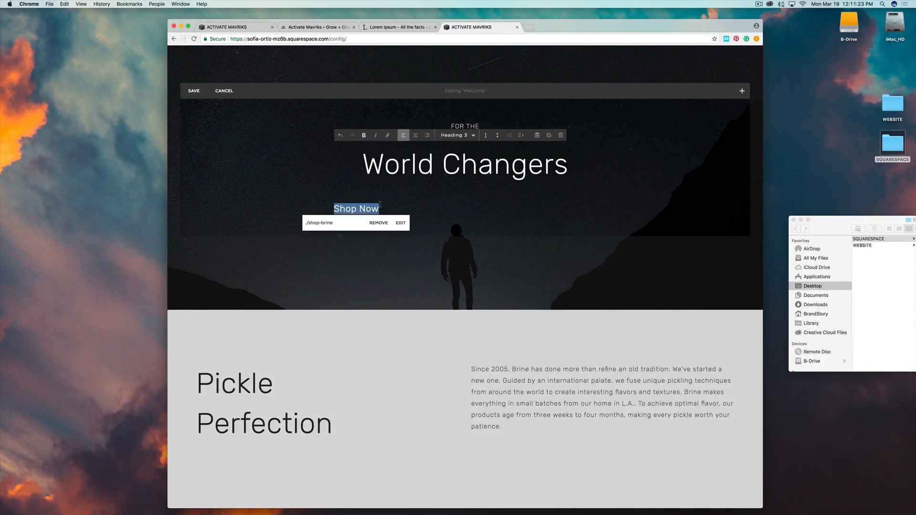
key("BackSpace")
key("BackSpace")
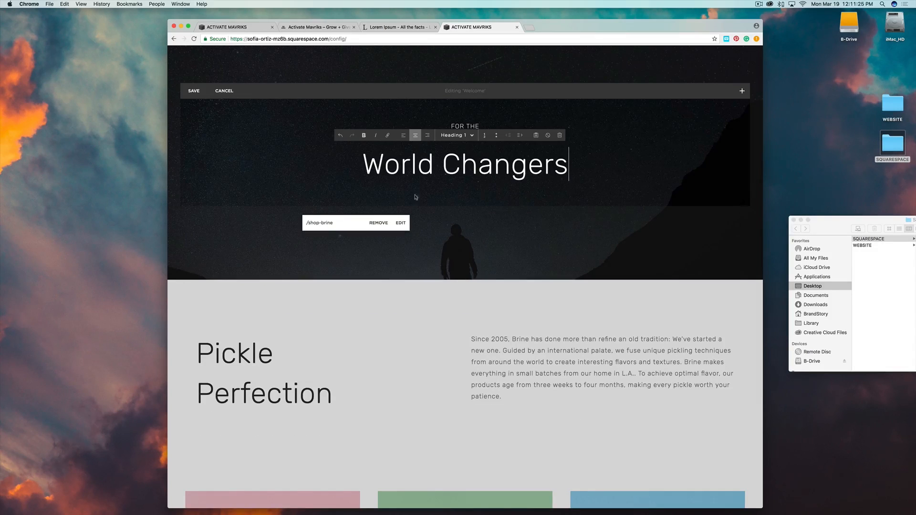
left_click(609, 184)
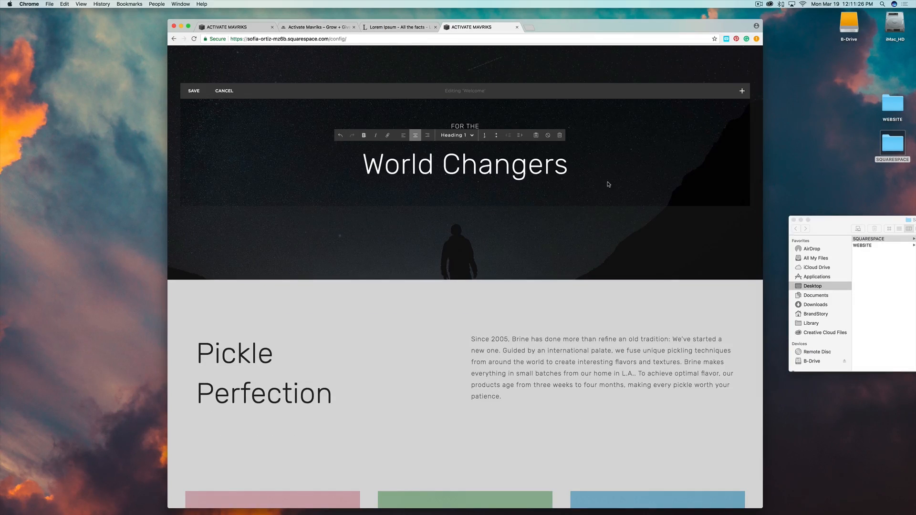
Add the centred subtitle 'WE HAVE THE TOOLS TO GET YOU THERE' below the heading.
left_click(329, 191)
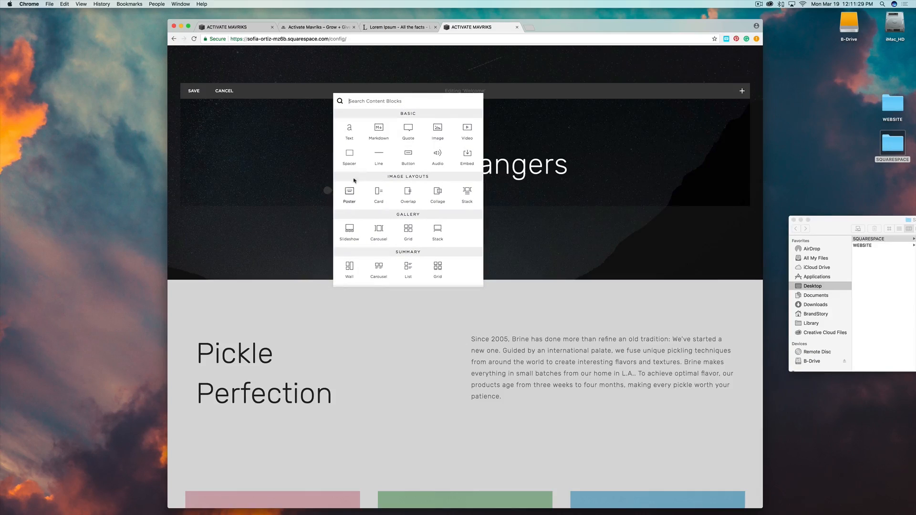
left_click(347, 126)
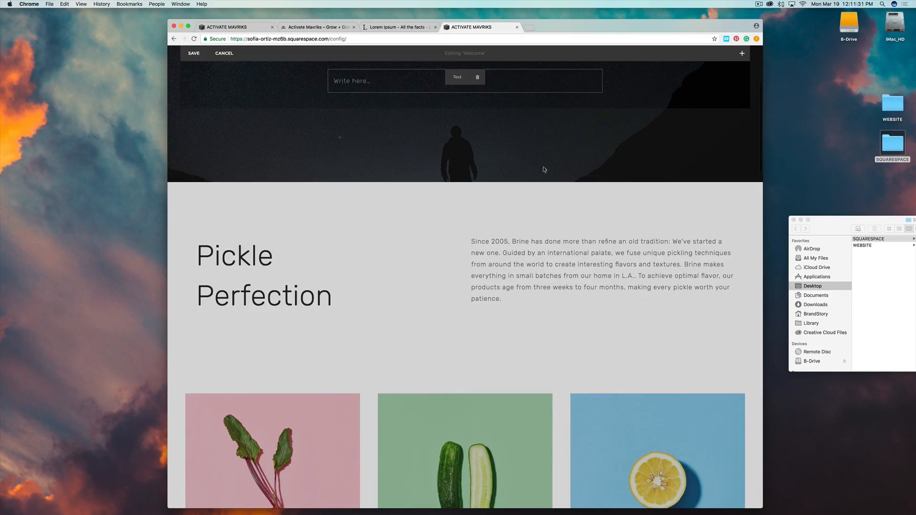
scroll(631, 169, "up", 5)
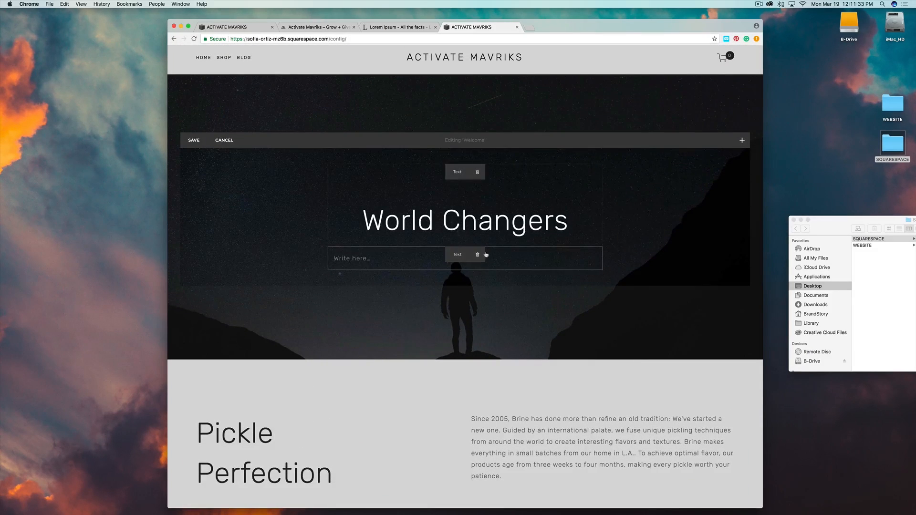
left_click(349, 258)
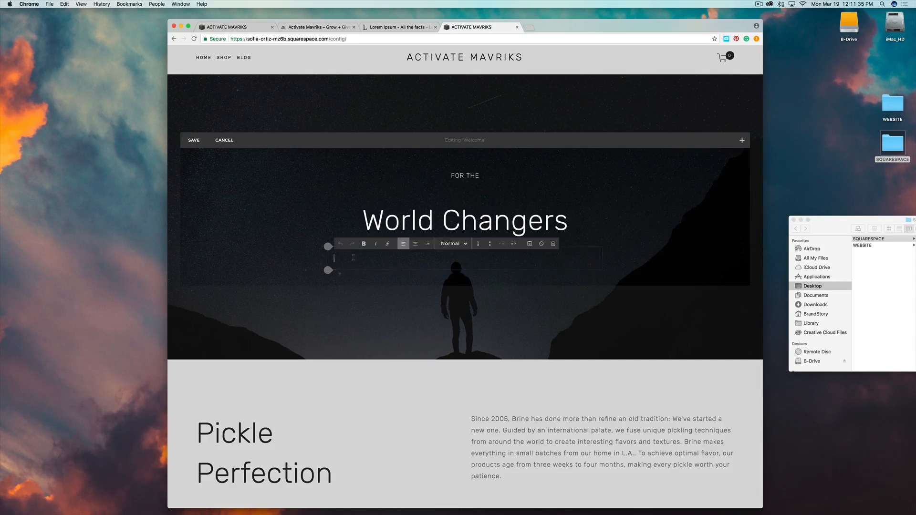
type("WE HAVE THE TOOLS TO GET Y")
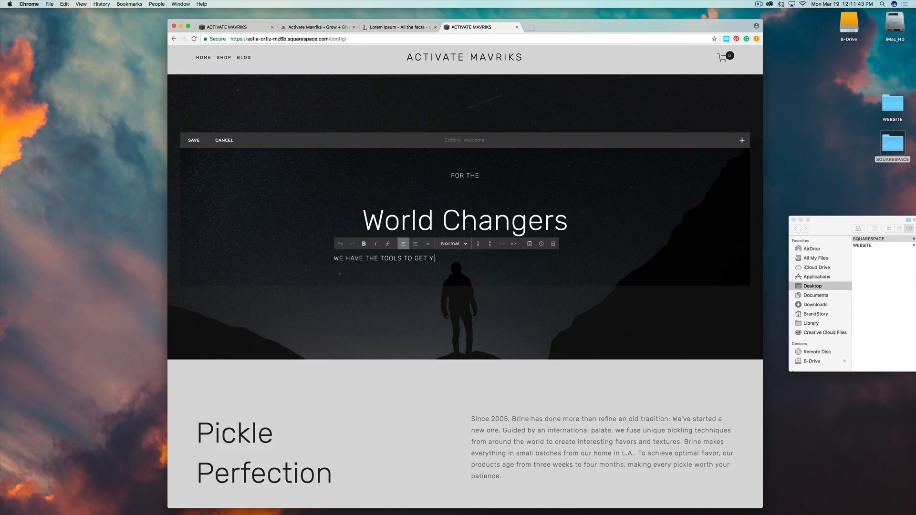
type("OU THERE")
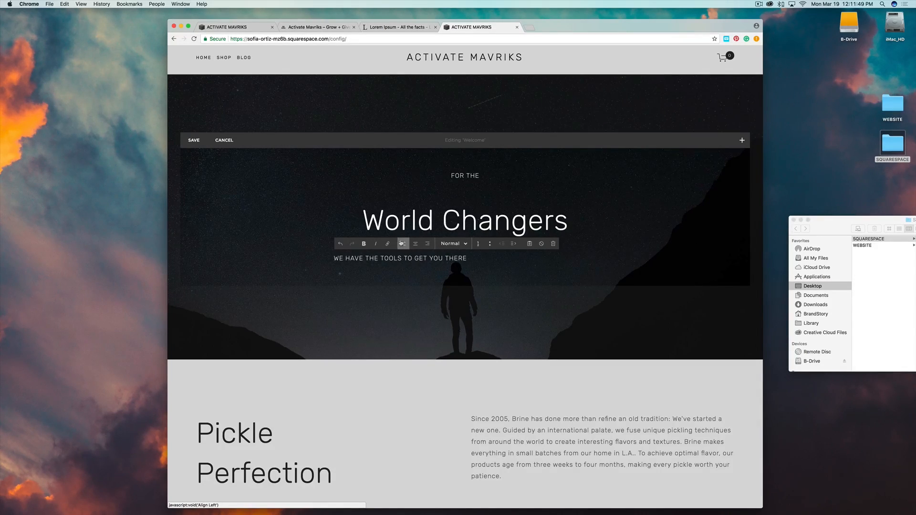
left_click(415, 243)
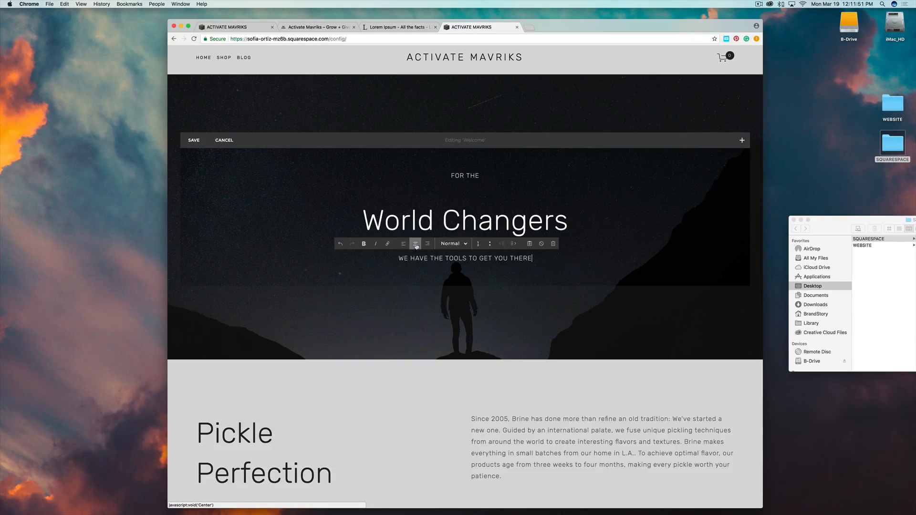
left_click(628, 235)
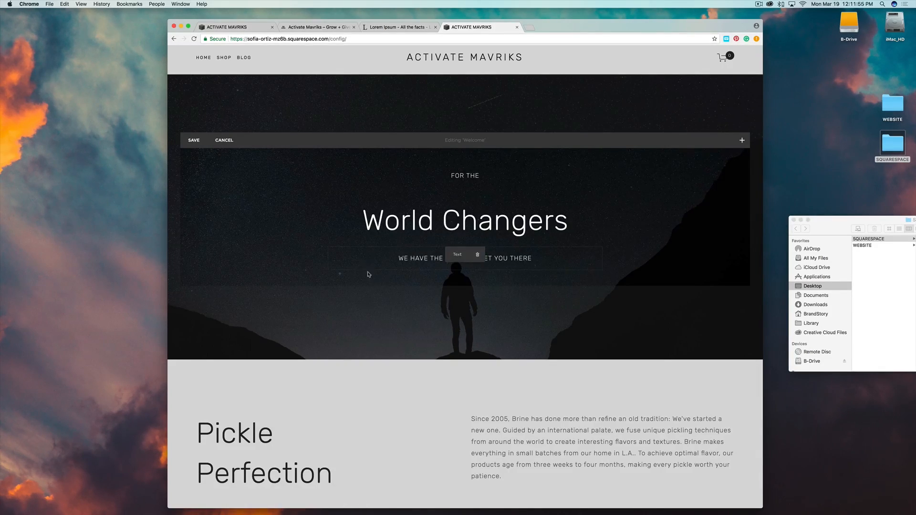
mouse_move(327, 269)
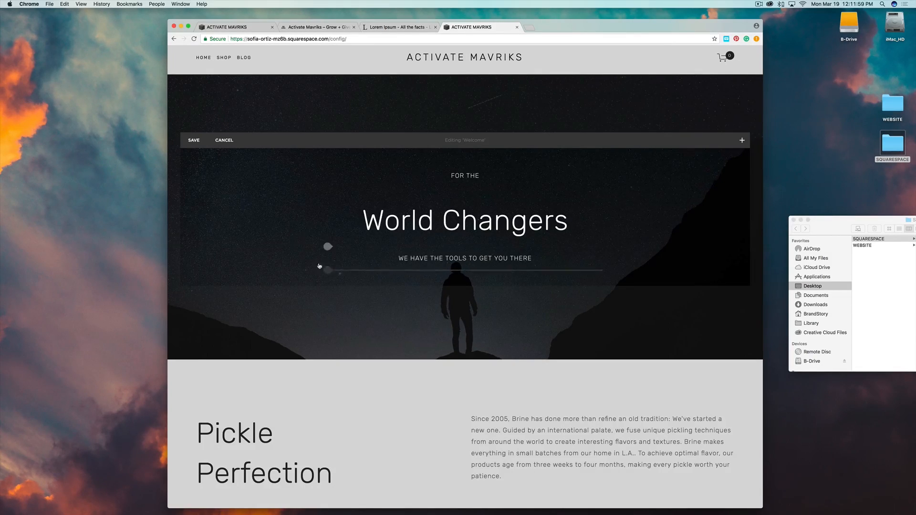
mouse_move(325, 201)
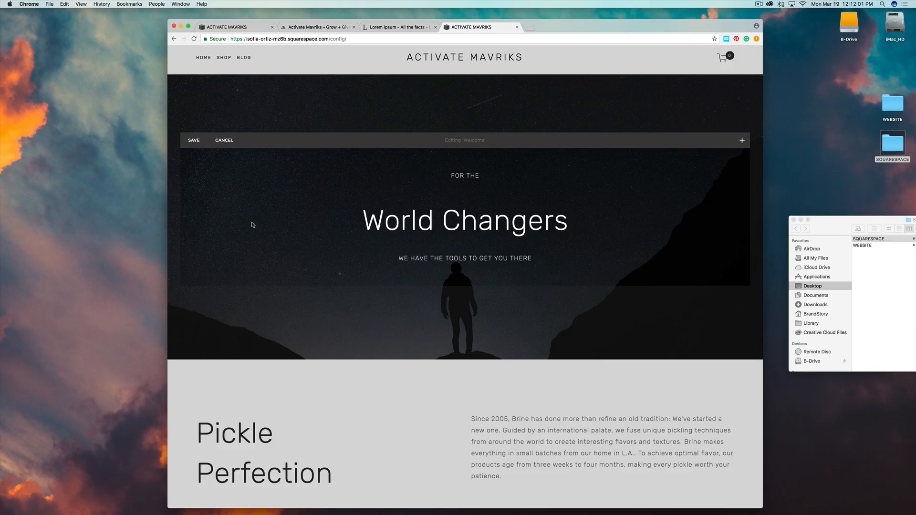
mouse_move(330, 248)
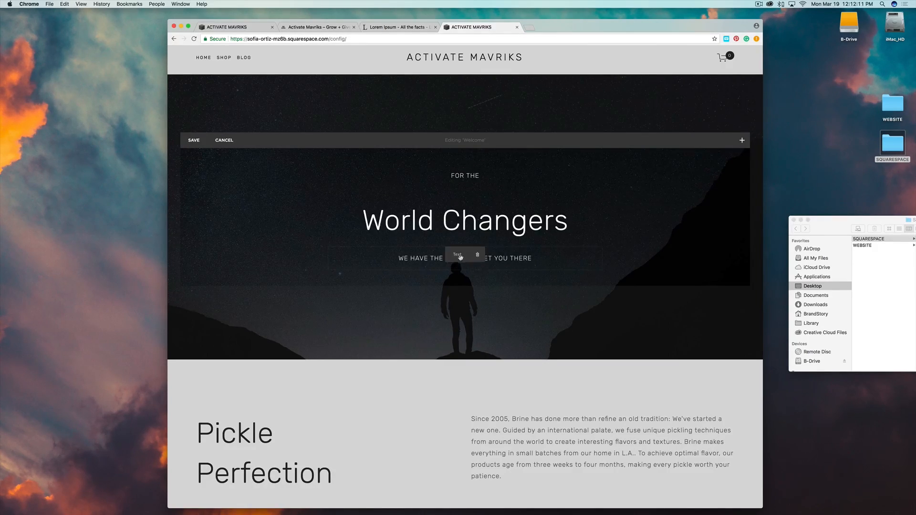
Add a Small-size 'JOIN US!' button block below the subtitle.
left_click(327, 271)
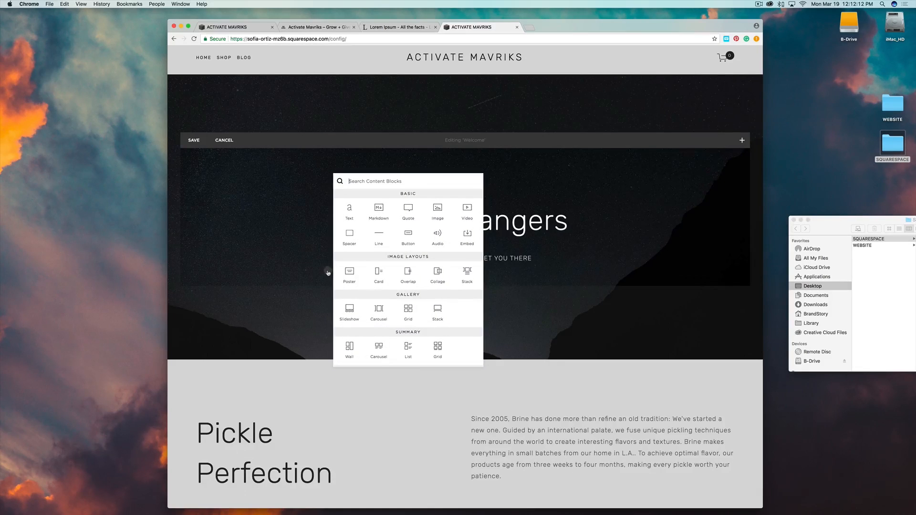
left_click(408, 233)
scroll(467, 259, "down", 4)
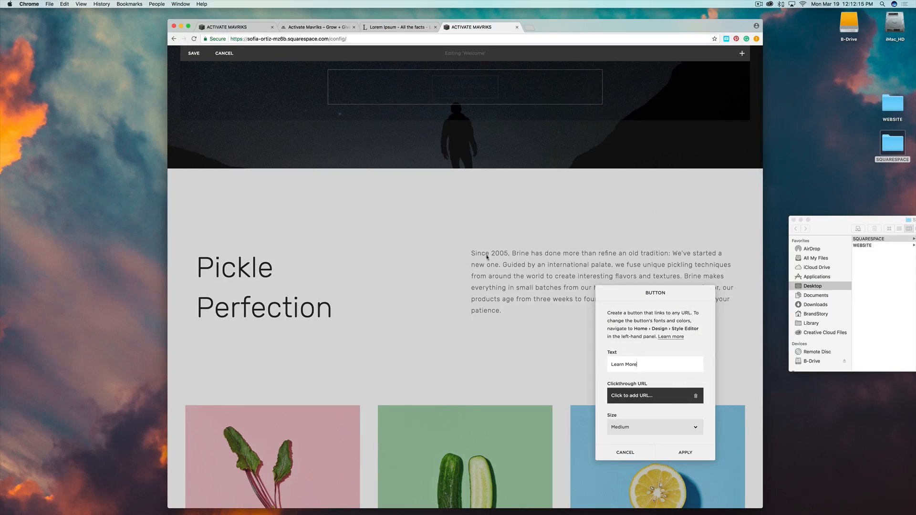
left_click_drag(638, 365, 601, 367)
type("JOIN US!")
left_click(645, 427)
left_click(642, 420)
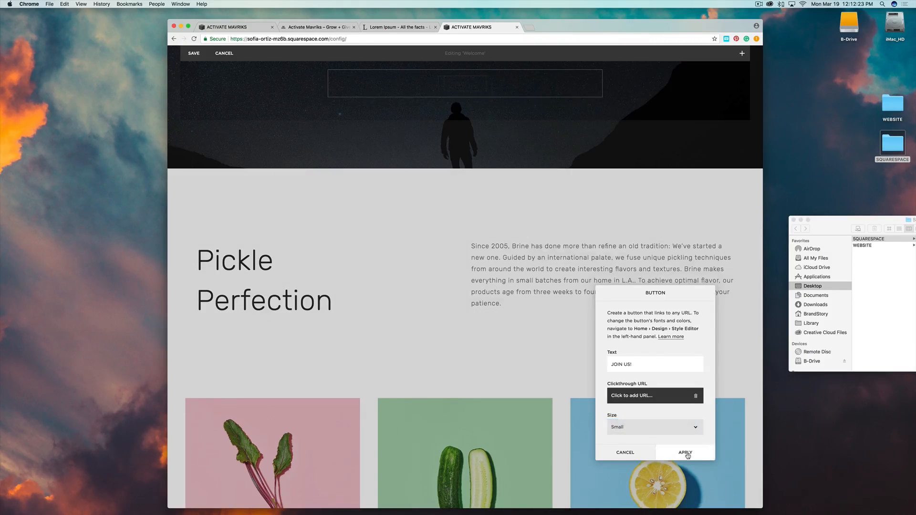
left_click(691, 451)
Save the Welcome banner edits.
scroll(480, 140, "up", 5)
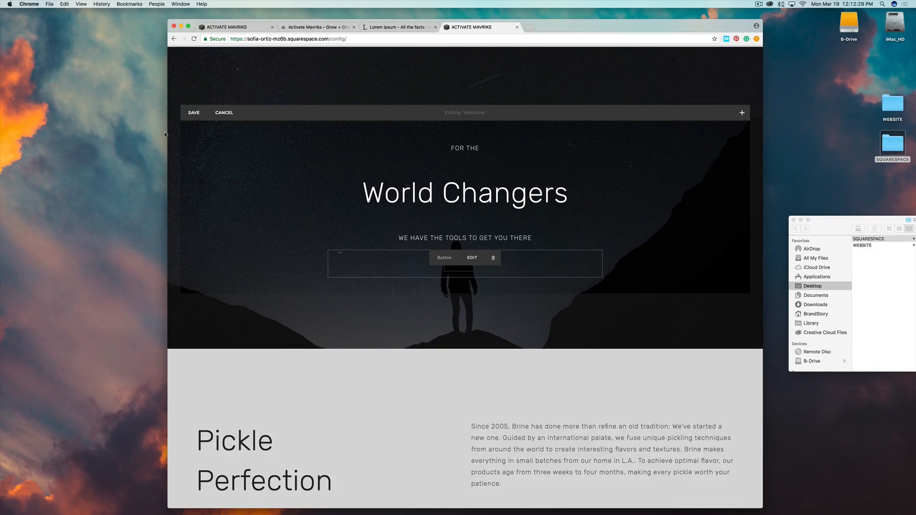
left_click(194, 113)
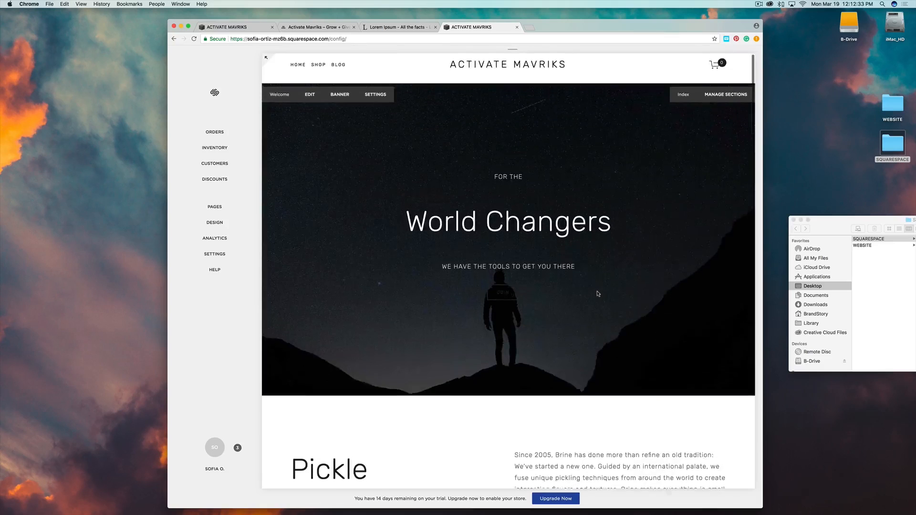
scroll(597, 293, "down", 1)
Change the About heading from Pickle Perfection to MAVRIKS, then view the reference site's About section.
scroll(597, 293, "down", 1)
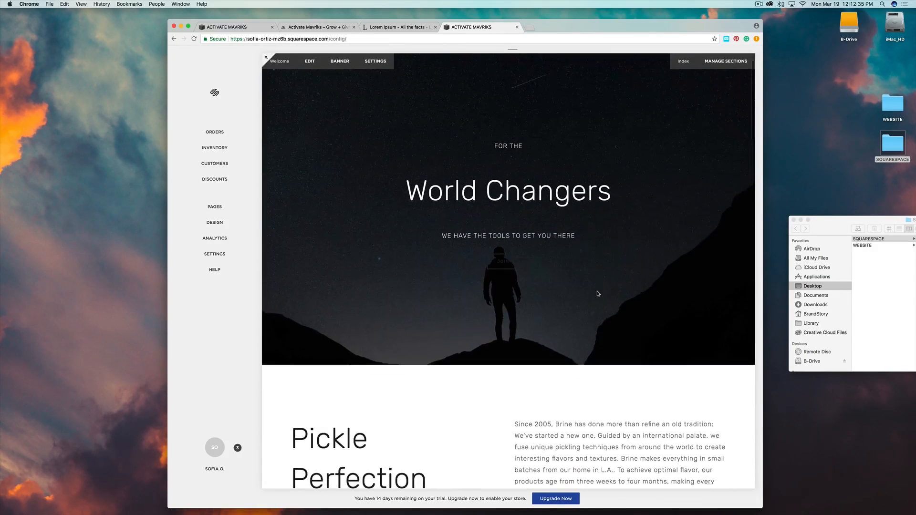
scroll(599, 348, "down", 4)
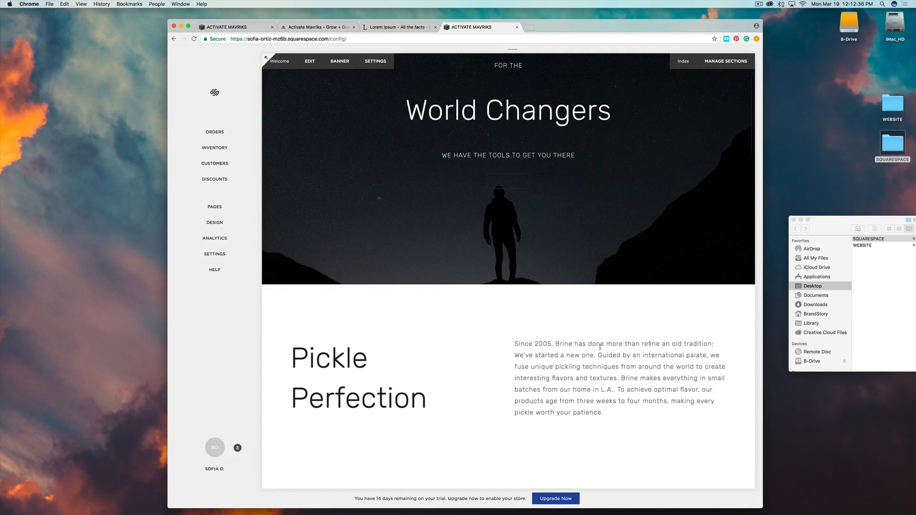
double_click(345, 401)
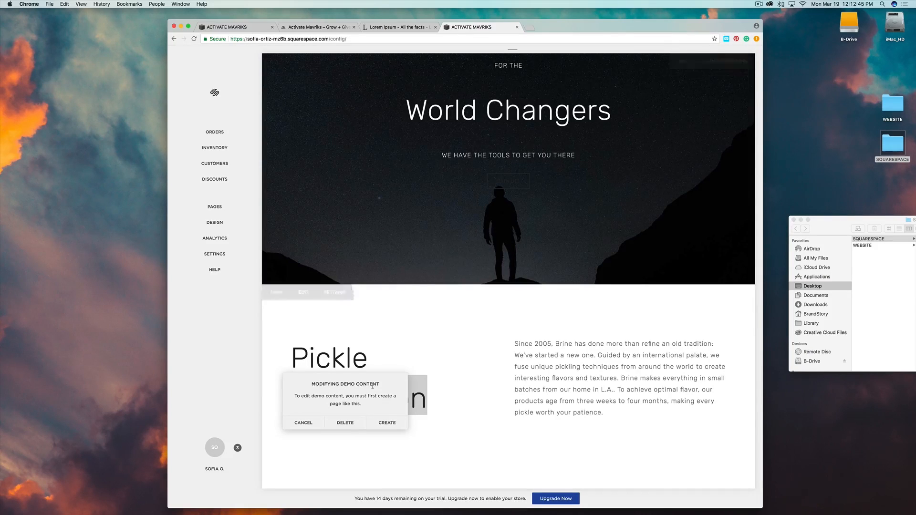
left_click(388, 423)
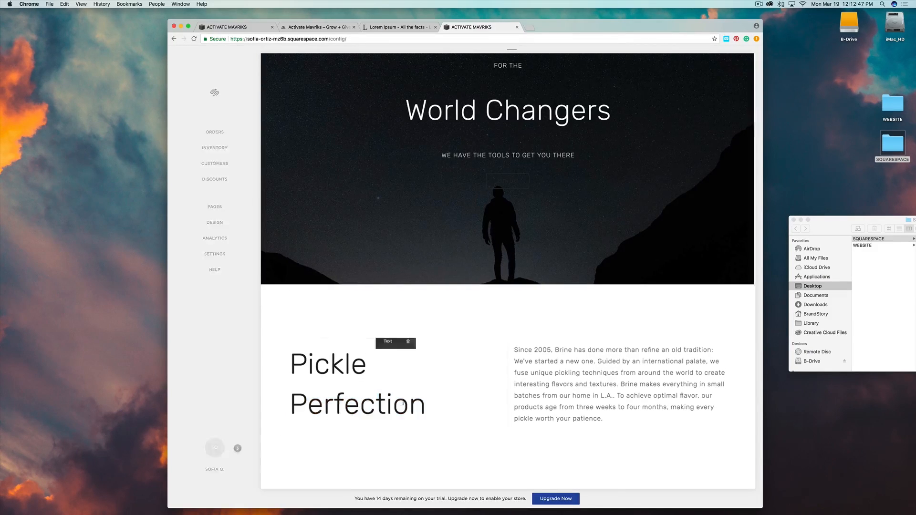
left_click_drag(348, 403, 157, 327)
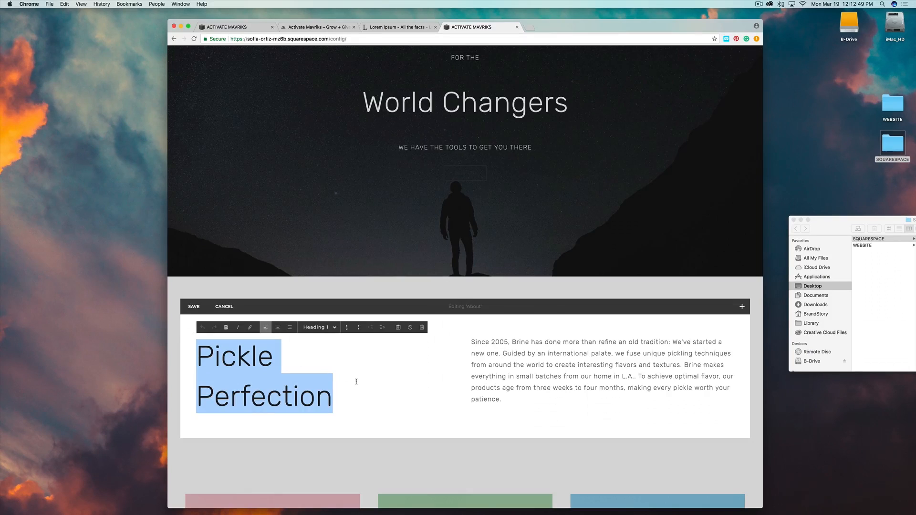
type("MAVRI")
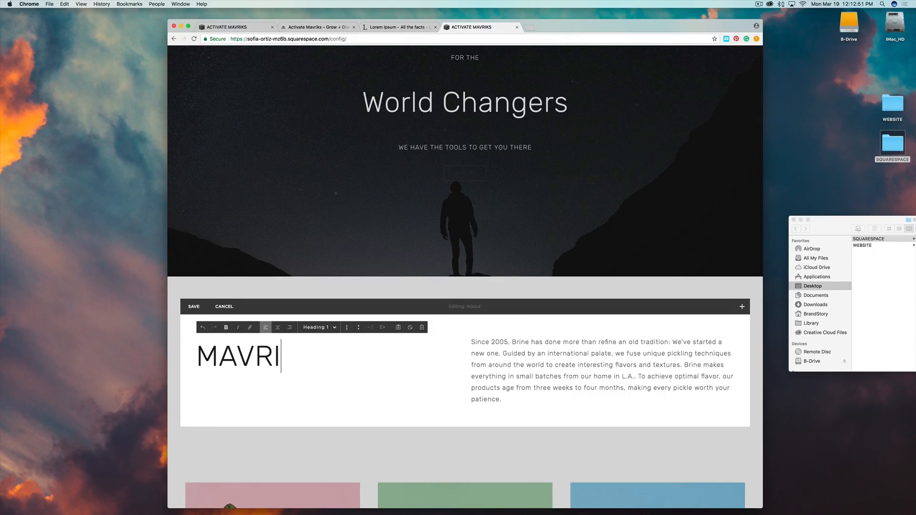
type("KS")
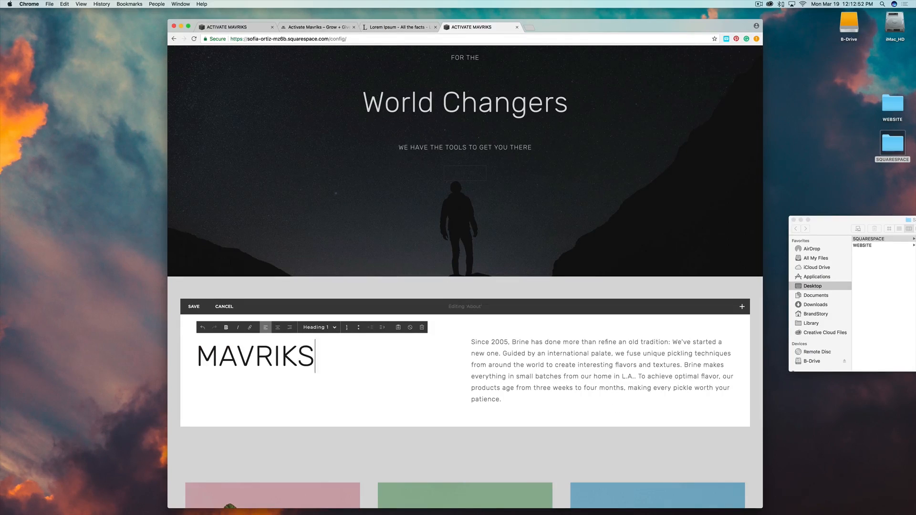
left_click(461, 337)
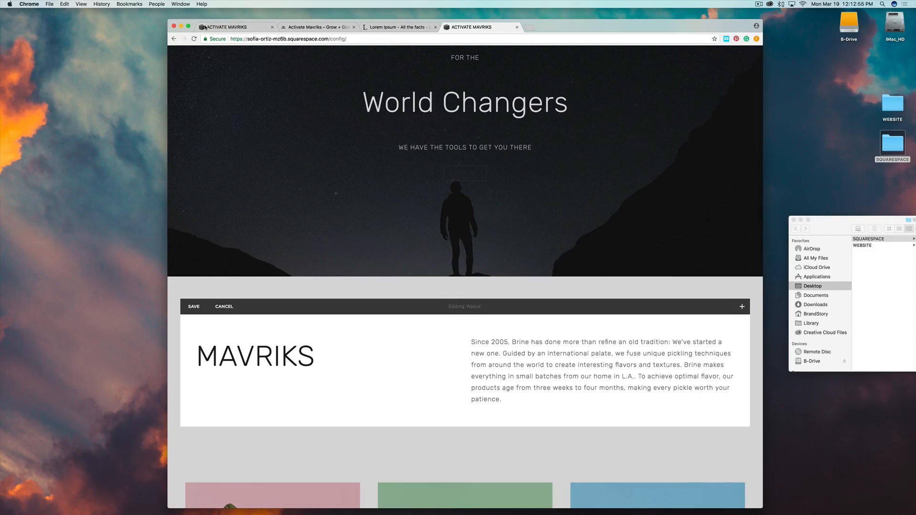
left_click(224, 28)
scroll(546, 413, "down", 3)
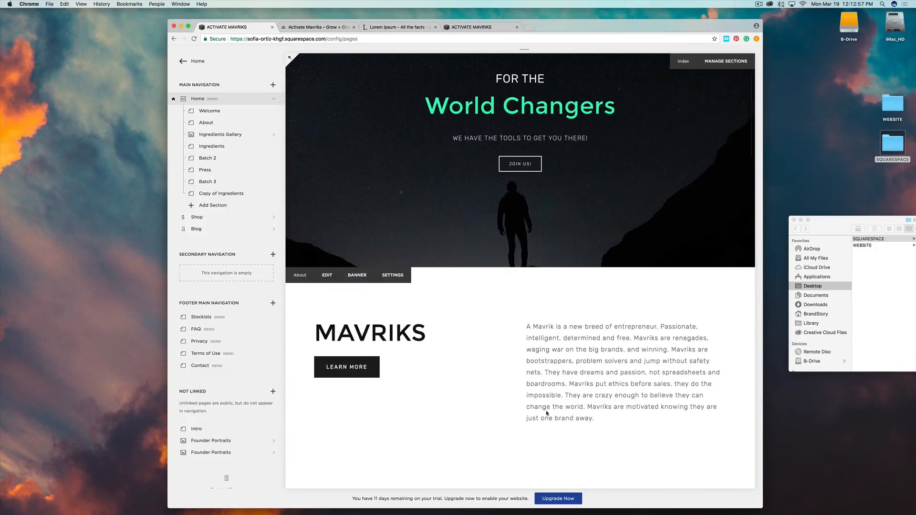
Copy the reference 'A Mavrik is a new breed of entrepreneur' paragraph over the About text and save.
left_click_drag(595, 420, 522, 327)
key("super+c")
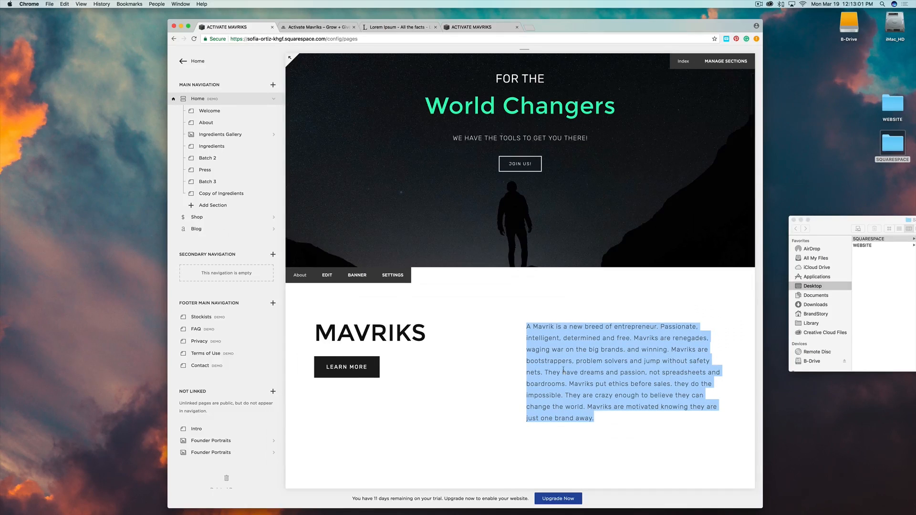
left_click(465, 28)
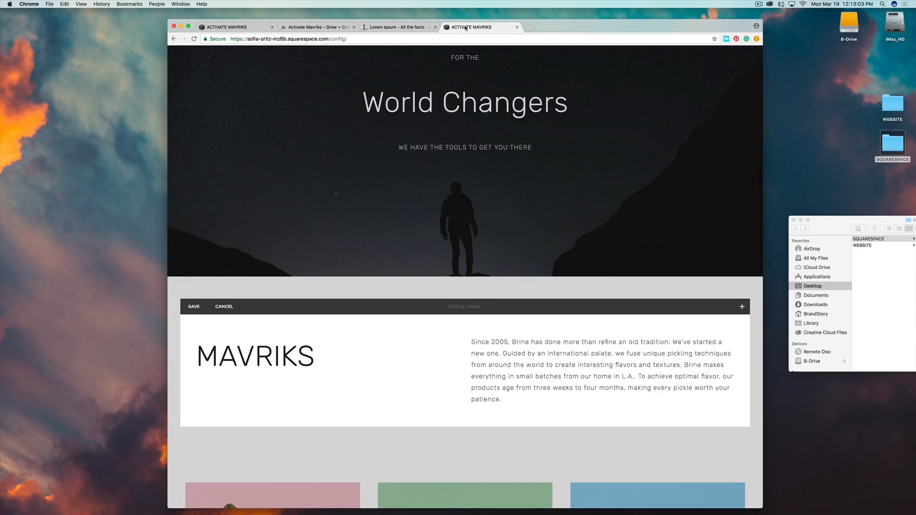
left_click(503, 401)
key("super+a")
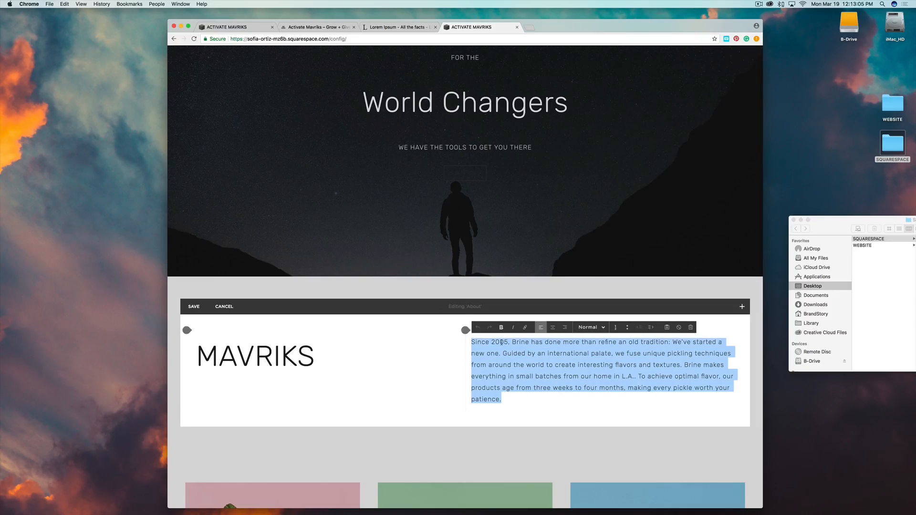
key("super+v")
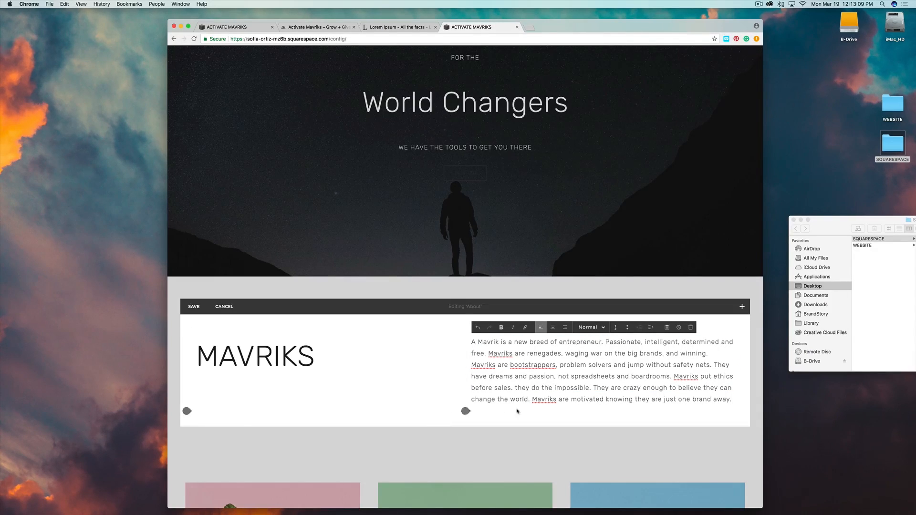
key("super+s")
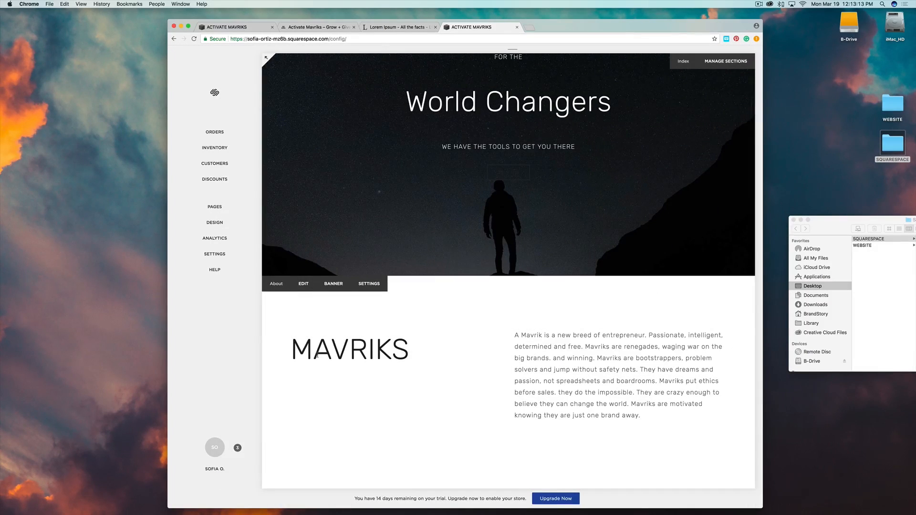
Insert a Learn More button block below the MAVRIKS heading in the About section.
left_click(303, 283)
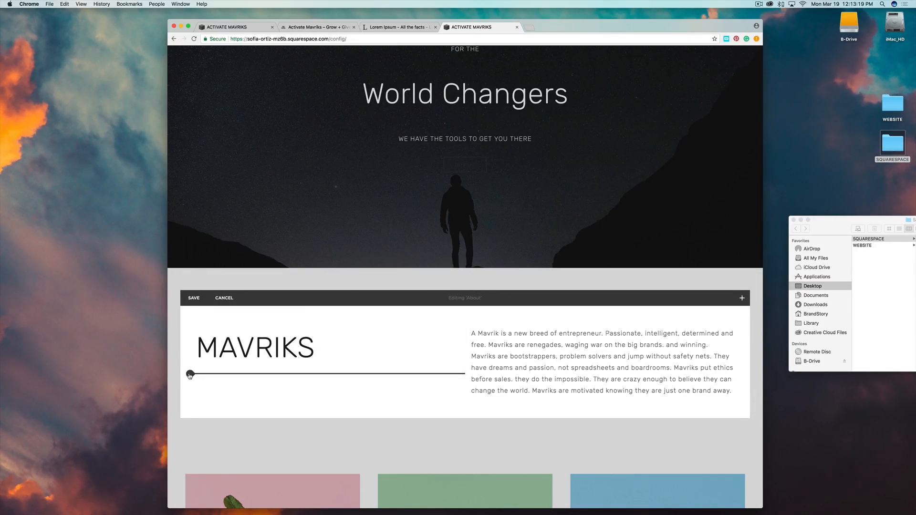
left_click(190, 374)
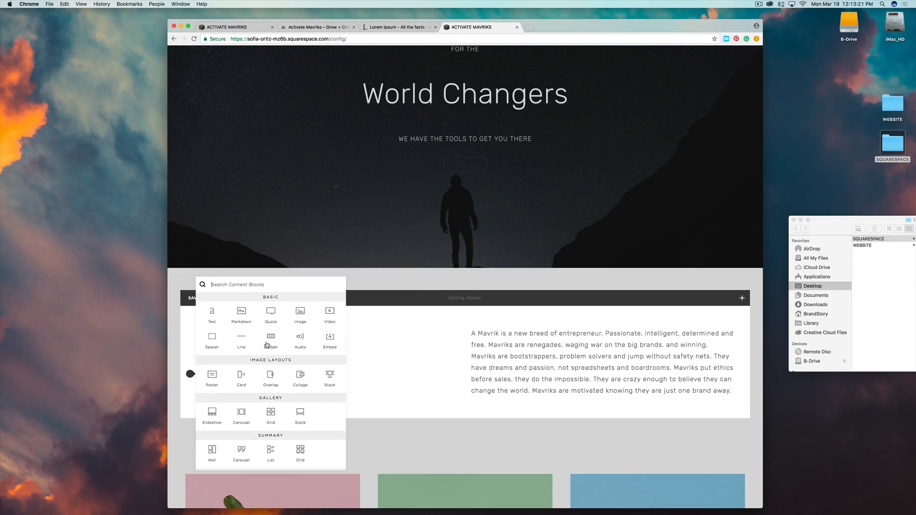
left_click(270, 338)
left_click(503, 400)
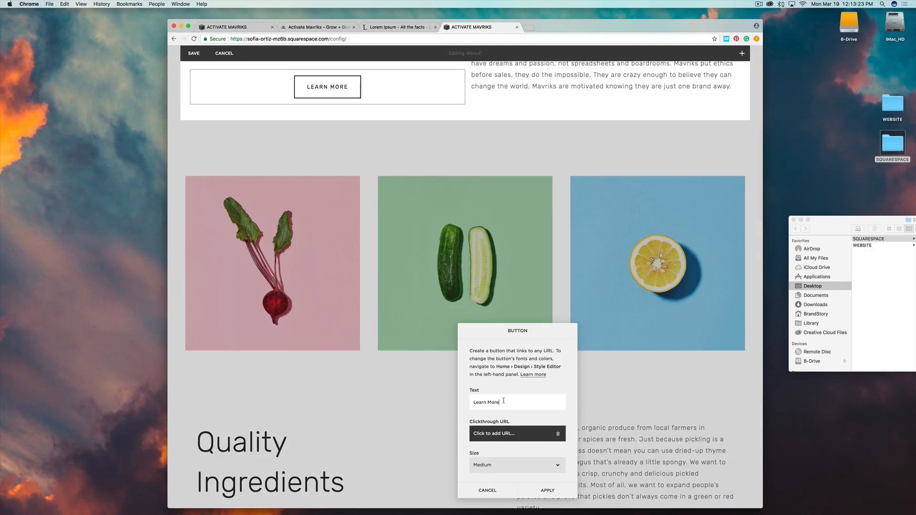
scroll(504, 466, "down", 2)
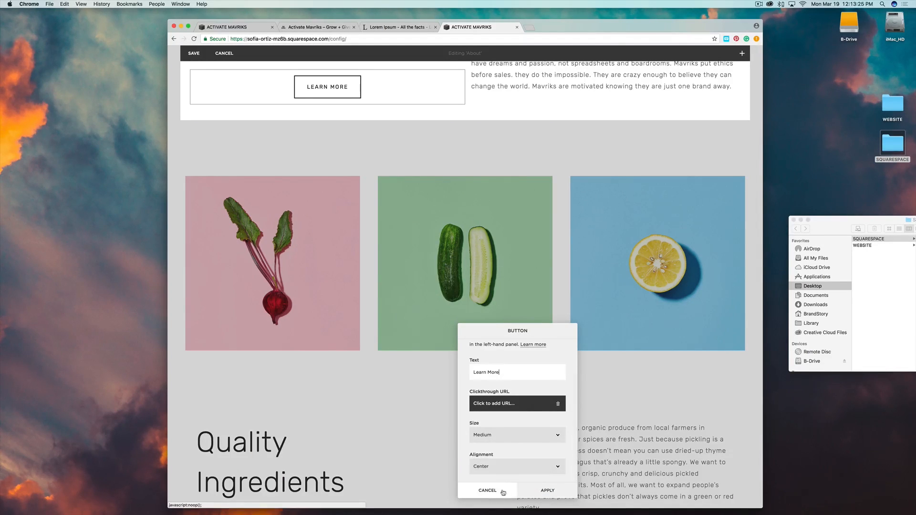
Set the button's alignment to Left, apply it, and save the About section.
left_click(482, 467)
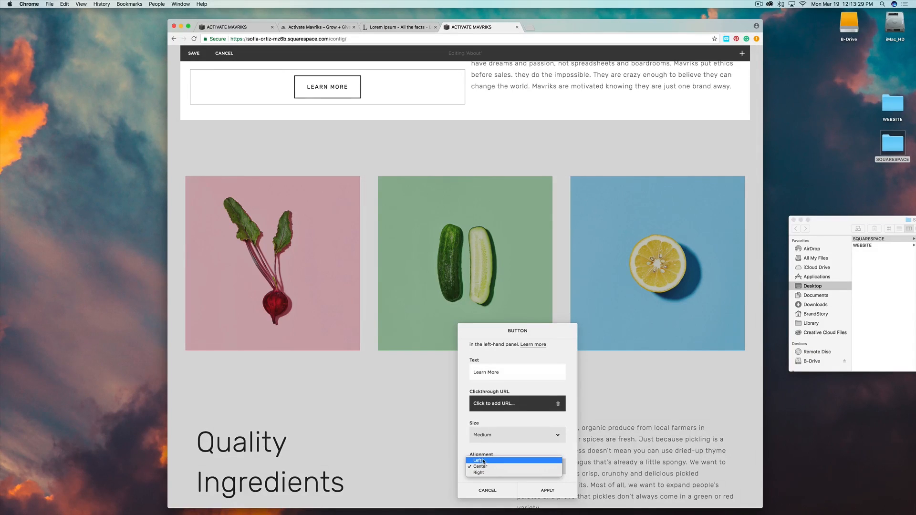
left_click(485, 461)
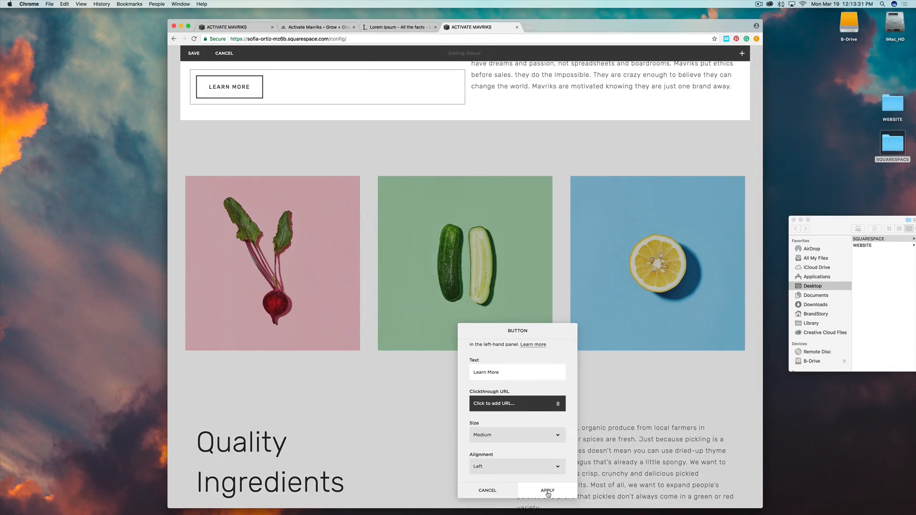
left_click(547, 492)
scroll(394, 180, "up", 5)
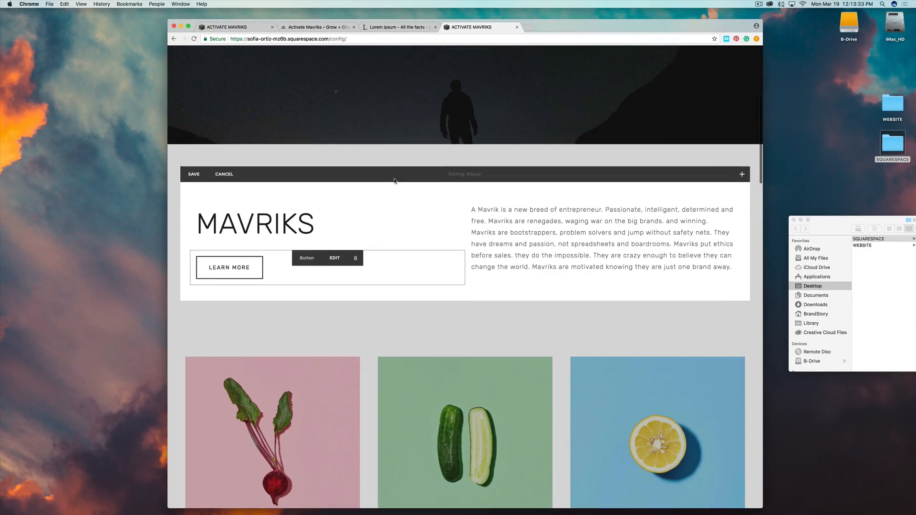
left_click(193, 173)
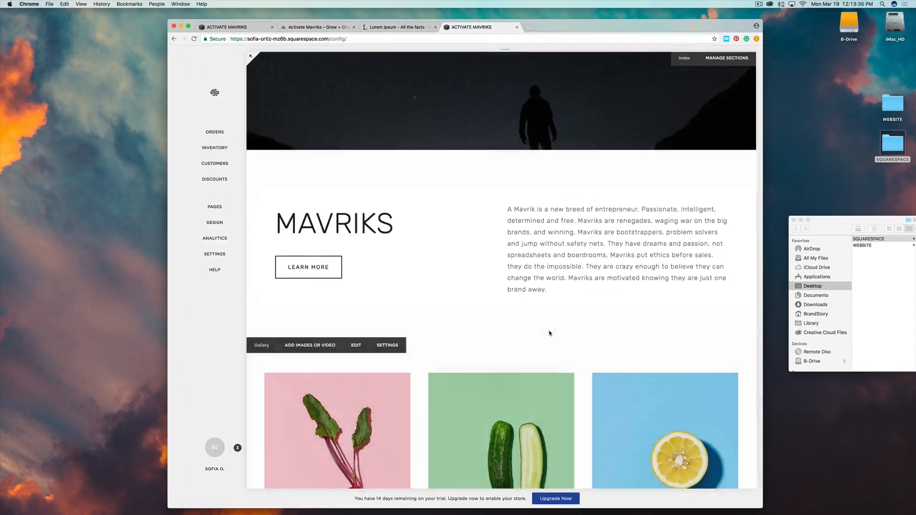
Compare with the reference site's three-photo gallery, then open the Ingredients Gallery for editing.
scroll(550, 333, "down", 5)
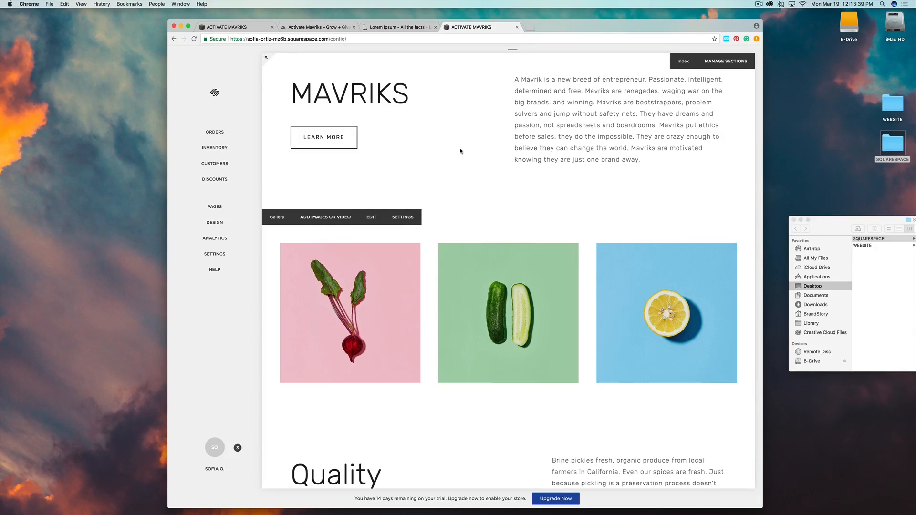
left_click(223, 28)
scroll(438, 242, "down", 10)
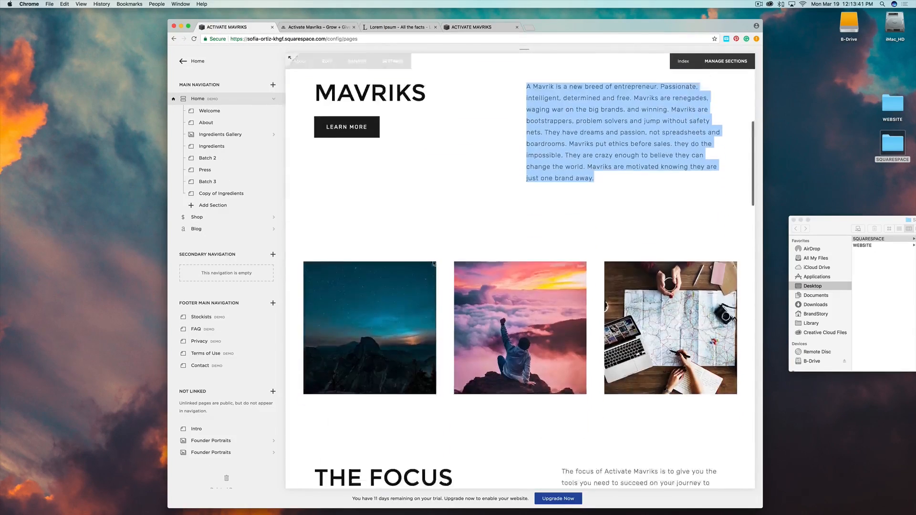
scroll(420, 219, "up", 6)
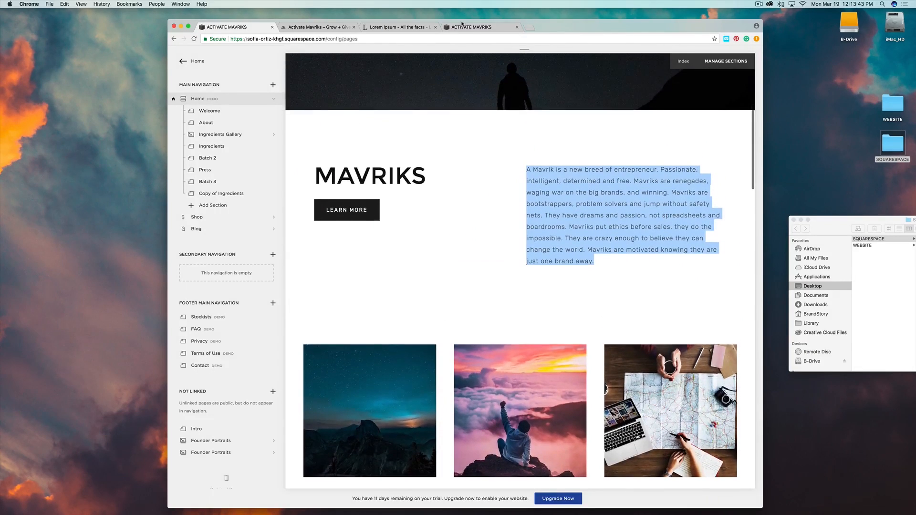
left_click(472, 27)
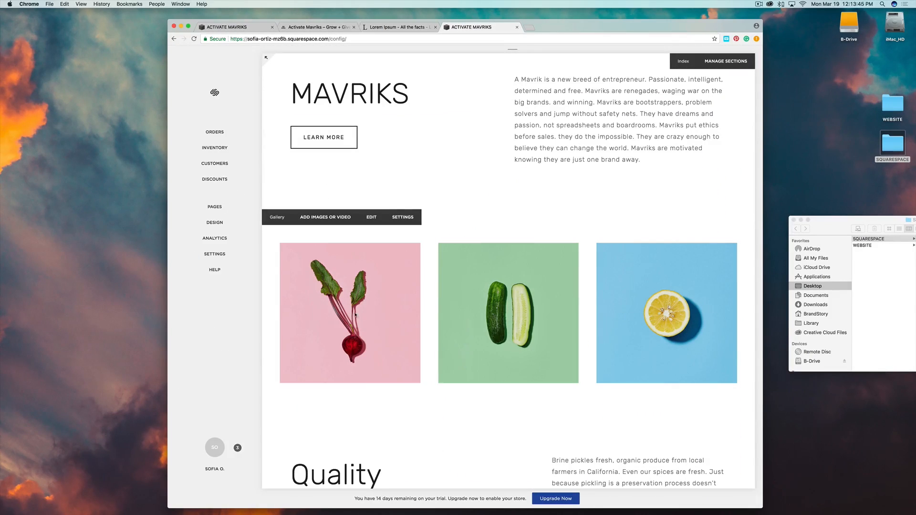
left_click(371, 218)
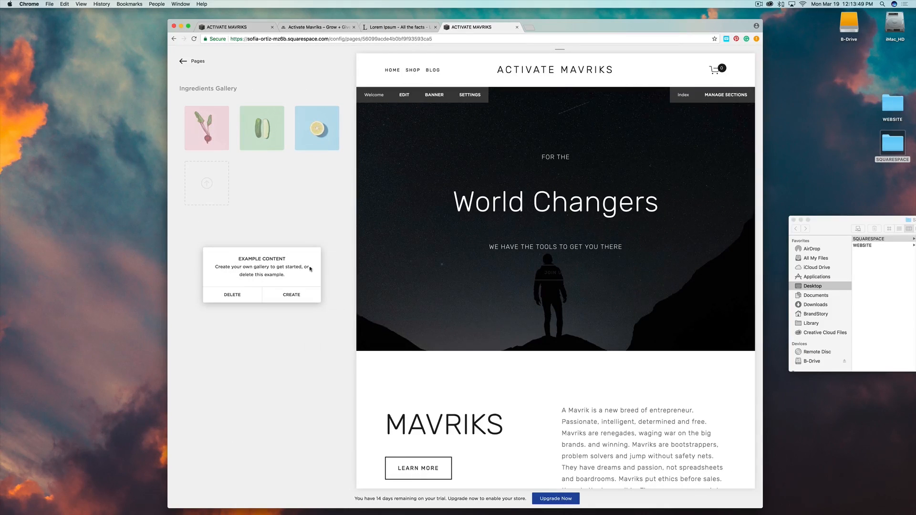
Swap the example Ingredients Gallery content for an empty gallery and upload GALLERY1.jpg into it.
left_click(296, 296)
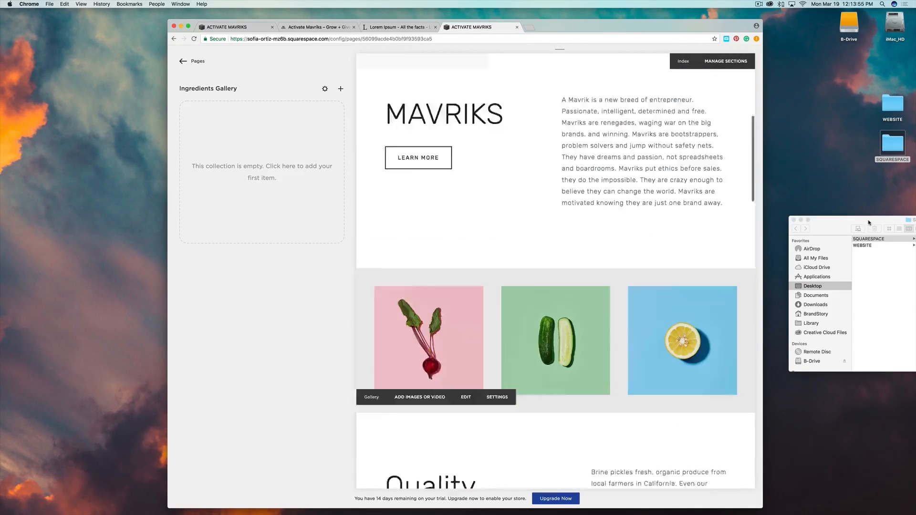
left_click_drag(868, 222, 603, 216)
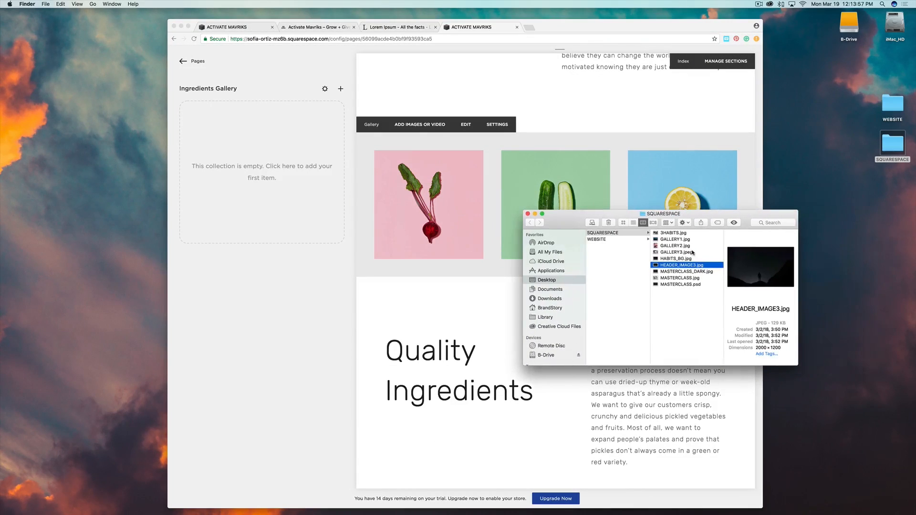
left_click(671, 240)
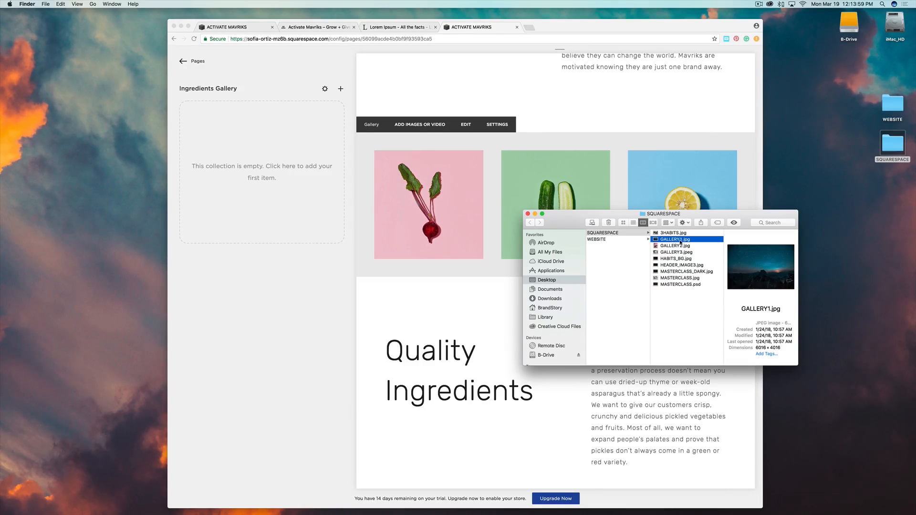
left_click_drag(675, 241, 305, 166)
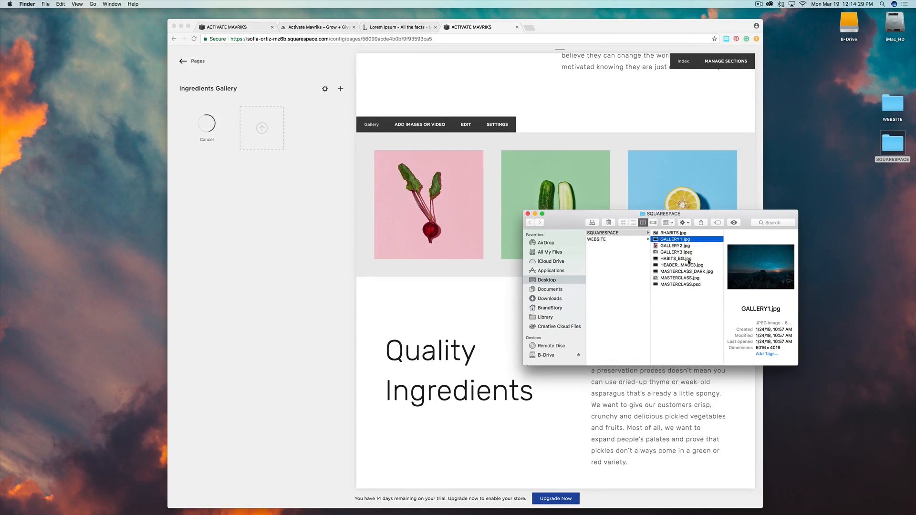
left_click_drag(712, 215, 800, 278)
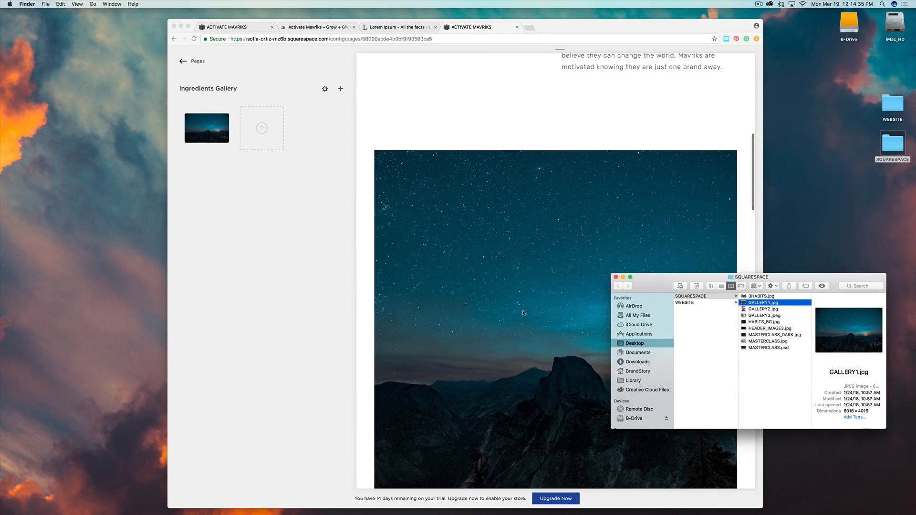
Upload GALLERY2.jpg and GALLERY3.jpeg into the Ingredients Gallery alongside GALLERY1.jpg.
scroll(523, 313, "down", 10)
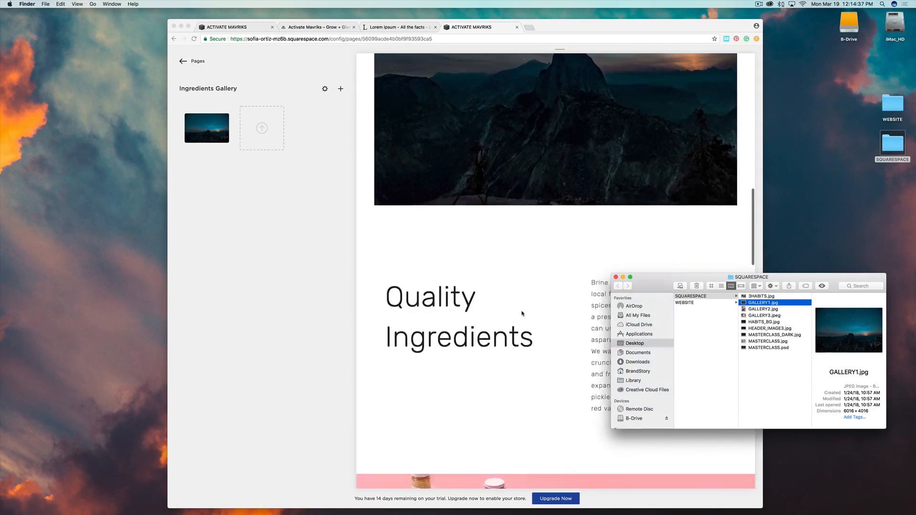
scroll(522, 313, "up", 6)
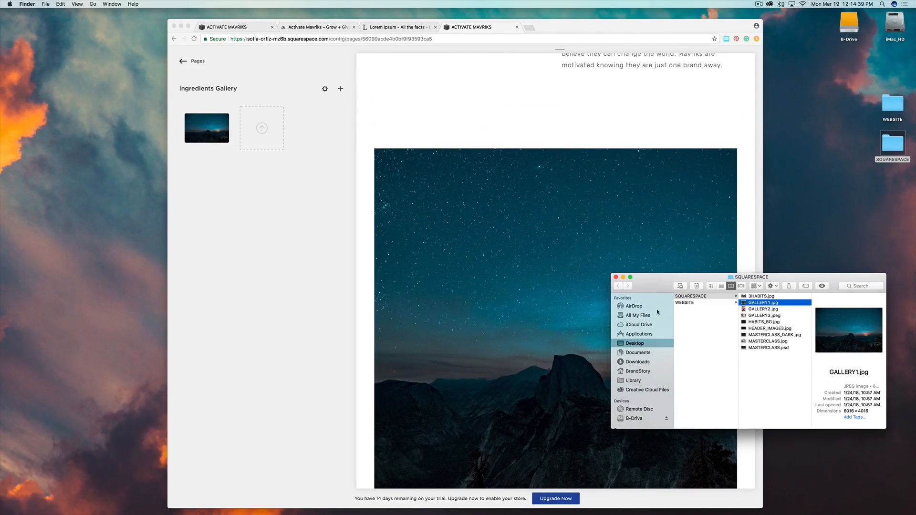
left_click(764, 309)
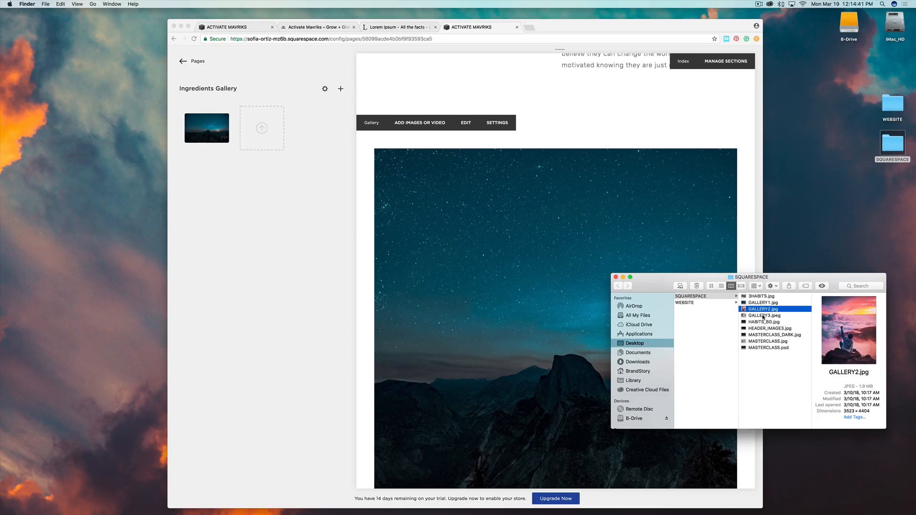
left_click_drag(764, 309, 263, 129)
left_click_drag(765, 315, 312, 146)
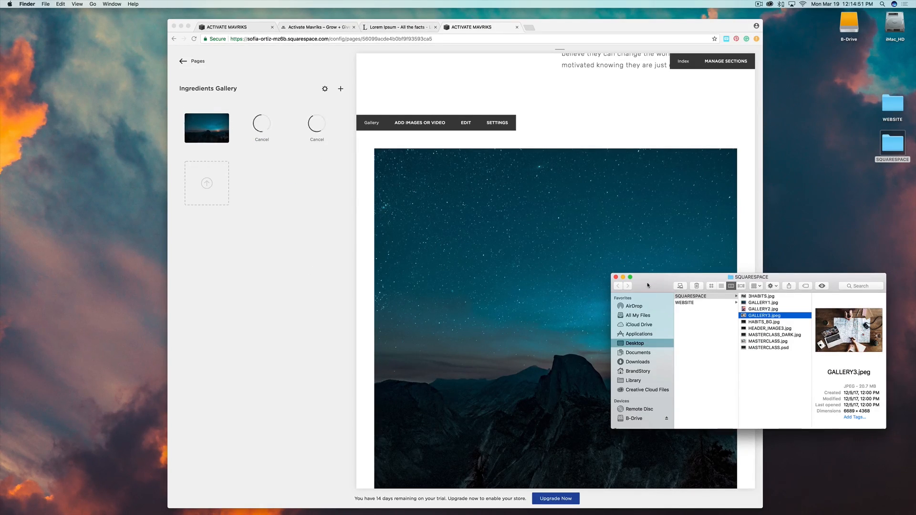
left_click(759, 105)
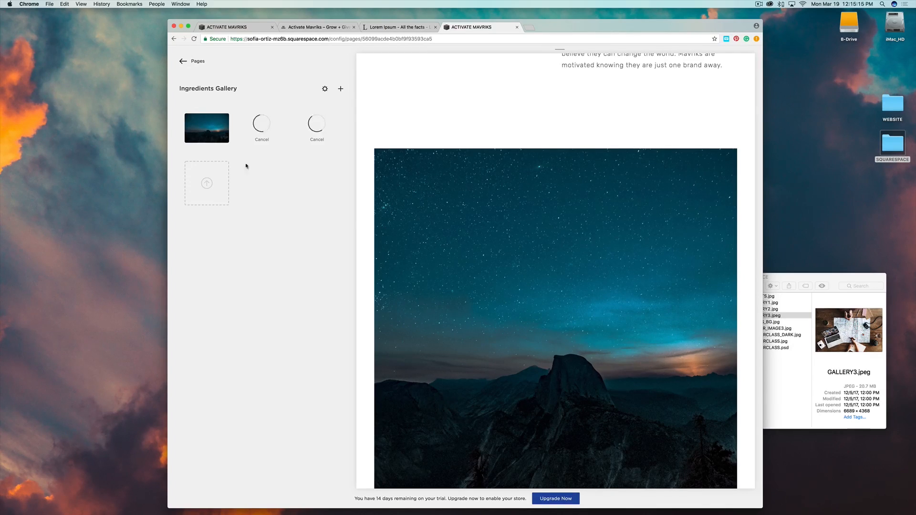
mouse_move(205, 127)
Make the Ingredients section editable and retitle its Quality Ingredients heading THE FOCUS.
mouse_move(511, 303)
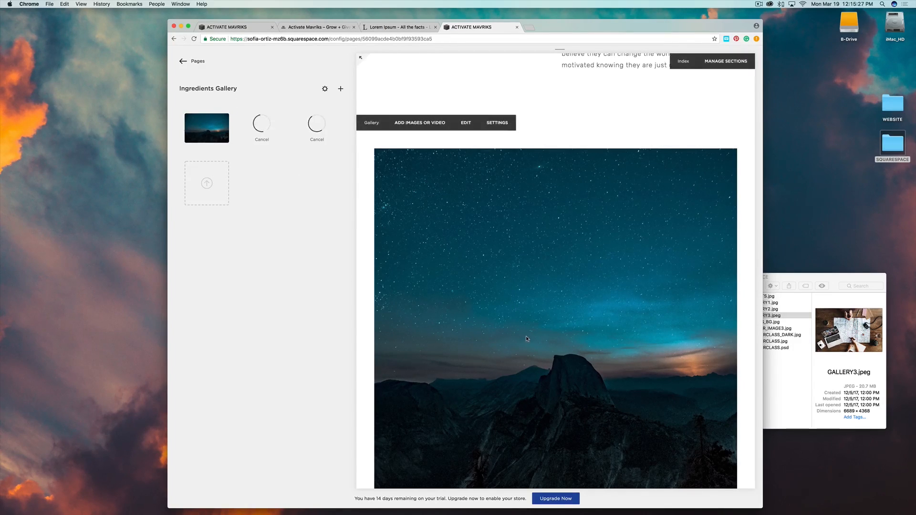
scroll(527, 339, "down", 4)
scroll(527, 339, "down", 5)
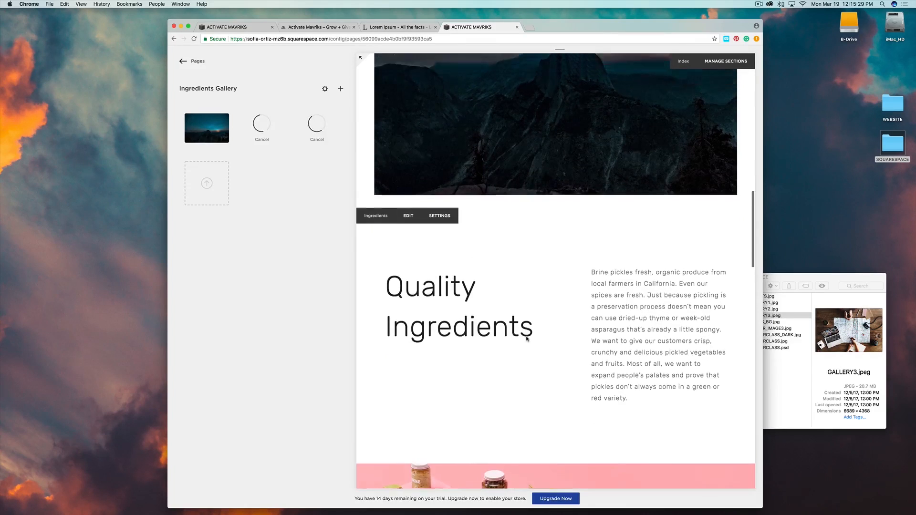
scroll(527, 339, "up", 3)
scroll(527, 338, "down", 2)
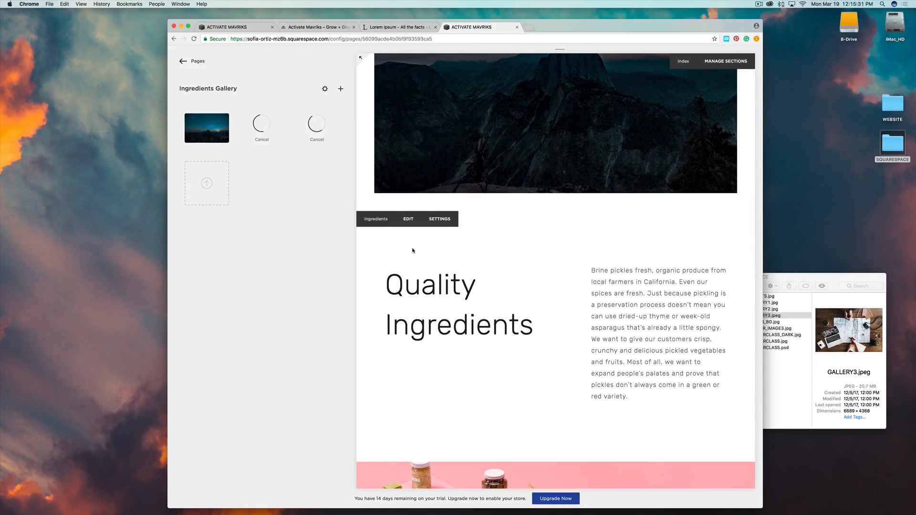
left_click(408, 219)
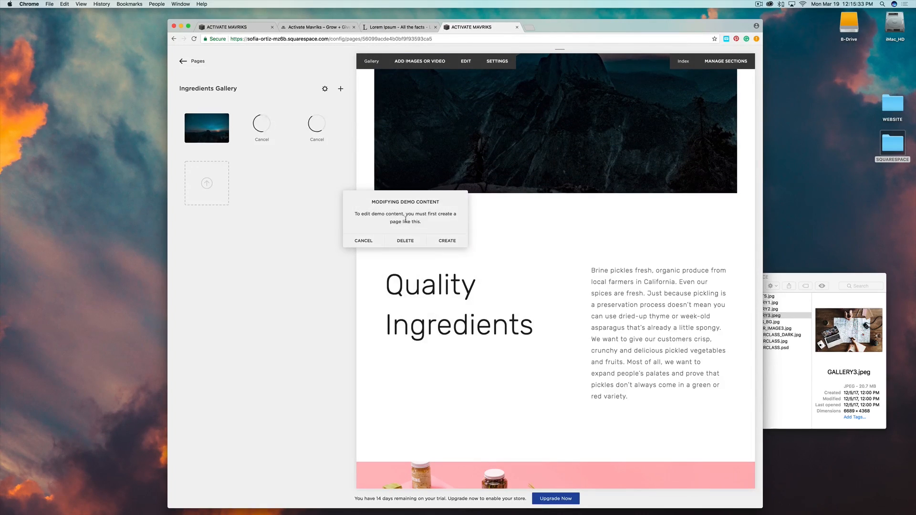
left_click(447, 240)
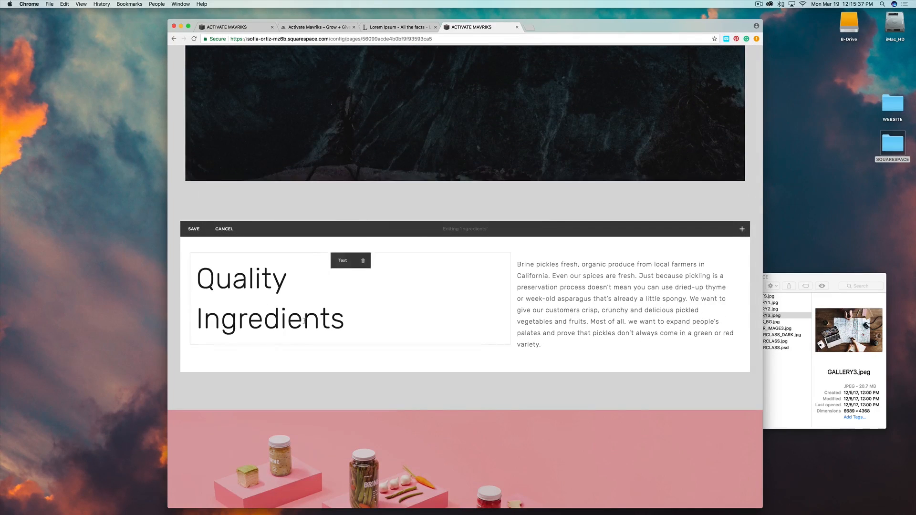
left_click(304, 319)
left_click_drag(348, 319, 200, 265)
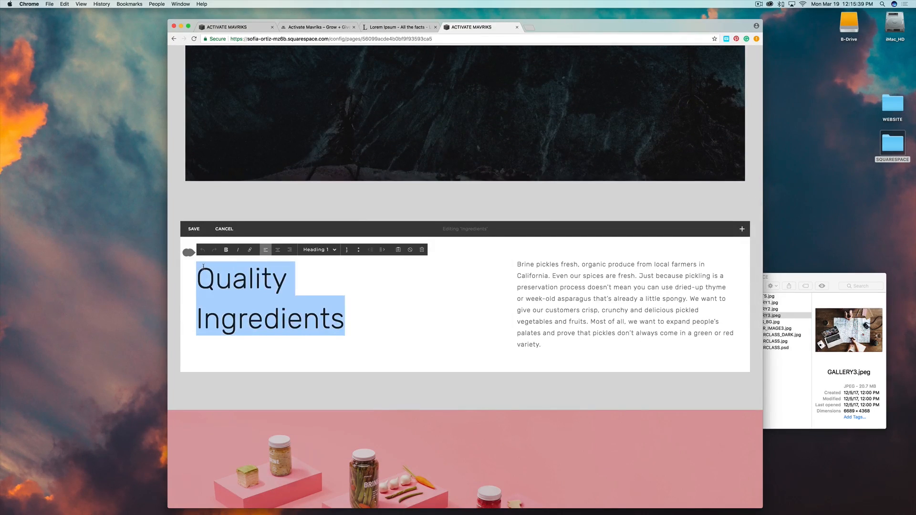
type("THE FOCUS")
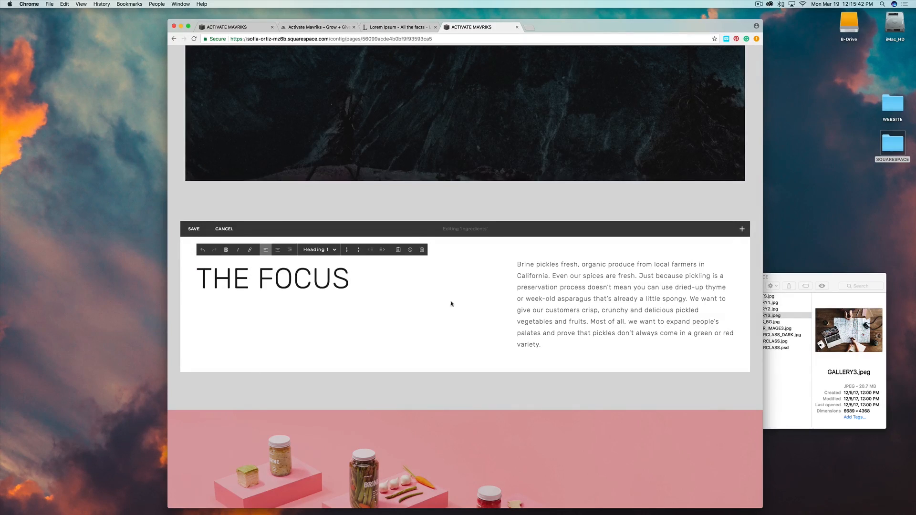
Replace the pickles paragraph with the focus text copied from the live site, then save.
left_click(539, 321)
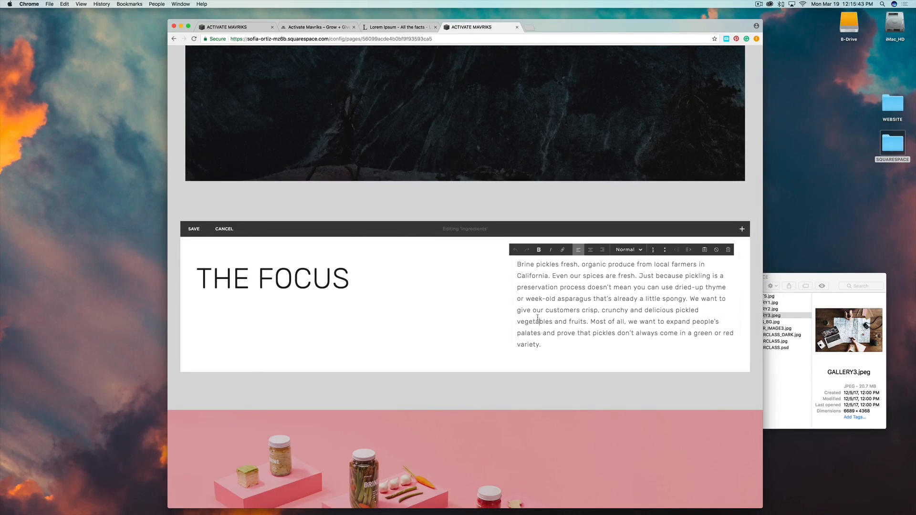
left_click(229, 26)
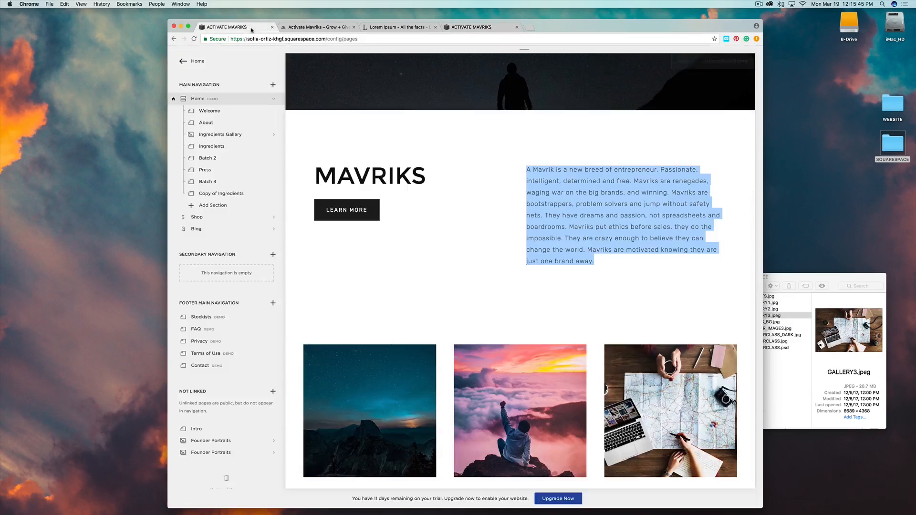
scroll(486, 260, "down", 5)
scroll(484, 260, "down", 4)
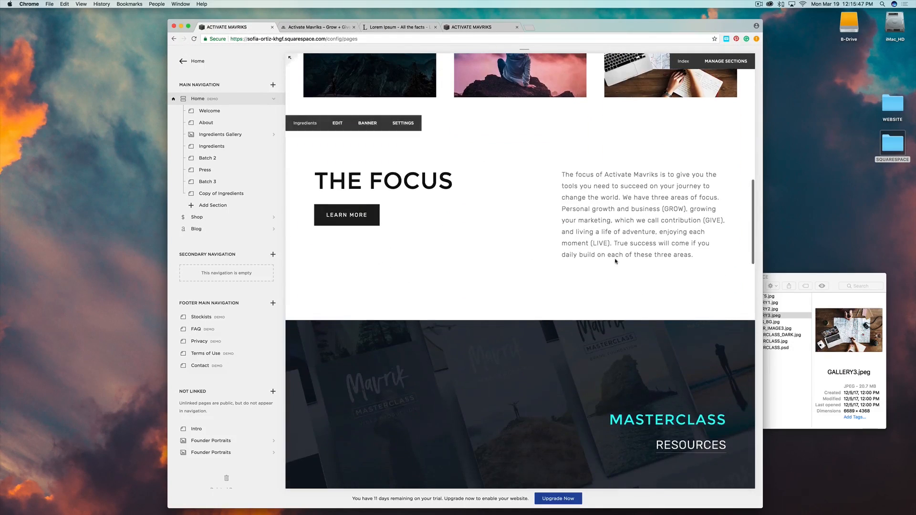
scroll(690, 255, "up", 8)
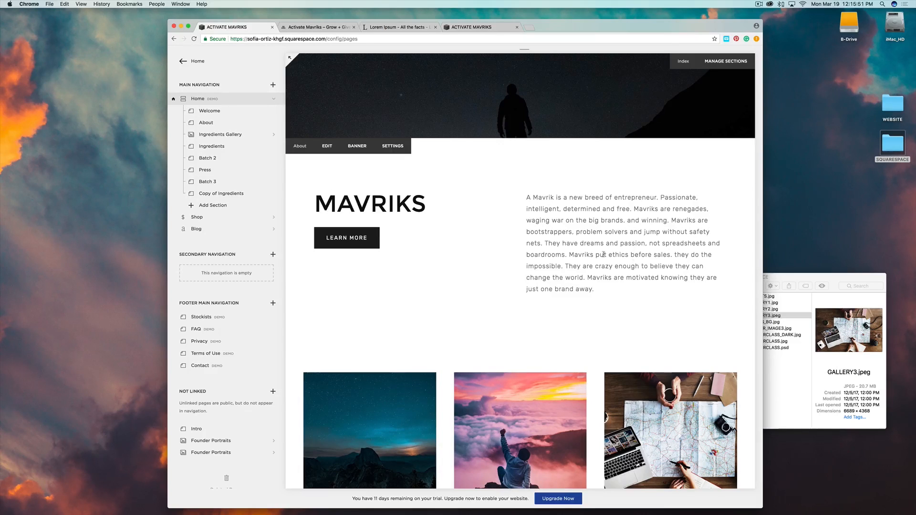
scroll(594, 286, "down", 1)
scroll(594, 285, "down", 6)
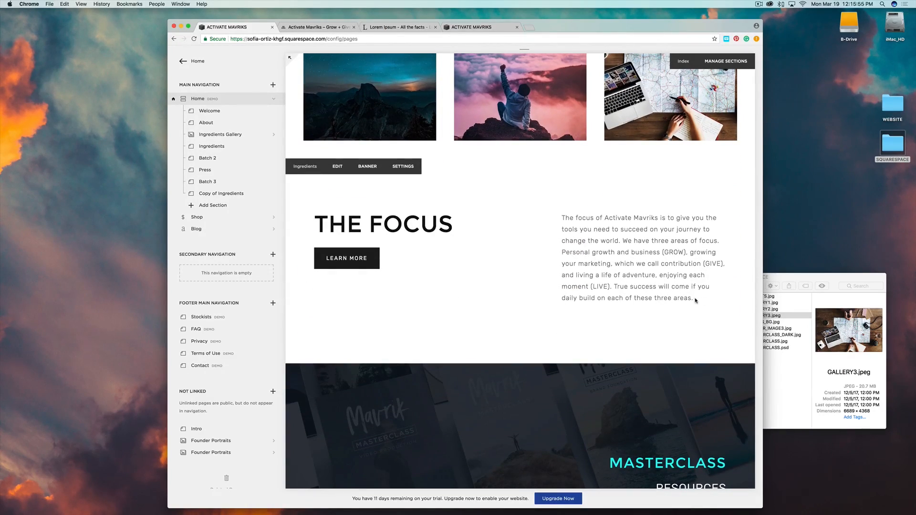
left_click_drag(693, 298, 564, 217)
key("super+c")
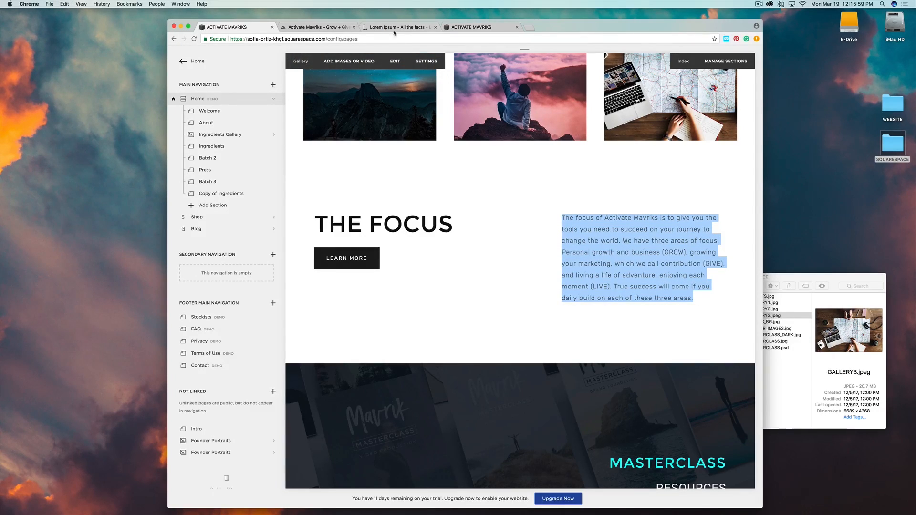
left_click(317, 27)
left_click(457, 27)
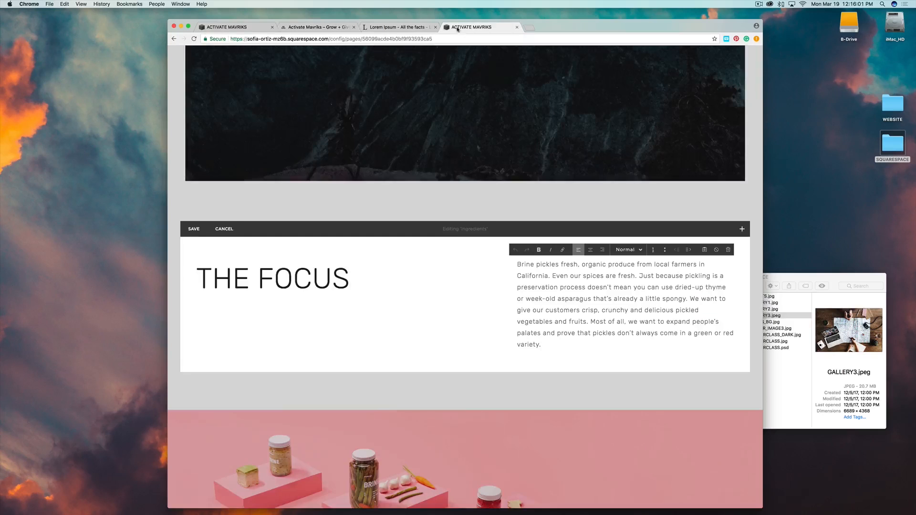
left_click_drag(539, 345, 504, 267)
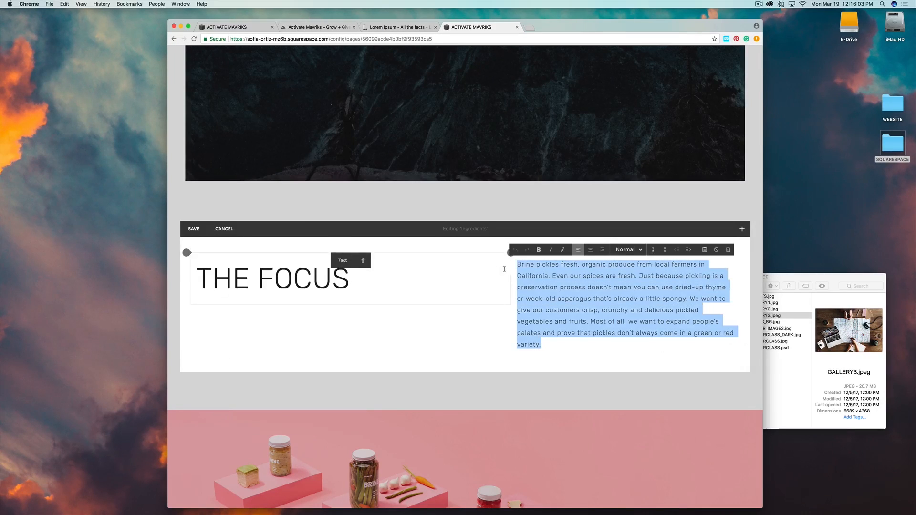
key("super+v")
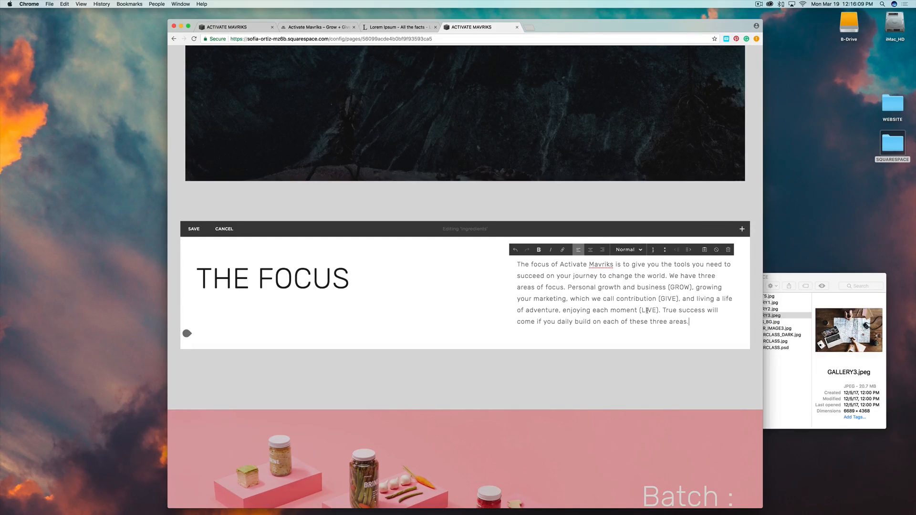
key("super+s")
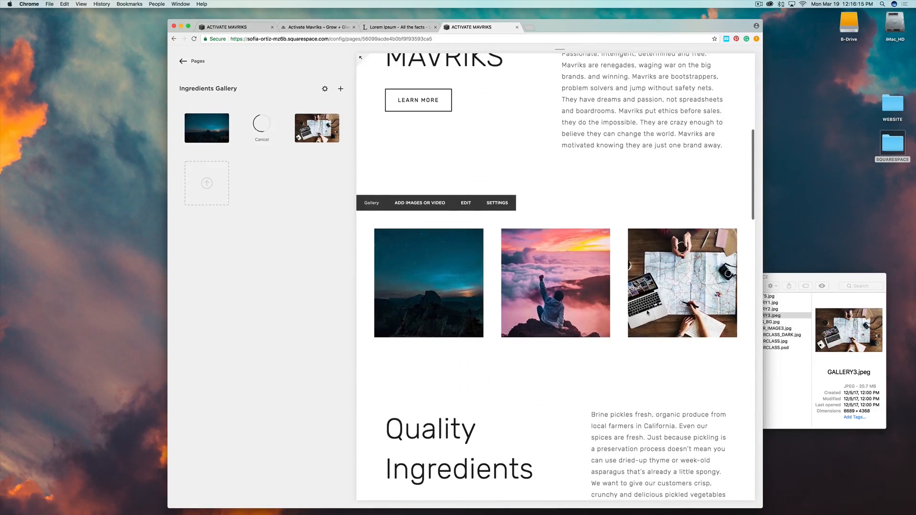
scroll(647, 310, "up", 7)
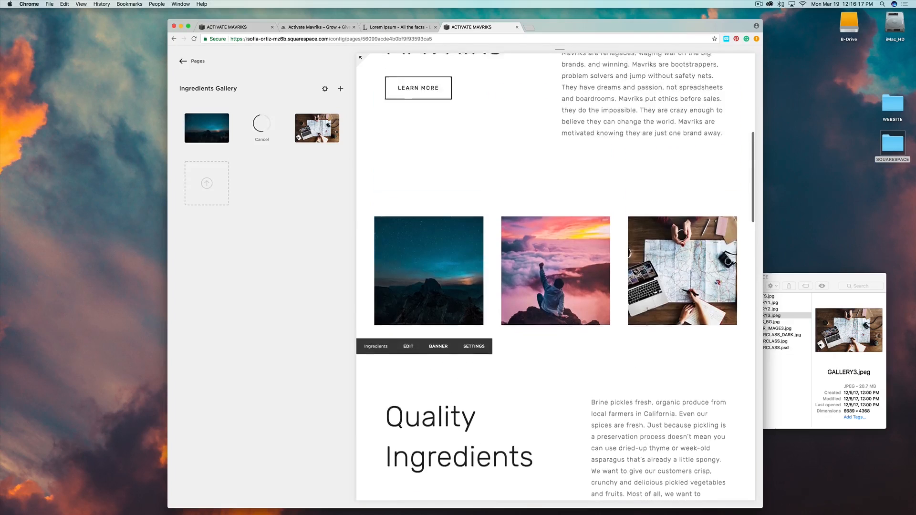
scroll(645, 312, "down", 5)
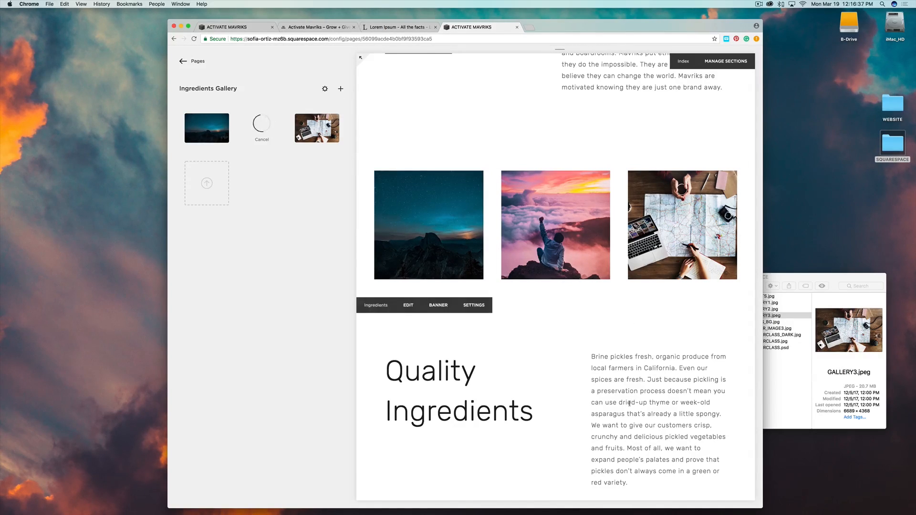
scroll(629, 404, "down", 3)
scroll(629, 403, "up", 5)
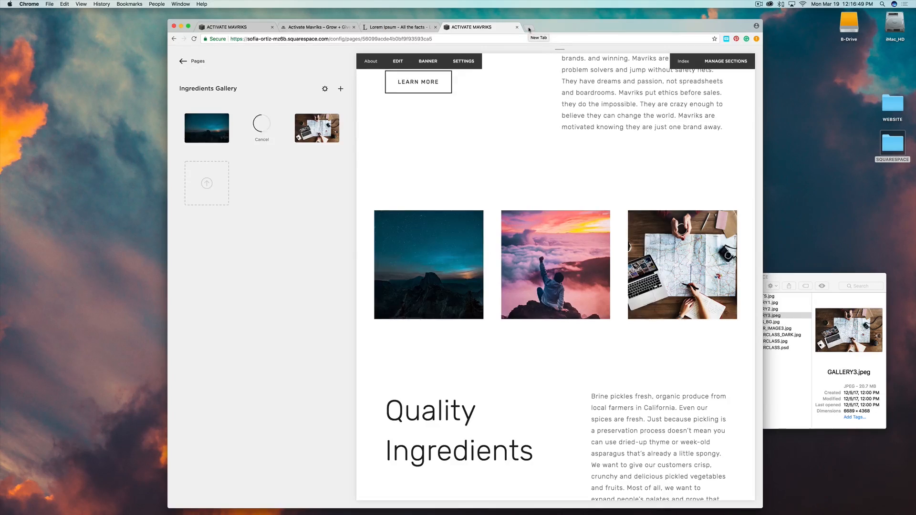
Load unsplash.com in a new browser tab.
left_click(529, 28)
type("upsplash.com")
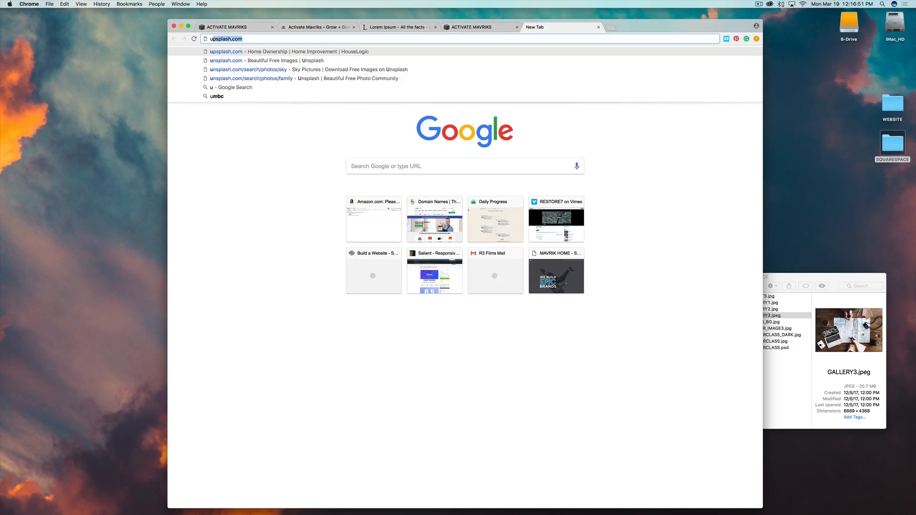
key("Down")
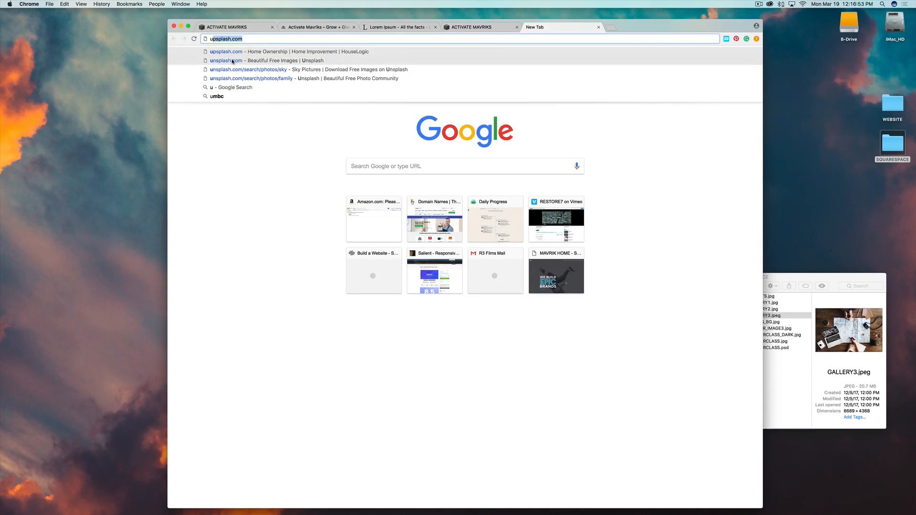
key("Return")
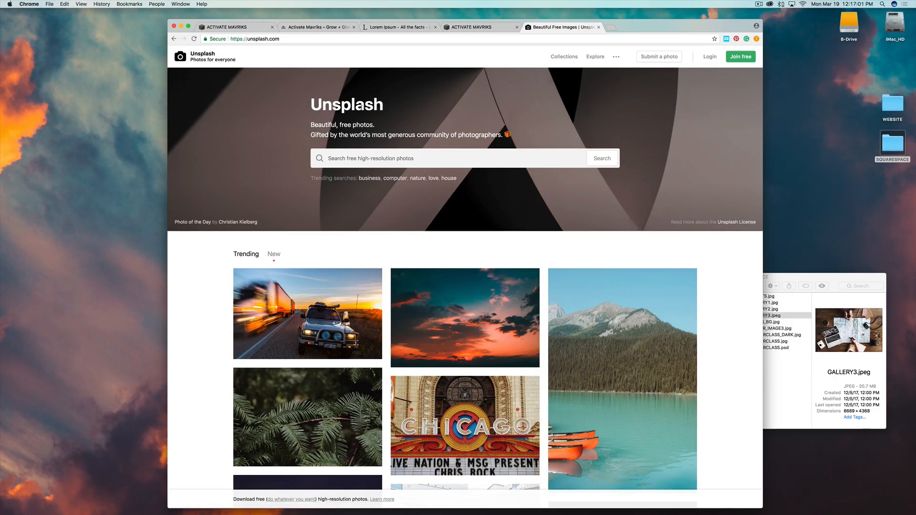
Browse Unsplash's free photos, then return to the ACTIVATE MAVRIKS editor tab.
scroll(585, 298, "down", 5)
scroll(585, 298, "down", 15)
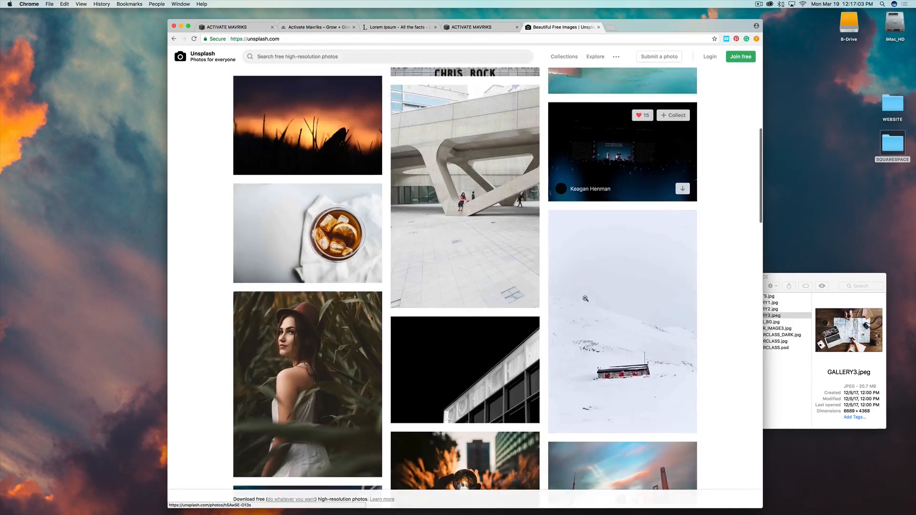
scroll(584, 299, "down", 20)
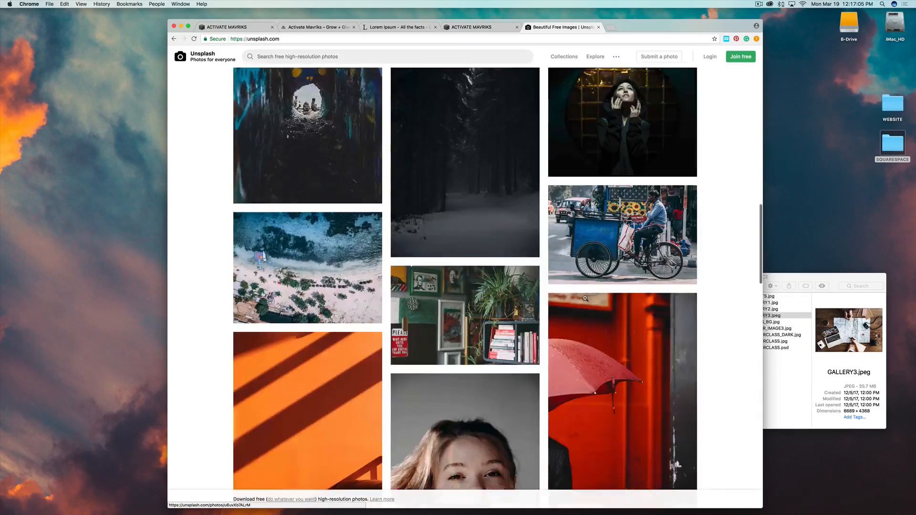
scroll(584, 299, "down", 5)
scroll(585, 298, "up", 20)
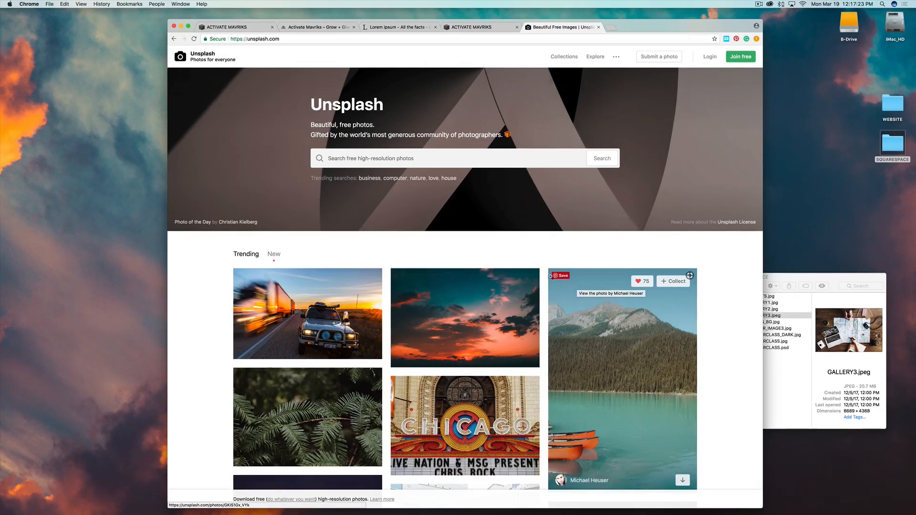
left_click(447, 28)
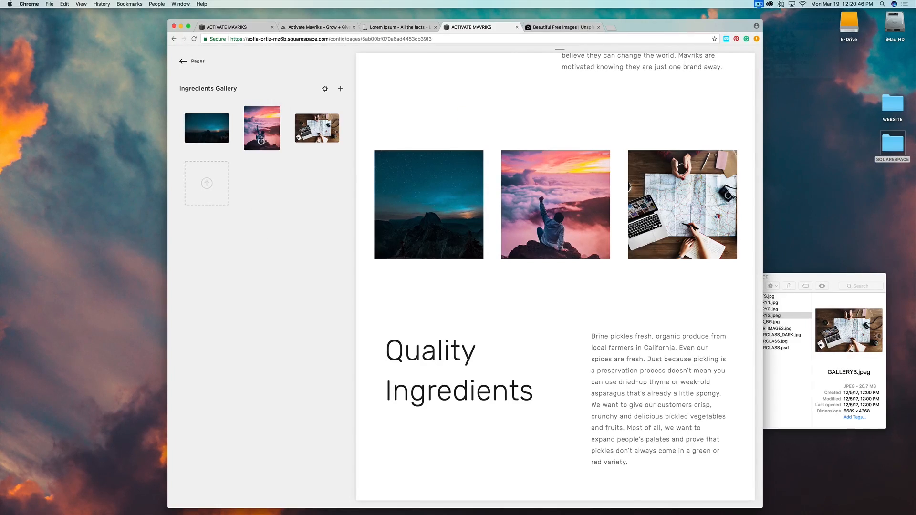
Move the pink-clouds photo into the second slot, between the mountain and map images.
mouse_move(261, 141)
mouse_move(528, 213)
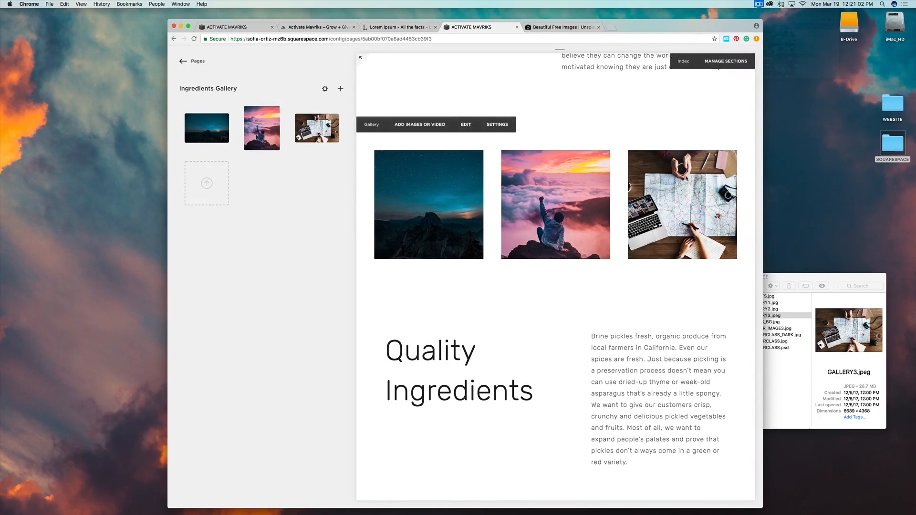
mouse_move(255, 119)
left_mouse_down()
mouse_move(322, 121)
mouse_move(262, 124)
left_mouse_up()
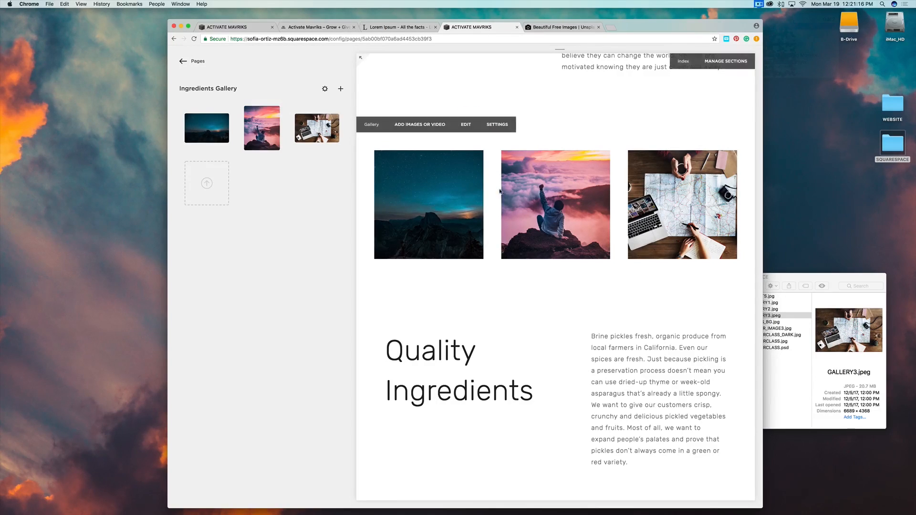
Retitle the Ingredients section's Quality Ingredients heading to THE FOCUS.
scroll(586, 195, "down", 4)
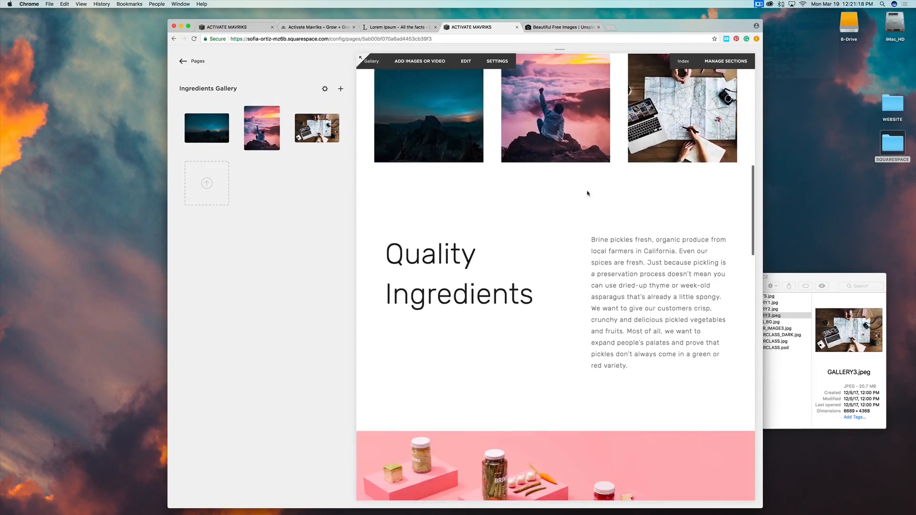
scroll(563, 210, "up", 3)
scroll(536, 231, "down", 2)
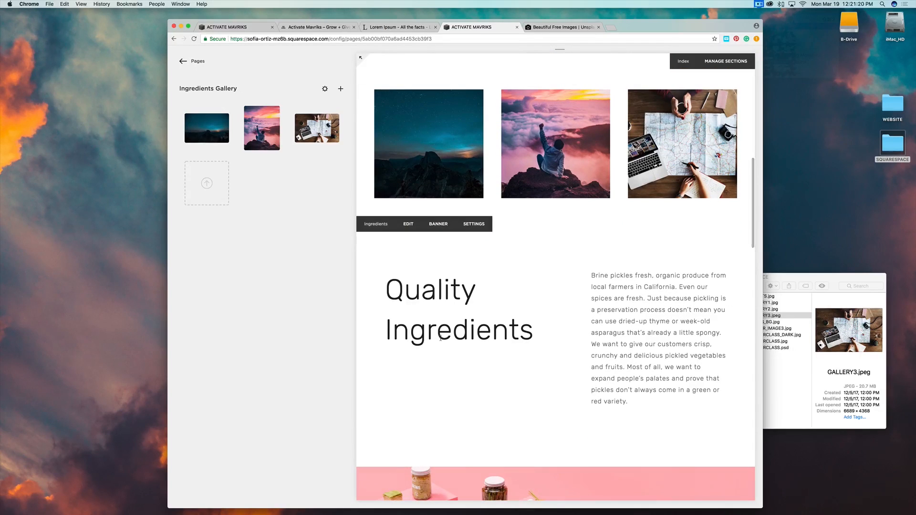
left_click(409, 224)
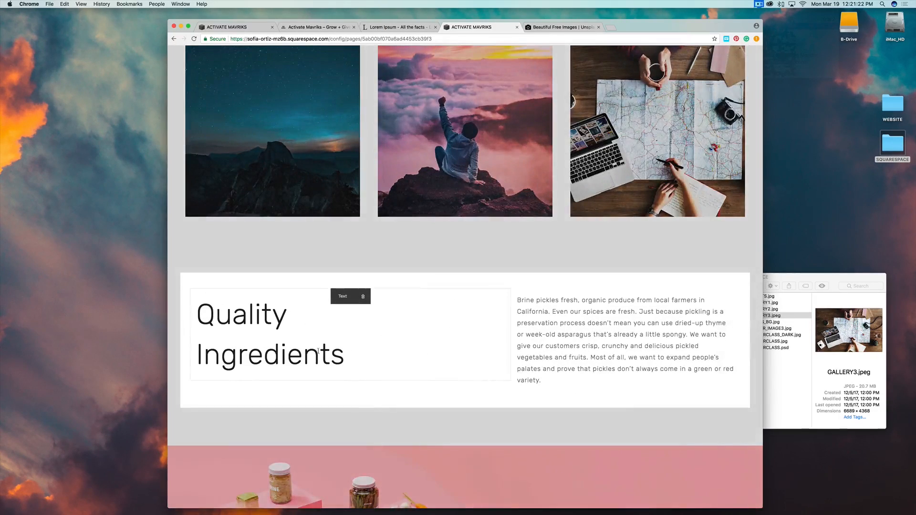
left_click(343, 363)
left_click_drag(345, 365, 198, 306)
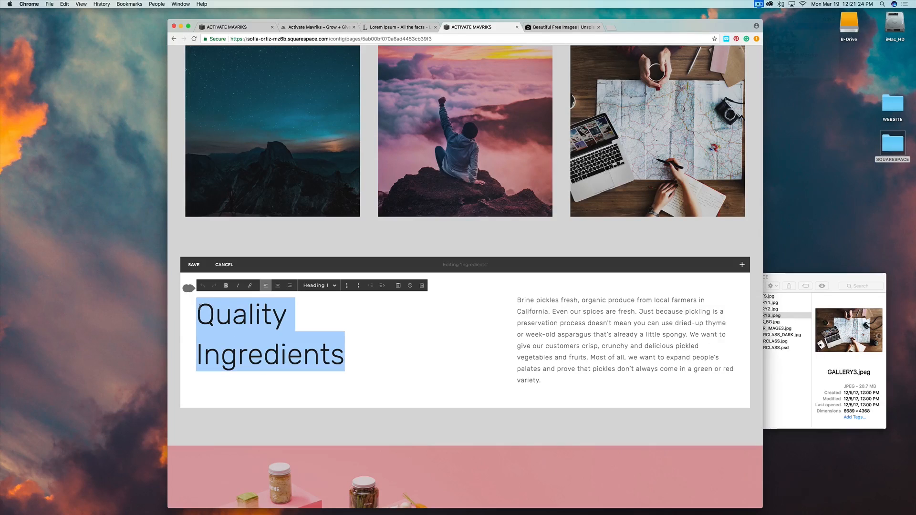
type("THE FOCUS")
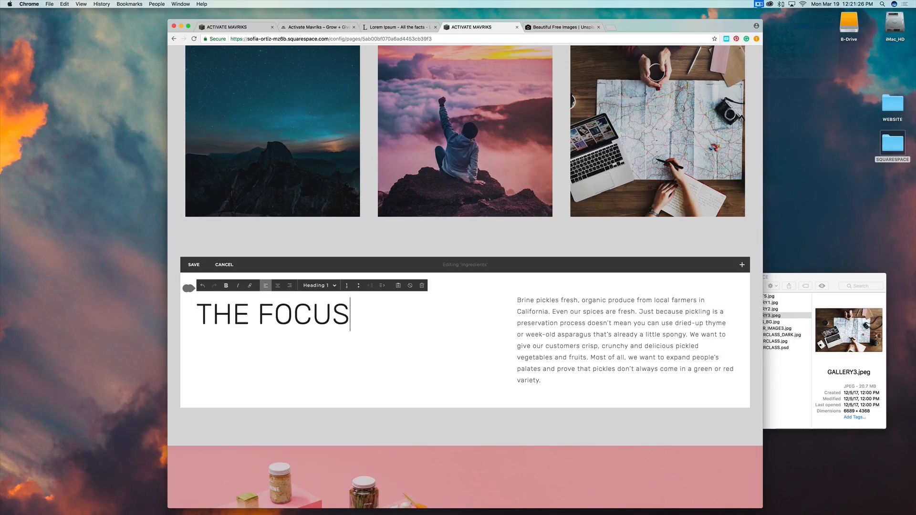
left_click(526, 245)
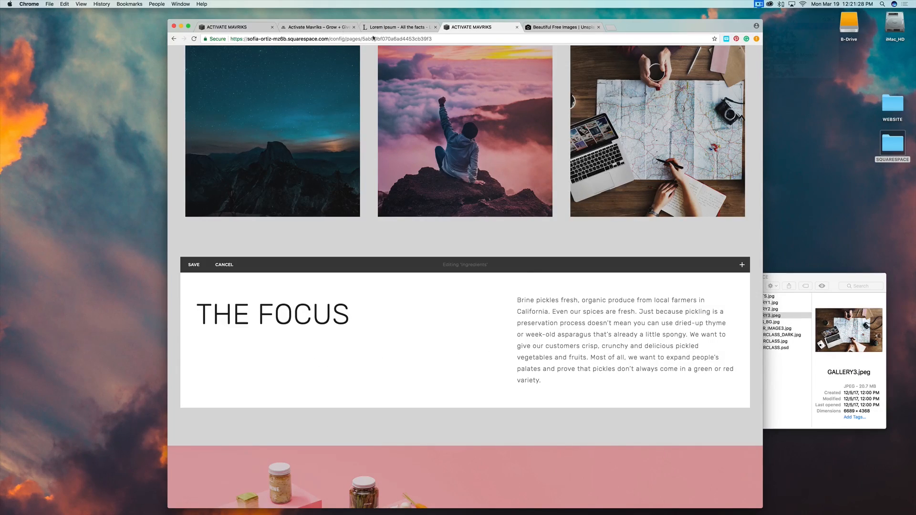
Paste the Activate Mavriks focus paragraph from the reference tab over the pickles text.
left_click(229, 27)
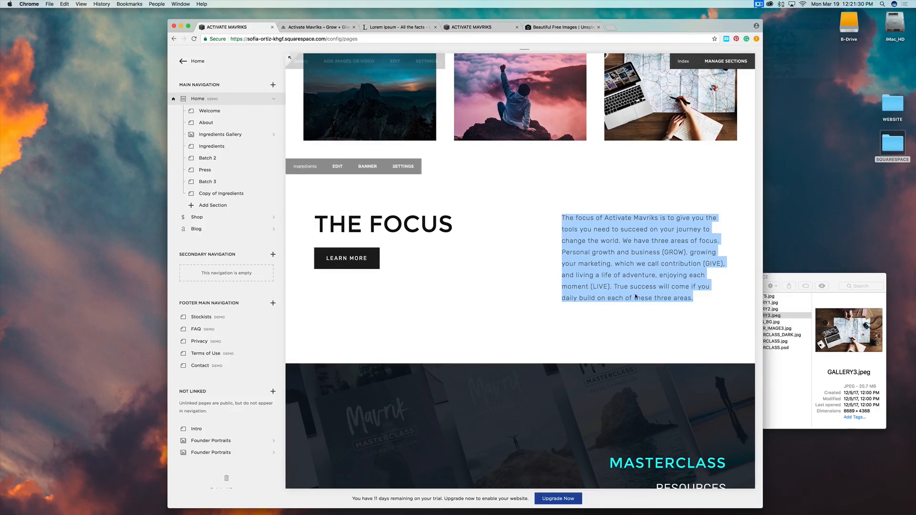
mouse_move(703, 300)
left_mouse_down()
mouse_move(660, 297)
mouse_move(564, 211)
mouse_move(719, 303)
left_mouse_up()
key("super+c")
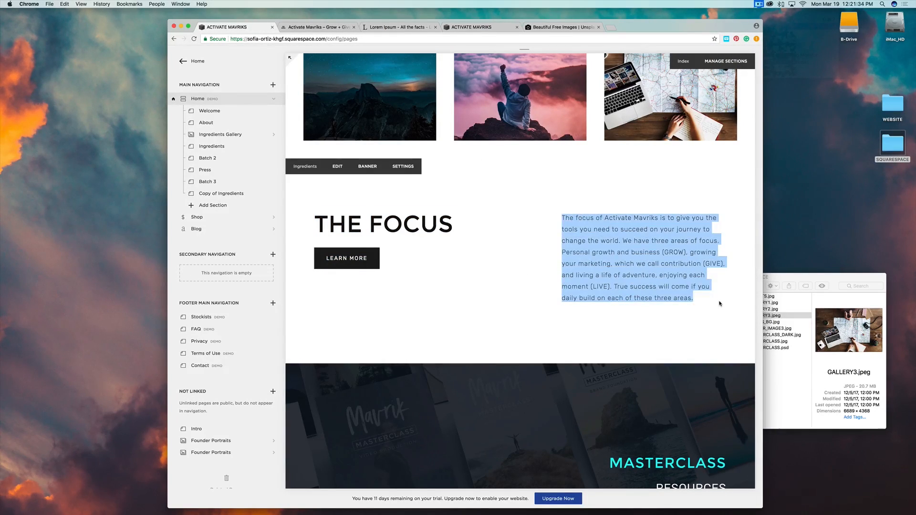
left_click(471, 27)
triple_click(546, 380)
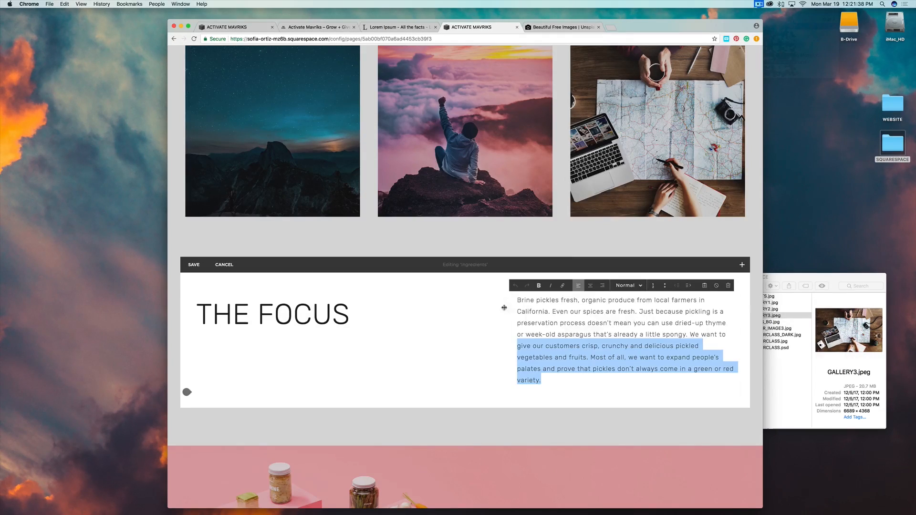
key("super+v")
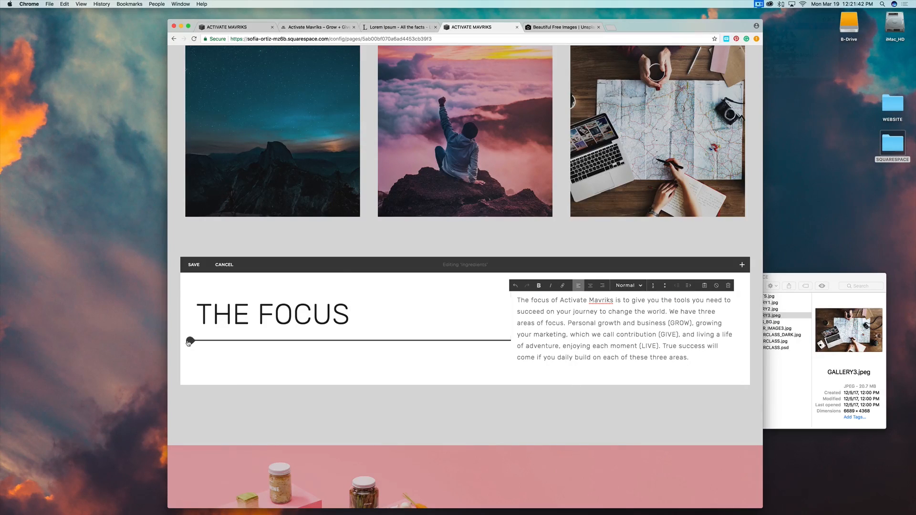
Insert a Learn More button block under THE FOCUS heading.
left_click(190, 340)
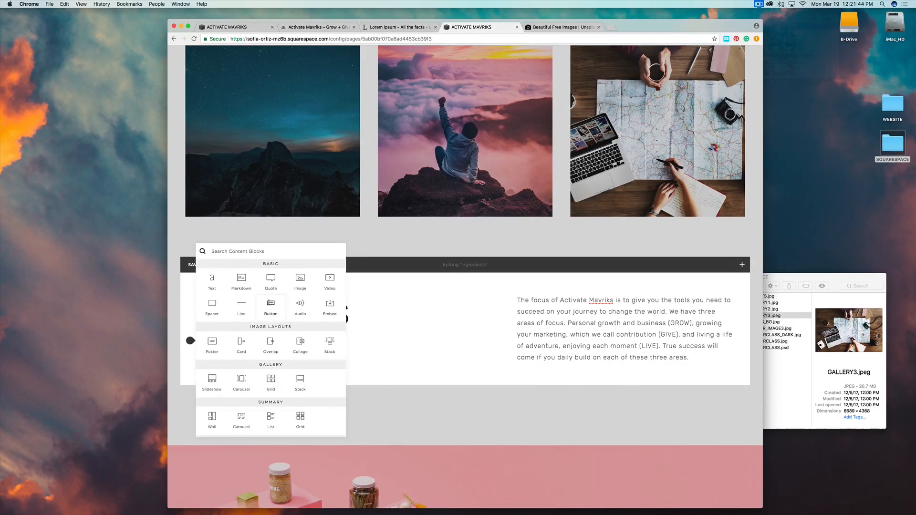
left_click(271, 306)
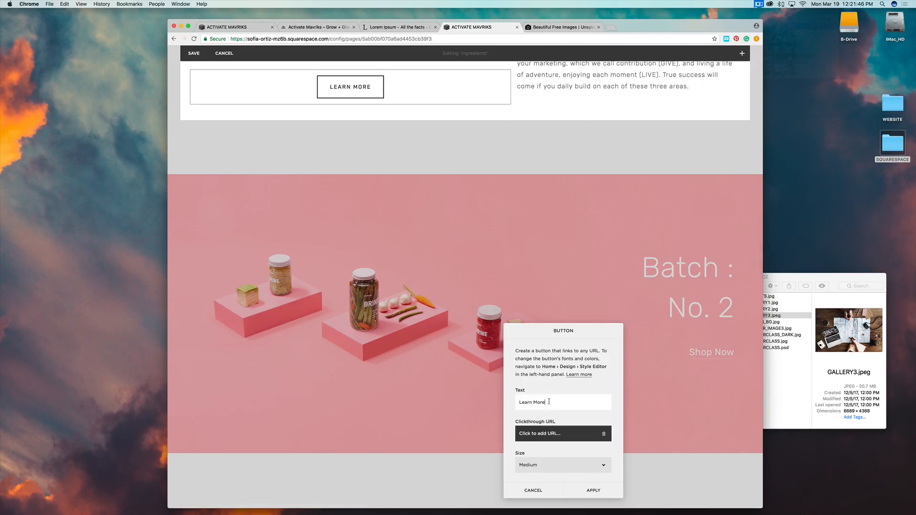
scroll(531, 469, "down", 2)
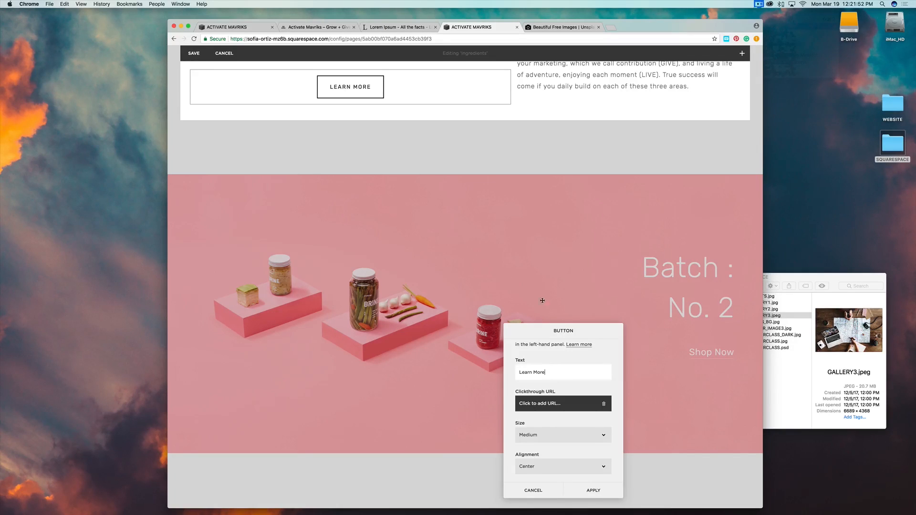
scroll(543, 300, "up", 5)
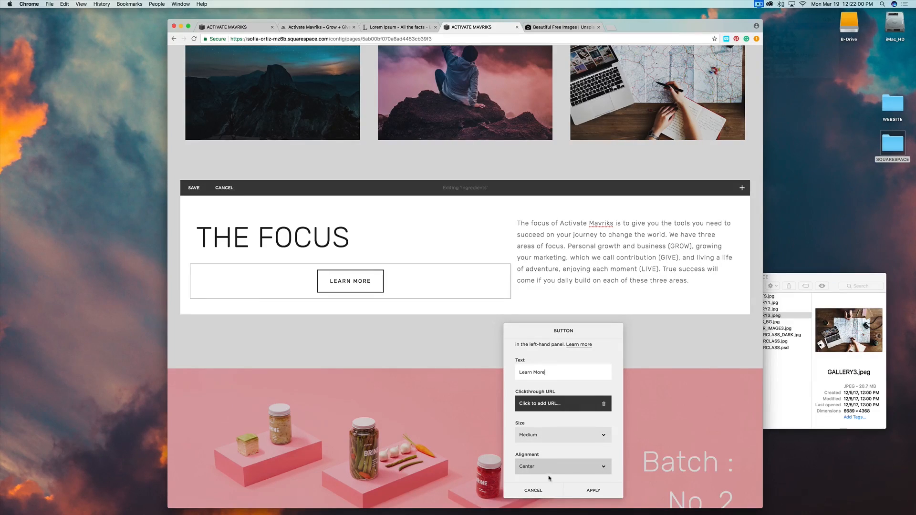
Set the button's alignment to Left, apply the settings, and save the section.
left_click(535, 467)
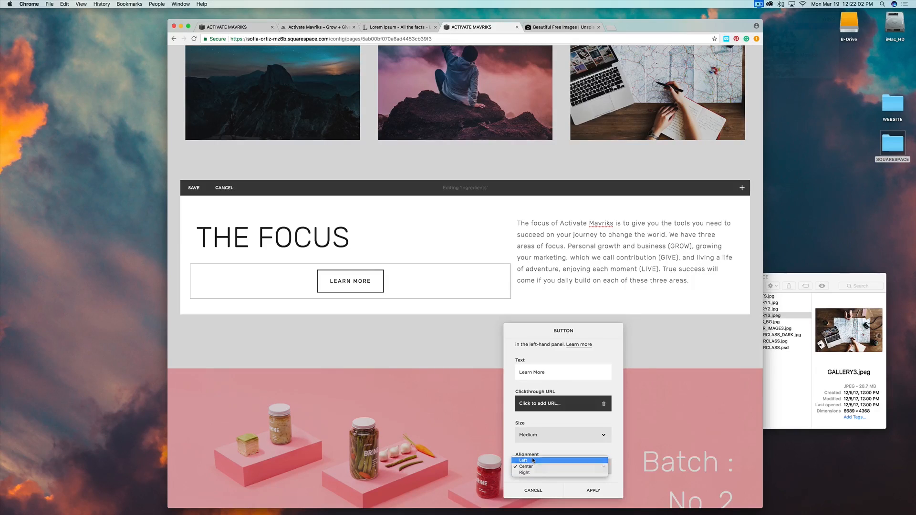
left_click(533, 461)
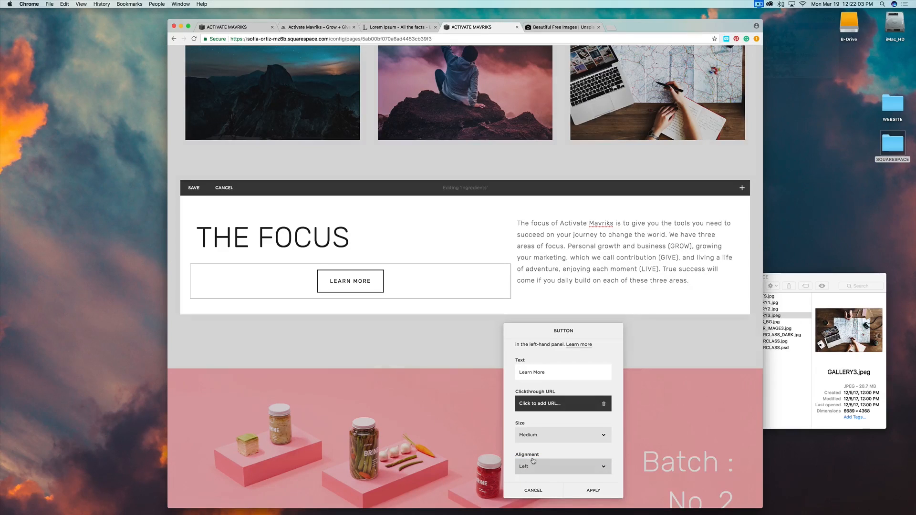
left_click(566, 406)
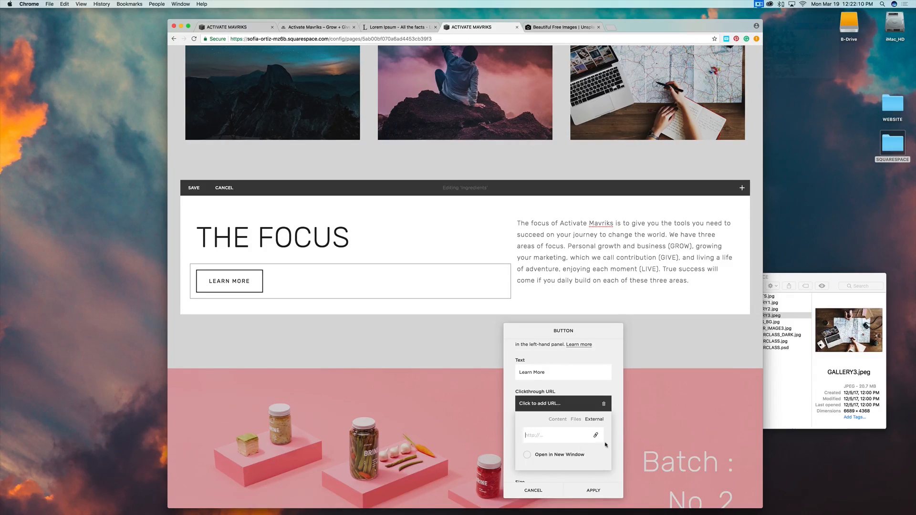
left_click(590, 490)
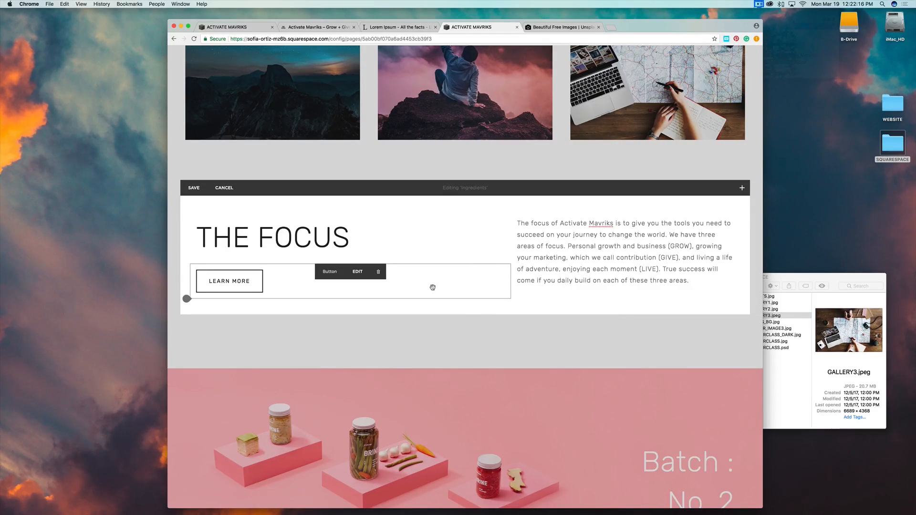
scroll(486, 331, "down", 5)
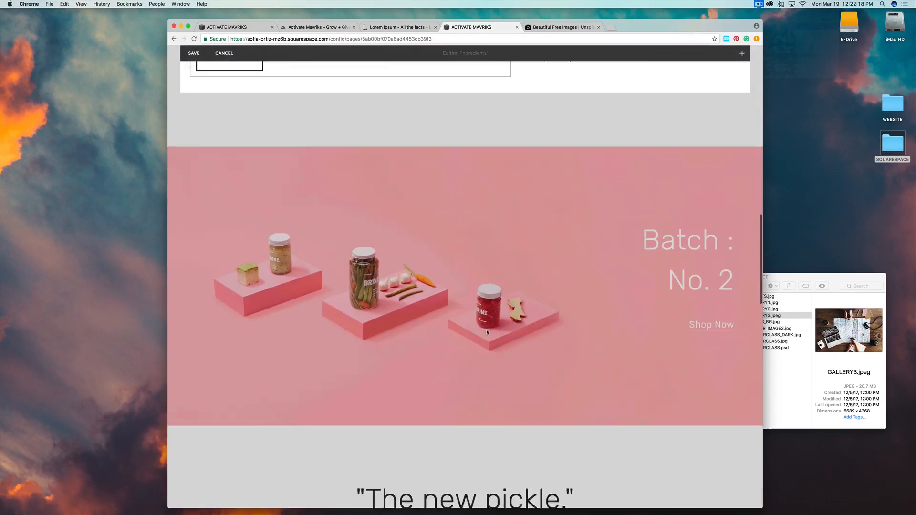
scroll(486, 331, "up", 3)
scroll(485, 332, "up", 1)
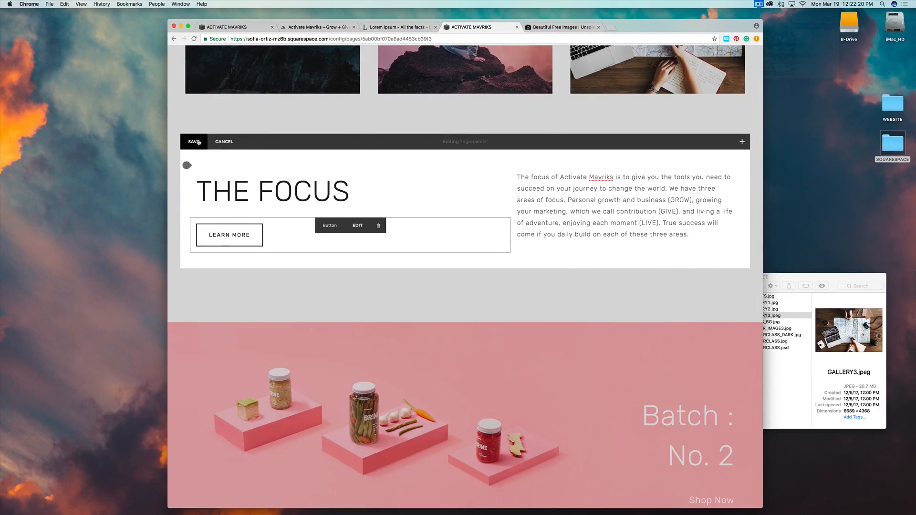
left_click(204, 143)
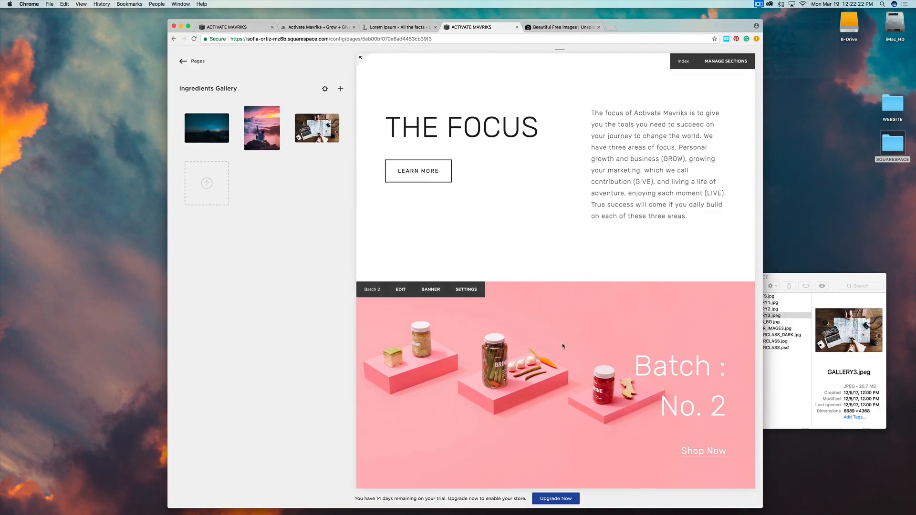
scroll(561, 346, "up", 1)
scroll(562, 345, "down", 3)
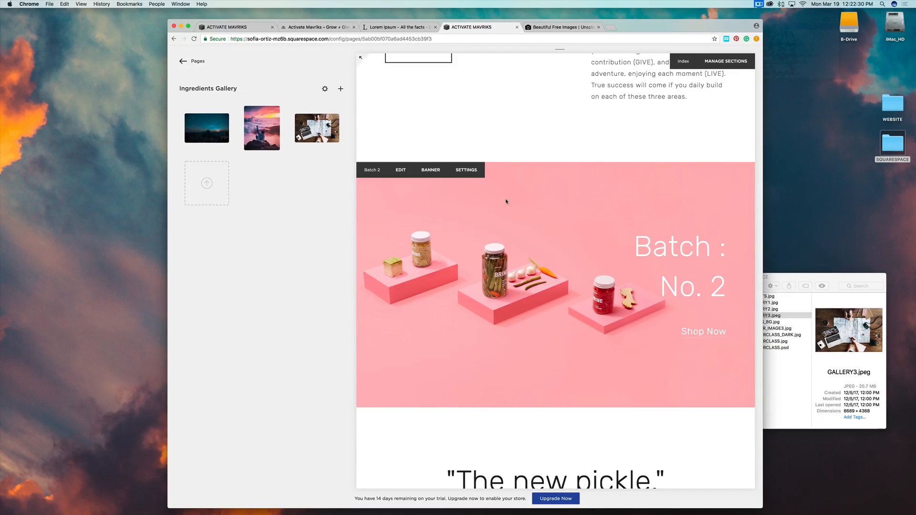
left_click(429, 171)
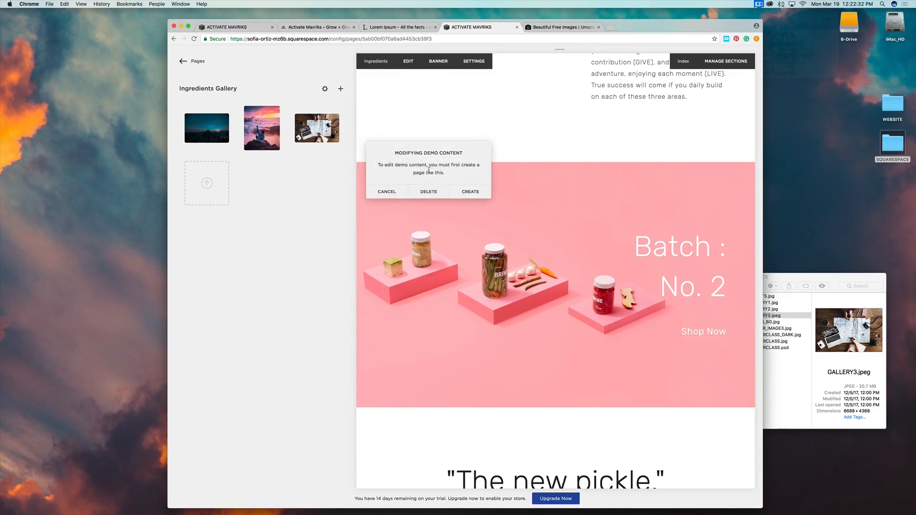
left_click(469, 191)
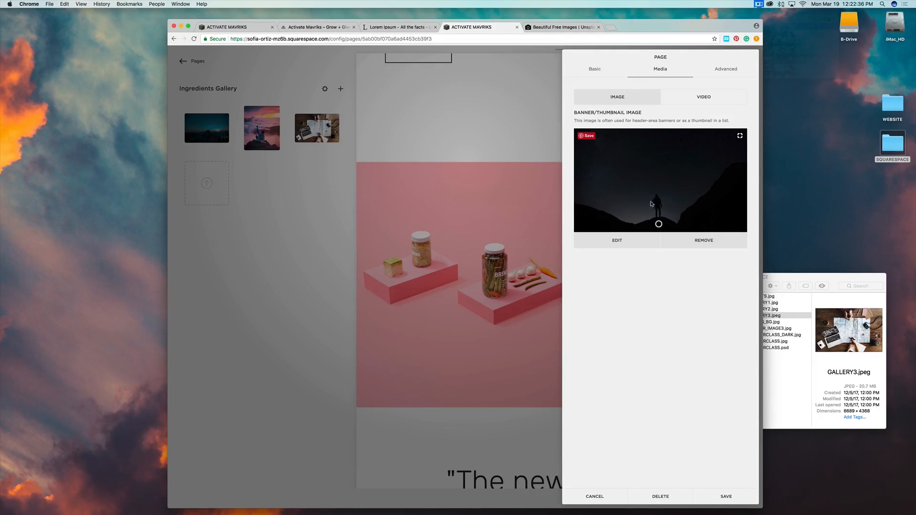
left_click(685, 101)
left_click(622, 97)
left_click(594, 497)
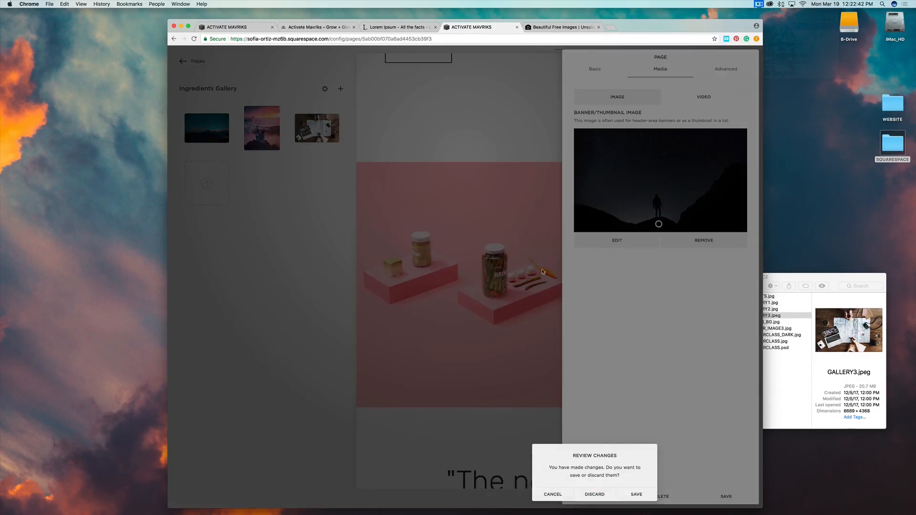
left_click(614, 497)
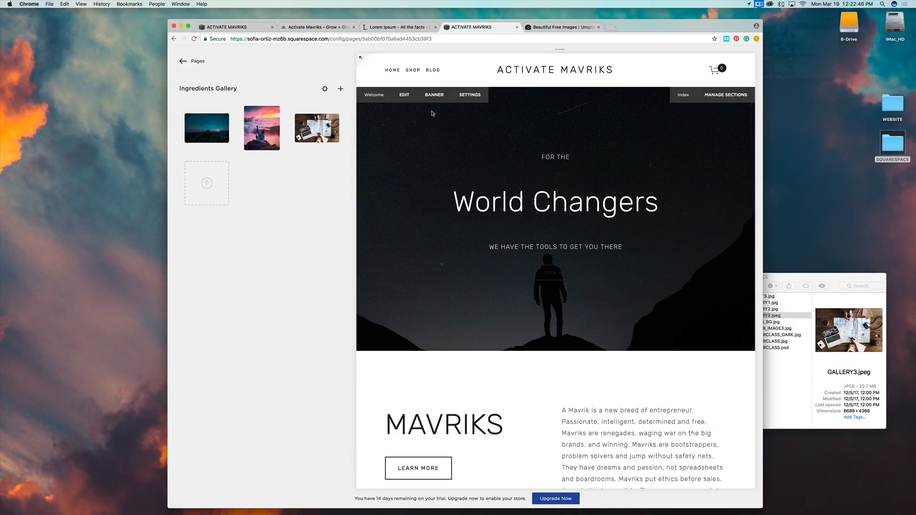
scroll(520, 284, "down", 10)
scroll(519, 284, "down", 5)
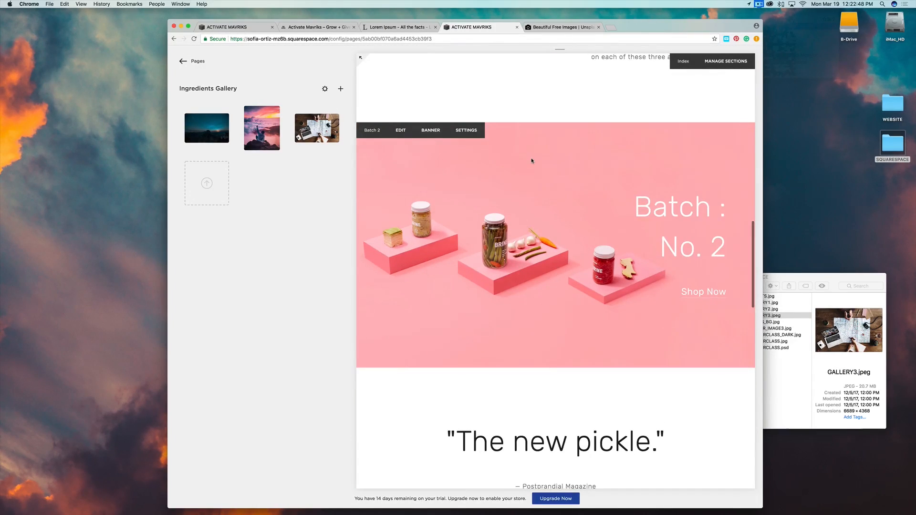
left_click(399, 134)
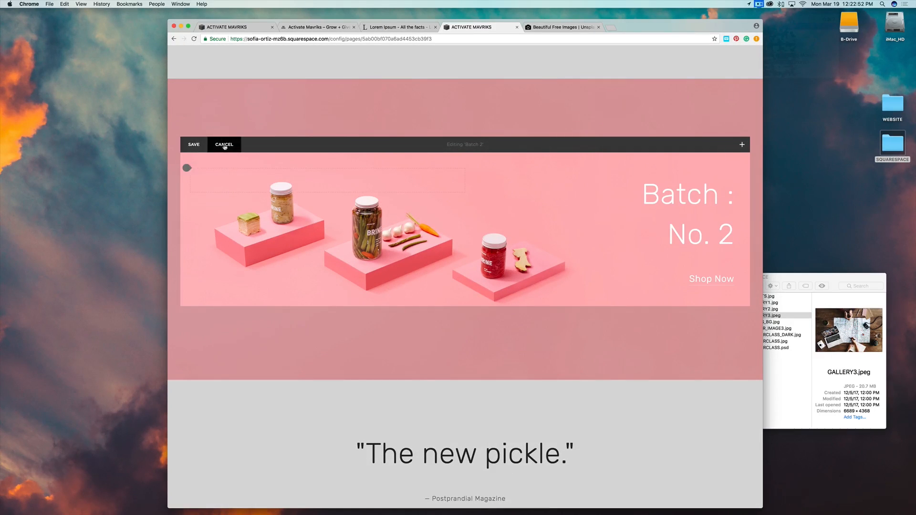
left_click(224, 144)
mouse_move(410, 148)
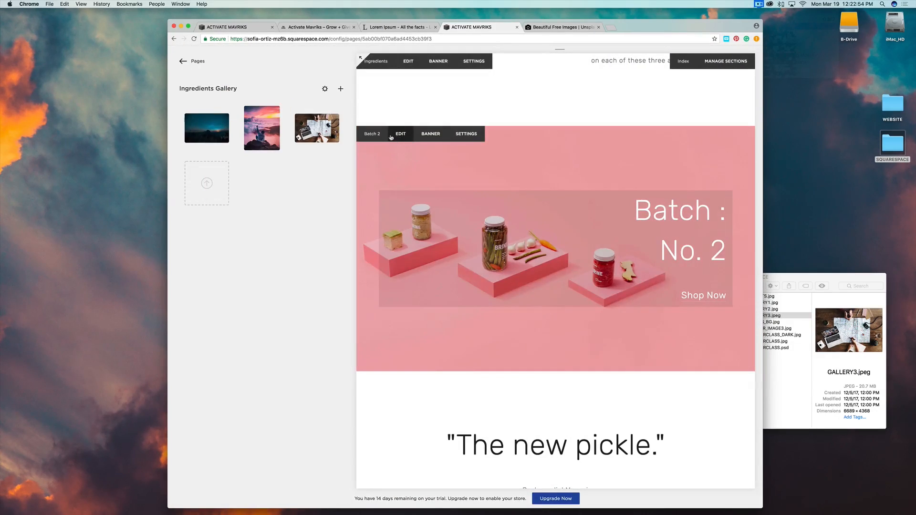
Replace the Batch 2 banner's pink pickles image with MASTERCLASS_DARK.jpg and save the page settings.
left_click(430, 134)
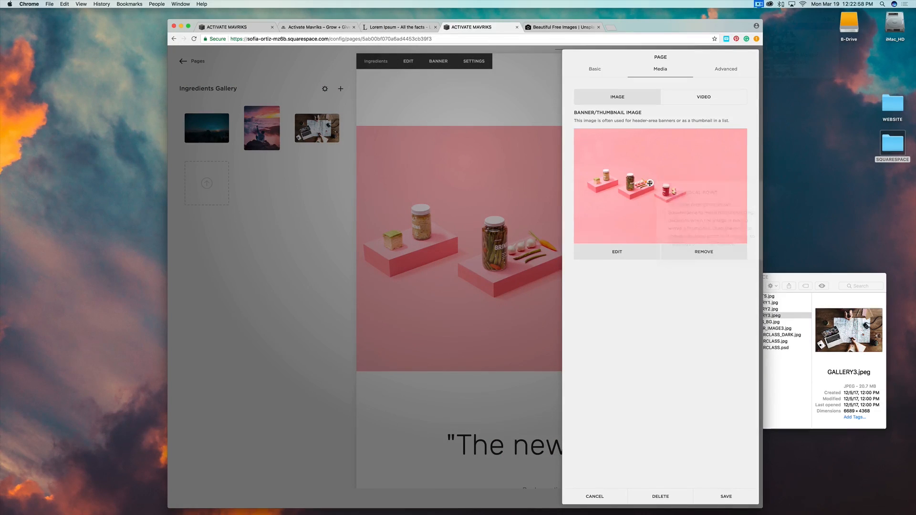
left_click(697, 254)
left_click(812, 276)
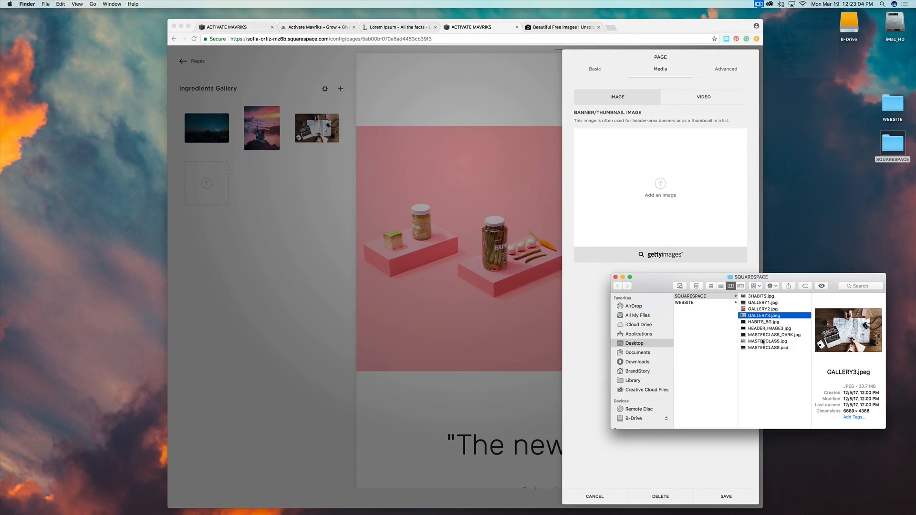
left_click(762, 341)
left_click(763, 334)
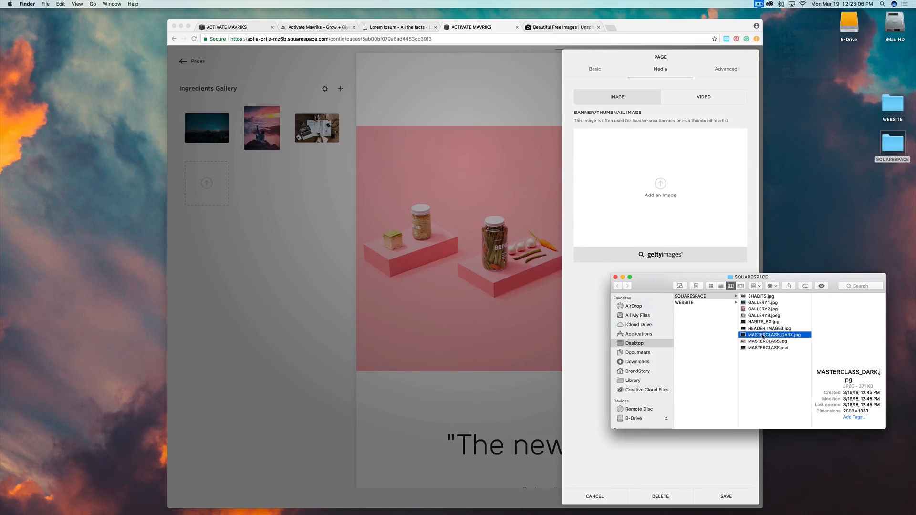
left_click_drag(765, 335, 658, 204)
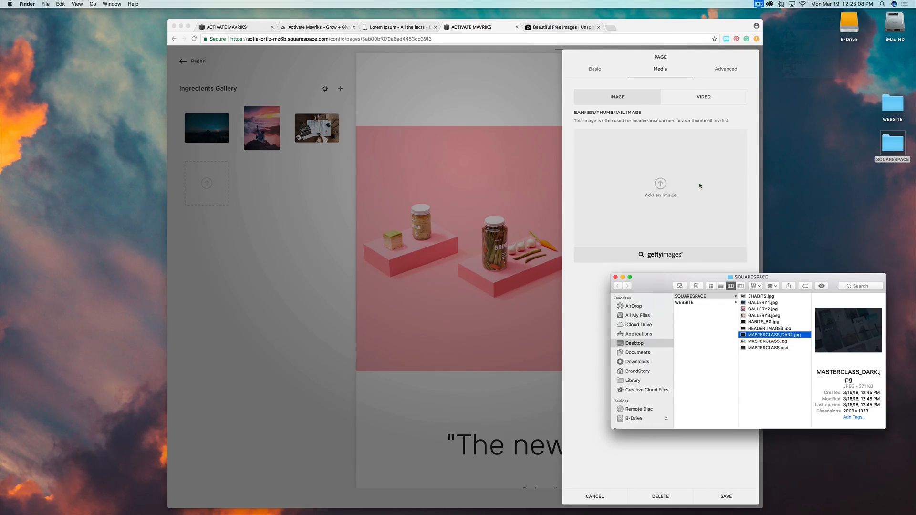
left_click(576, 279)
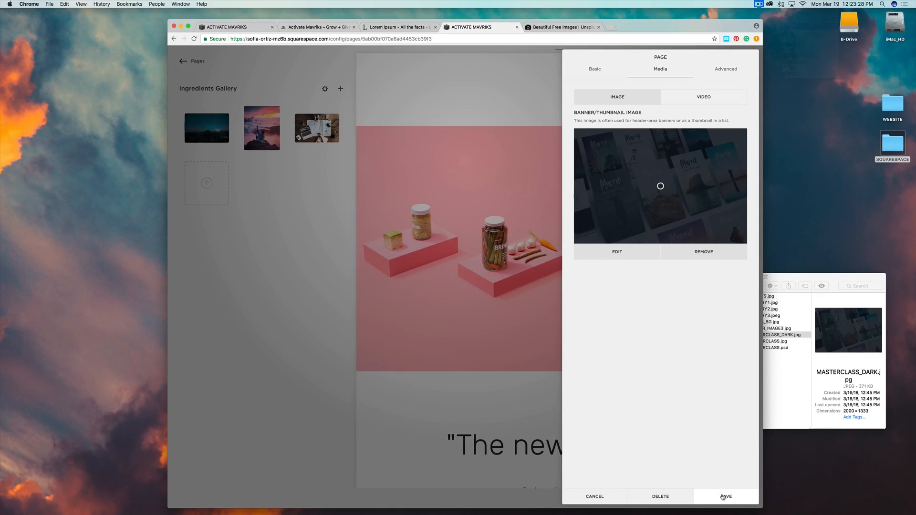
left_click(722, 497)
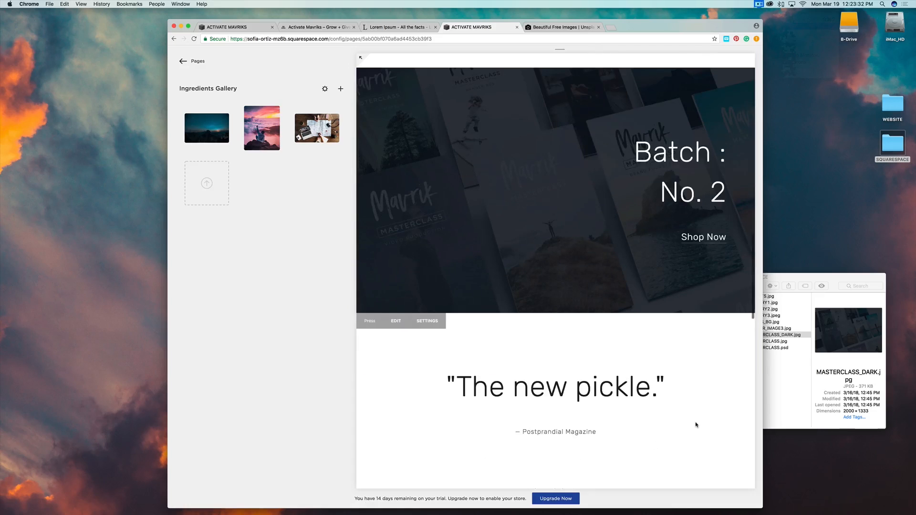
Replace the banner heading 'Batch : No. 2' with 'MASTERCLASS'.
scroll(696, 425, "up", 10)
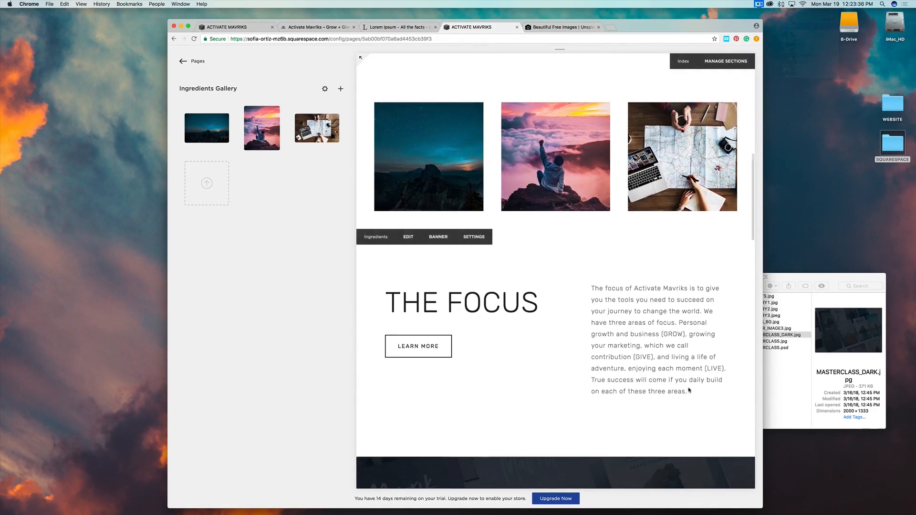
scroll(696, 425, "down", 6)
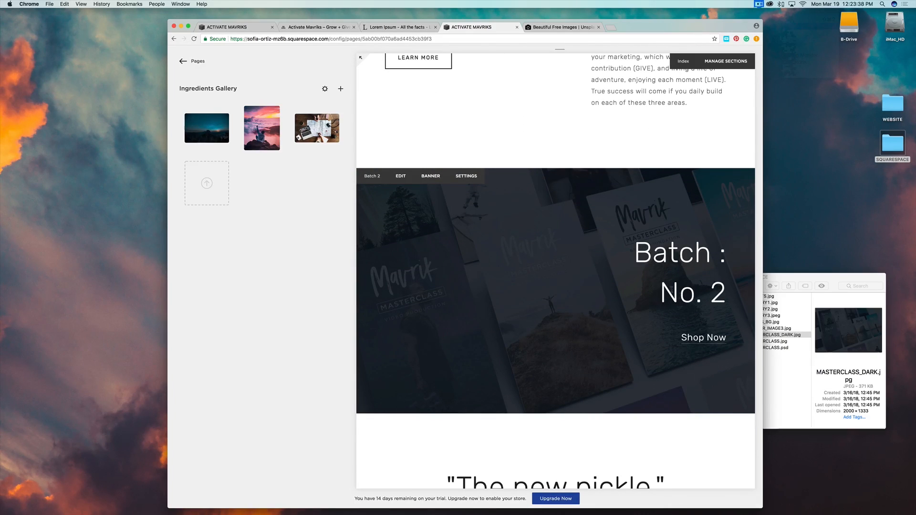
left_click(401, 176)
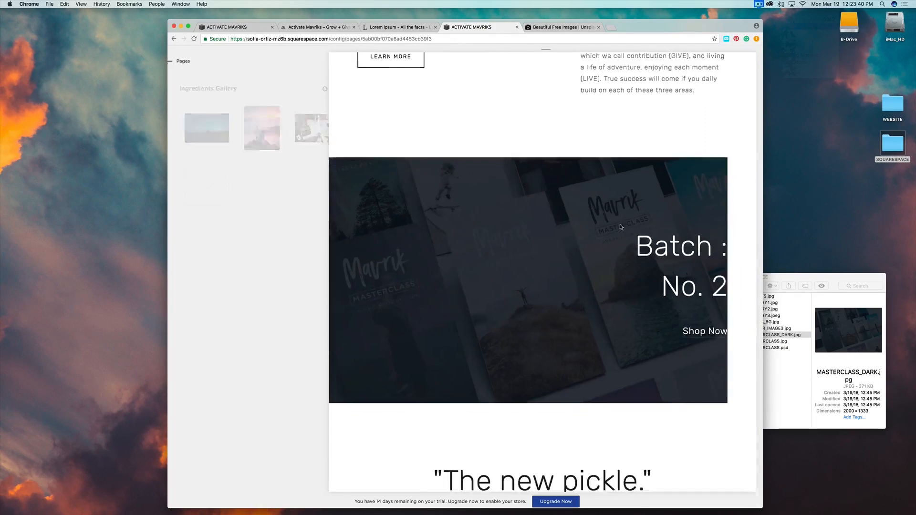
left_click_drag(661, 237, 721, 305)
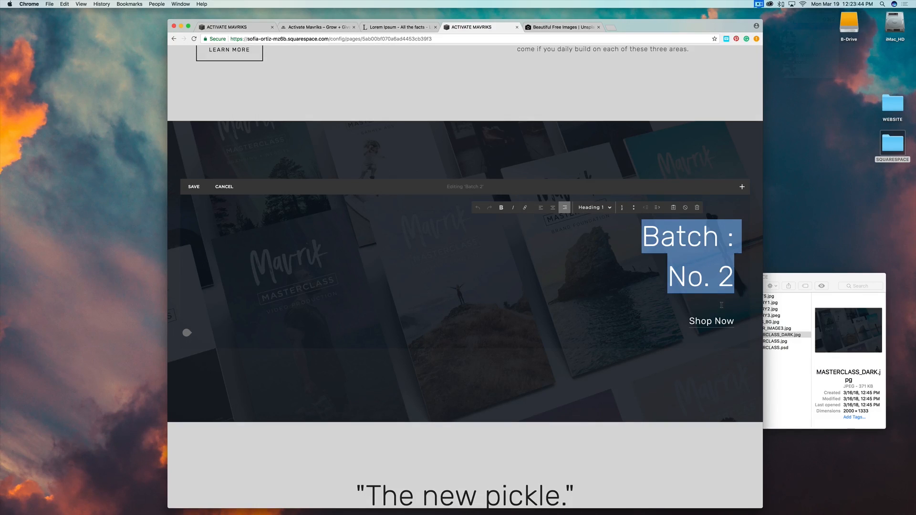
type("MASTER")
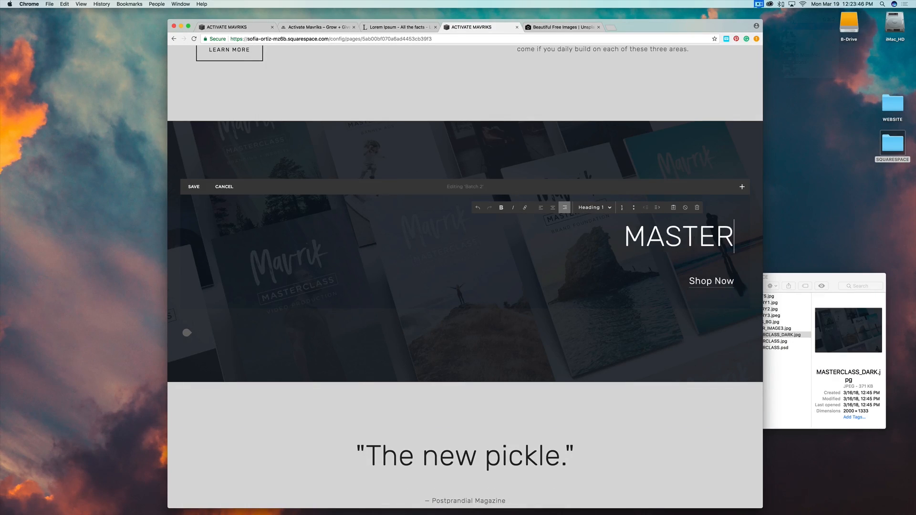
type("CLASS")
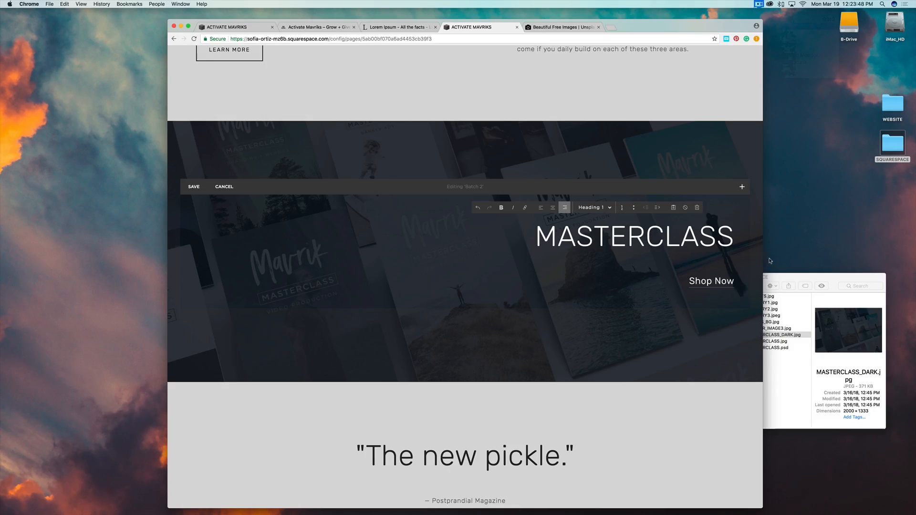
Set the MASTERCLASS heading to the Heading 2 text style.
left_click_drag(729, 237, 534, 237)
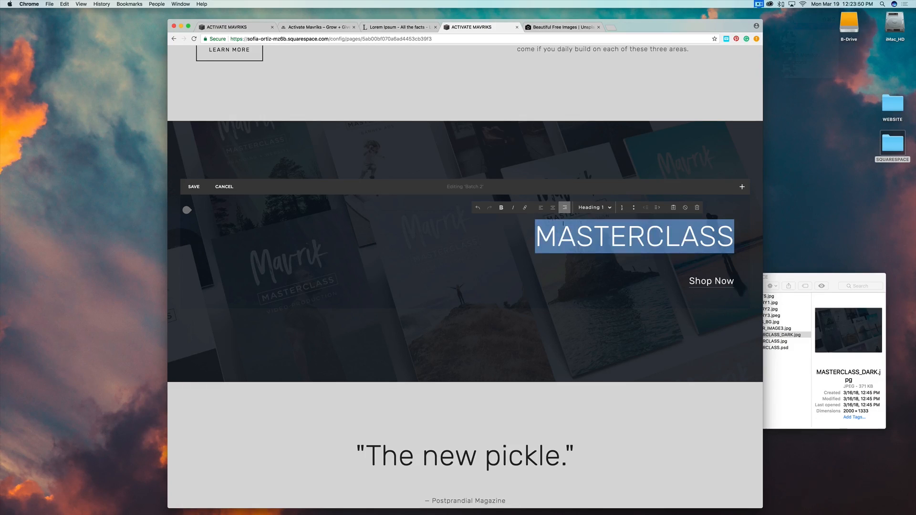
left_click(610, 208)
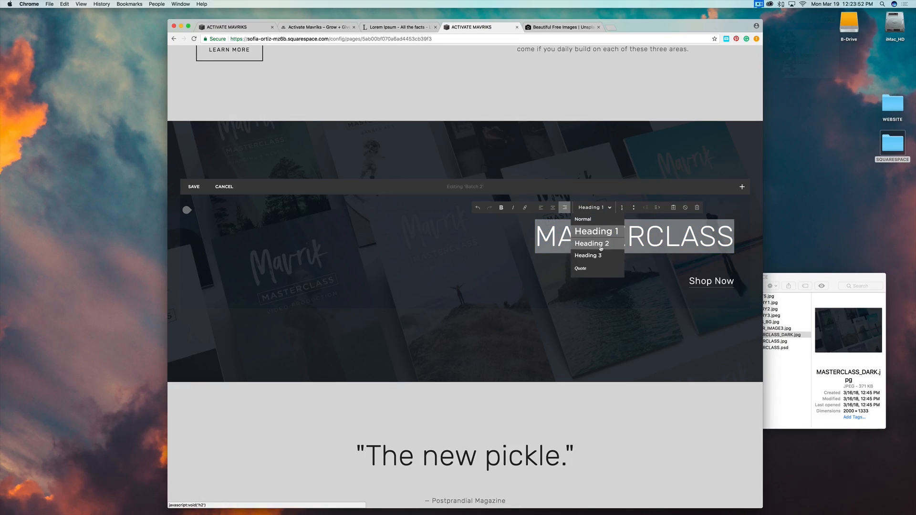
left_click(592, 244)
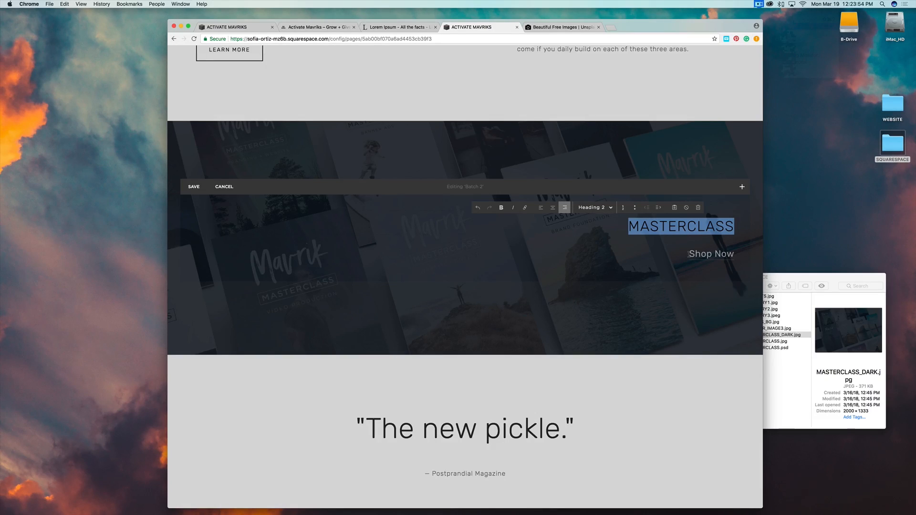
triple_click(705, 254)
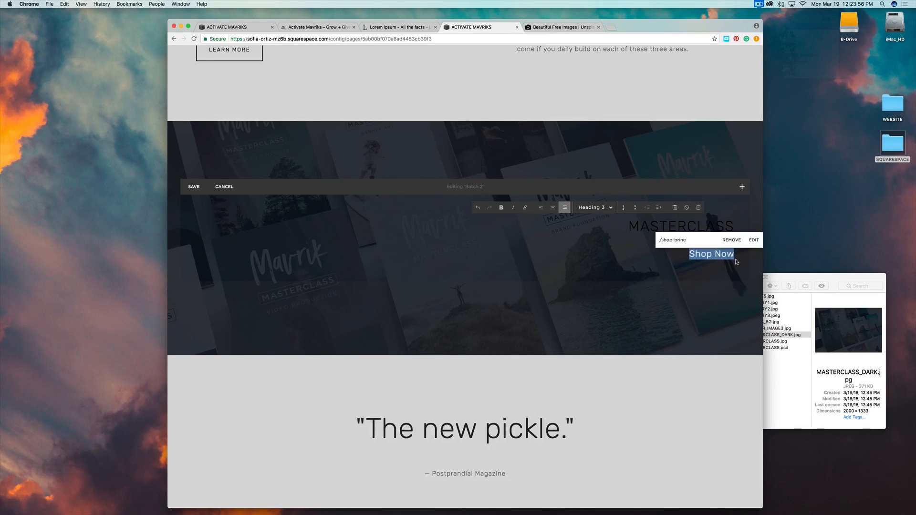
Change the Shop Now link text to 'VIEW RESOURCES' and select it.
type("V")
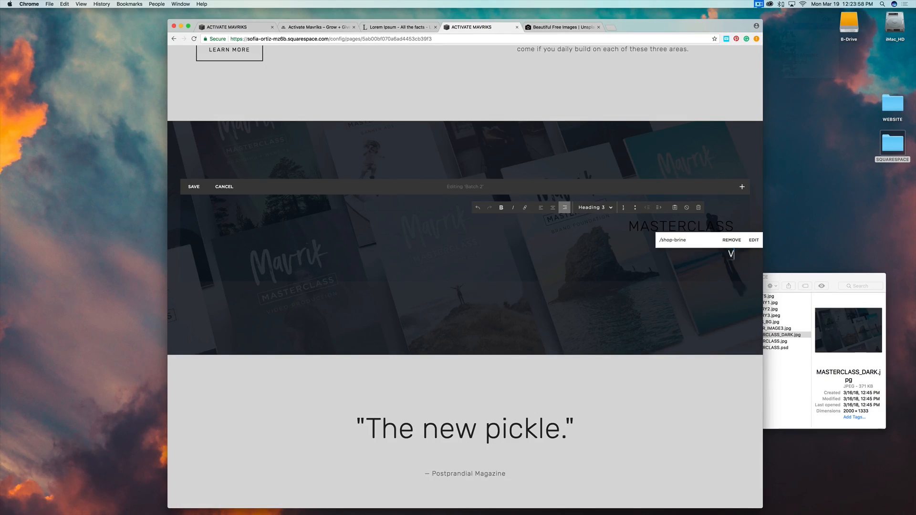
type("IEW RESOURCES")
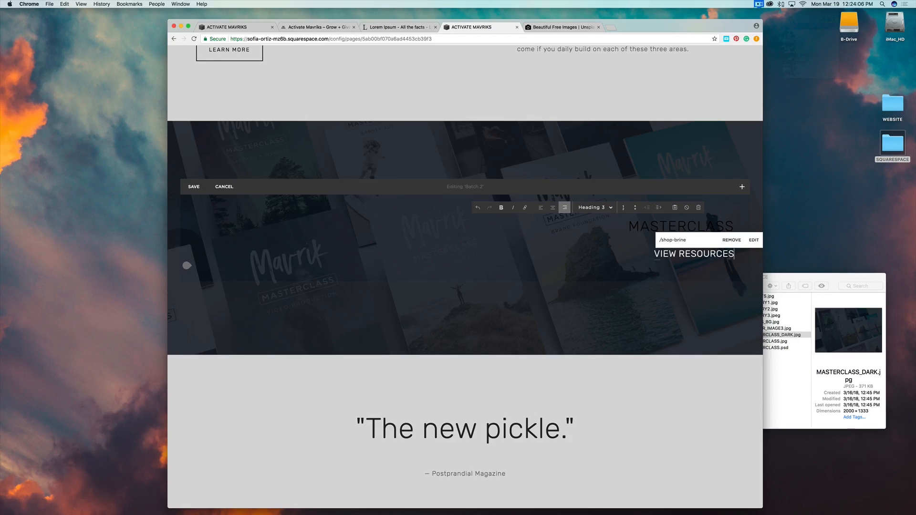
left_click(730, 254)
left_click_drag(733, 254, 645, 249)
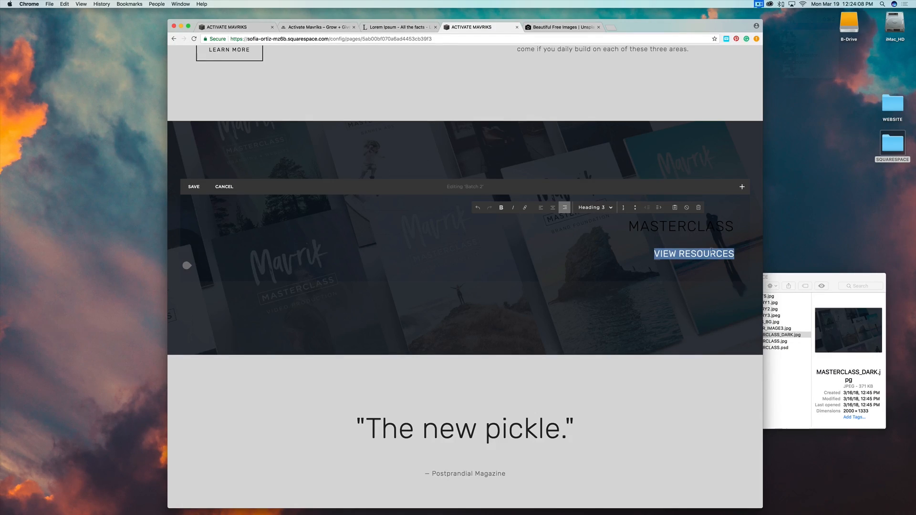
left_click(712, 254)
left_click_drag(735, 255, 678, 254)
left_click_drag(657, 254, 727, 255)
left_click_drag(655, 254, 657, 254)
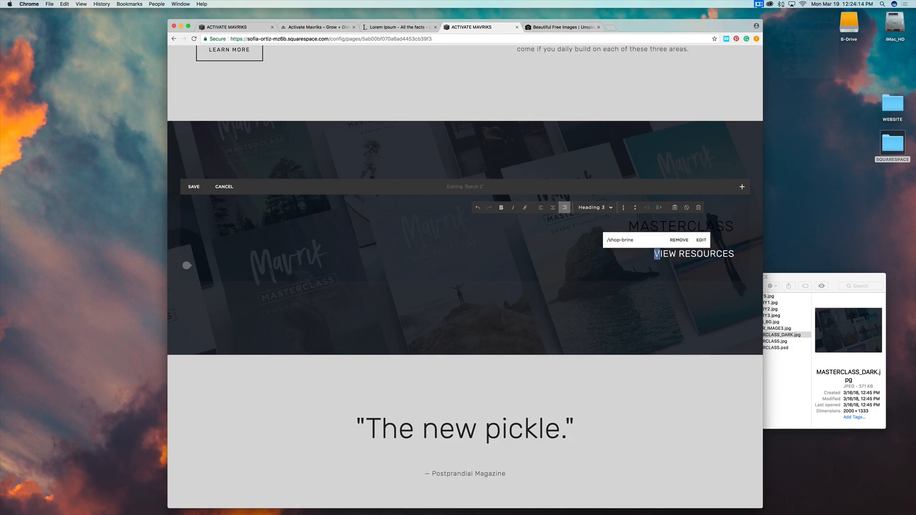
left_click_drag(734, 255, 654, 254)
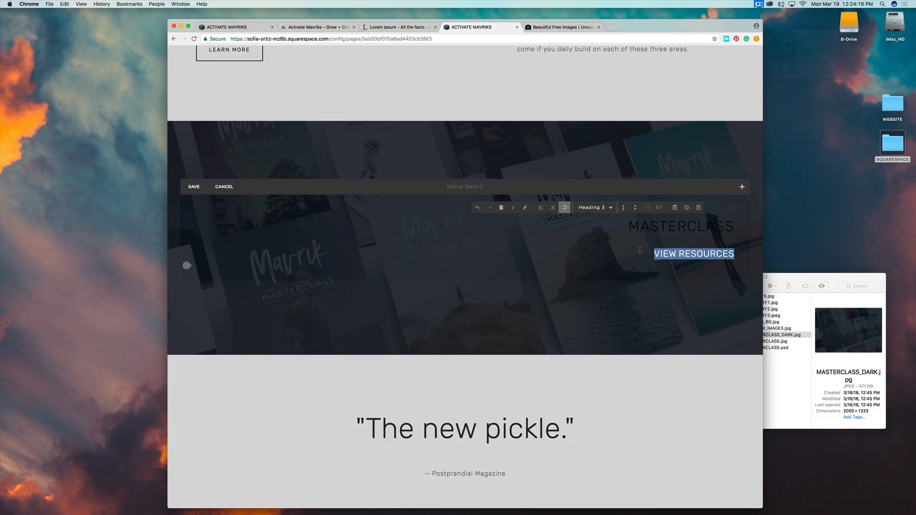
Link VIEW RESOURCES to the About page.
left_click(525, 208)
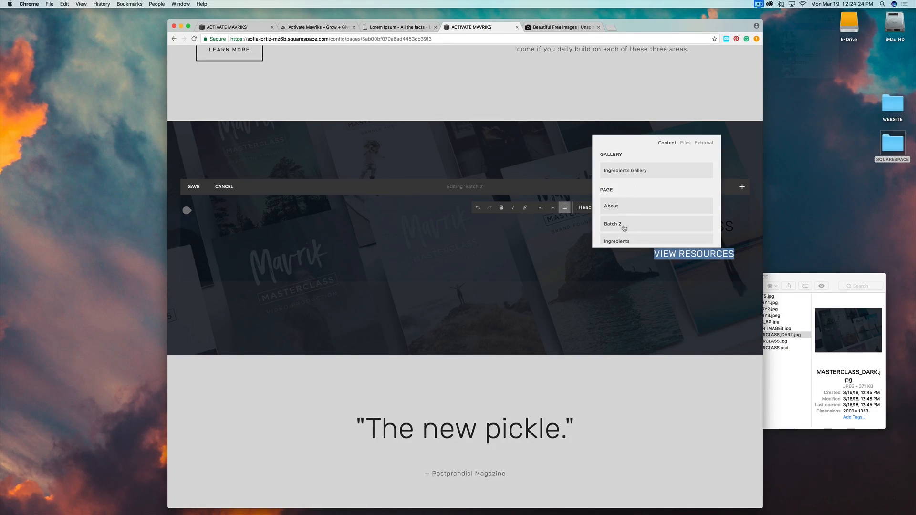
scroll(624, 229, "down", 3)
scroll(622, 215, "up", 3)
scroll(621, 238, "down", 3)
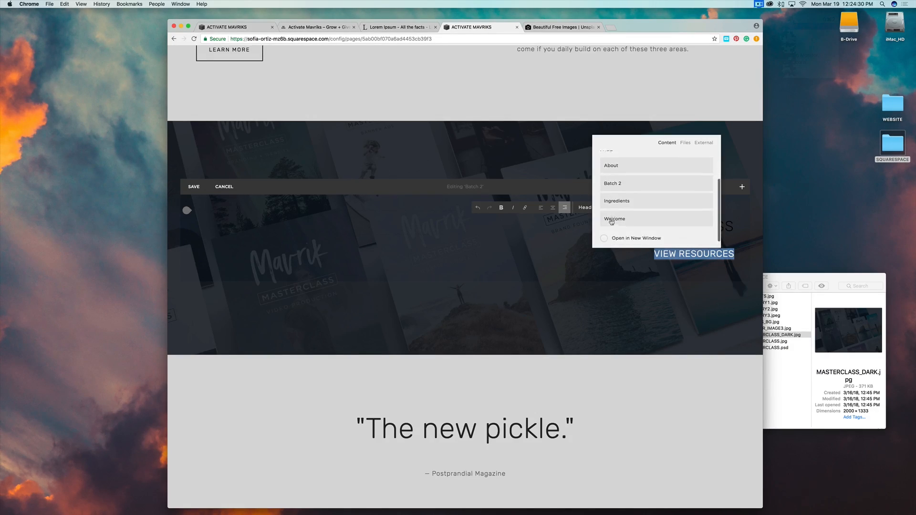
left_click(608, 165)
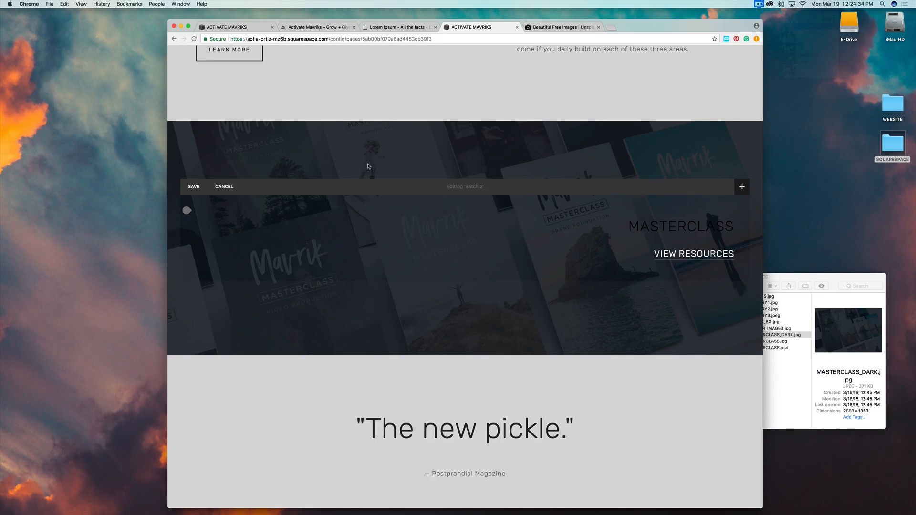
Save the banner edits showing MASTERCLASS and VIEW RESOURCES.
left_click(194, 186)
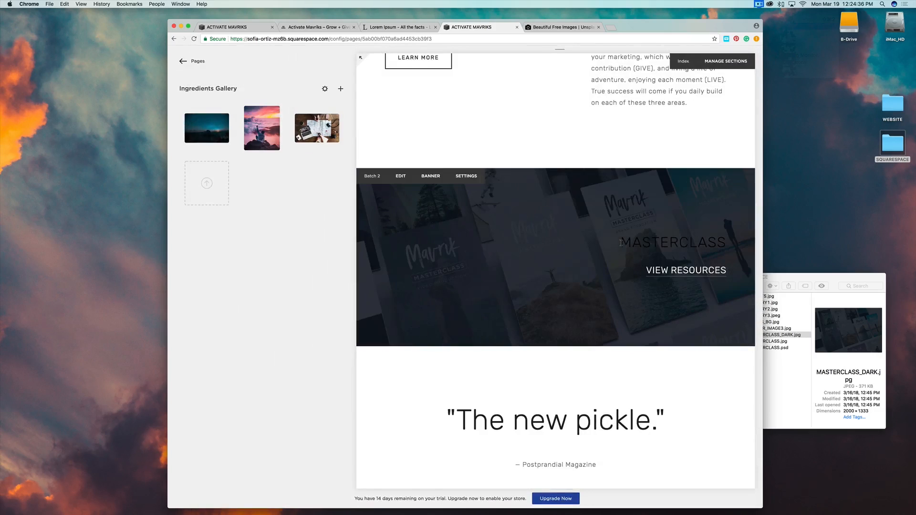
left_click_drag(624, 240, 723, 241)
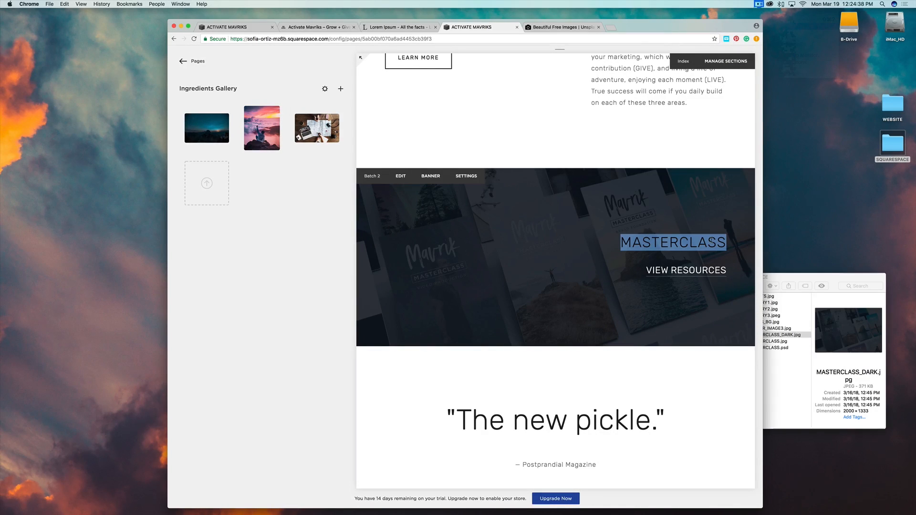
left_click(665, 374)
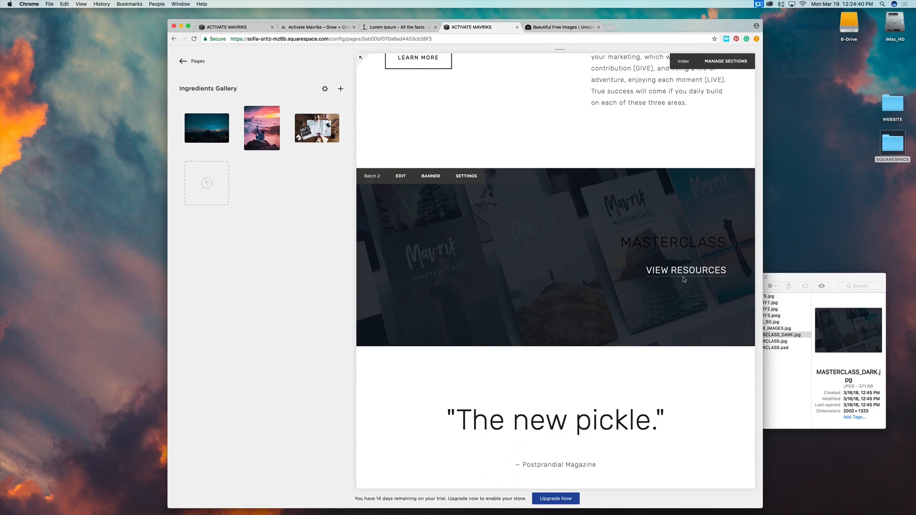
scroll(681, 275, "up", 1)
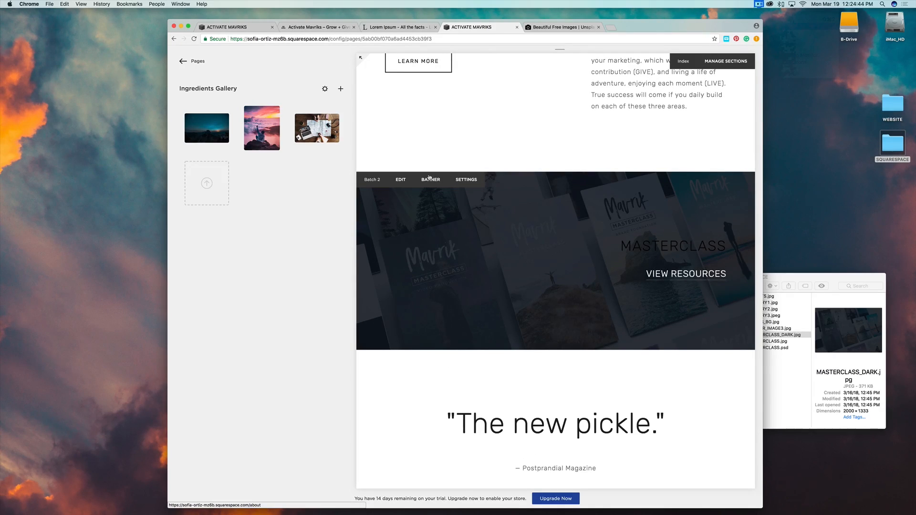
Reopen the banner and bring up VIEW RESOURCES' link settings for an external address.
left_click(400, 180)
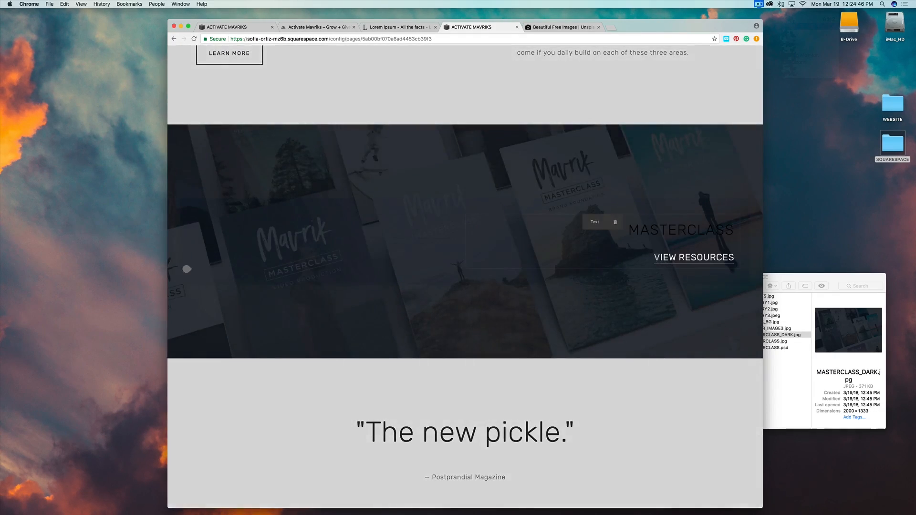
left_click(656, 257)
left_click_drag(654, 258, 734, 257)
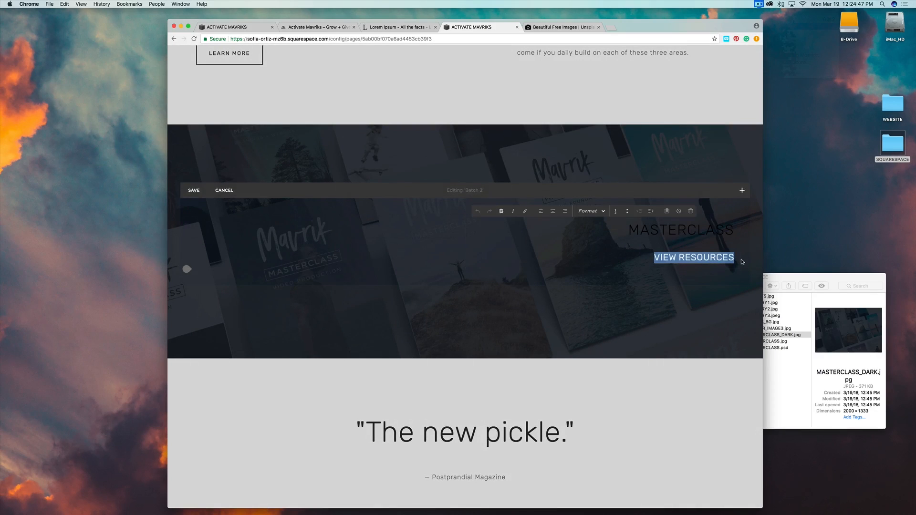
left_click(530, 214)
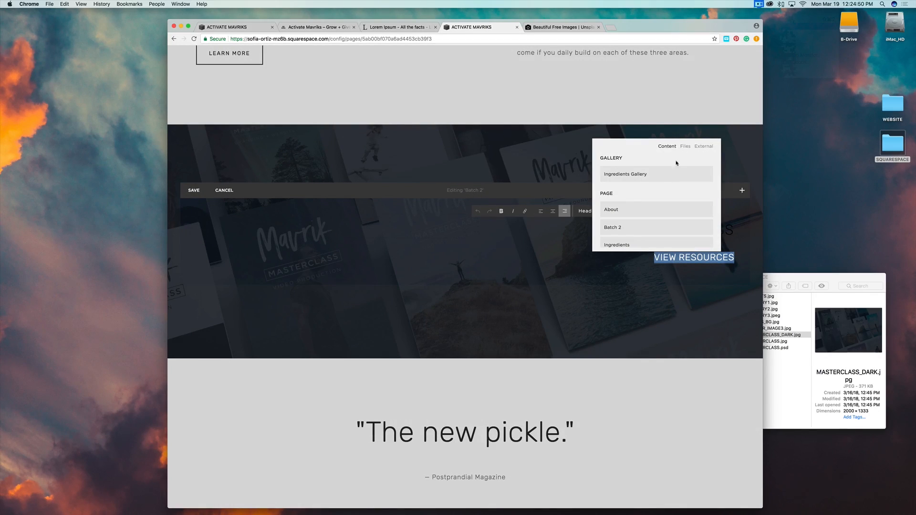
left_click(611, 211)
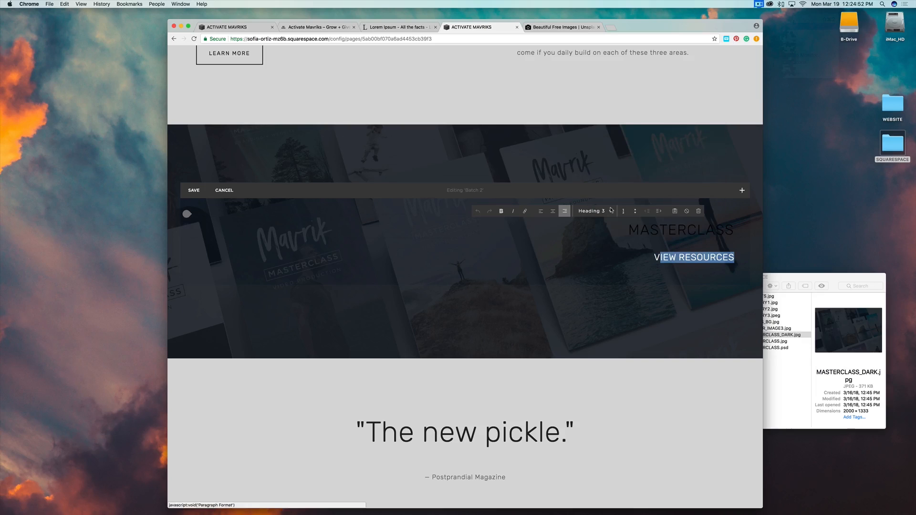
left_click(654, 258)
left_click_drag(654, 257, 730, 258)
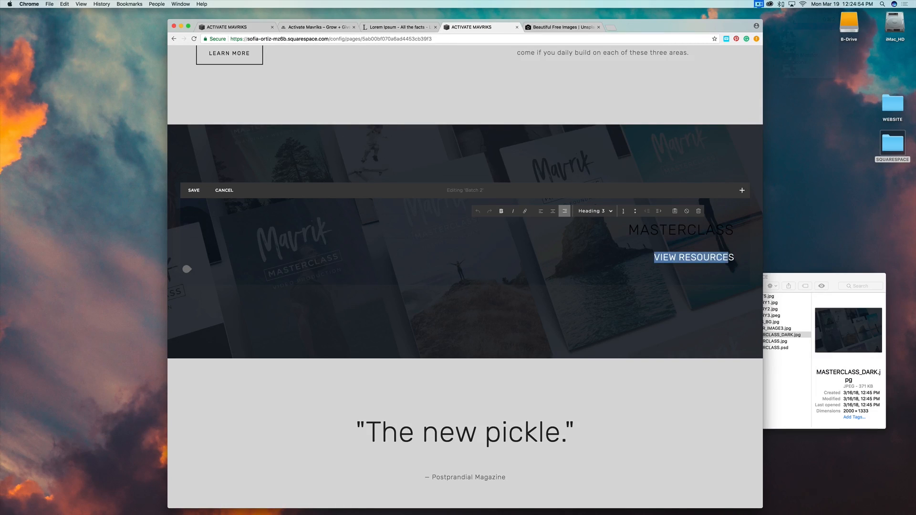
left_click(525, 210)
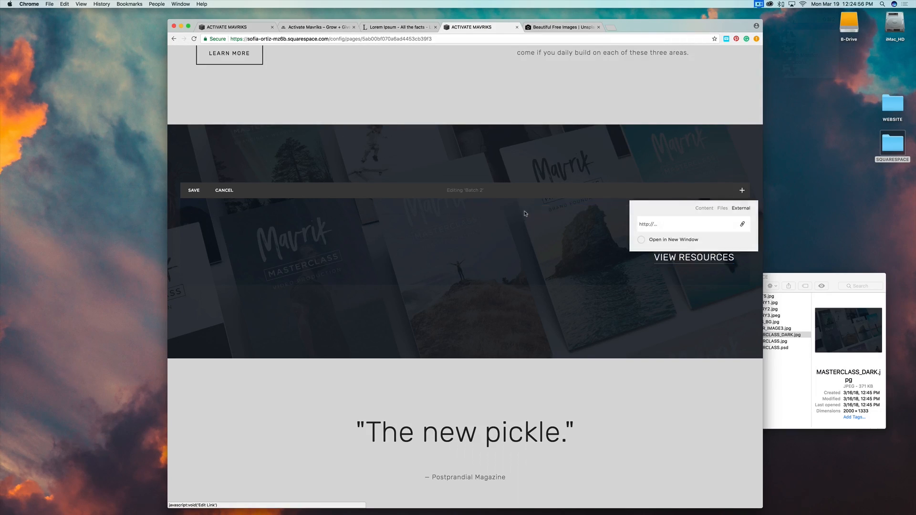
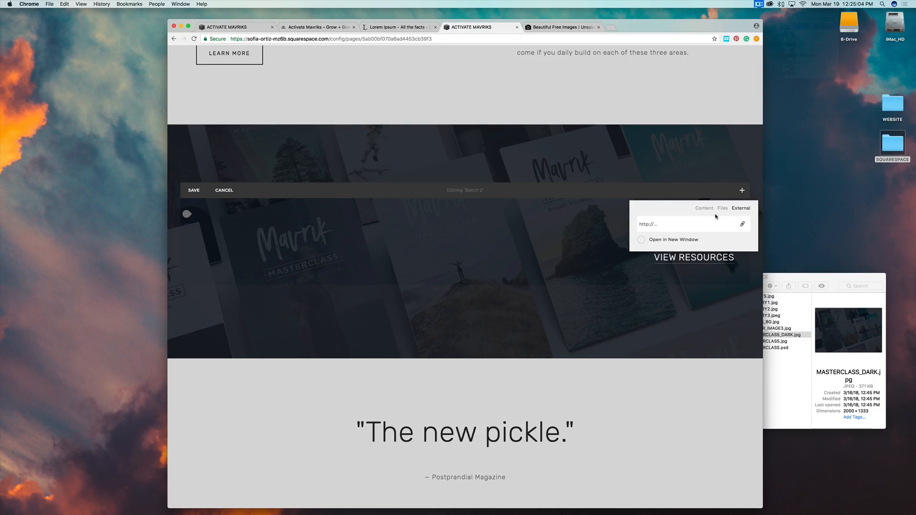
Leave VIEW RESOURCES unlinked, save the Batch 2 banner, and bring up the Activate Mavriks site.
left_click(641, 267)
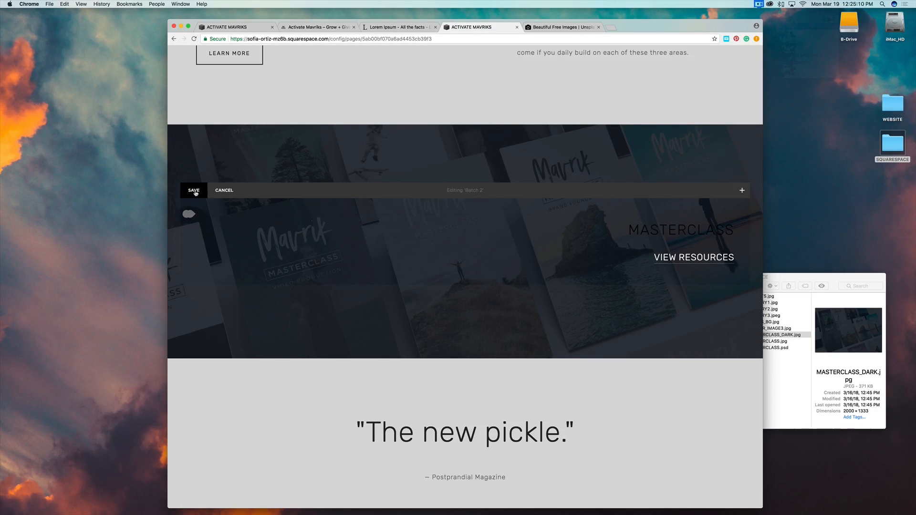
left_click(194, 191)
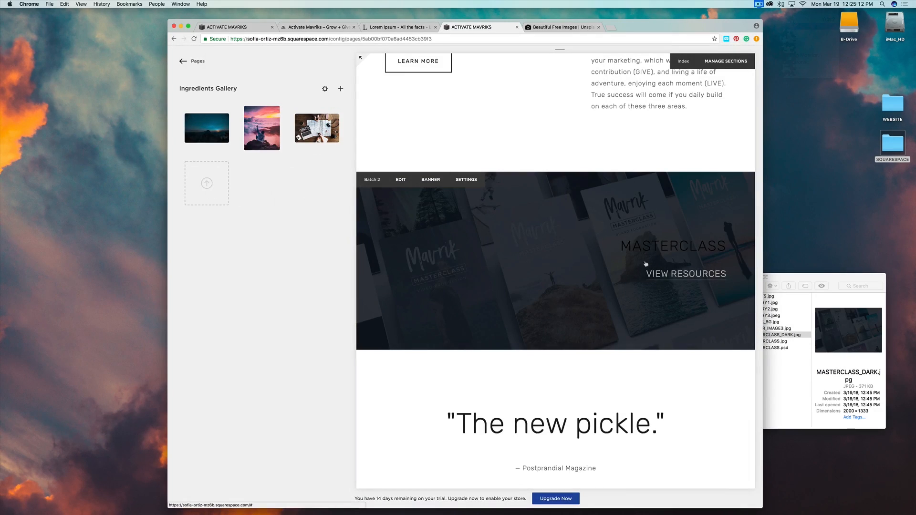
scroll(689, 429, "down", 5)
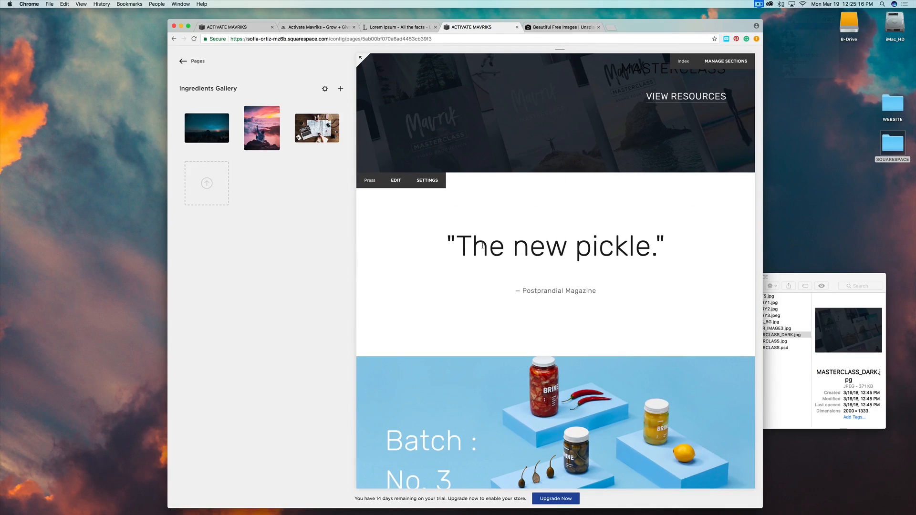
left_click(228, 27)
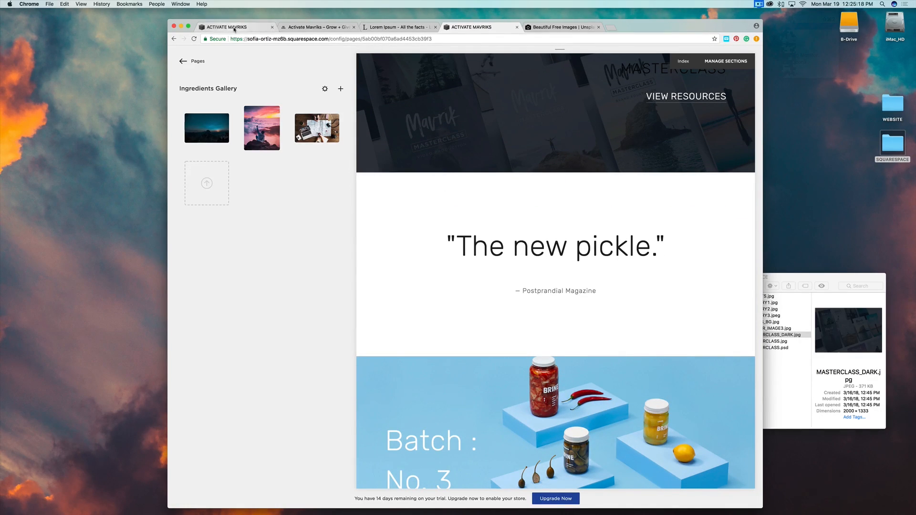
scroll(544, 300, "down", 10)
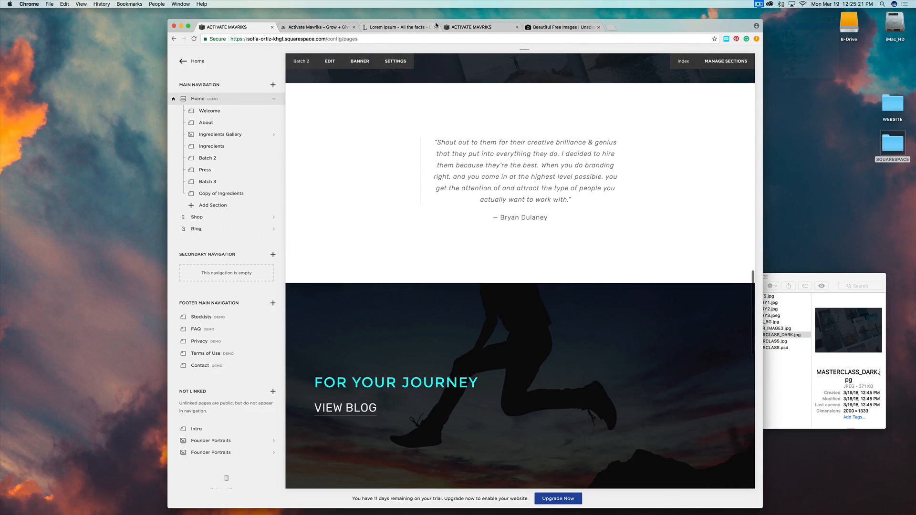
Check the testimonial quote on the live WordPress site.
left_click(316, 27)
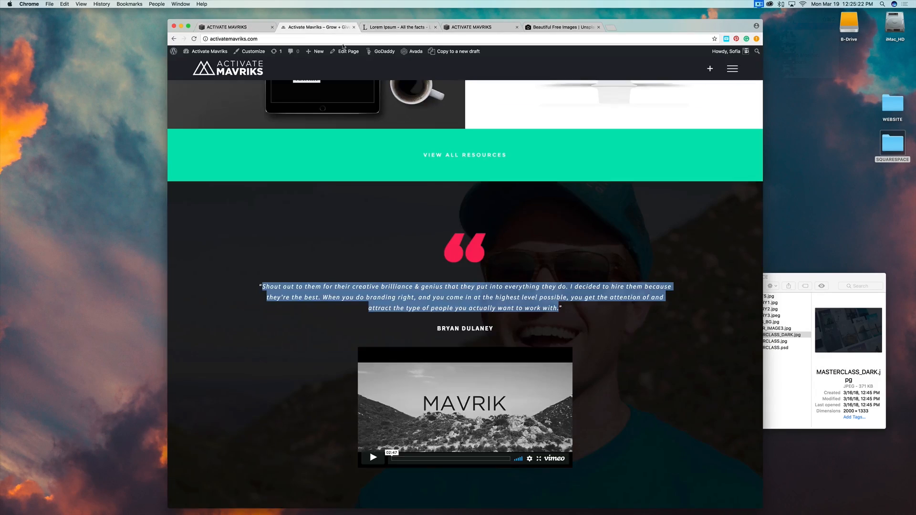
left_click(540, 333)
scroll(566, 305, "up", 20)
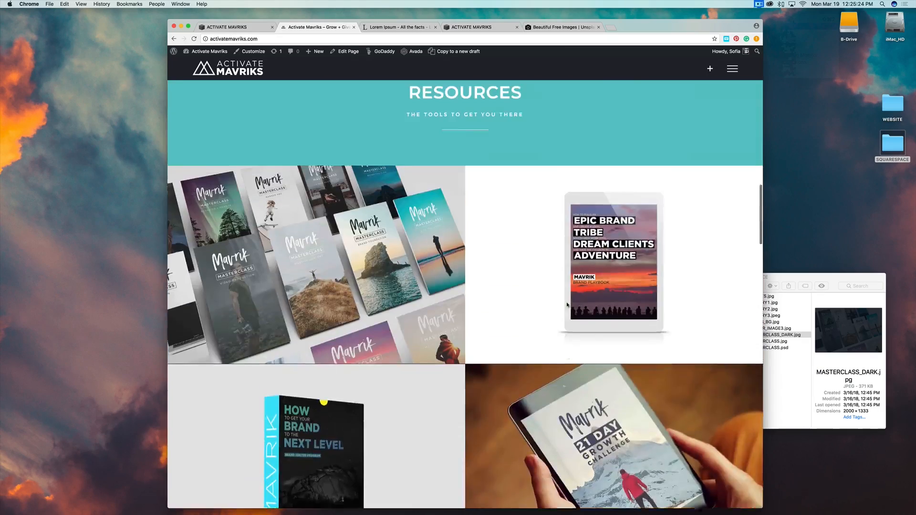
scroll(567, 305, "down", 6)
scroll(568, 305, "down", 10)
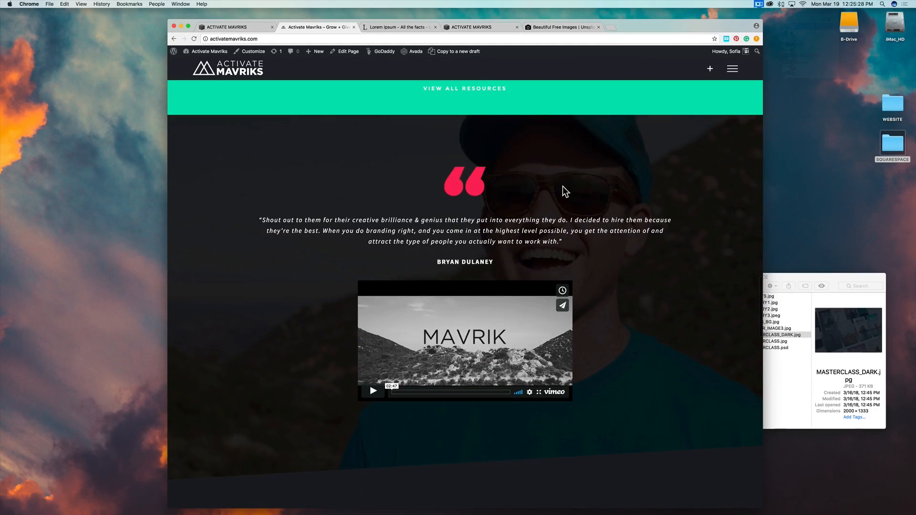
Select the testimonial paragraph in the reference Squarespace site and return to the Ingredients Gallery editor.
left_click(228, 27)
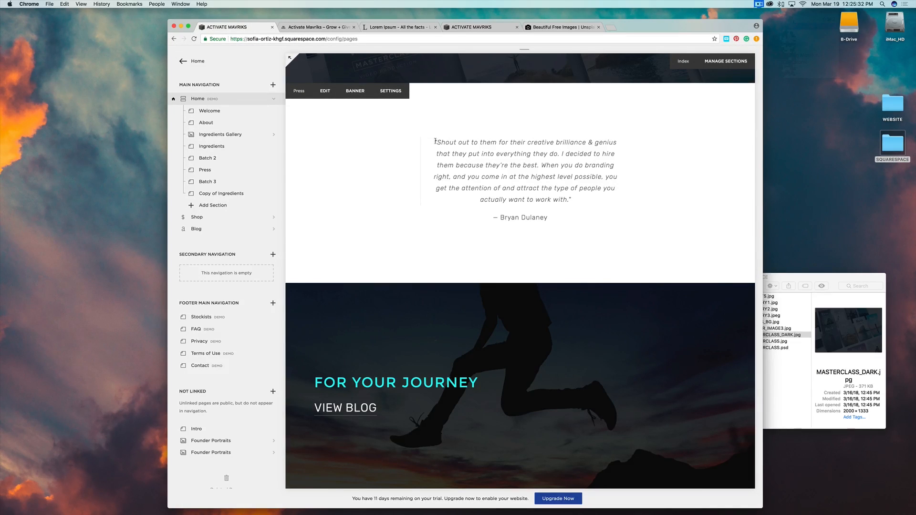
left_click_drag(435, 141, 592, 197)
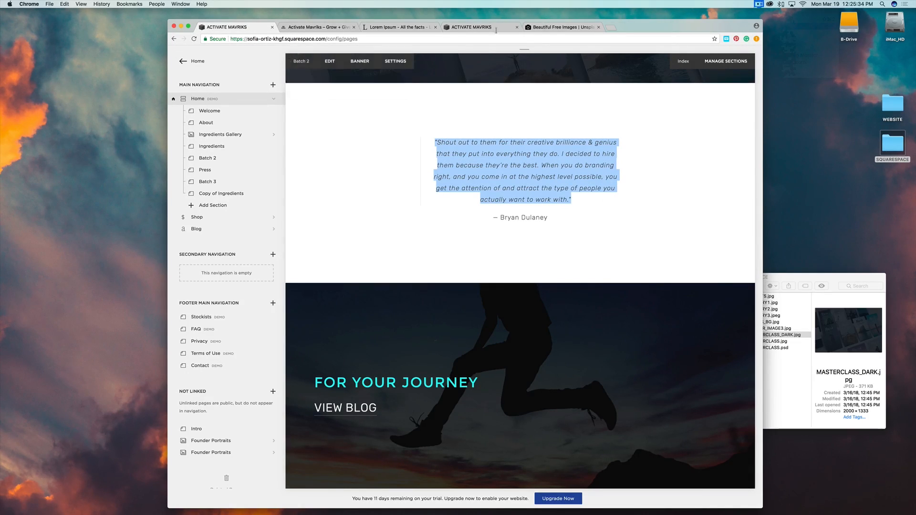
left_click(470, 27)
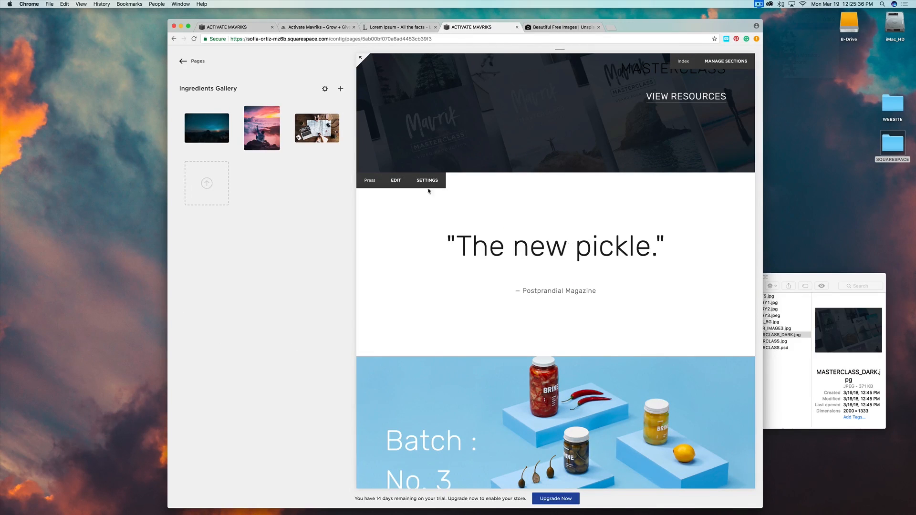
On an editable copy of the Press section, paste the testimonial over 'The new pickle.'.
left_click(396, 180)
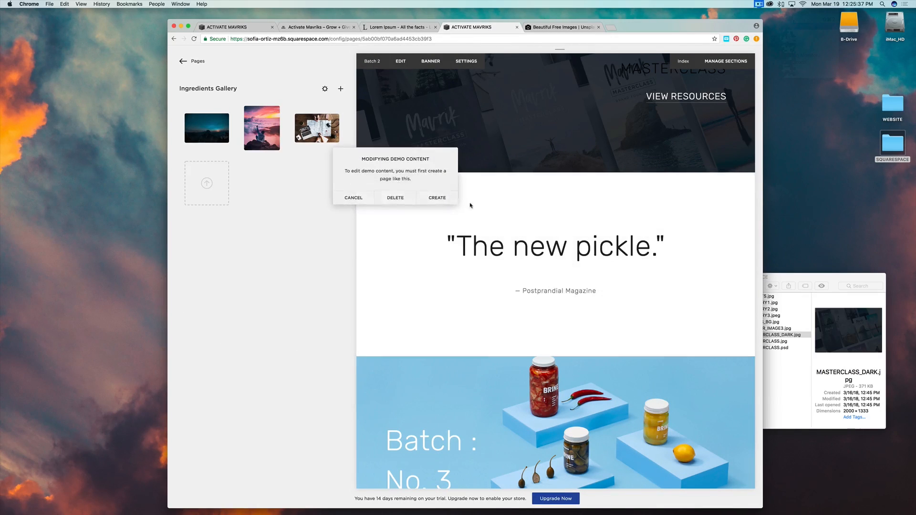
left_click(434, 199)
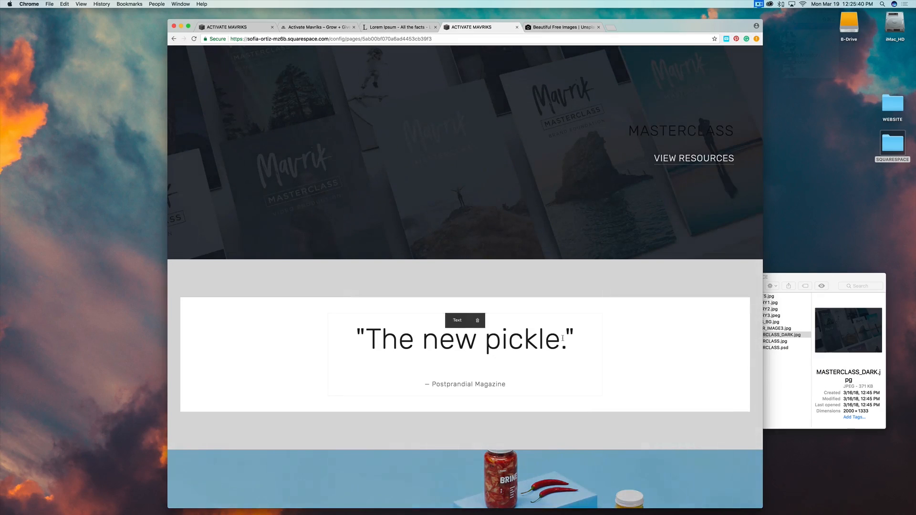
left_click(563, 338)
left_click_drag(574, 338, 341, 337)
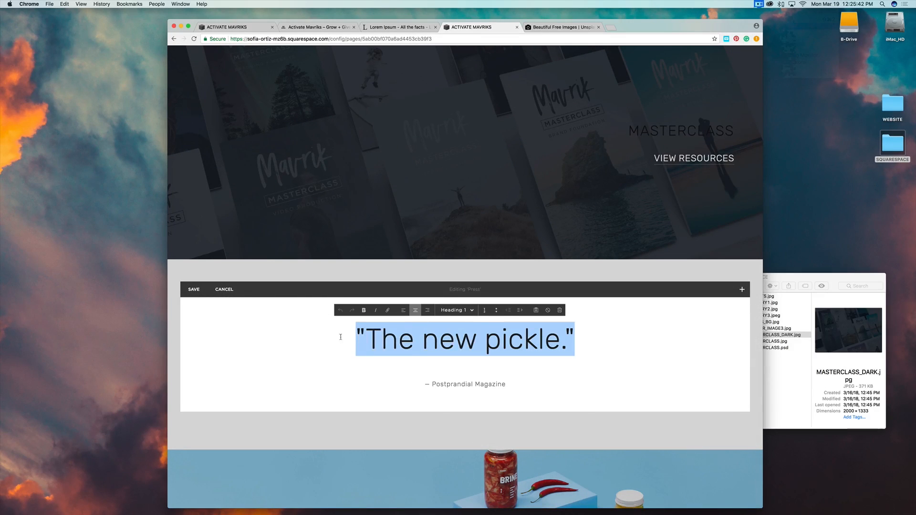
key("super+v")
scroll(484, 330, "up", 4)
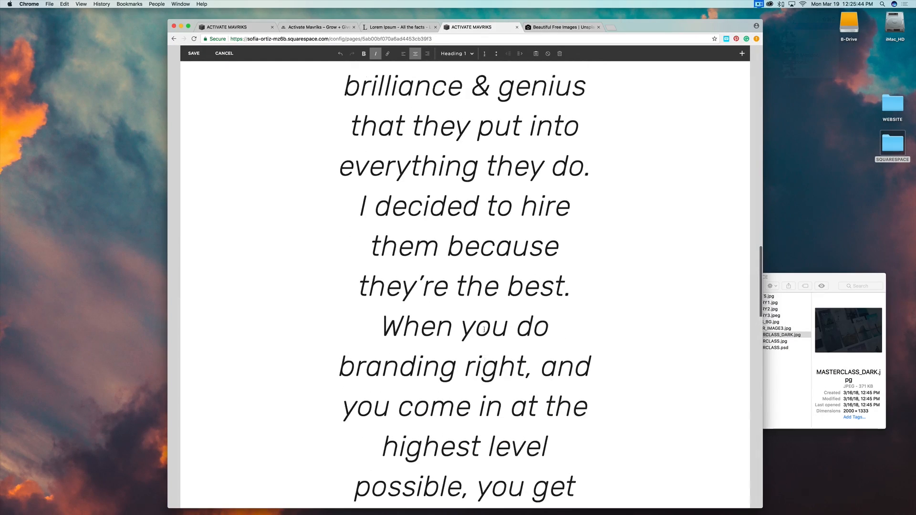
scroll(484, 329, "up", 6)
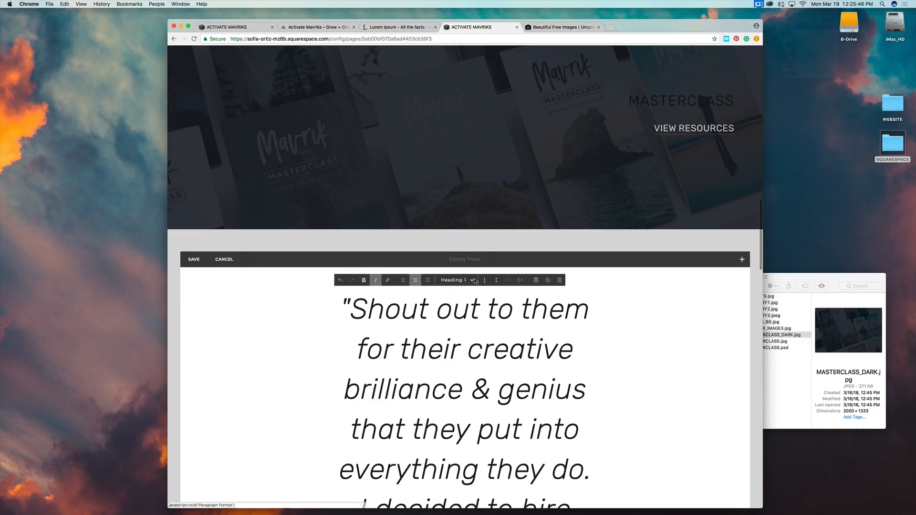
Style the testimonial as a Quote, replace the Postprandial Magazine credit with the author's name, and save.
left_click(475, 280)
left_click(450, 338)
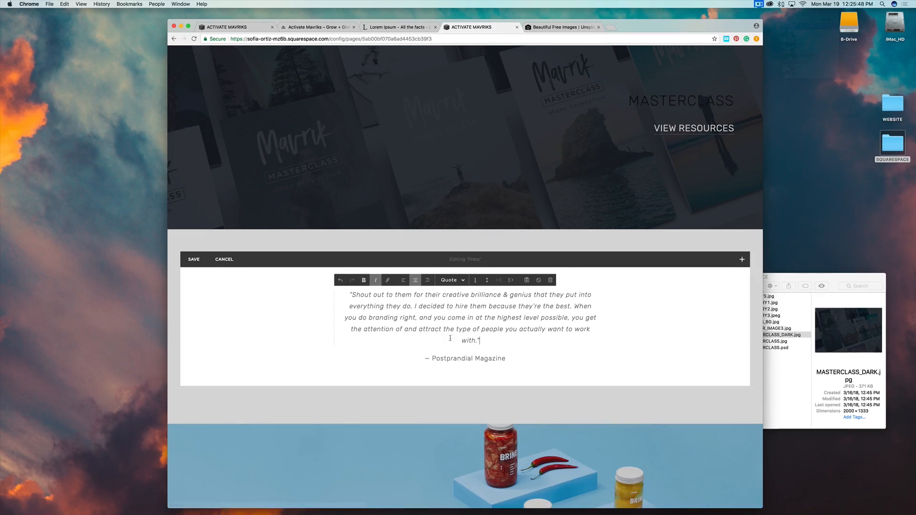
left_click_drag(505, 358, 432, 358)
type("B")
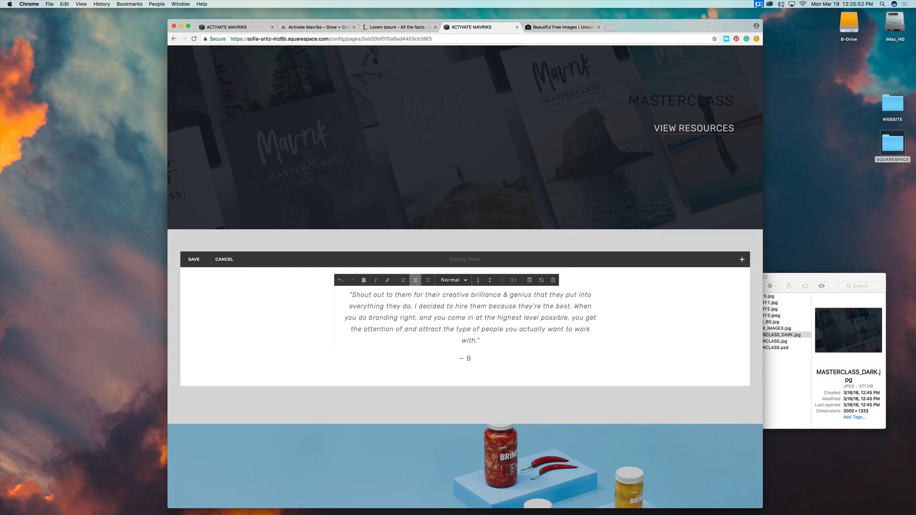
double_click(468, 358)
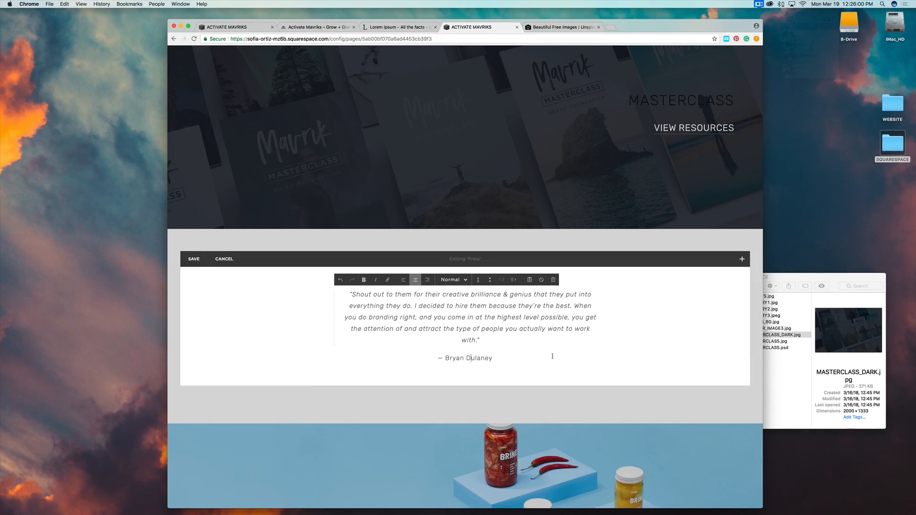
left_click(193, 259)
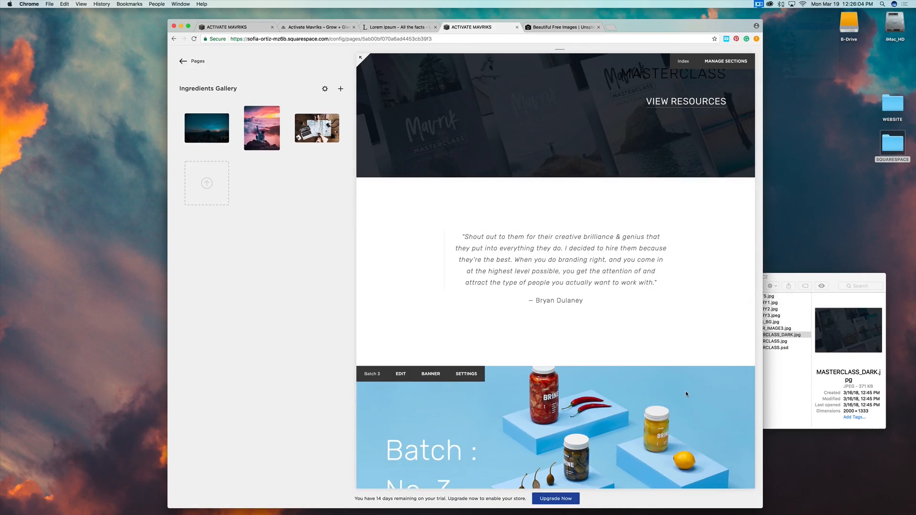
Start editing the Batch 3 banner on an editable copy, discarding the unsaved page settings.
scroll(685, 394, "down", 5)
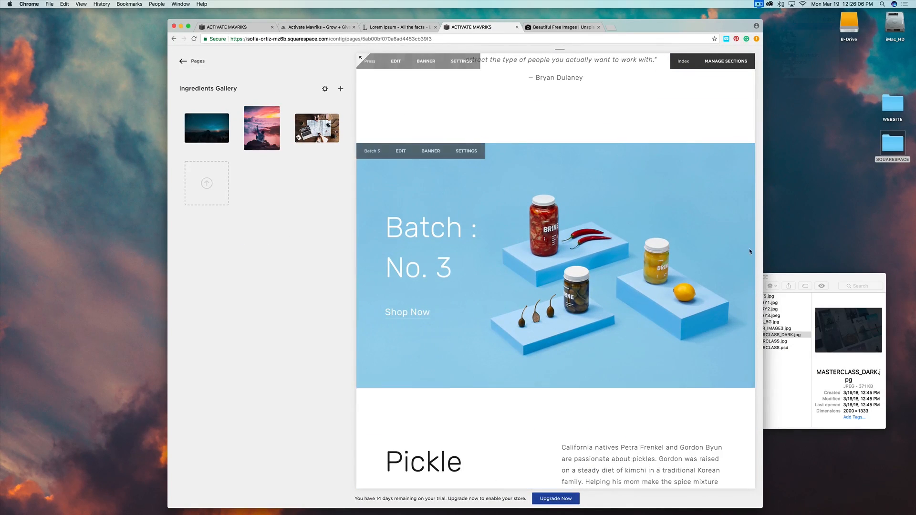
scroll(610, 235, "up", 2)
scroll(607, 233, "down", 5)
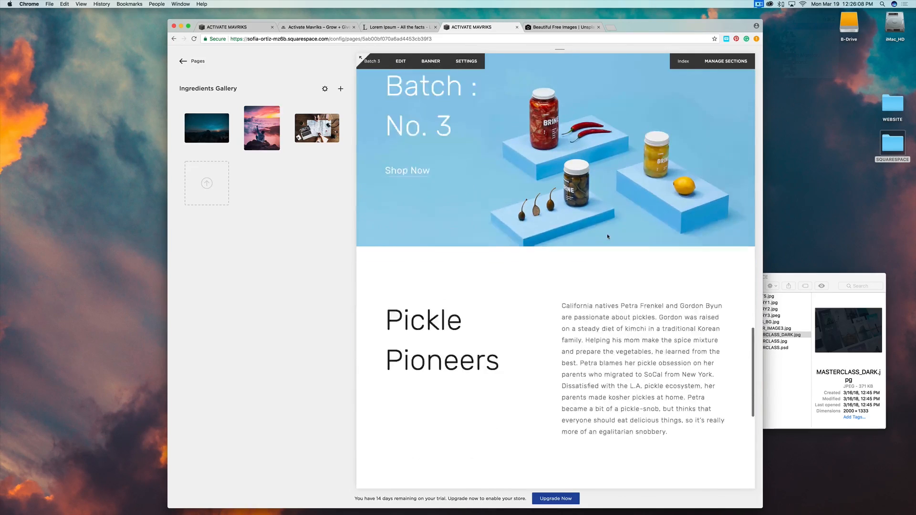
scroll(607, 236, "up", 4)
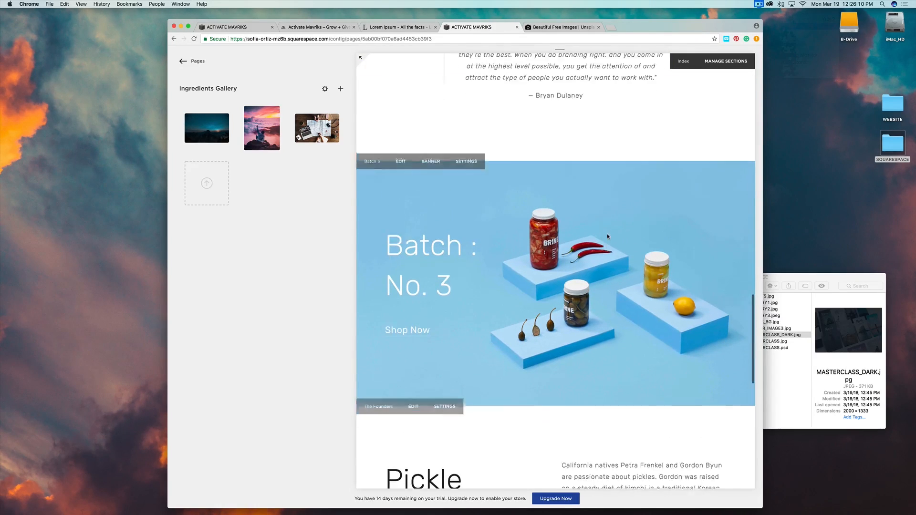
scroll(607, 236, "up", 1)
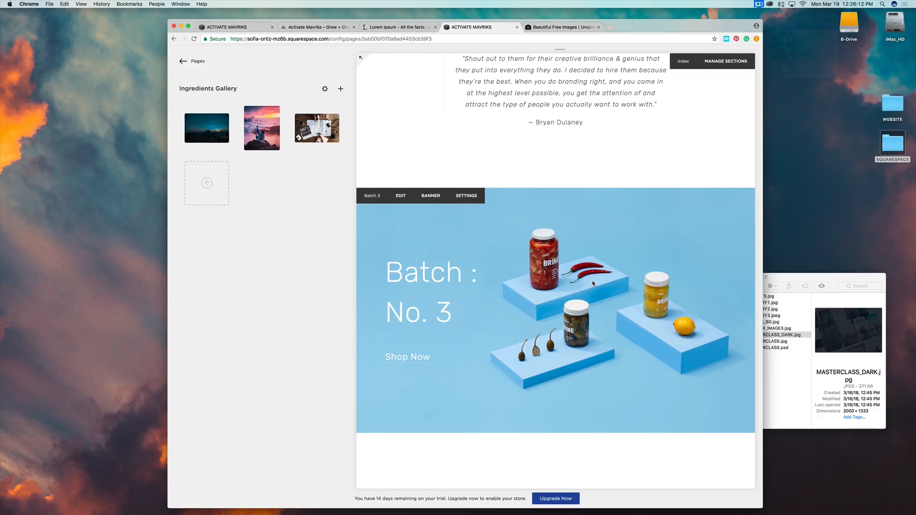
left_click(402, 197)
left_click(468, 219)
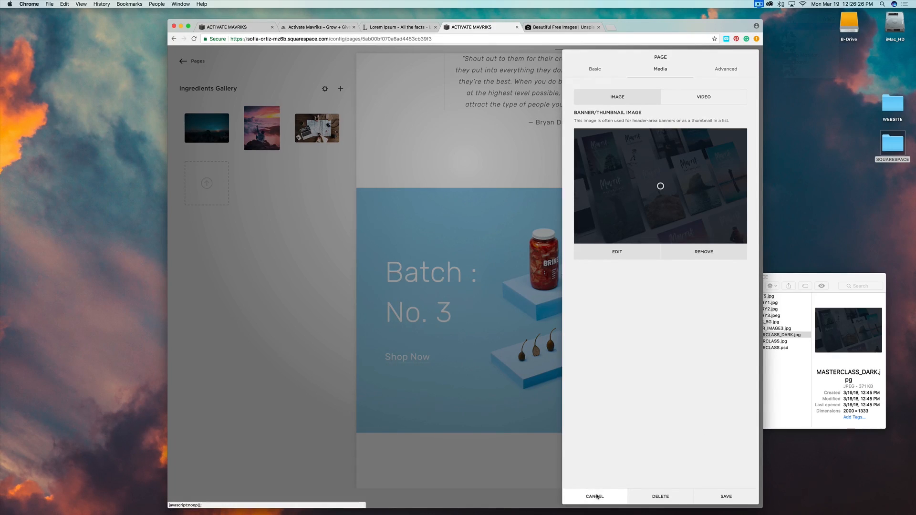
left_click(596, 497)
left_click(596, 496)
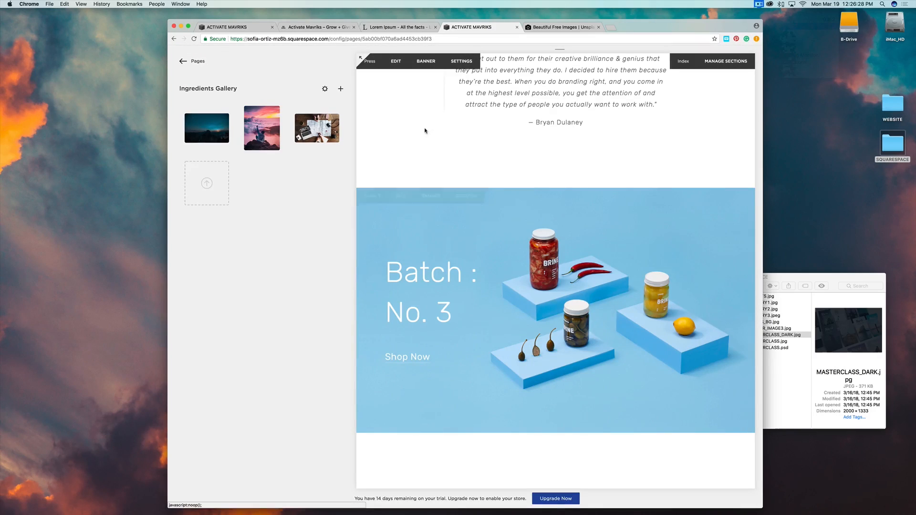
Replace the pickle-jar banner image with the uploaded HABITS_BG.jpg silhouette photo and save.
left_click(430, 197)
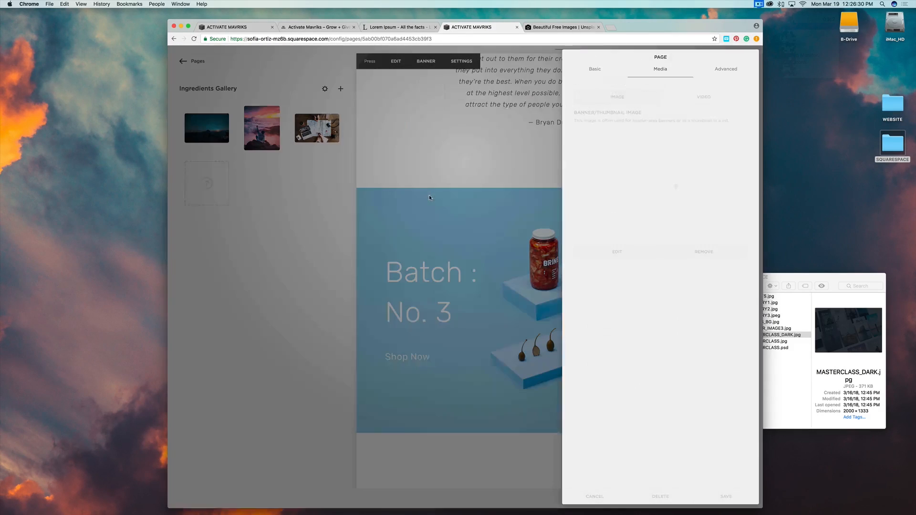
left_click(704, 252)
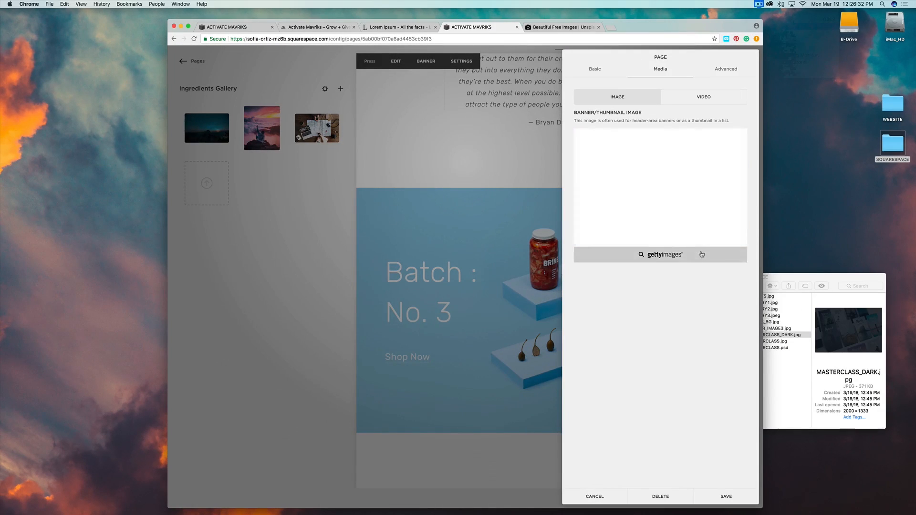
left_click(792, 274)
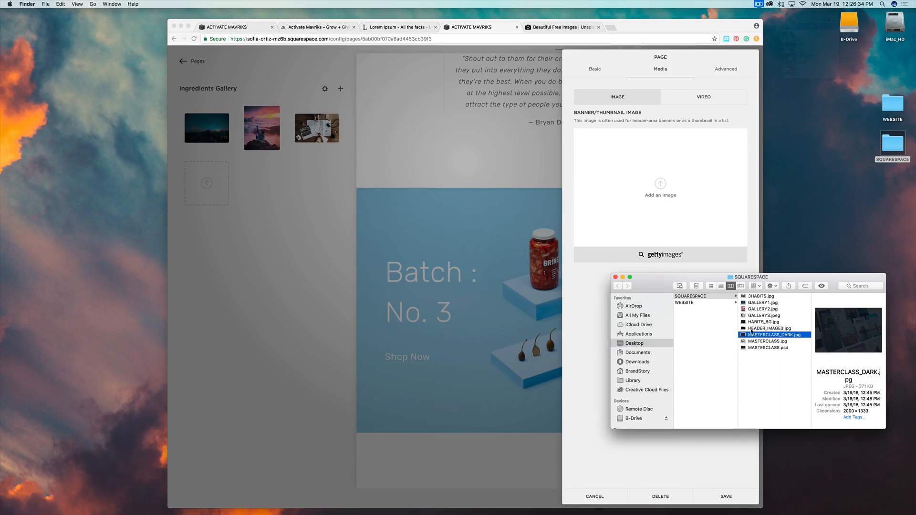
left_click(760, 323)
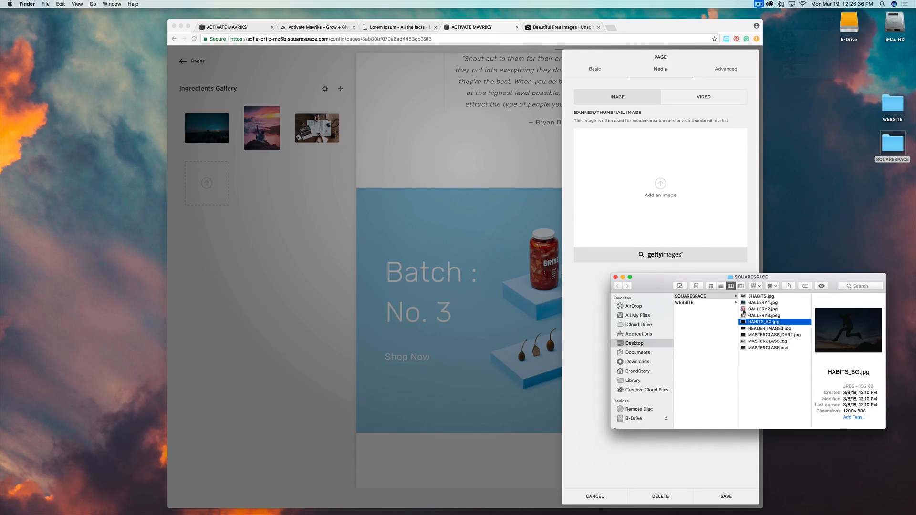
left_click_drag(743, 312, 637, 187)
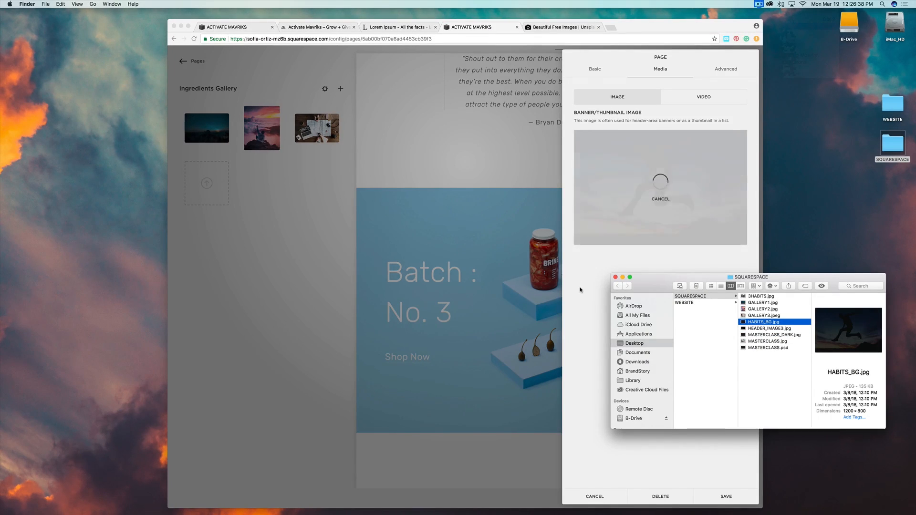
left_click(616, 277)
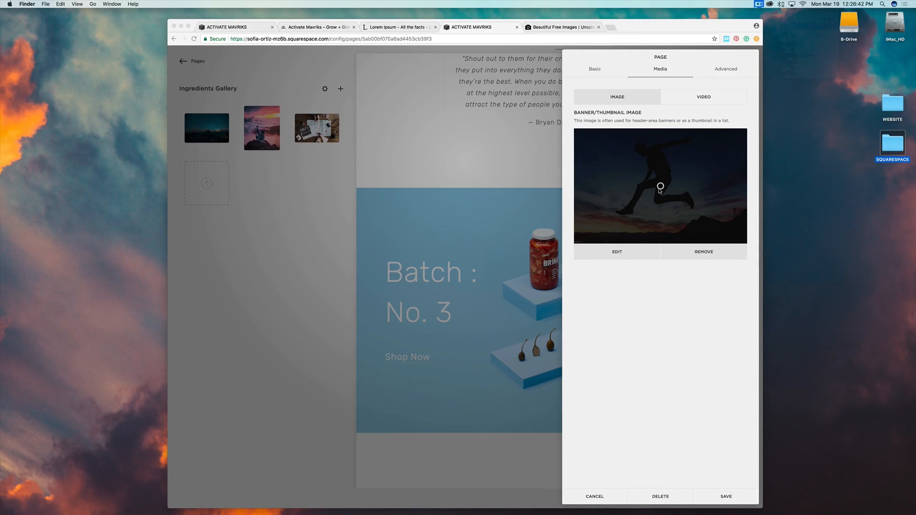
left_click(660, 187)
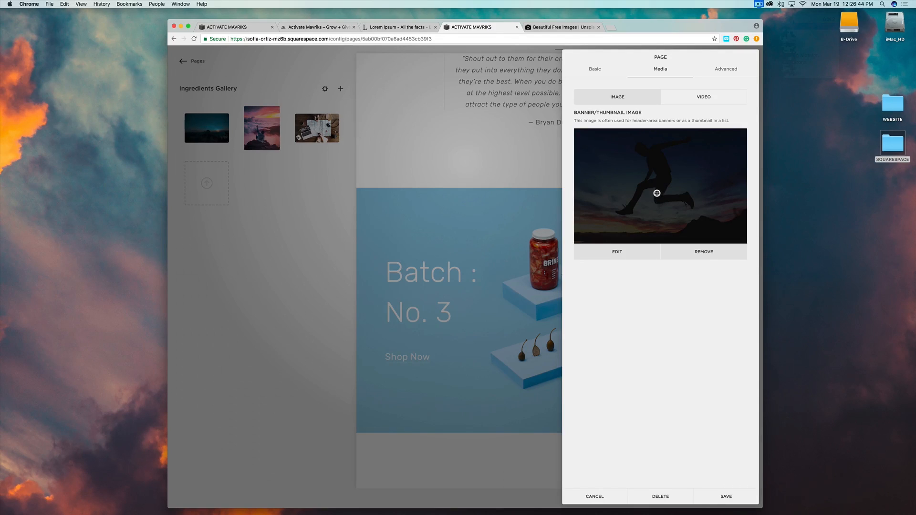
left_click(720, 496)
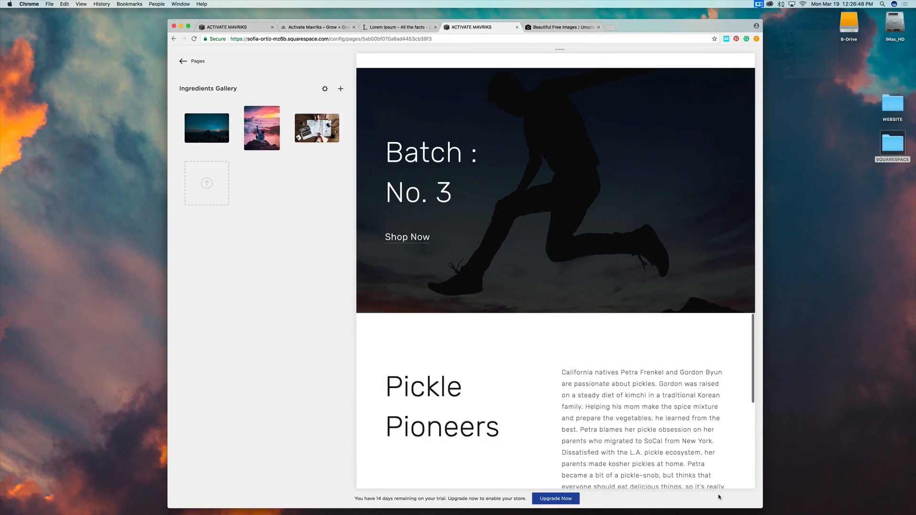
scroll(594, 257, "down", 4)
scroll(594, 256, "up", 6)
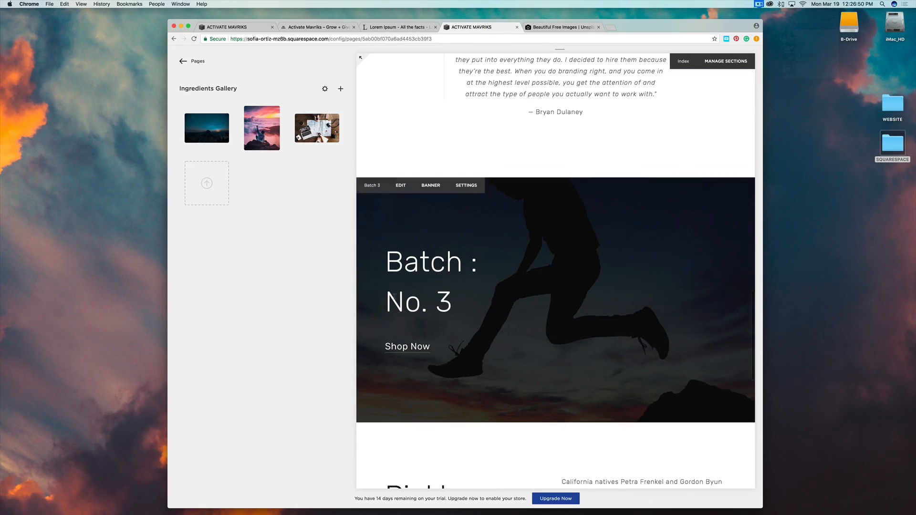
Replace the Batch : No. 3 heading with FOR YOUR JOURNEY styled as Heading 2.
left_click(401, 187)
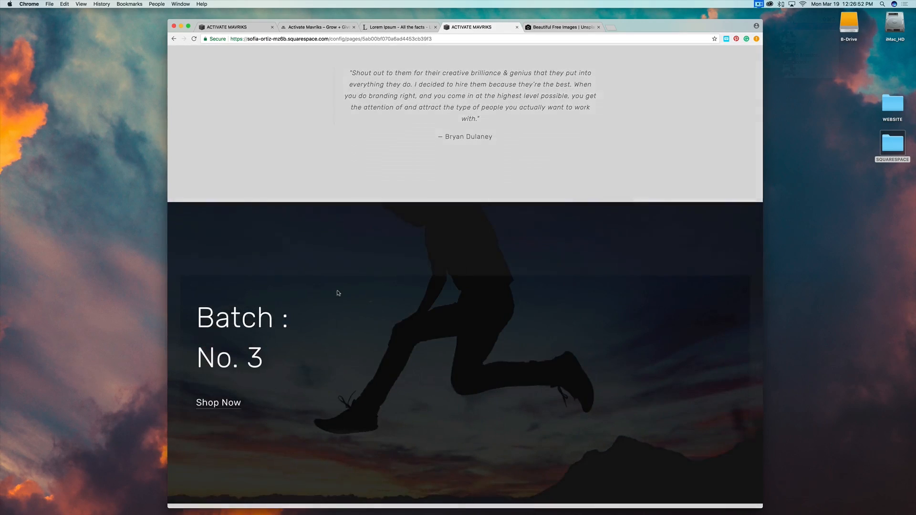
left_click(244, 357)
left_click_drag(247, 358, 179, 314)
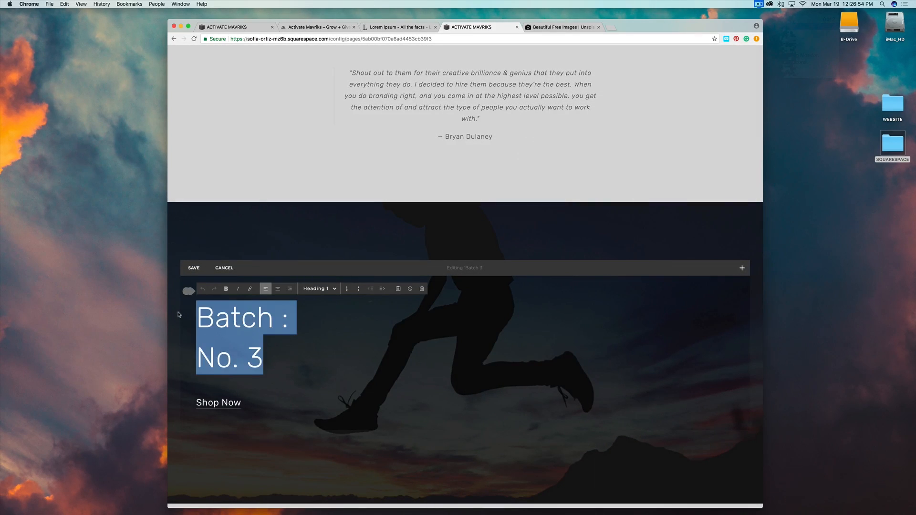
type("T")
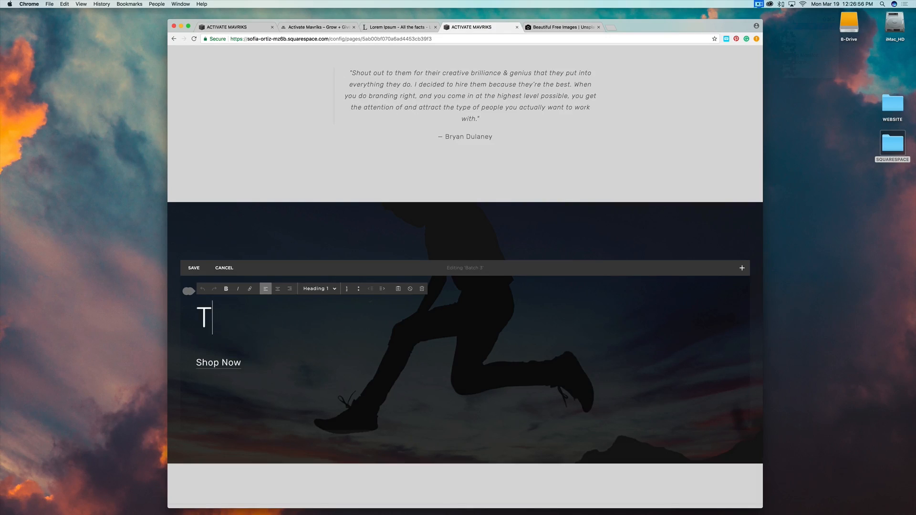
key("BackSpace")
type("FOR YOUR")
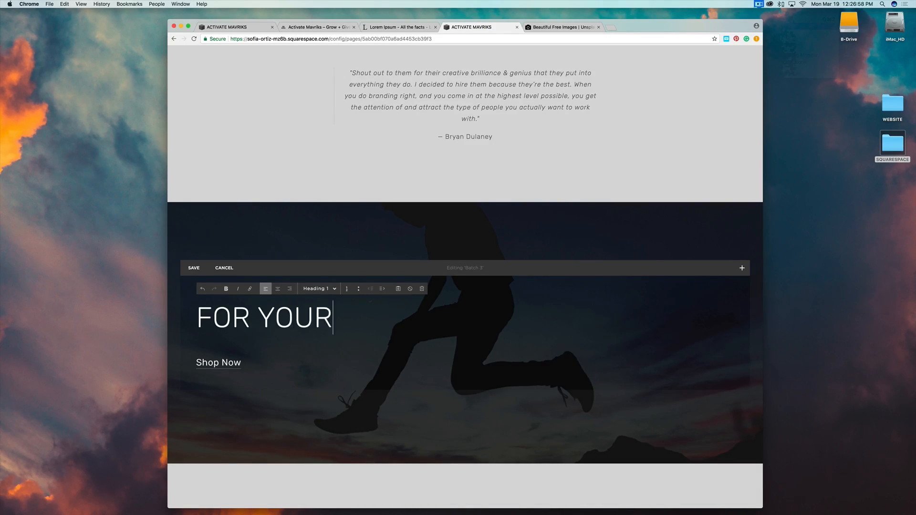
type(" JOURNEY")
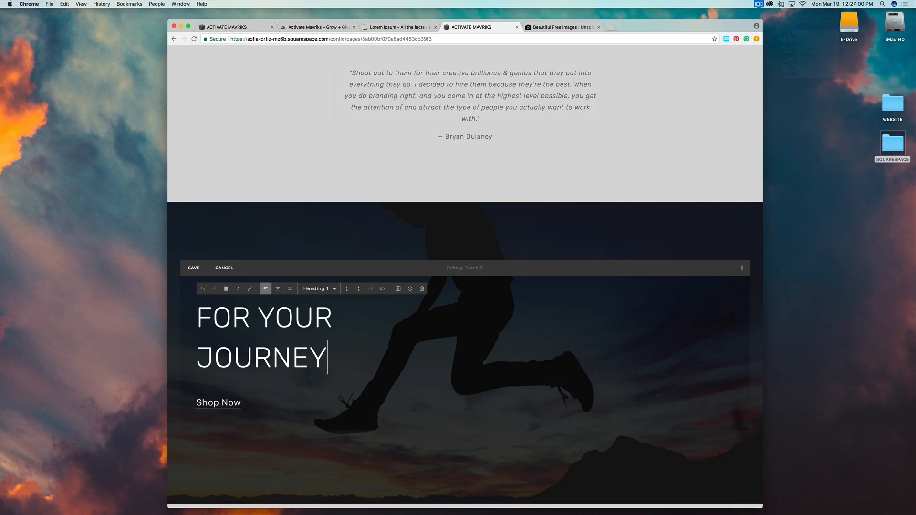
left_click_drag(330, 367, 179, 310)
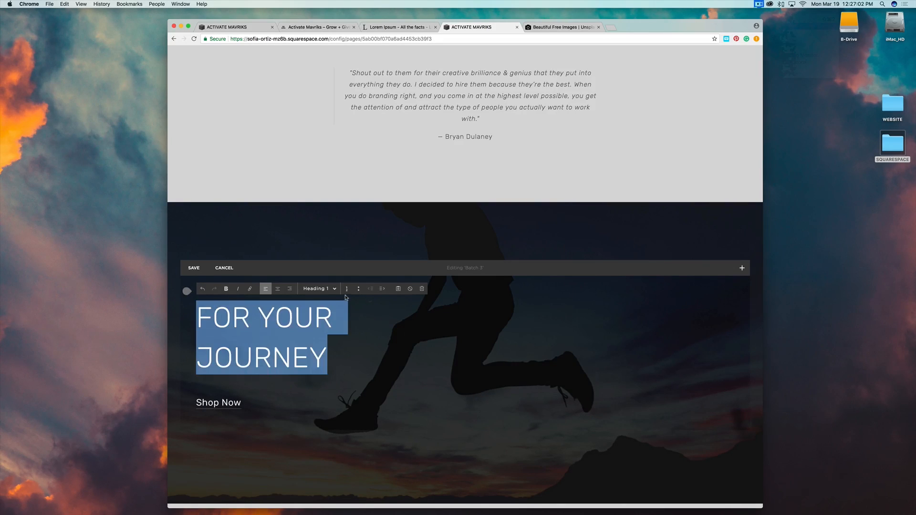
left_click(334, 290)
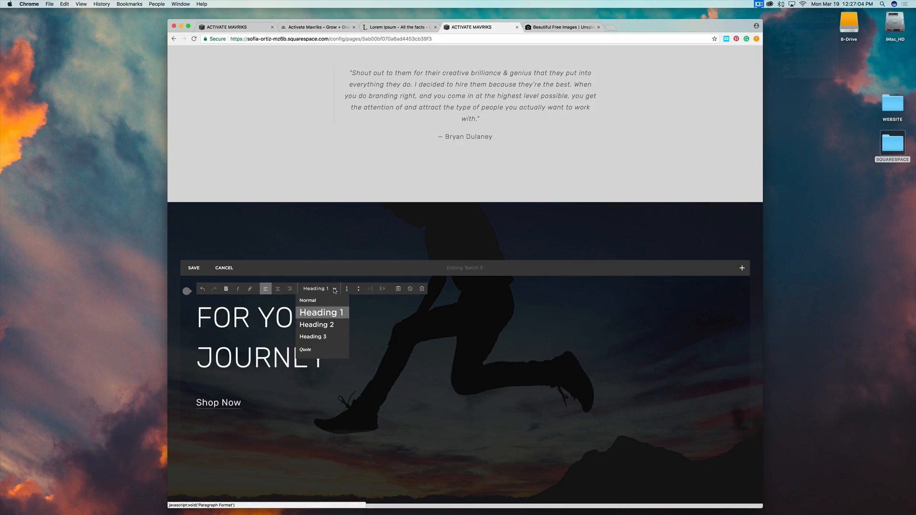
left_click(329, 325)
scroll(570, 276, "up", 6)
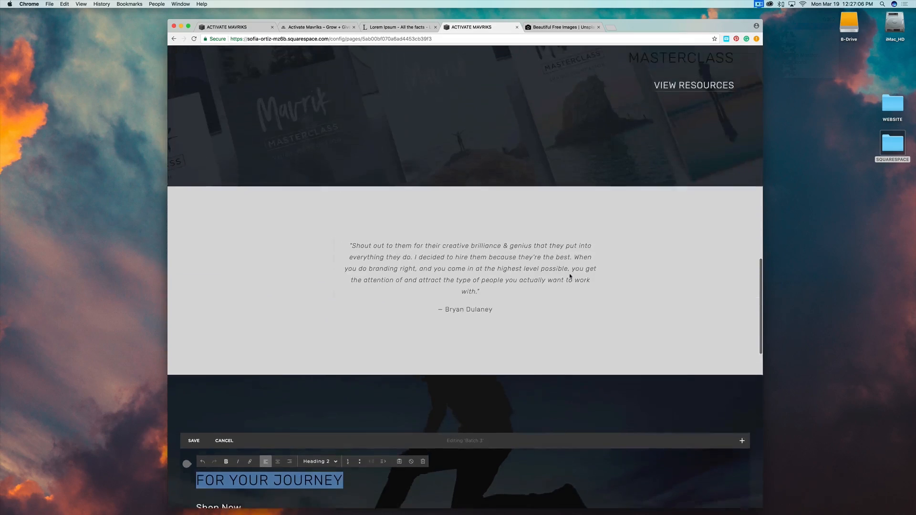
scroll(659, 189, "down", 5)
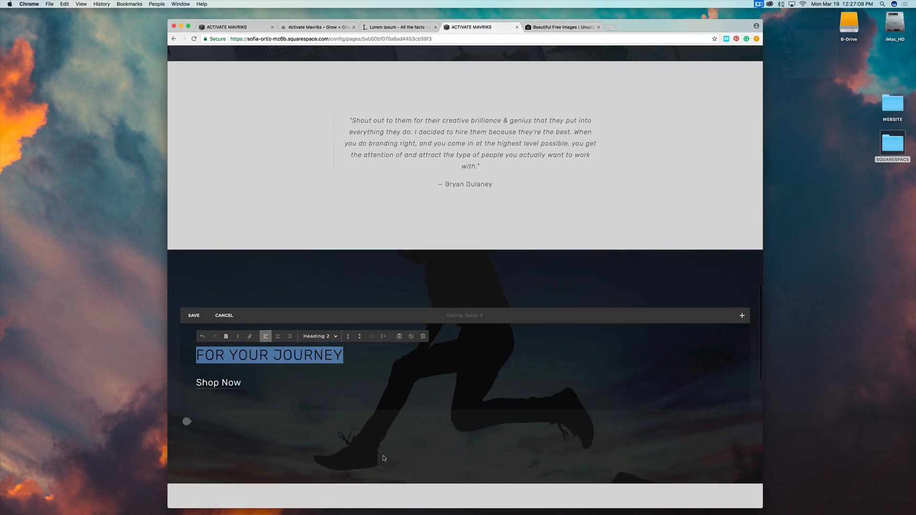
Relabel the Shop Now button VIEW BLOG, leave it unlinked, and save the banner.
triple_click(244, 385)
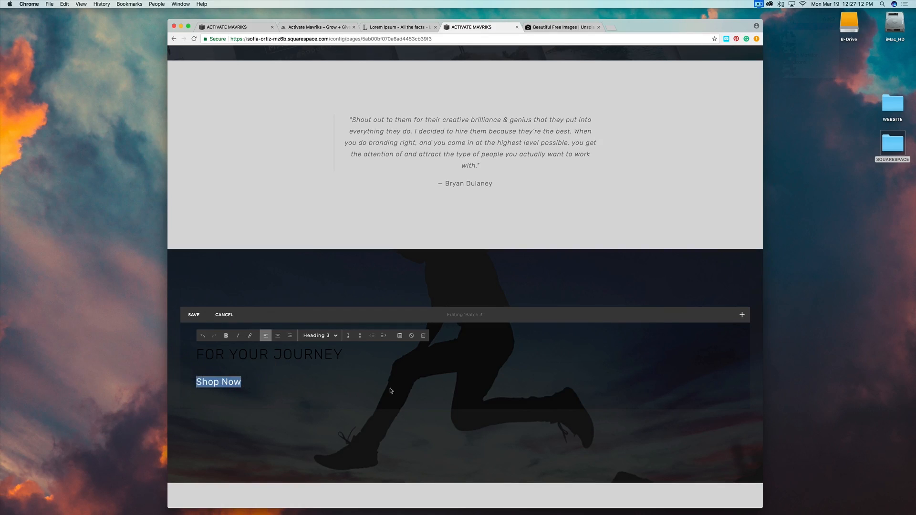
type("VIEW BLOG")
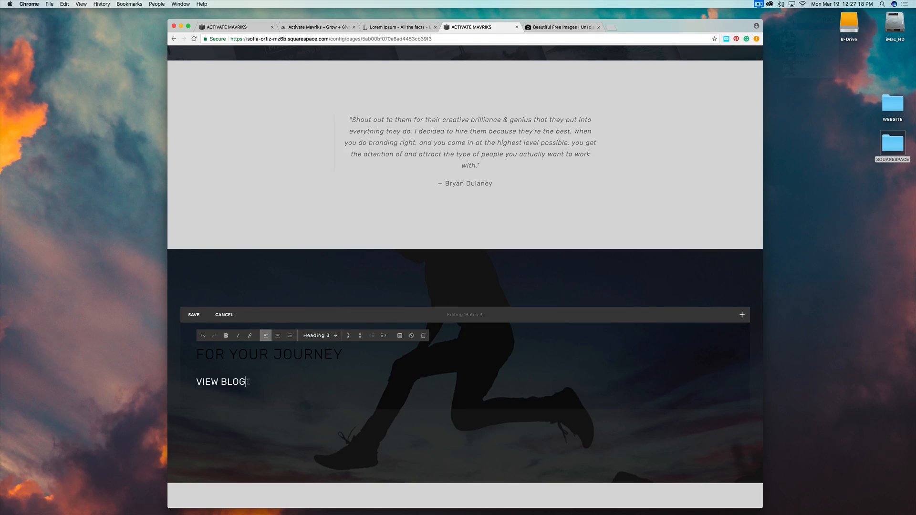
left_click_drag(247, 382, 193, 383)
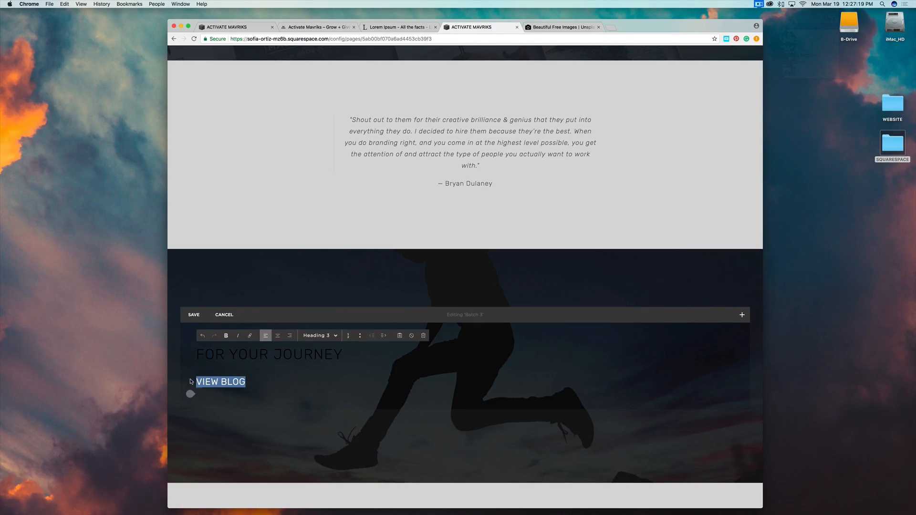
left_click(250, 336)
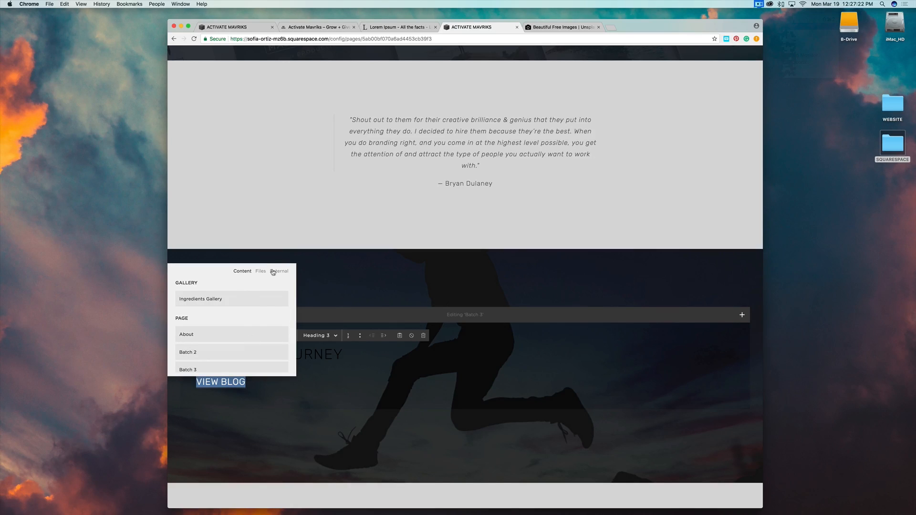
left_click(279, 271)
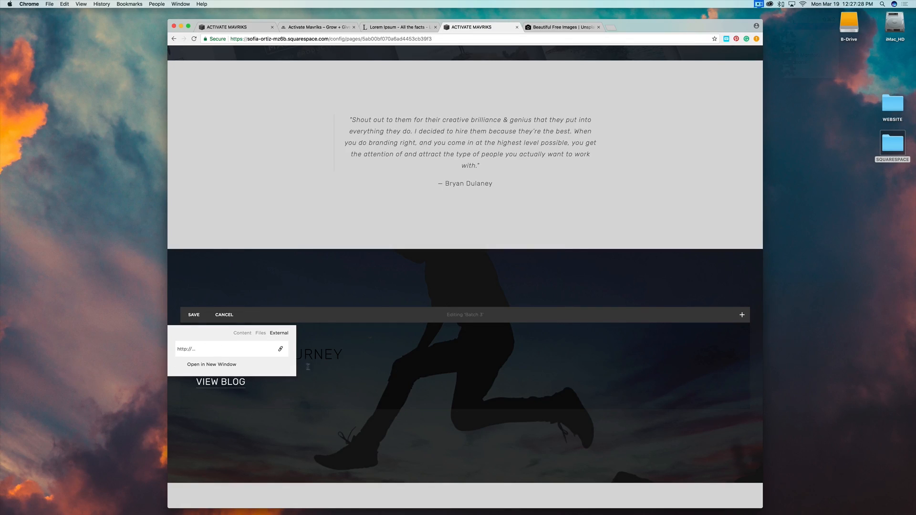
left_click(193, 315)
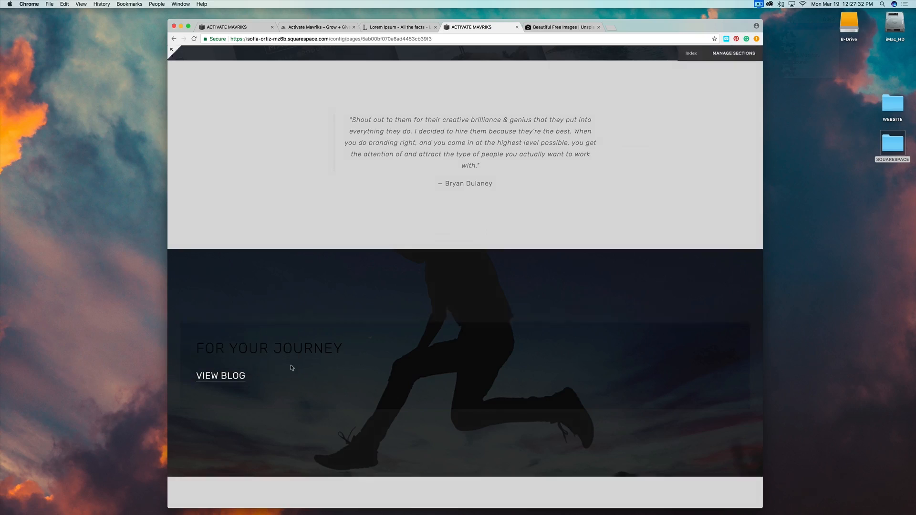
On an editable copy of the page, retitle the Pickle Pioneers heading THE STORY.
scroll(469, 245, "up", 3)
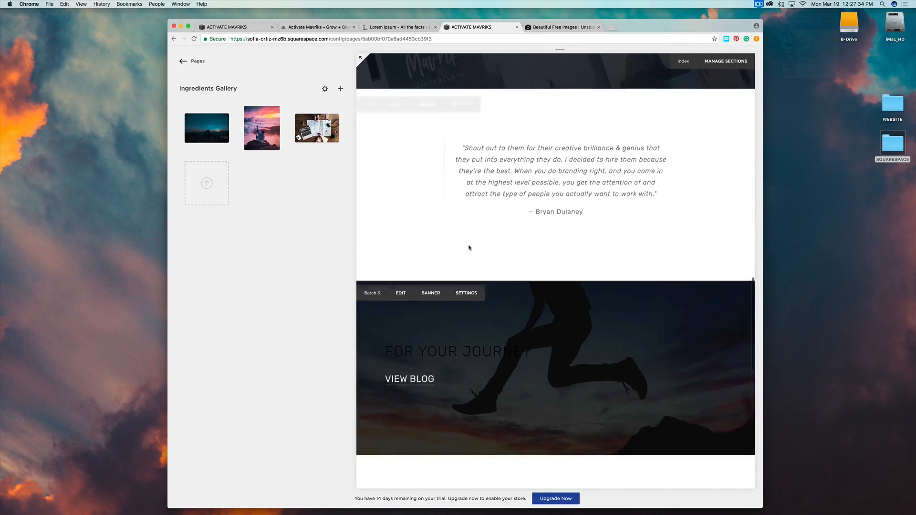
scroll(469, 246, "down", 8)
scroll(469, 245, "up", 5)
scroll(468, 246, "up", 6)
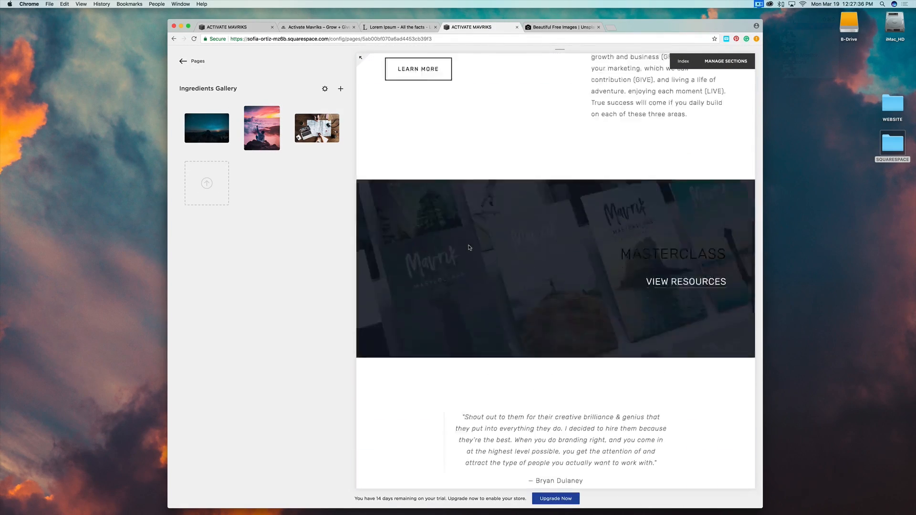
scroll(469, 246, "down", 8)
scroll(469, 247, "down", 3)
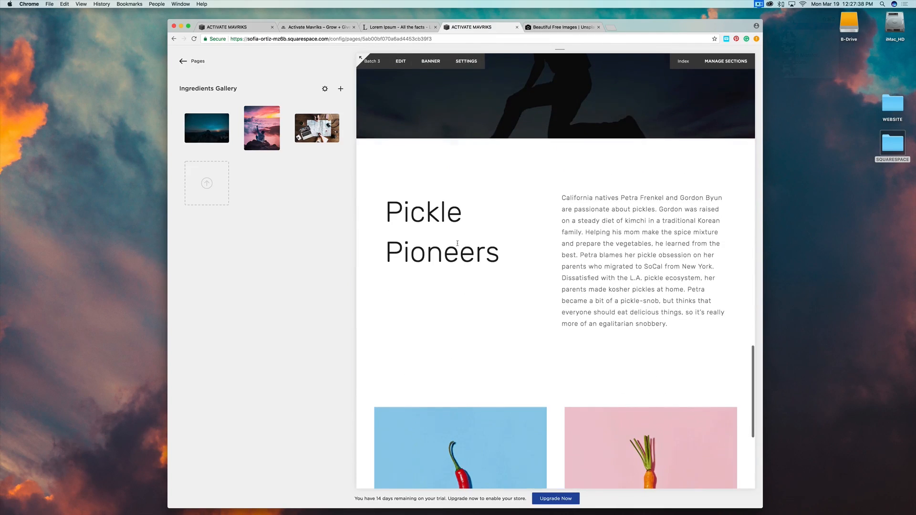
left_click(414, 156)
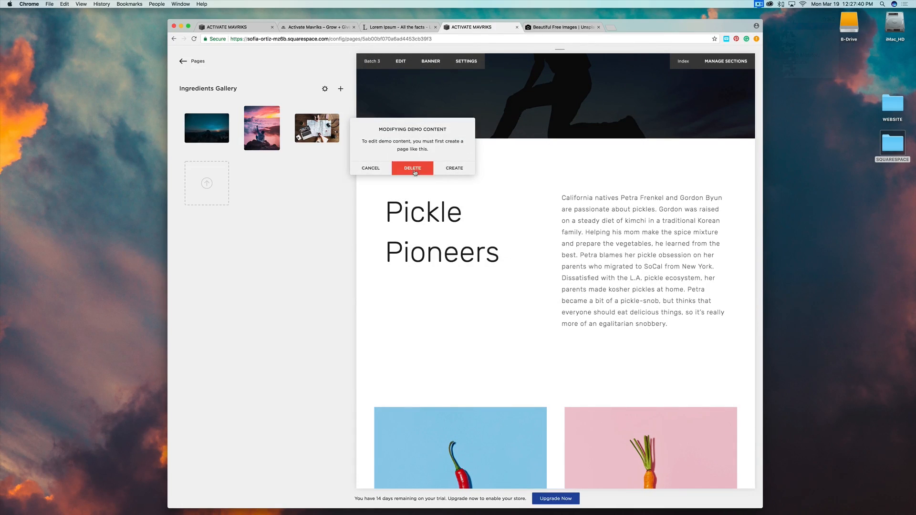
left_click(456, 168)
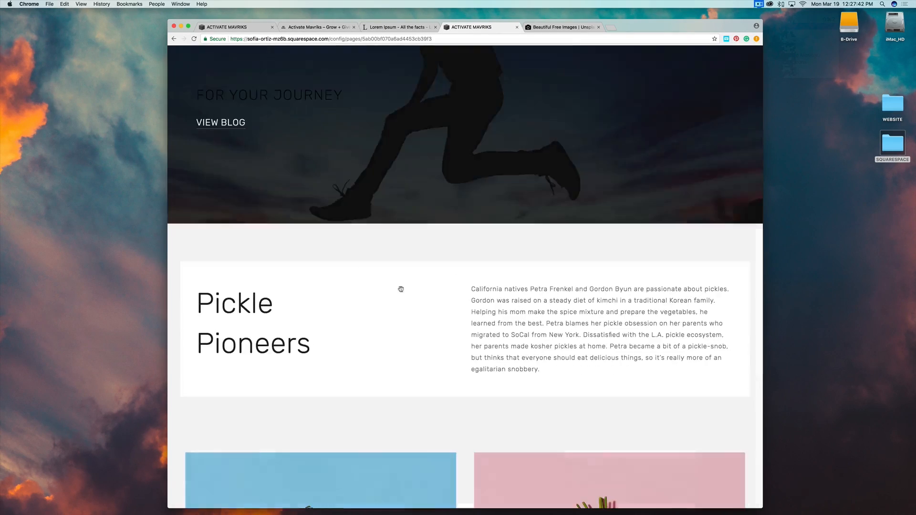
left_click(323, 284)
left_click_drag(303, 341, 157, 290)
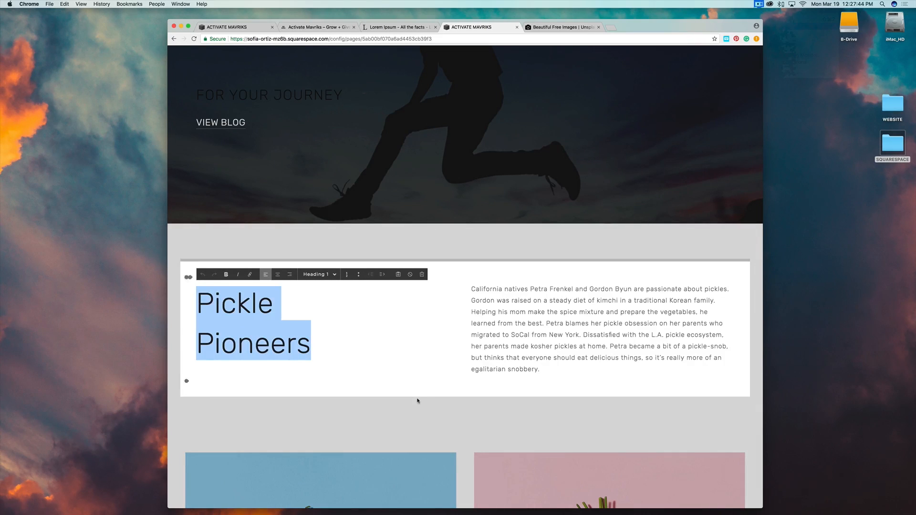
type("THE STORY")
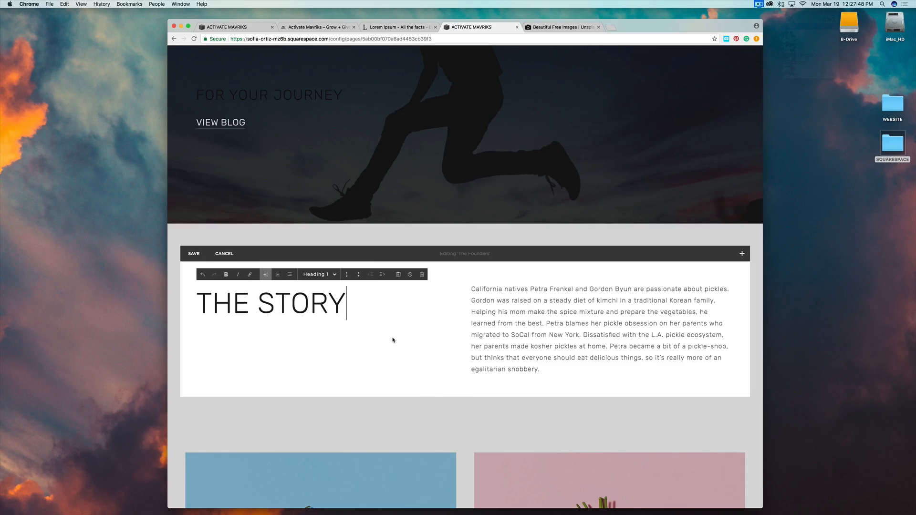
left_click(411, 350)
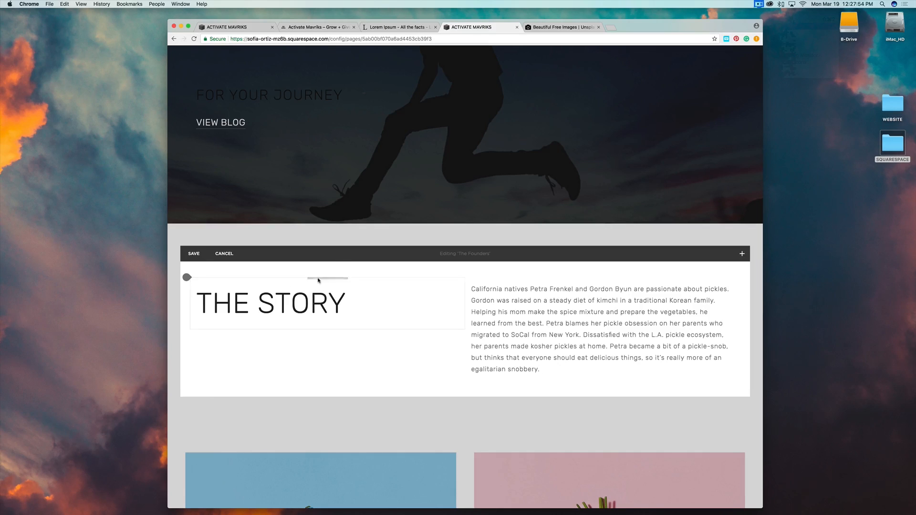
Move THE STORY heading above the paragraph and center it.
left_click_drag(319, 279, 507, 275)
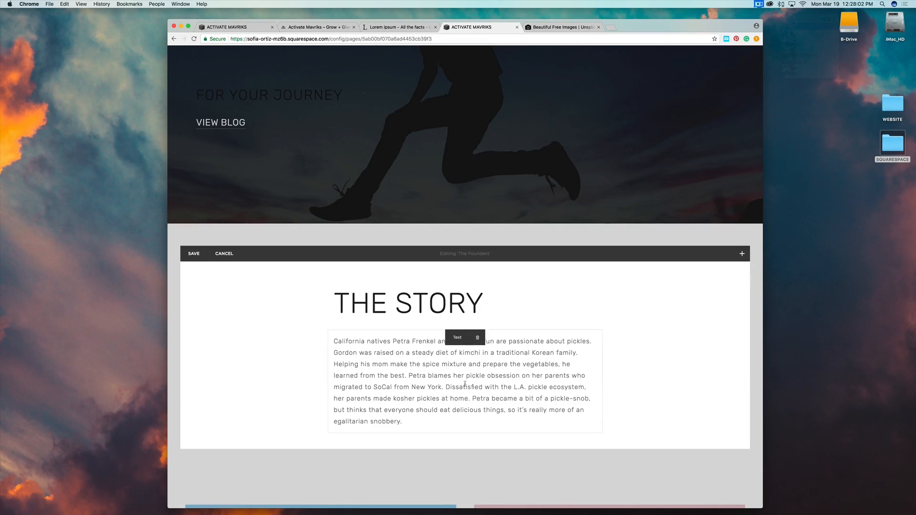
double_click(428, 306)
left_click(481, 309)
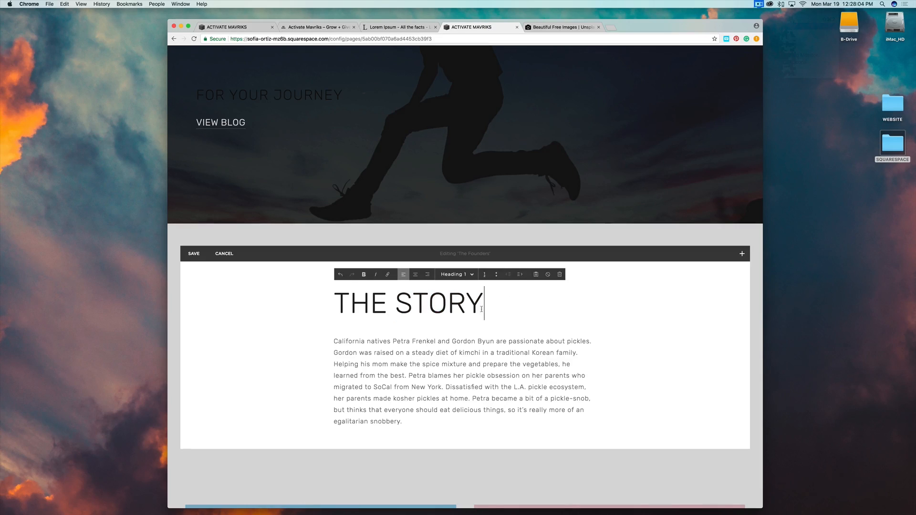
double_click(439, 304)
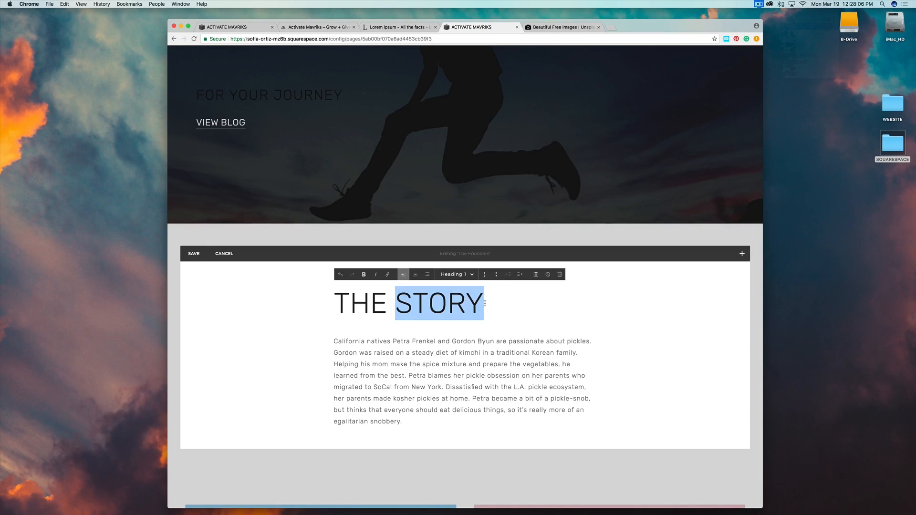
left_click_drag(485, 303, 315, 304)
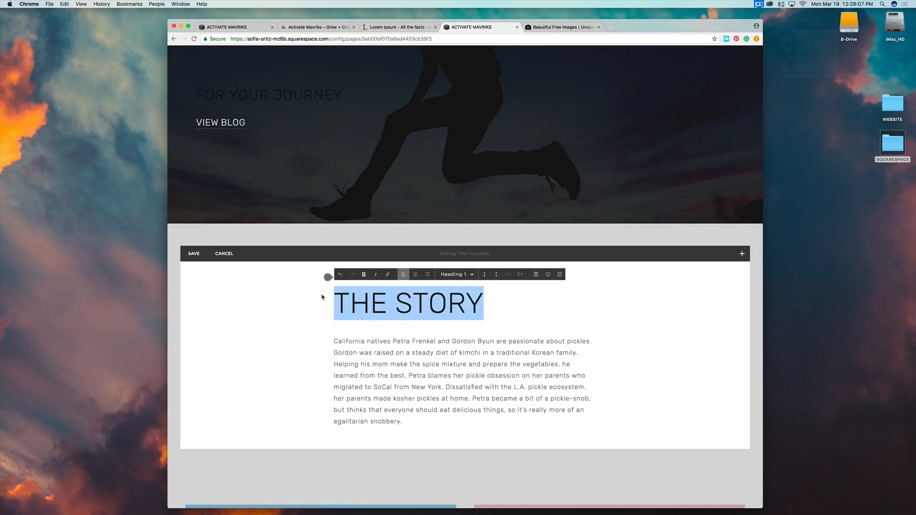
left_click(420, 277)
Center-align the whole California natives paragraph beneath the heading.
left_click(456, 343)
left_click_drag(406, 430, 367, 393)
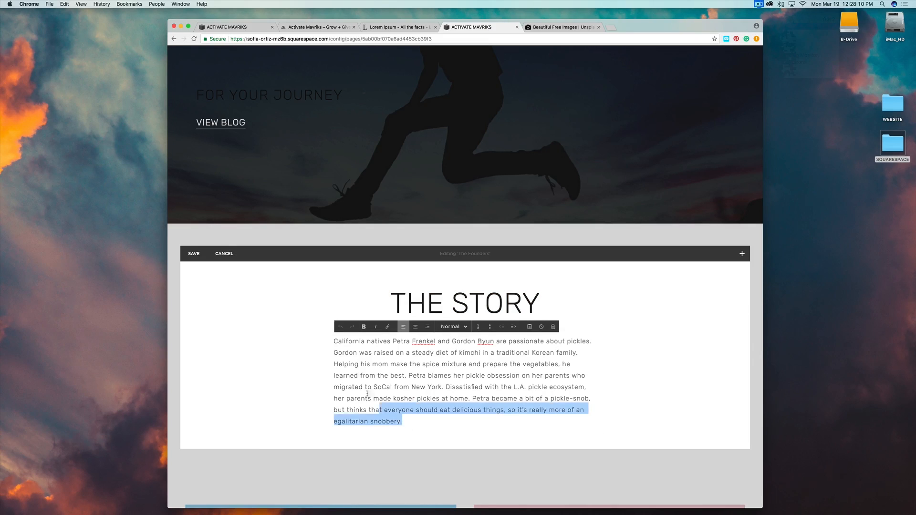
key("super+a")
left_click(415, 327)
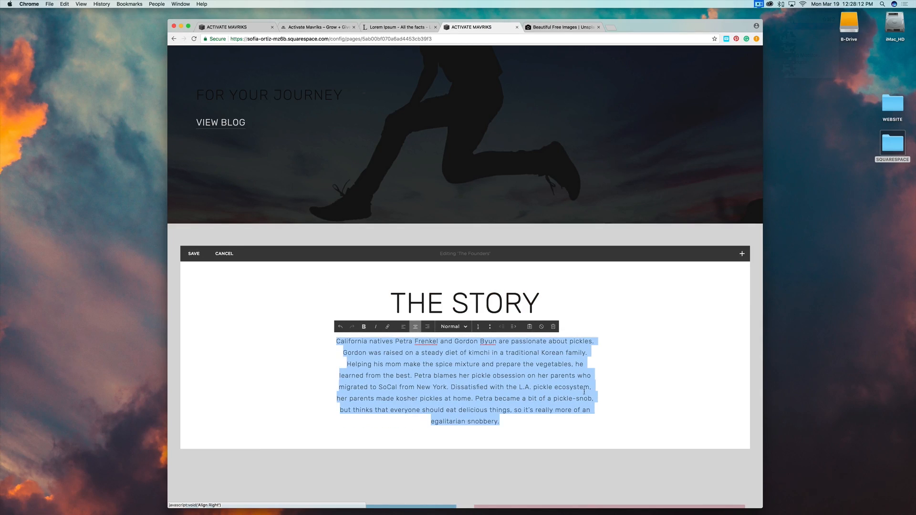
left_click(661, 382)
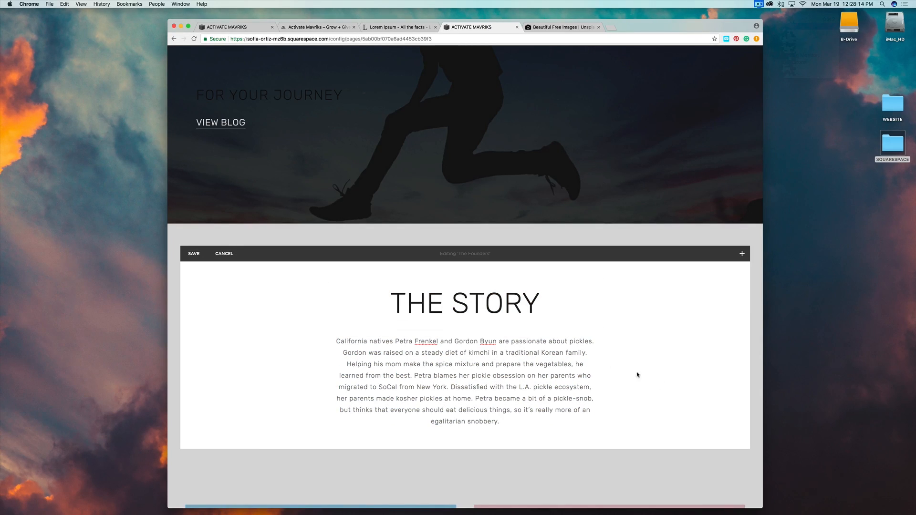
Compare THE STORY on the live WordPress site, then select the 'We've been there' paragraph in the reference editor.
left_click(225, 27)
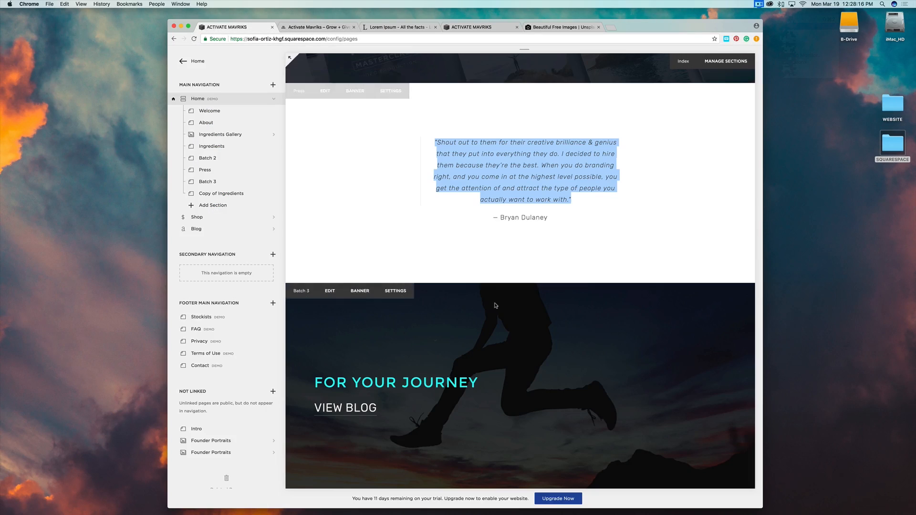
scroll(505, 308, "down", 8)
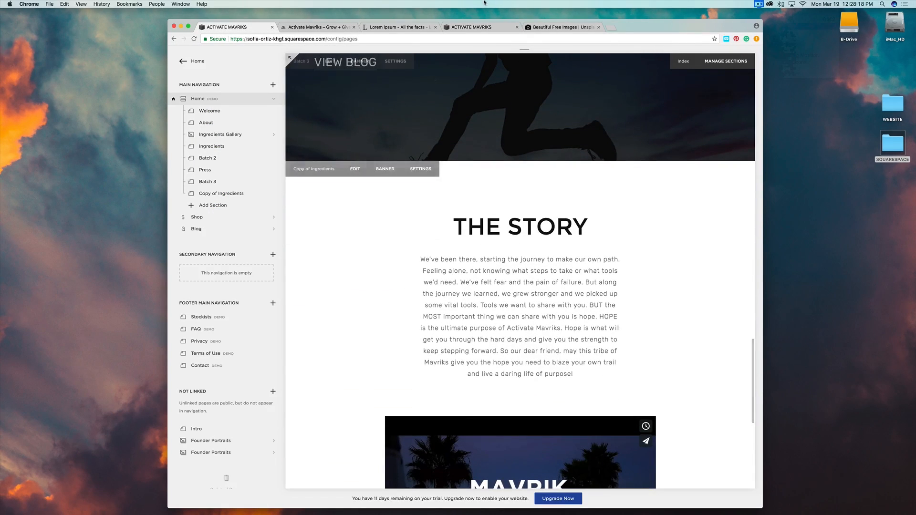
left_click(311, 28)
scroll(515, 254, "down", 10)
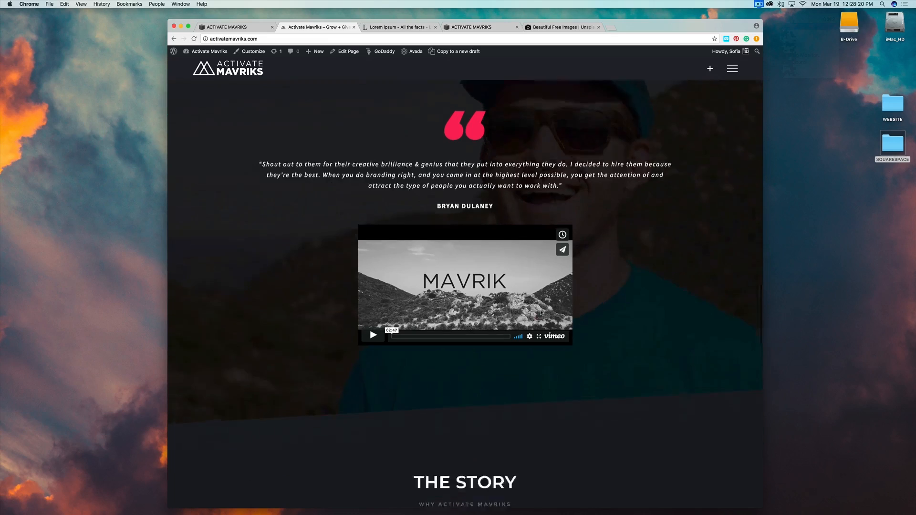
scroll(515, 255, "up", 3)
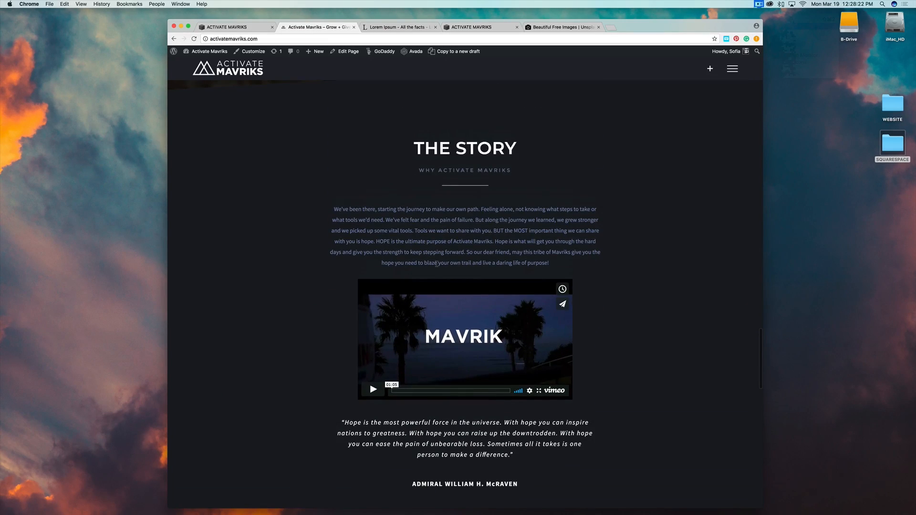
left_click(261, 22)
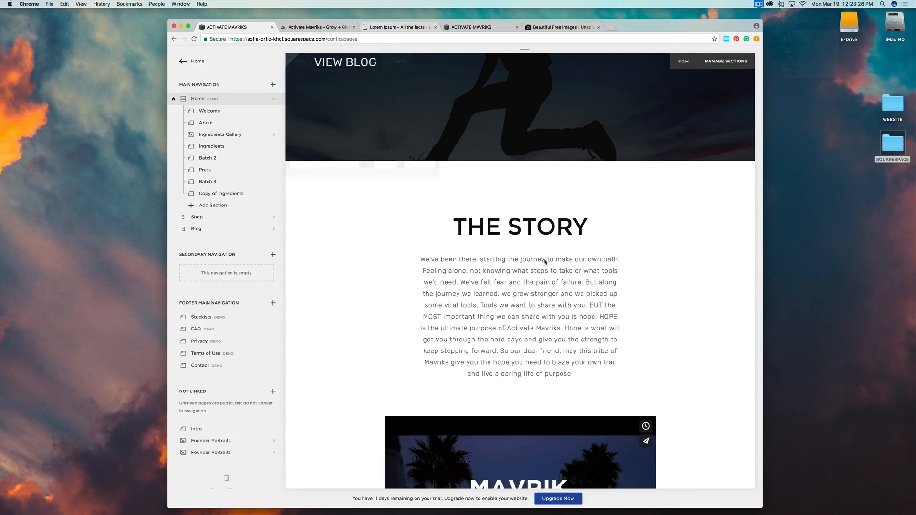
left_click_drag(421, 258, 625, 376)
key("super+c")
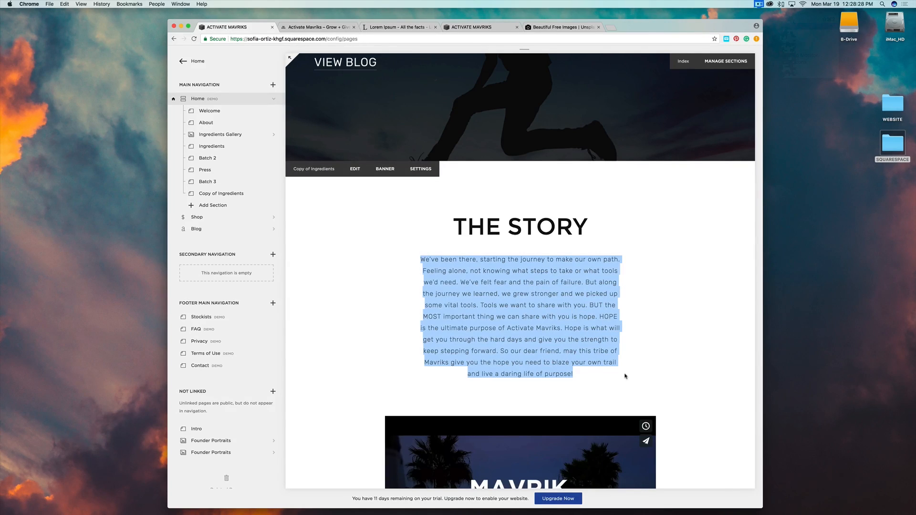
Paste the 'We've been there' story over the California natives paragraph and save.
left_click(472, 27)
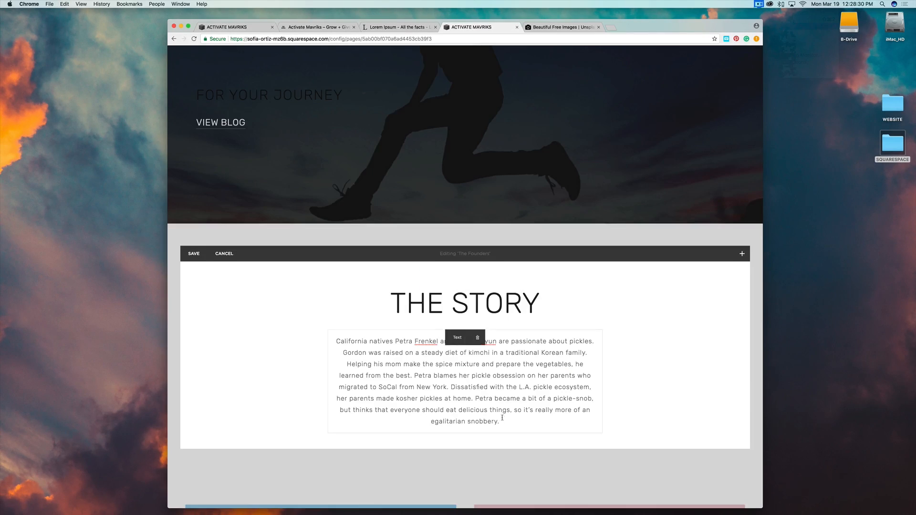
left_click_drag(501, 421, 329, 328)
key("super+v")
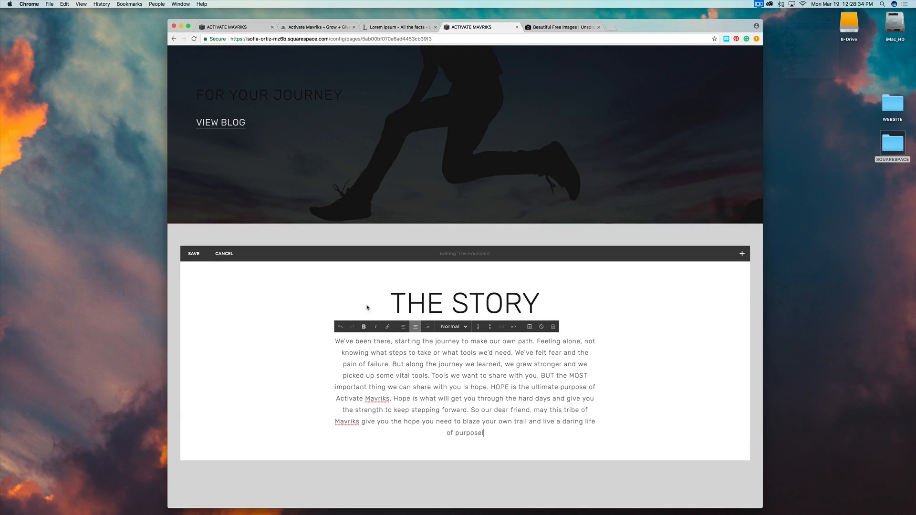
left_click(200, 256)
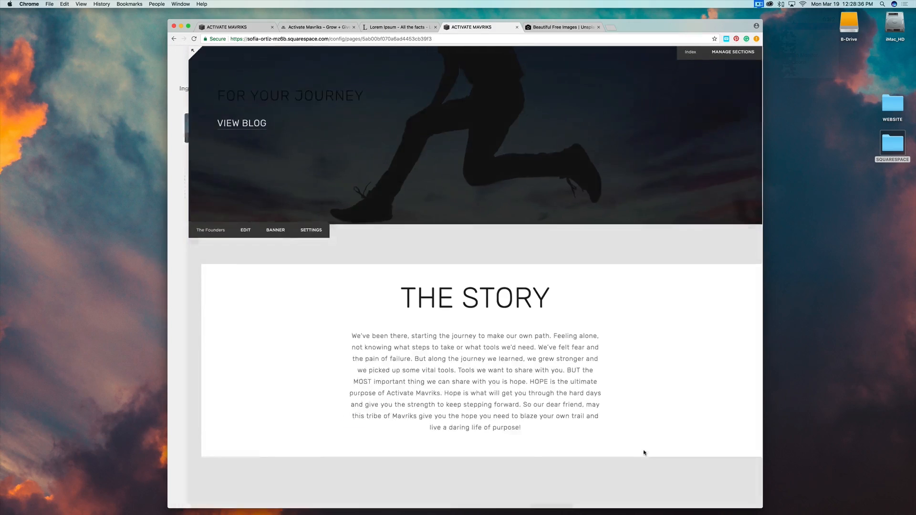
Open the Ingredients Gallery and scroll through it.
left_click(649, 453)
scroll(676, 447, "down", 3)
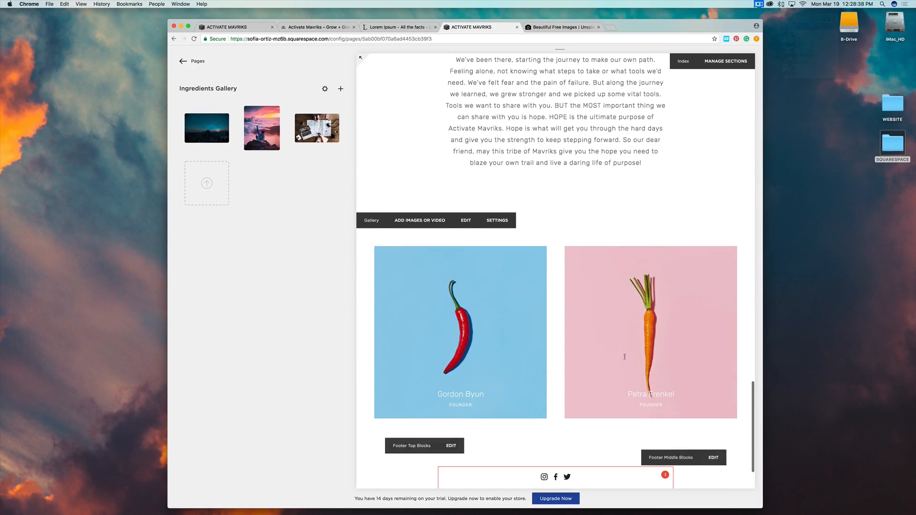
scroll(610, 297, "down", 2)
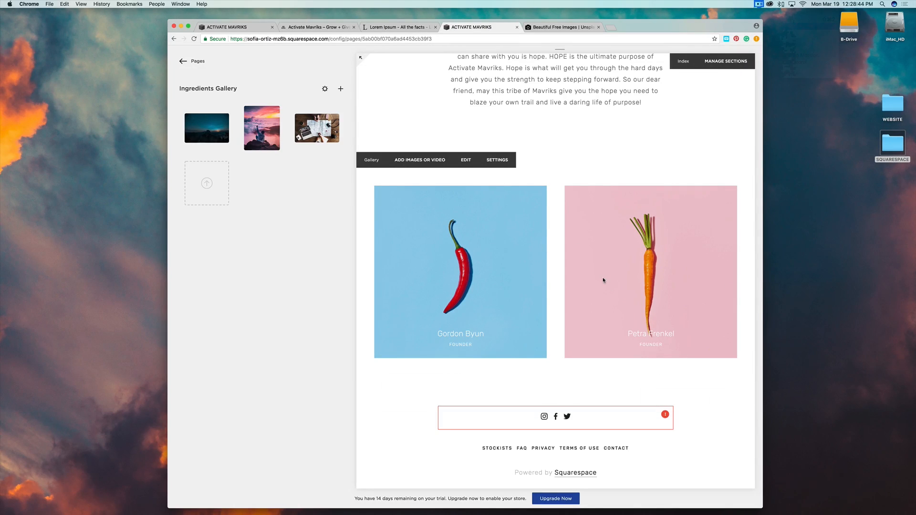
Remove The Founders section from the Home page's section list, confirming the deletion.
left_click(193, 62)
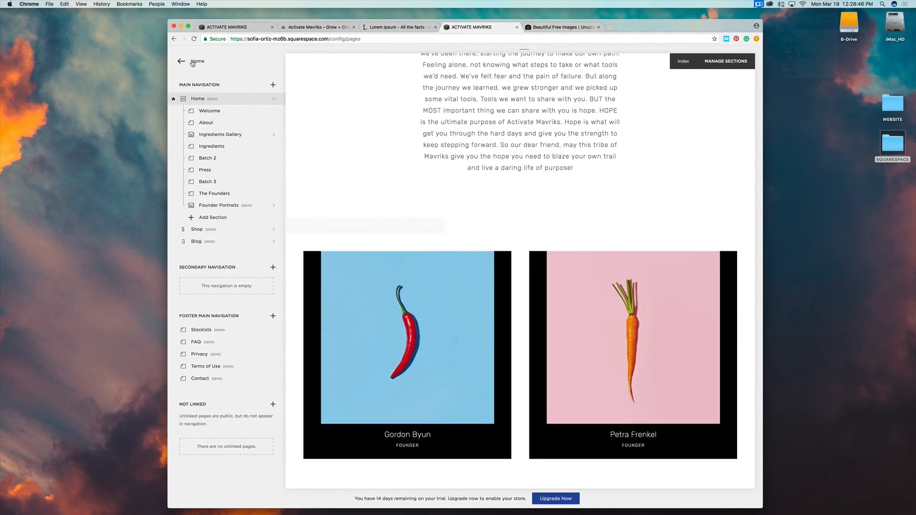
left_click(224, 194)
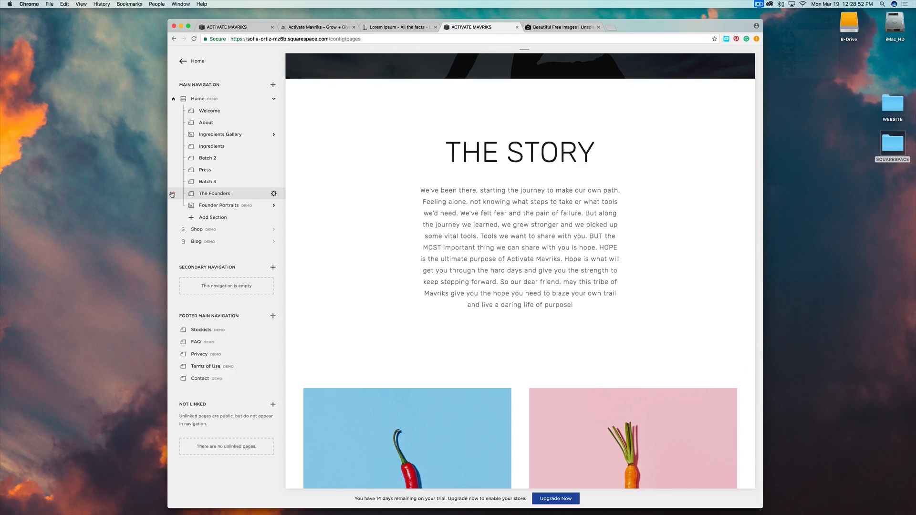
left_click(174, 194)
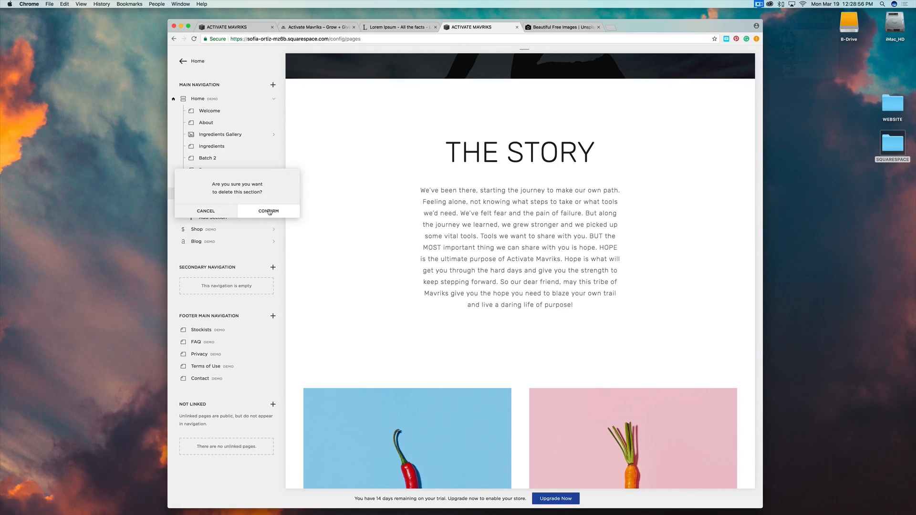
left_click(269, 211)
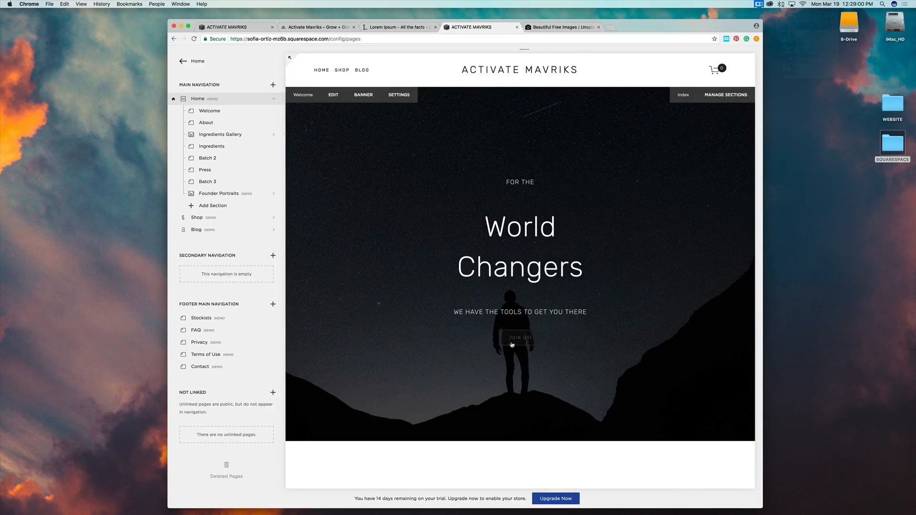
Scroll through the remaining Home page sections and select the Press section.
scroll(511, 344, "down", 15)
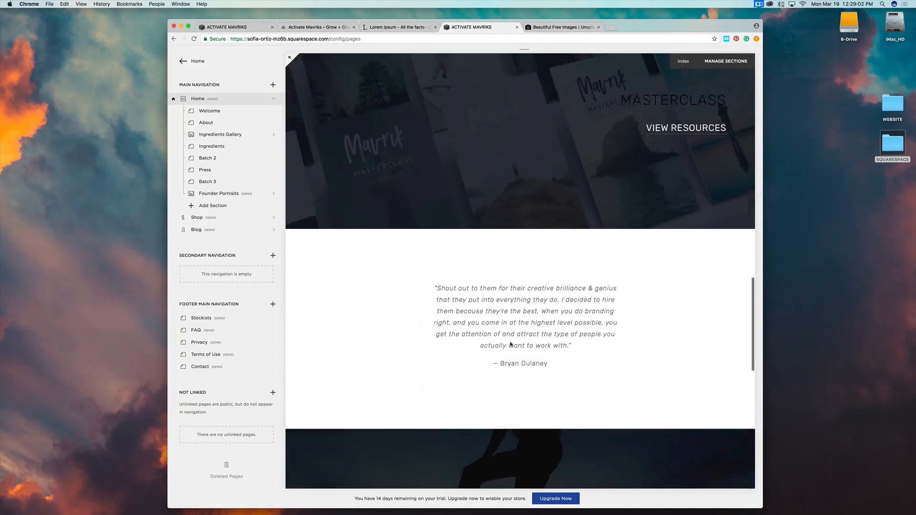
scroll(510, 345, "down", 12)
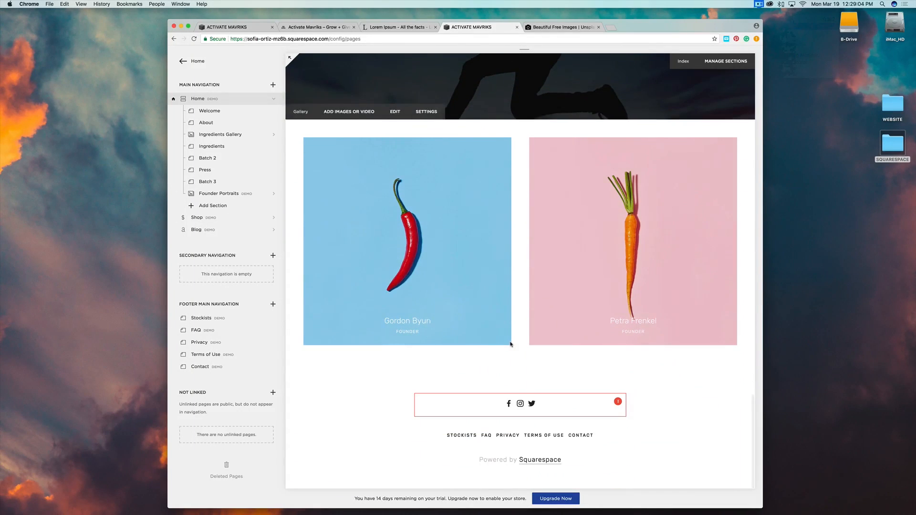
scroll(510, 345, "up", 3)
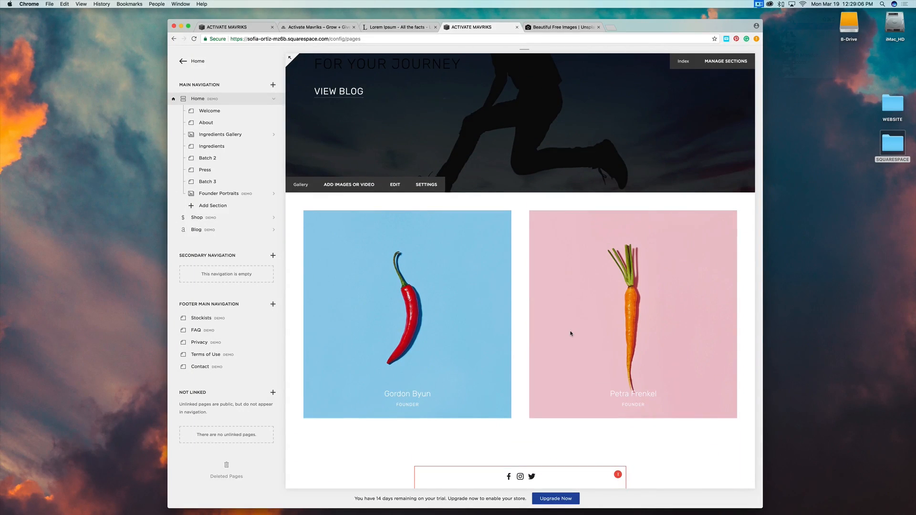
scroll(571, 333, "up", 8)
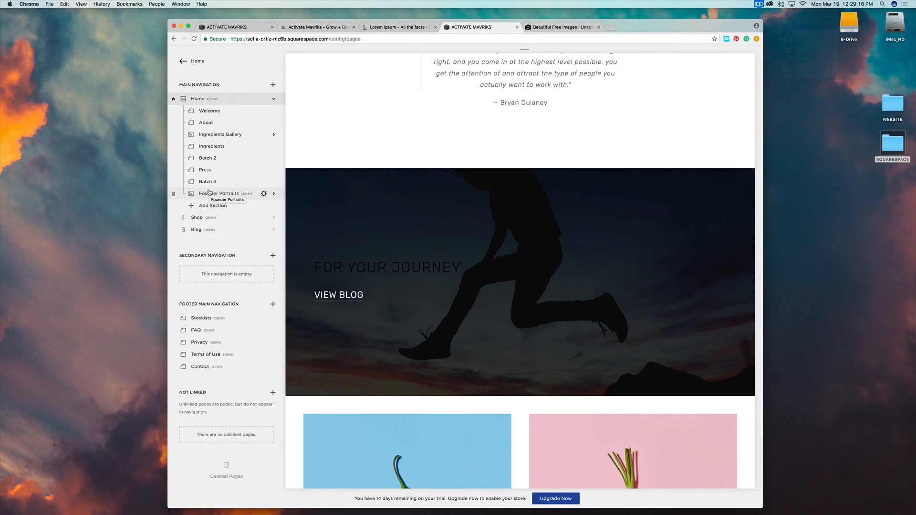
scroll(499, 301, "up", 6)
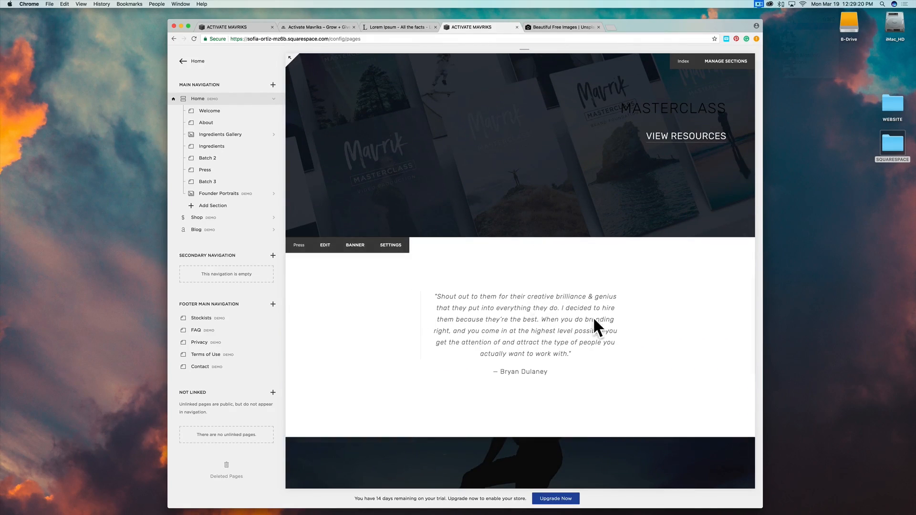
left_click(205, 171)
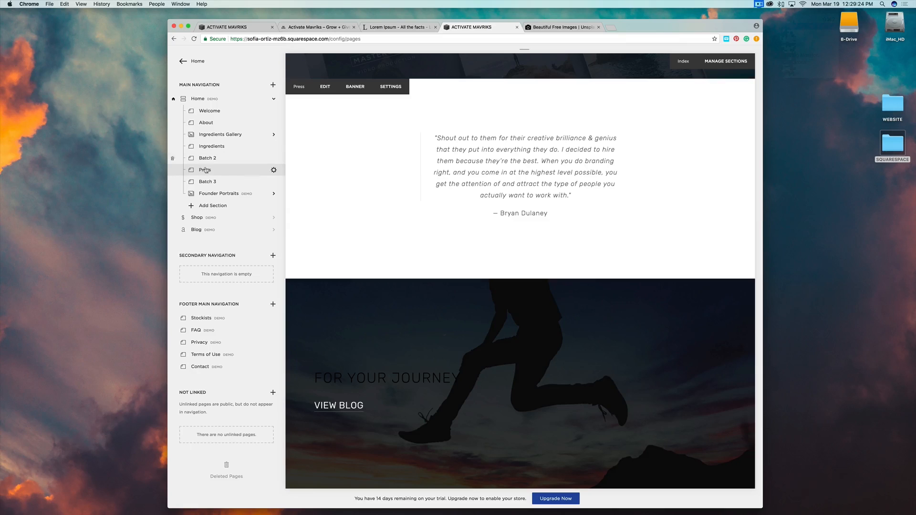
Duplicate the Press page as Copy of Press and move it into Home after Batch 3.
left_click(274, 170)
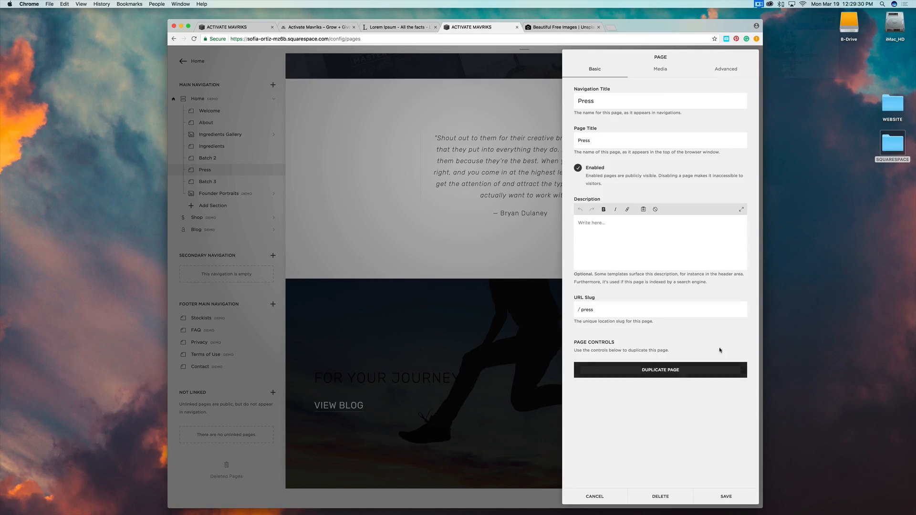
left_click(660, 373)
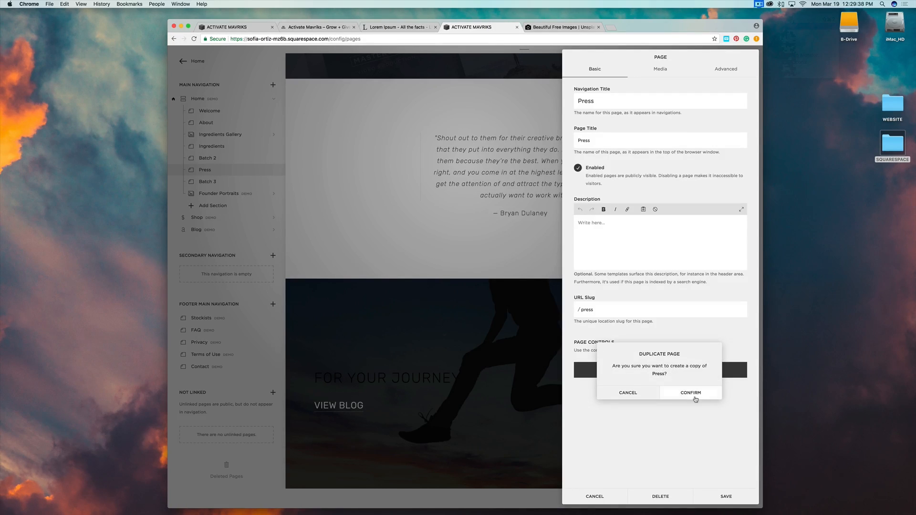
left_click(694, 396)
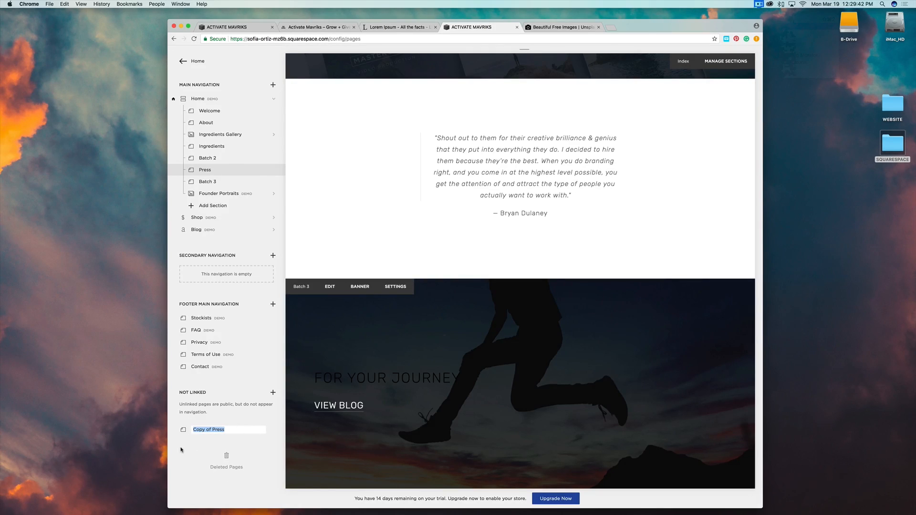
key("Return")
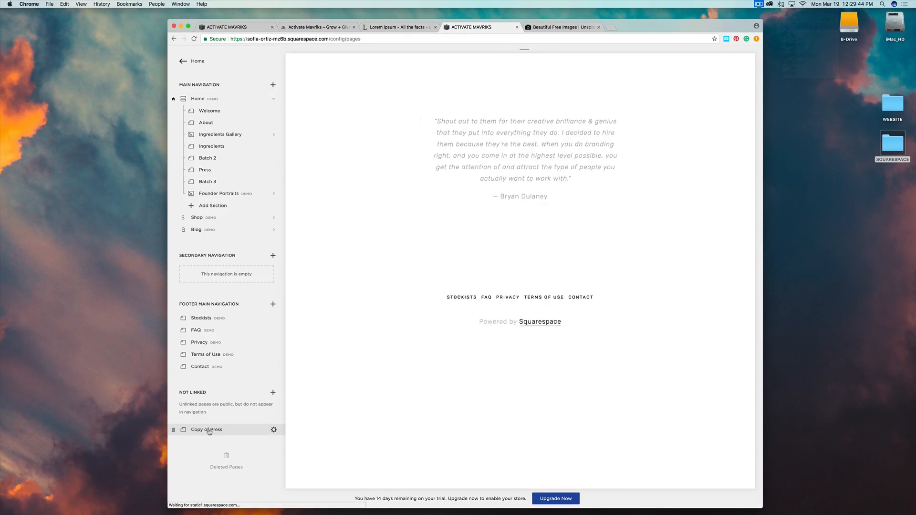
left_click_drag(209, 432, 213, 193)
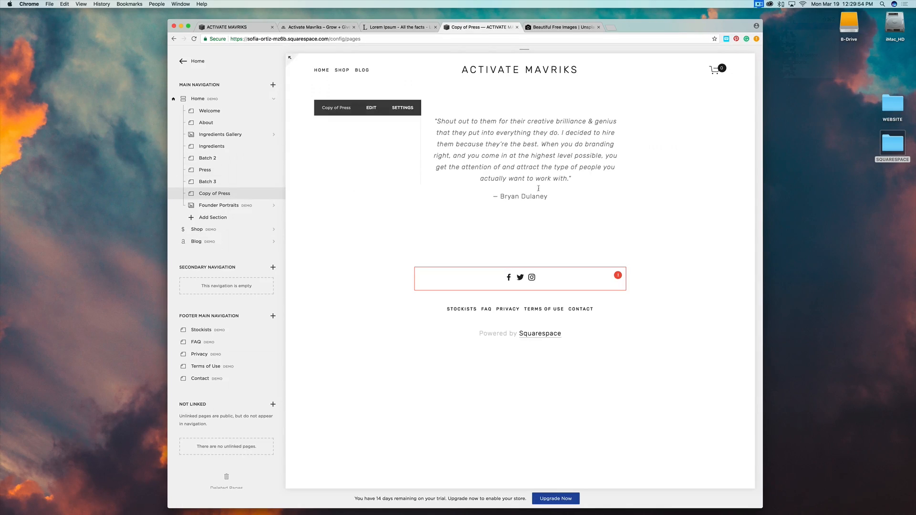
Delete the Founder Portraits section so Copy of Press is the last section above the footer.
left_click(319, 71)
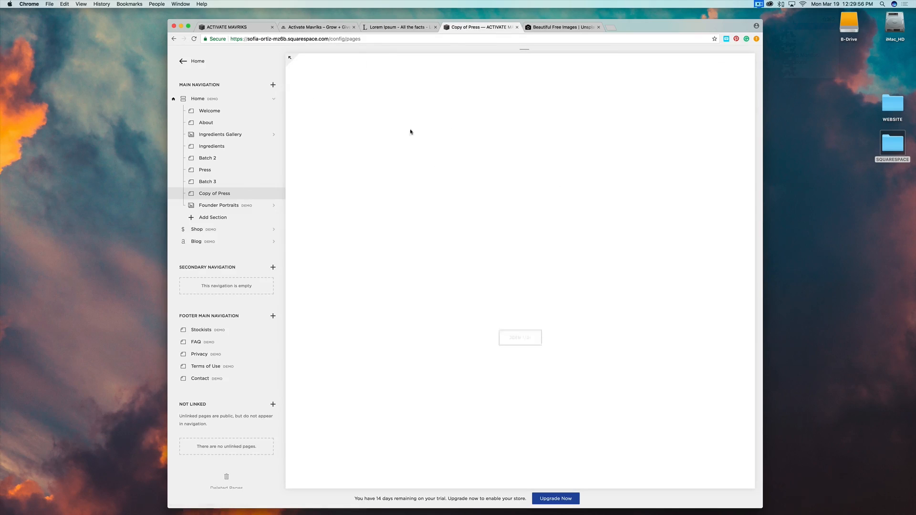
scroll(564, 247, "down", 15)
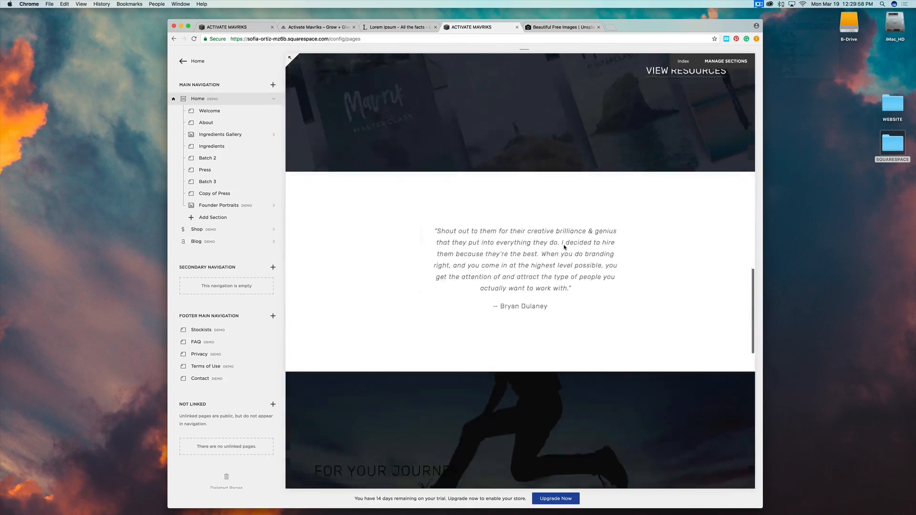
scroll(564, 247, "down", 5)
scroll(564, 245, "up", 6)
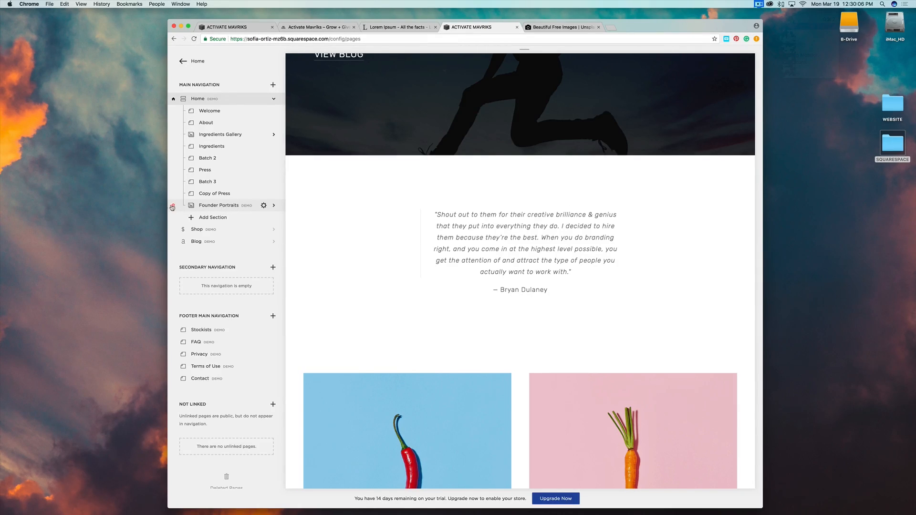
scroll(392, 191, "up", 20)
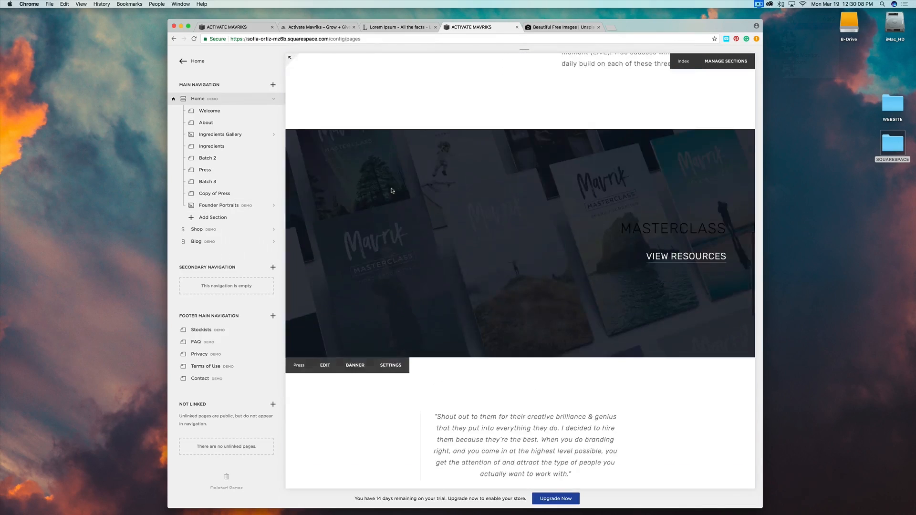
scroll(392, 191, "down", 12)
scroll(391, 190, "down", 6)
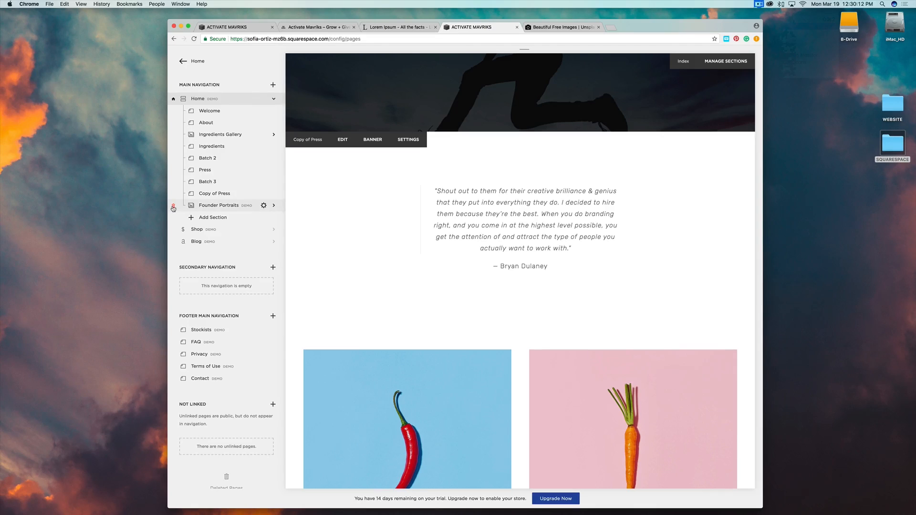
left_click(173, 208)
left_click(267, 228)
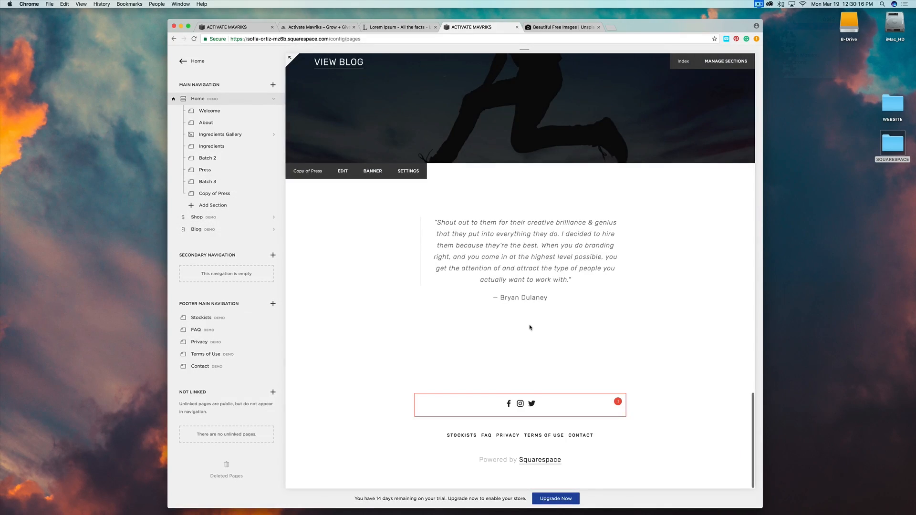
scroll(529, 327, "up", 3)
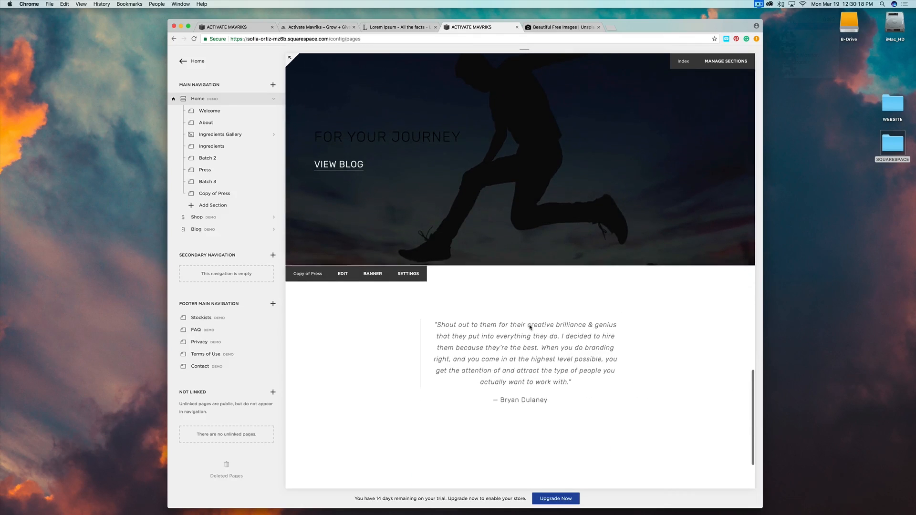
scroll(502, 344, "down", 5)
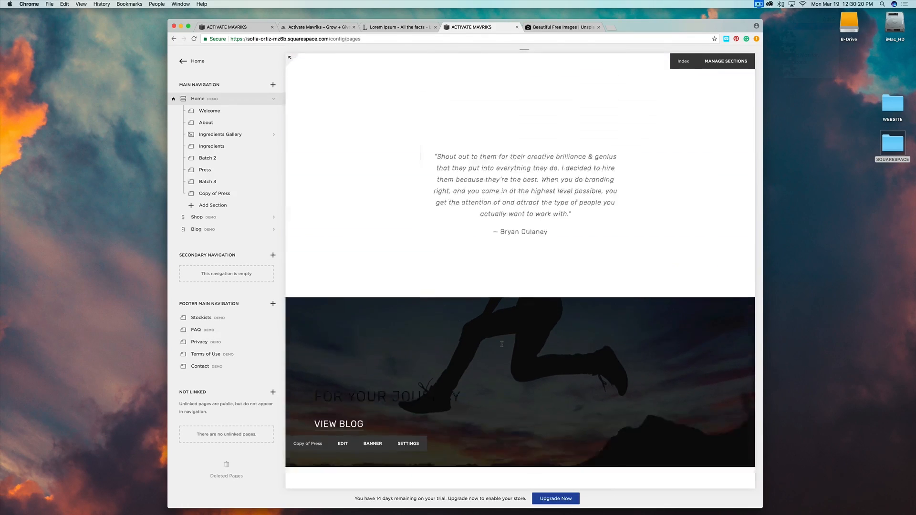
scroll(502, 344, "up", 6)
scroll(502, 344, "down", 14)
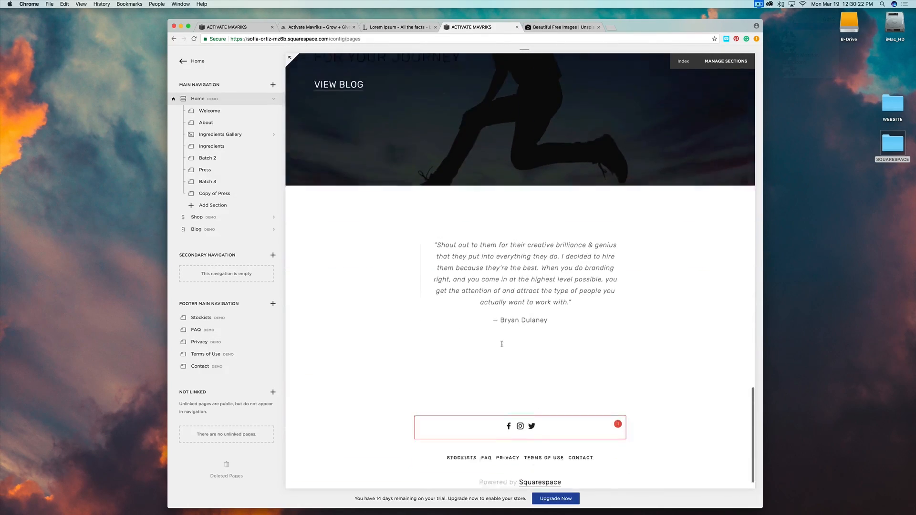
scroll(501, 344, "down", 1)
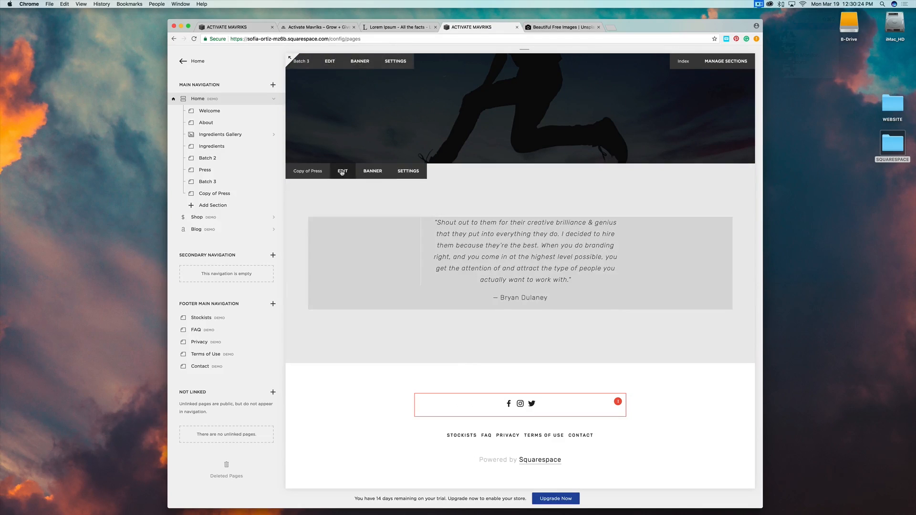
Replace the Copy of Press quote with a centred, non-bold Heading 1 reading THE STORY.
left_click(341, 172)
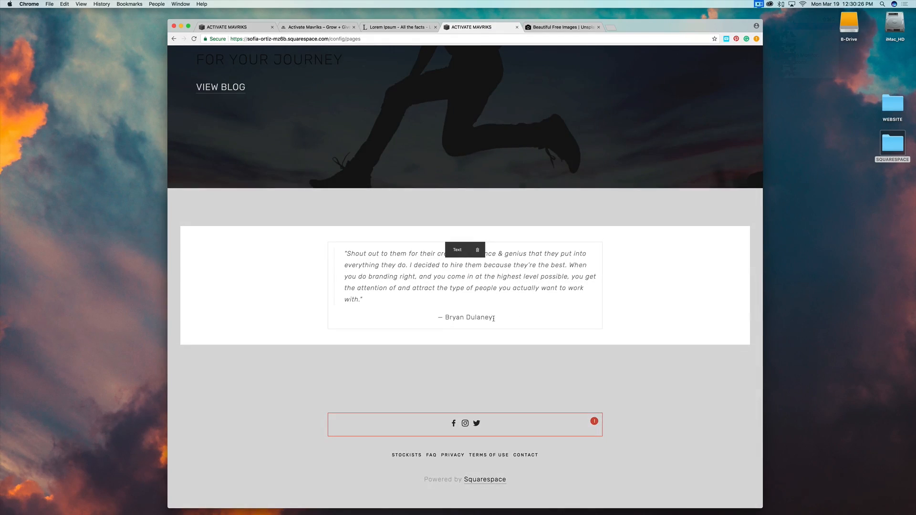
left_click_drag(492, 318, 342, 252)
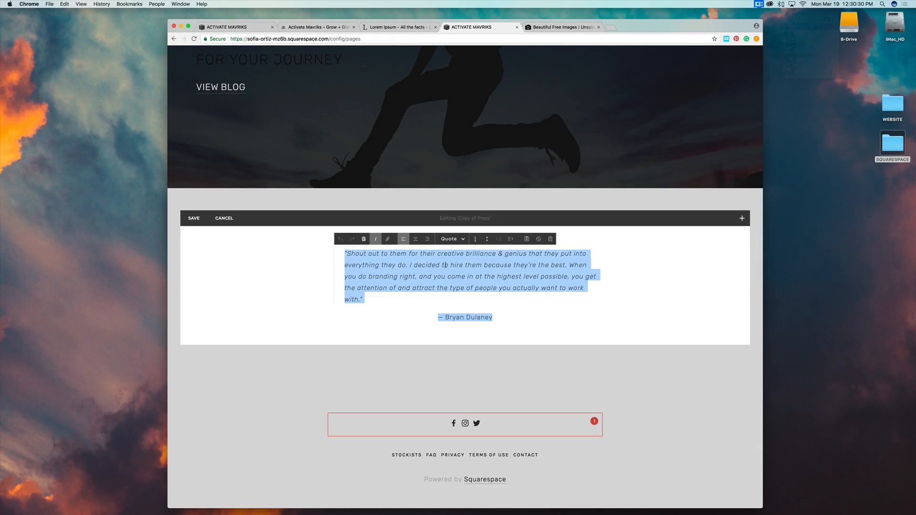
type("THE STORY")
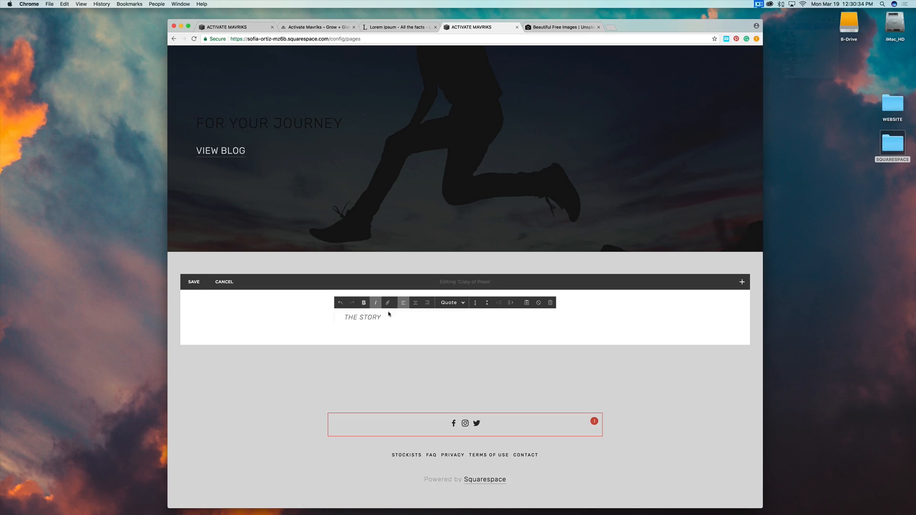
left_click_drag(389, 313, 334, 314)
left_click(364, 303)
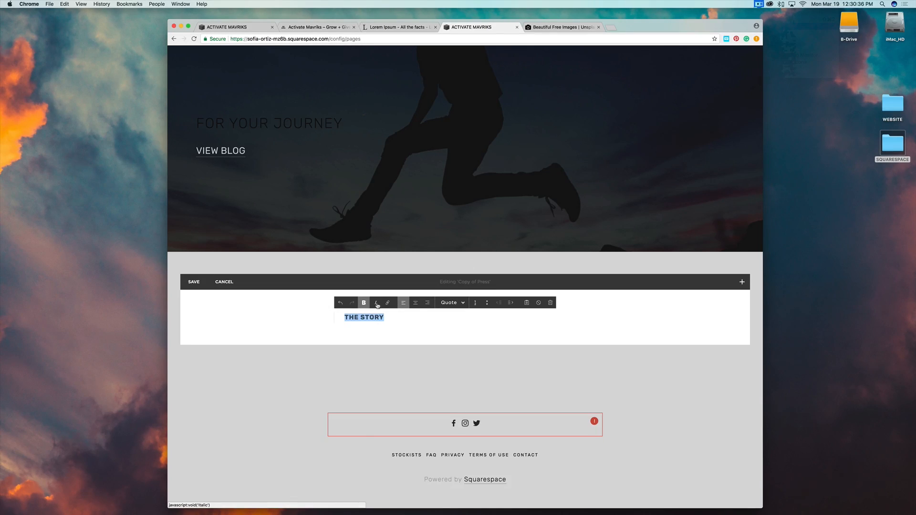
left_click(392, 318)
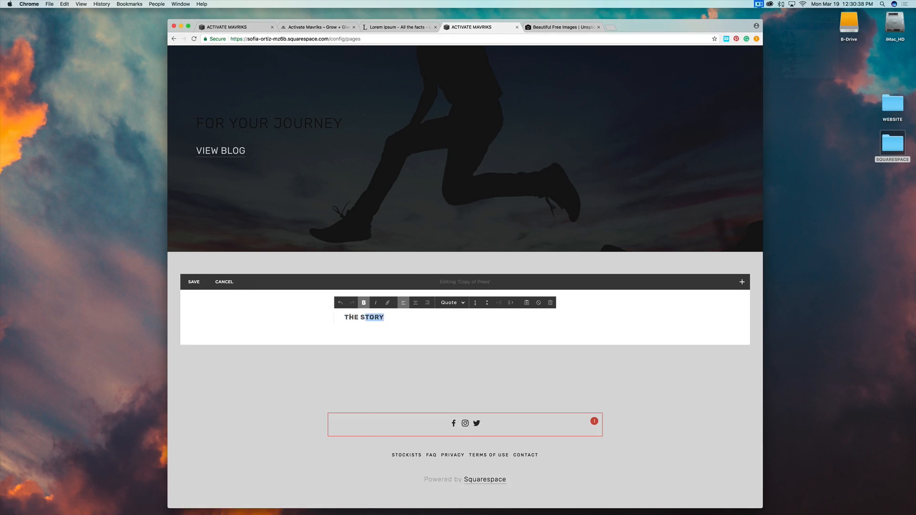
left_click_drag(366, 318, 334, 315)
left_click(368, 306)
left_click(461, 302)
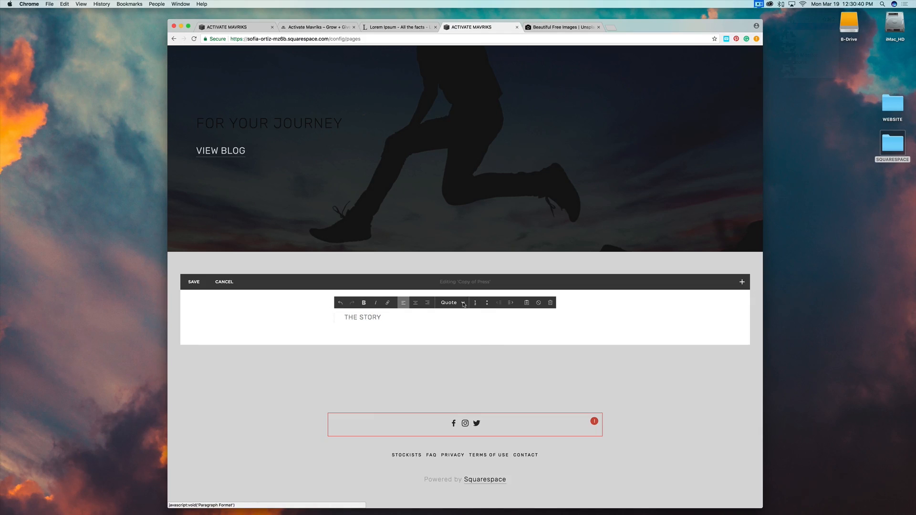
left_click(466, 327)
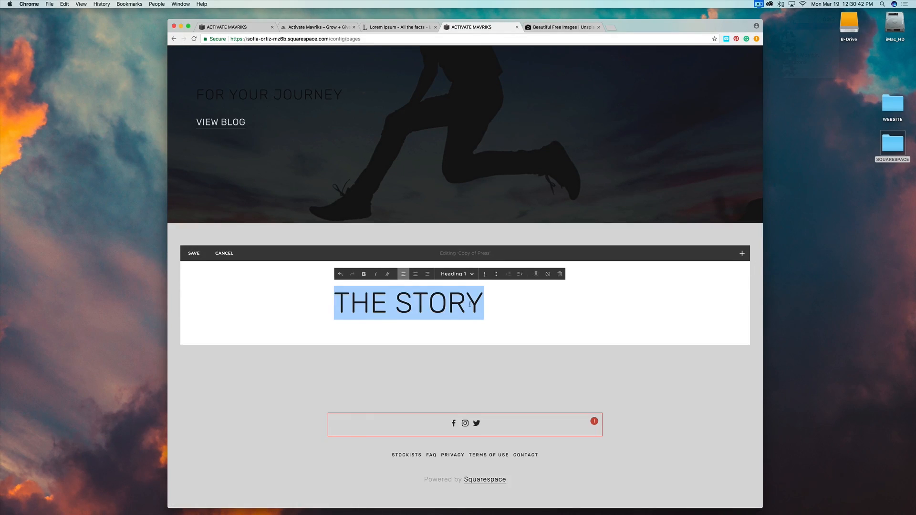
left_click(416, 276)
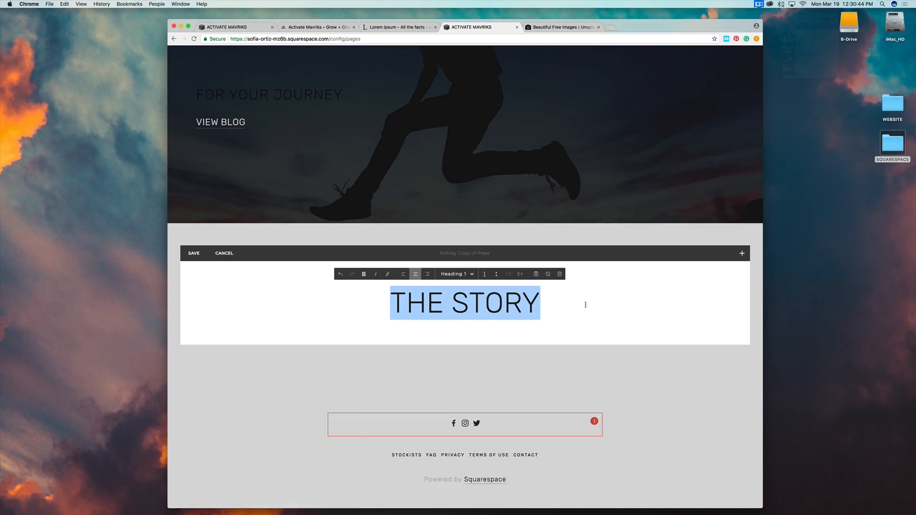
left_click(611, 307)
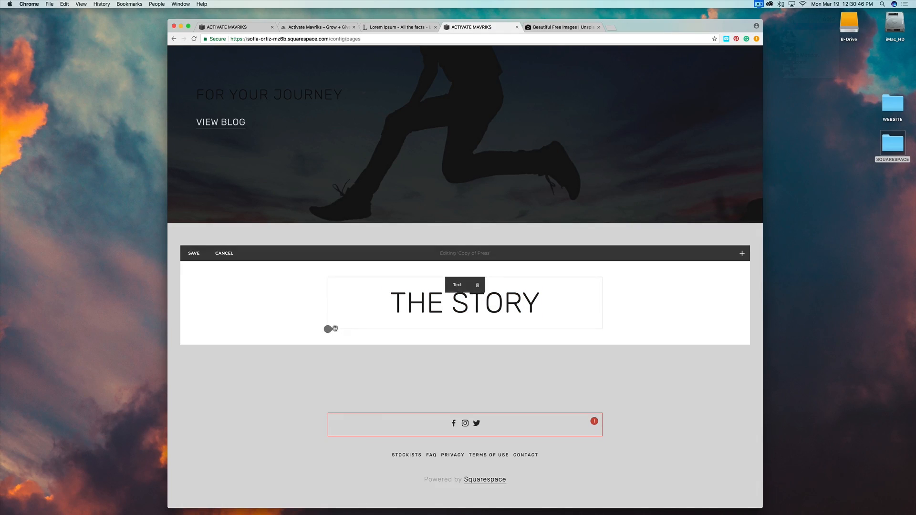
Add a text block with the story paragraph copied from the other site, centre it, and save.
left_click(328, 330)
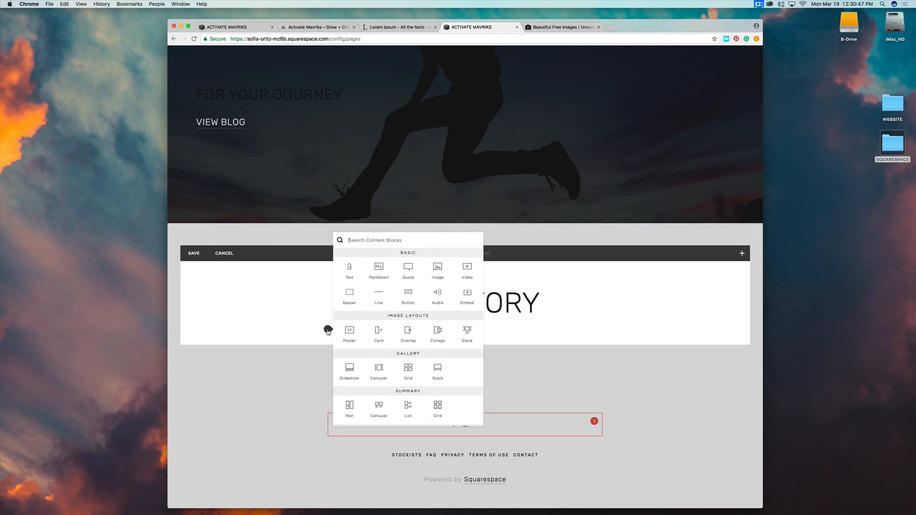
left_click(355, 271)
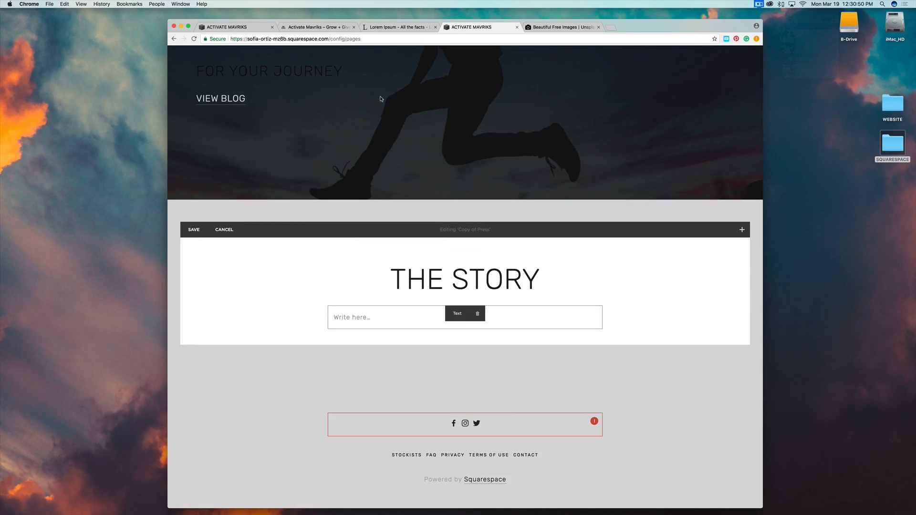
left_click(242, 28)
left_click_drag(421, 260, 623, 385)
key("super+c")
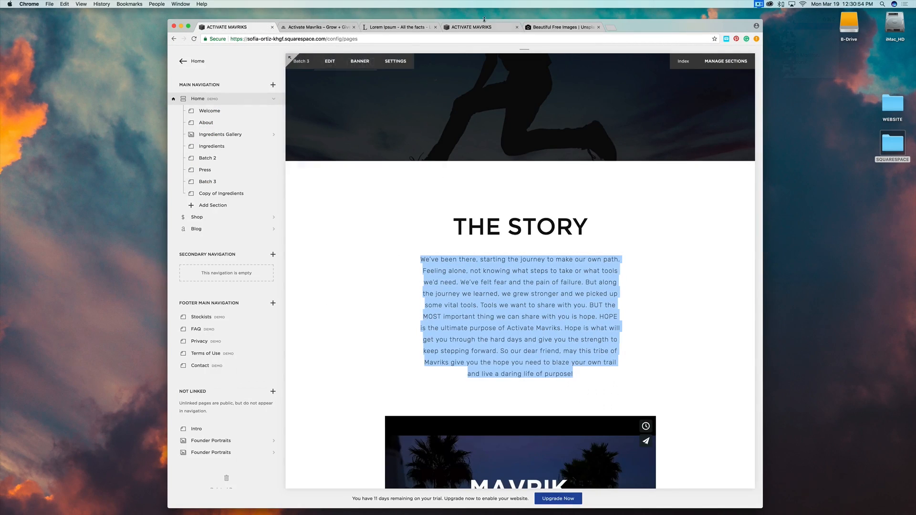
left_click(471, 26)
left_click(339, 316)
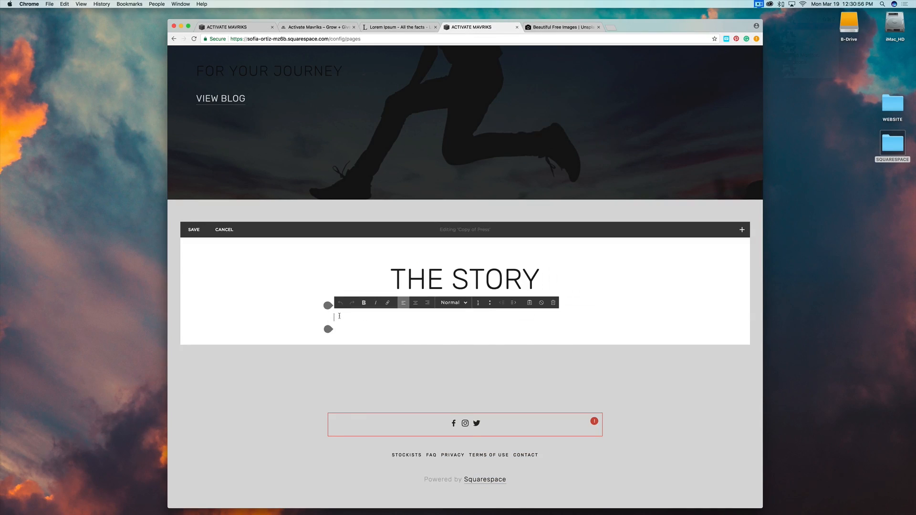
key("super+v")
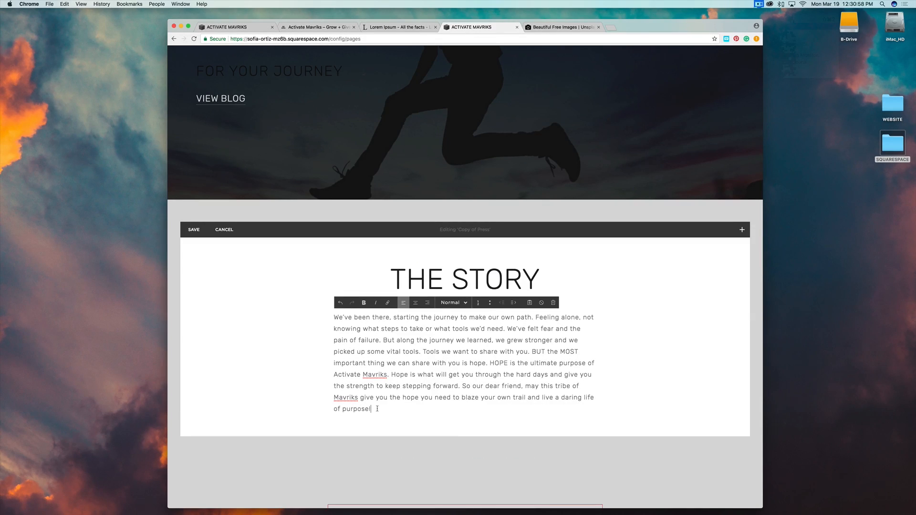
key("super+a")
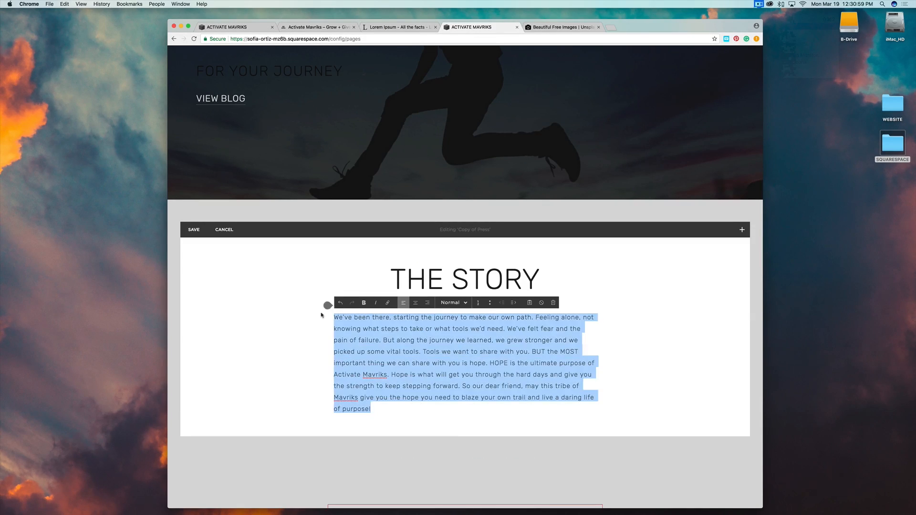
left_click(414, 303)
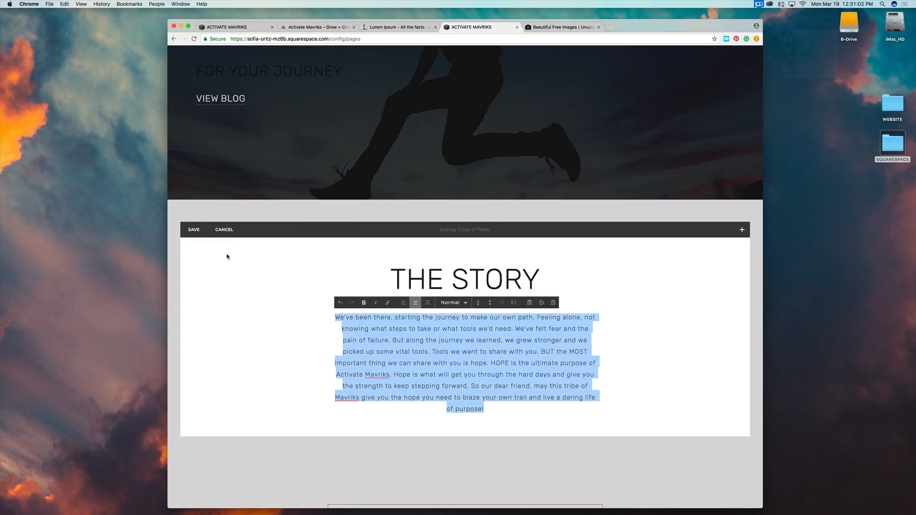
left_click(194, 229)
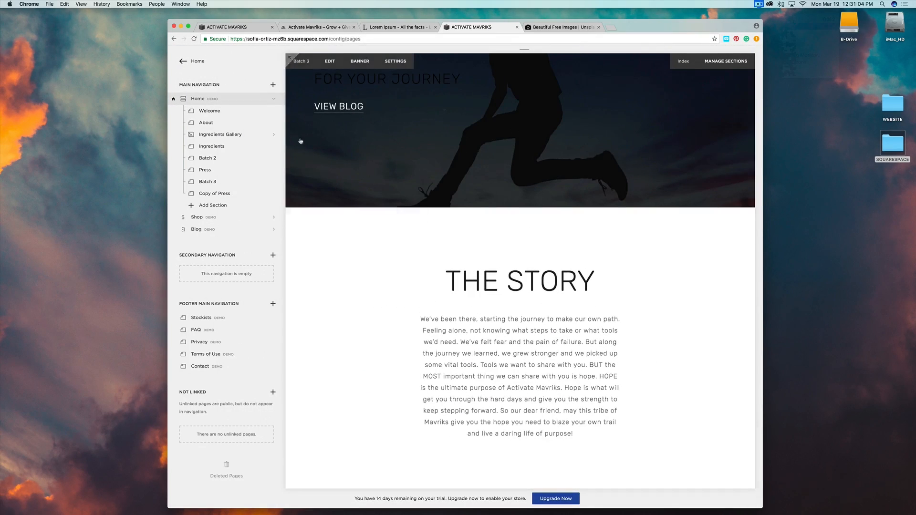
scroll(466, 193, "up", 20)
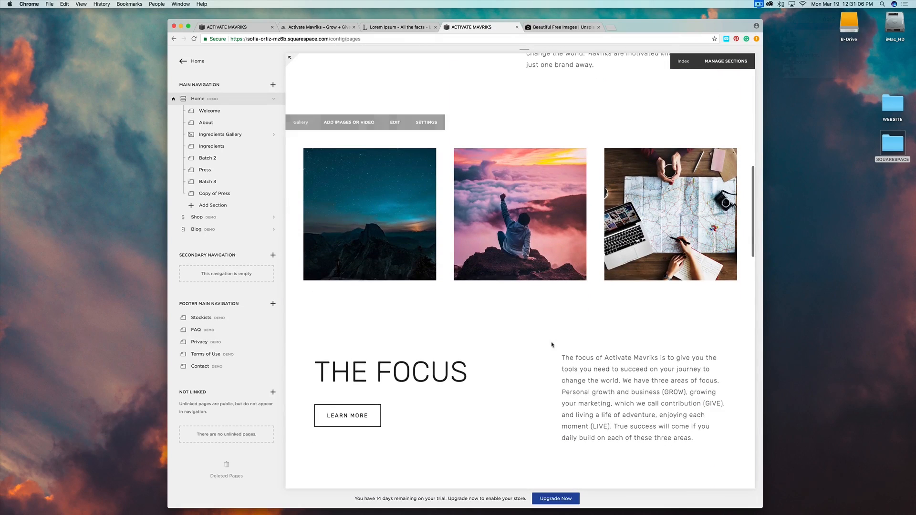
scroll(462, 369, "up", 8)
scroll(462, 368, "down", 8)
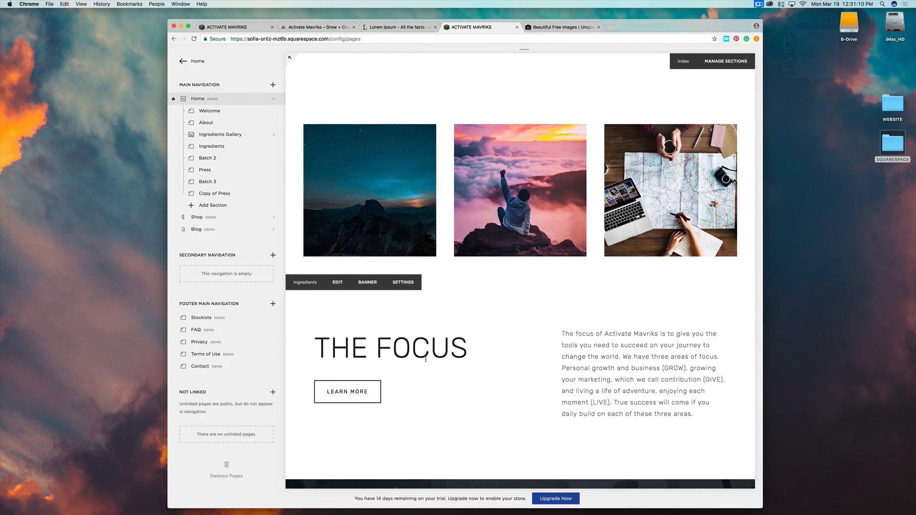
scroll(458, 311, "up", 5)
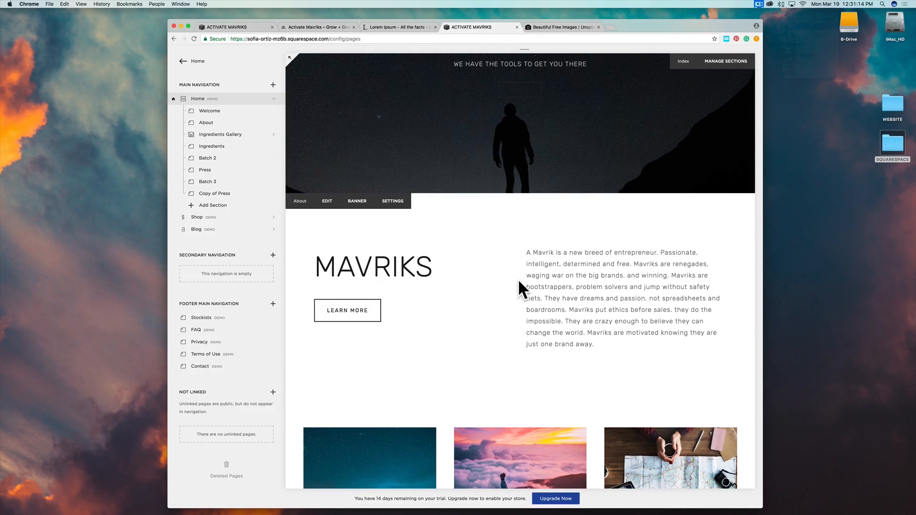
scroll(450, 337, "down", 3)
scroll(451, 337, "down", 5)
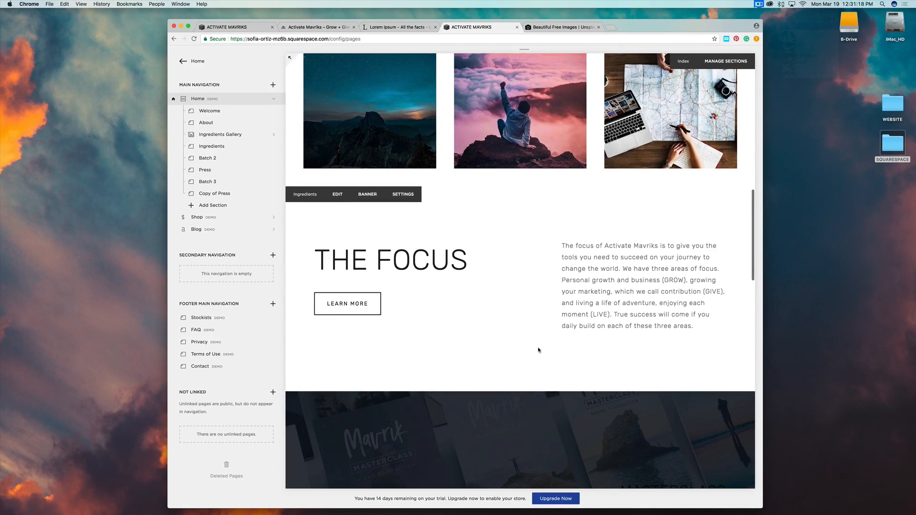
scroll(538, 350, "down", 15)
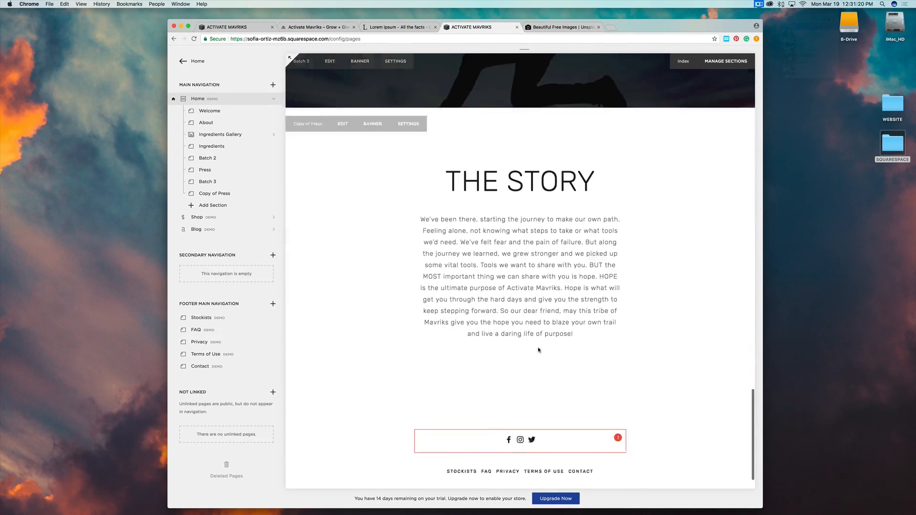
scroll(538, 350, "down", 2)
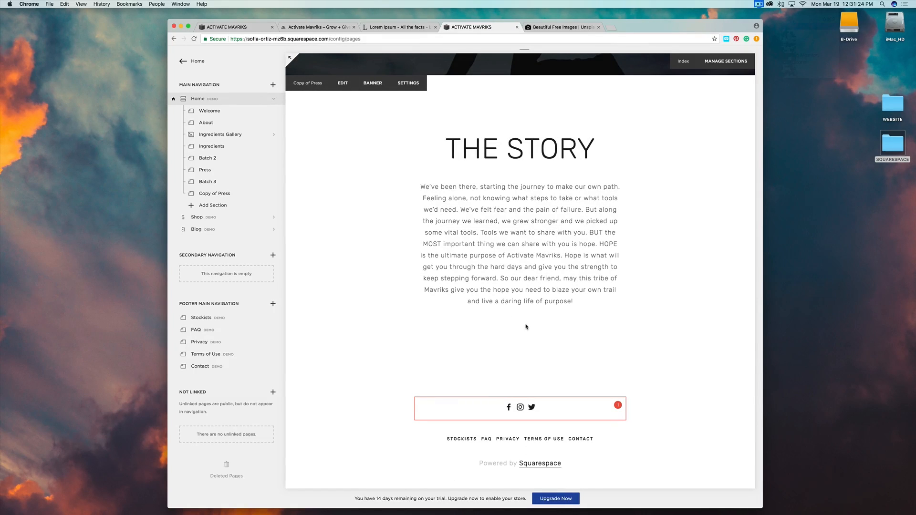
Discard the unsaved section edits and reopen Copy of Press with THE STORY for editing.
left_click(343, 83)
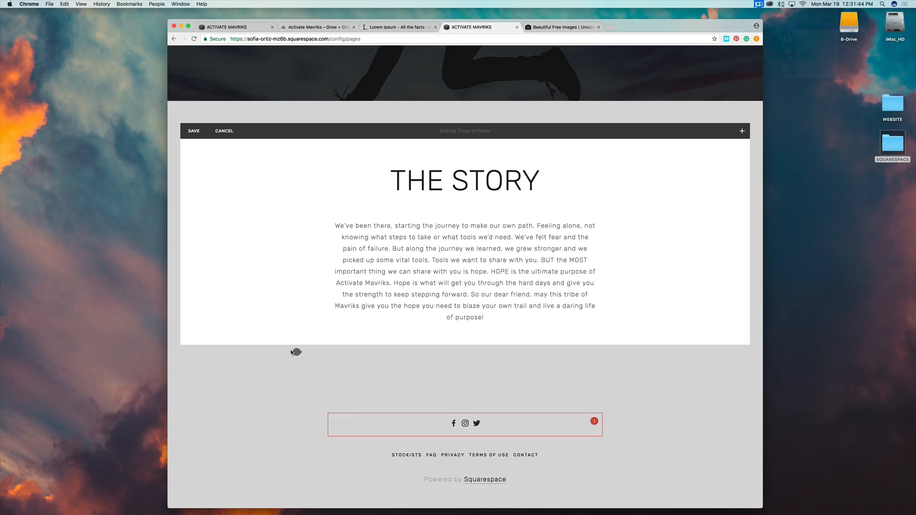
left_click(224, 131)
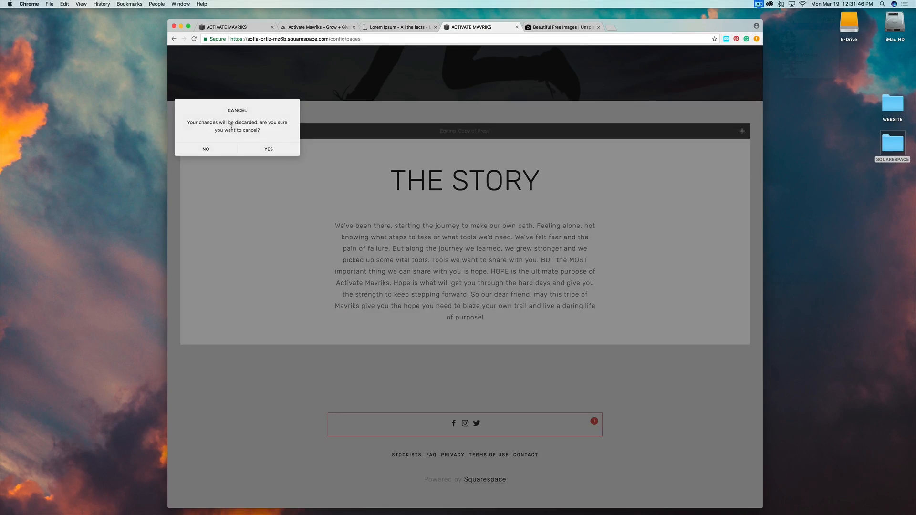
left_click(268, 149)
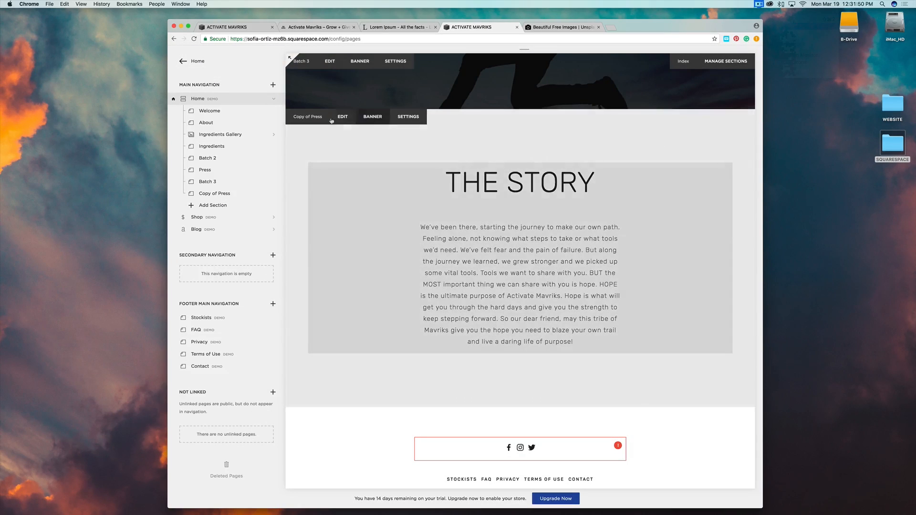
left_click(341, 117)
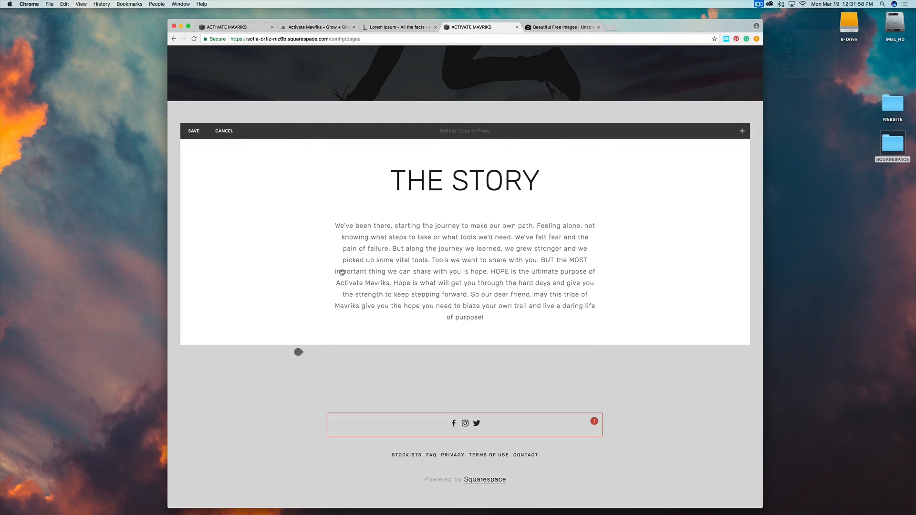
Insert a video block above THE STORY and copy the MAVRIK Vimeo link from the other site.
left_click(298, 155)
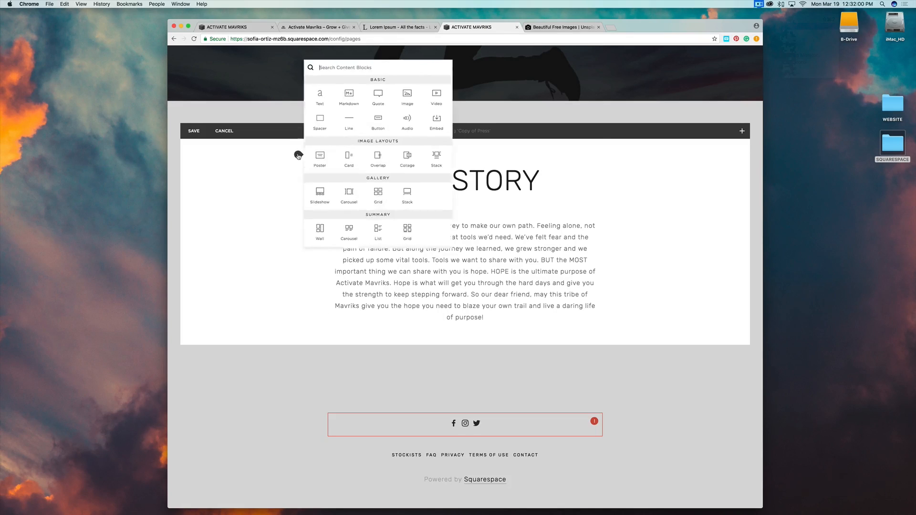
left_click(435, 91)
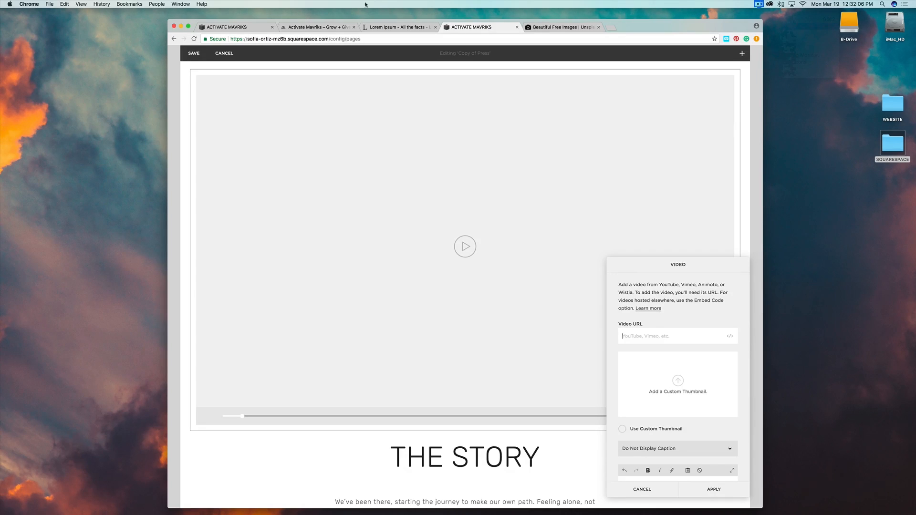
left_click(229, 26)
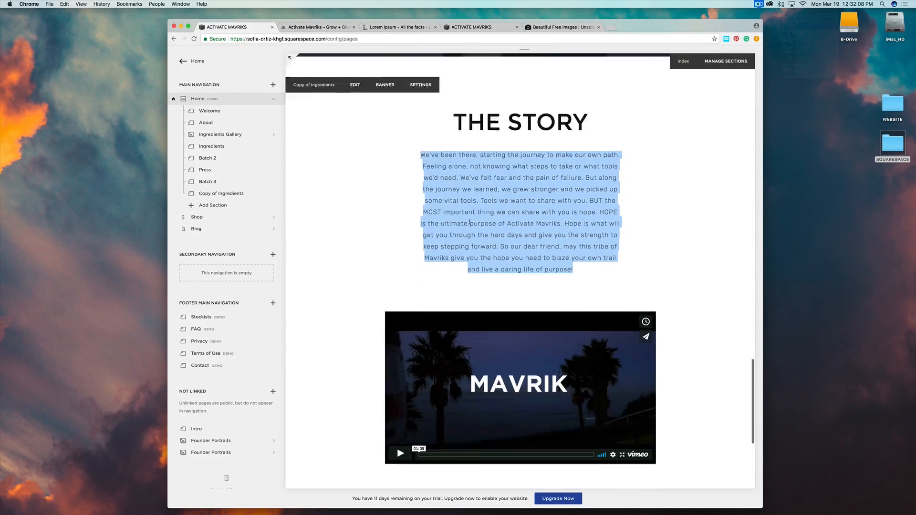
scroll(470, 222, "down", 4)
left_click(353, 62)
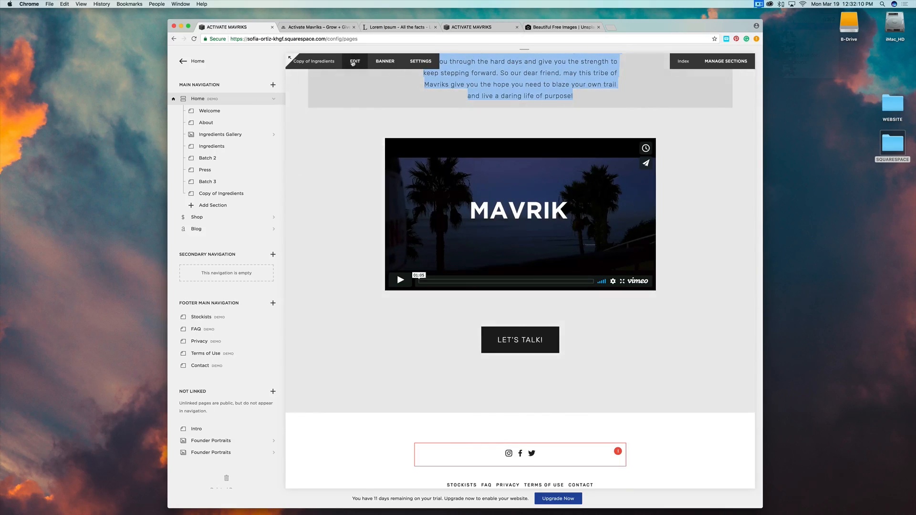
scroll(510, 235, "down", 4)
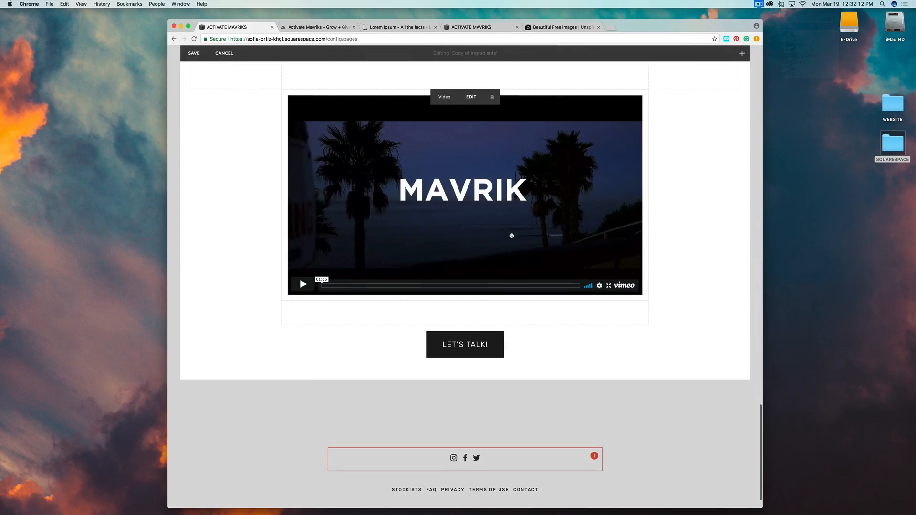
left_click(471, 97)
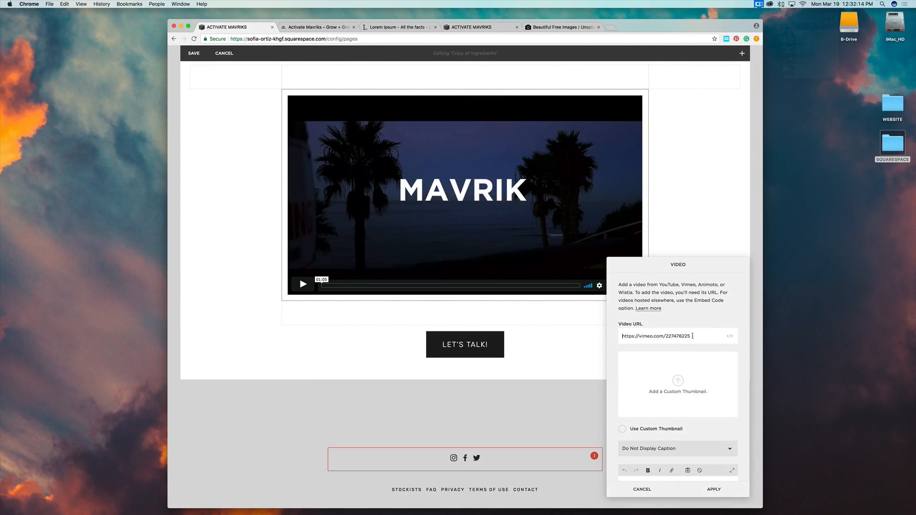
left_click_drag(692, 336, 620, 338)
key("super+c")
left_click(642, 489)
Paste the MAVRIK Vimeo link into the new video block's URL.
left_click(462, 29)
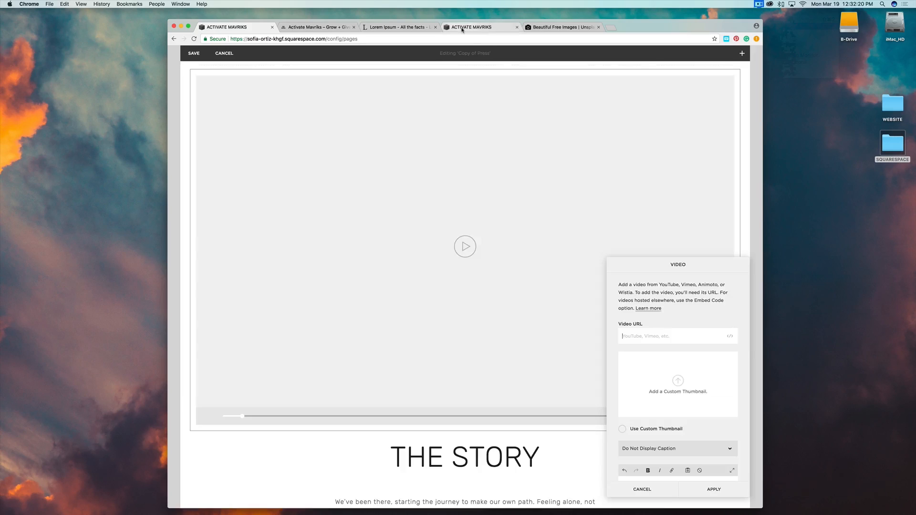
left_click(462, 29)
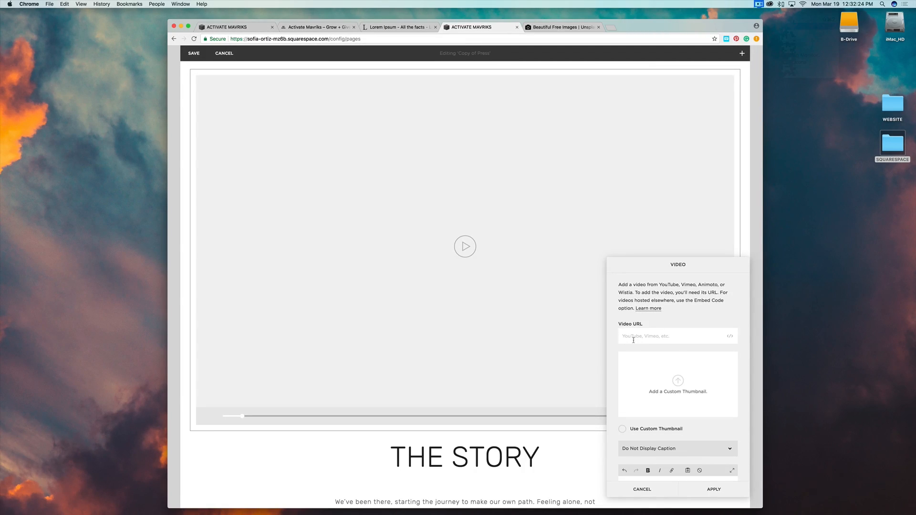
key("super+v")
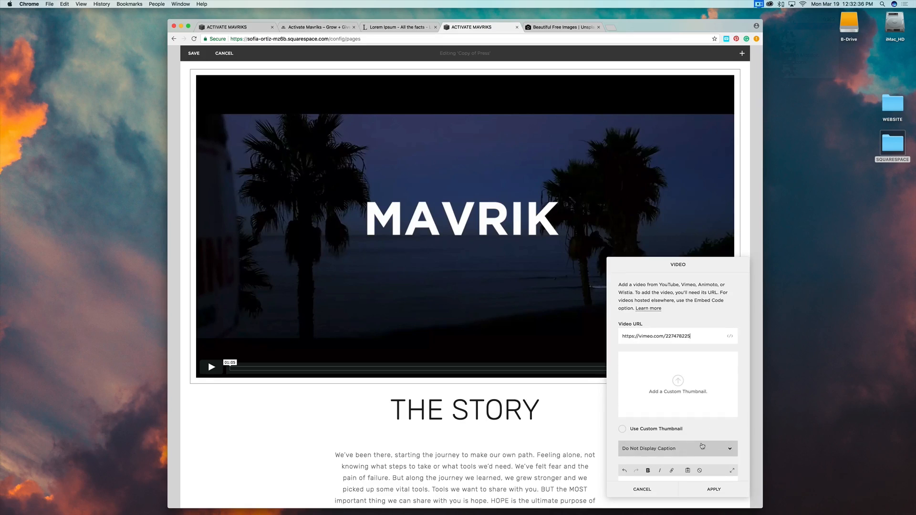
scroll(702, 446, "down", 2)
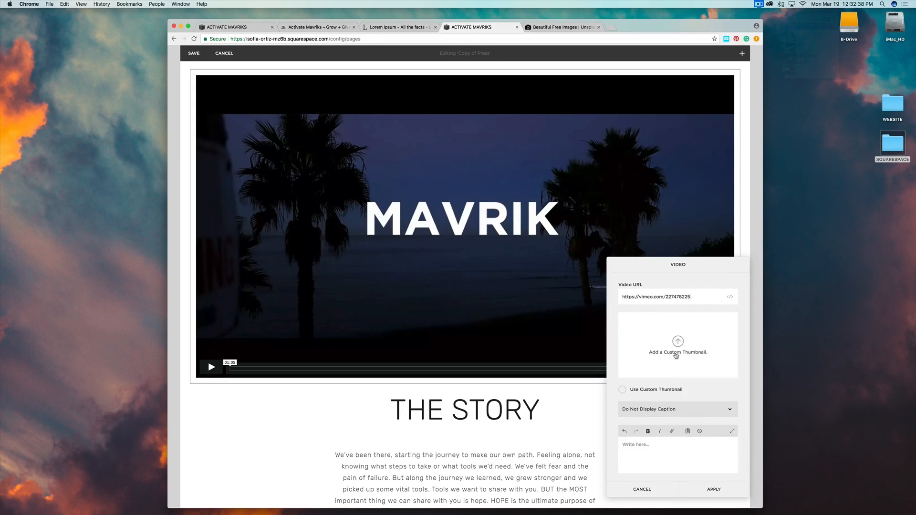
Apply the video settings and move THE STORY text block above the video.
left_click(713, 489)
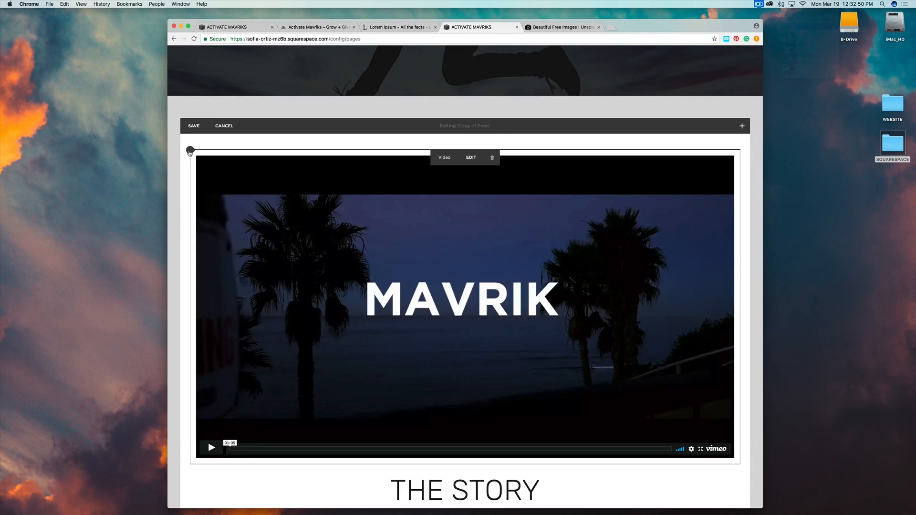
left_click(190, 150)
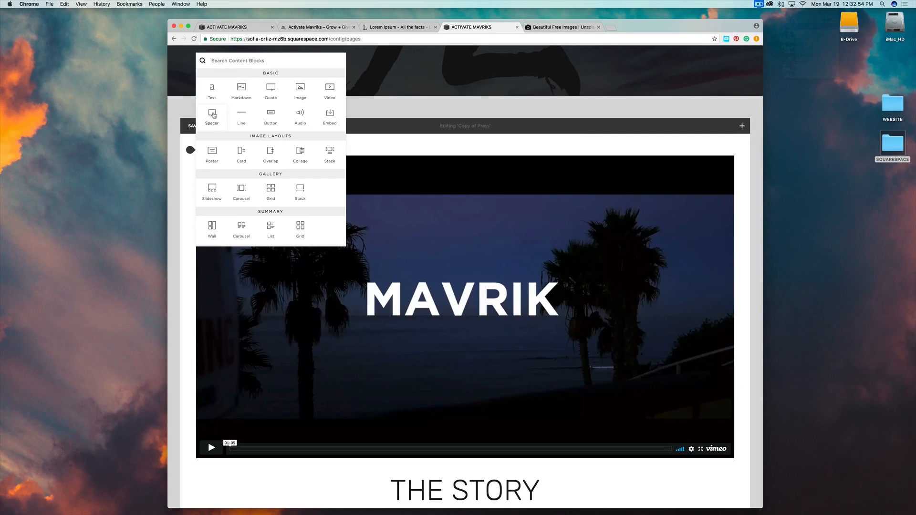
left_click(386, 144)
scroll(378, 232, "down", 5)
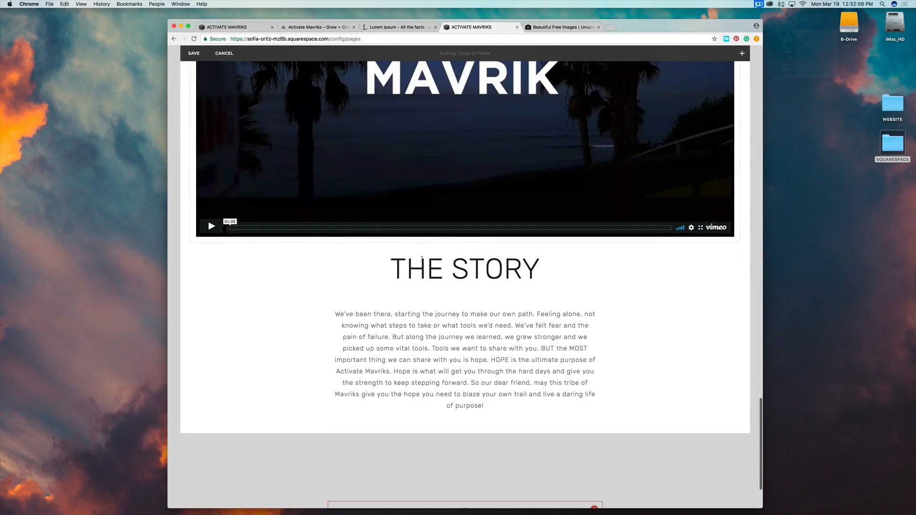
left_click_drag(456, 248, 272, 117)
scroll(518, 263, "down", 8)
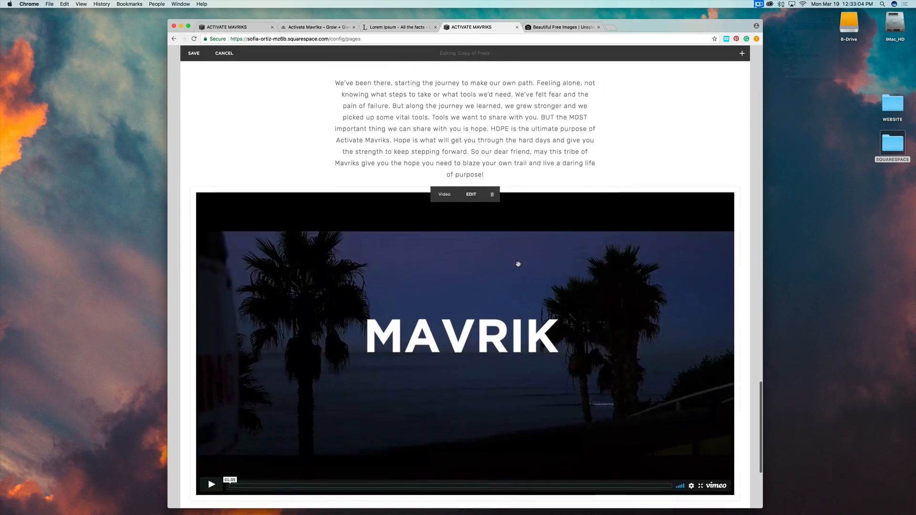
scroll(199, 253, "up", 5)
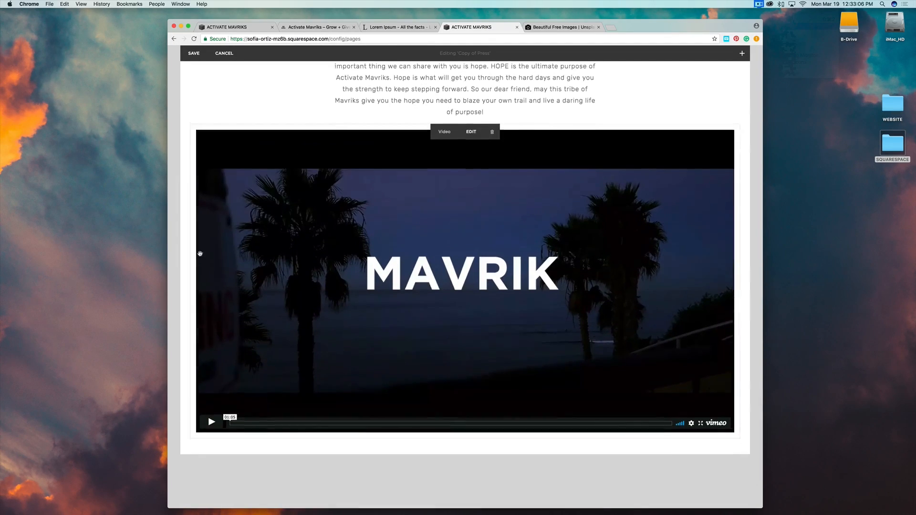
Add a spacer block to the left of the video and narrow it.
left_click(190, 222)
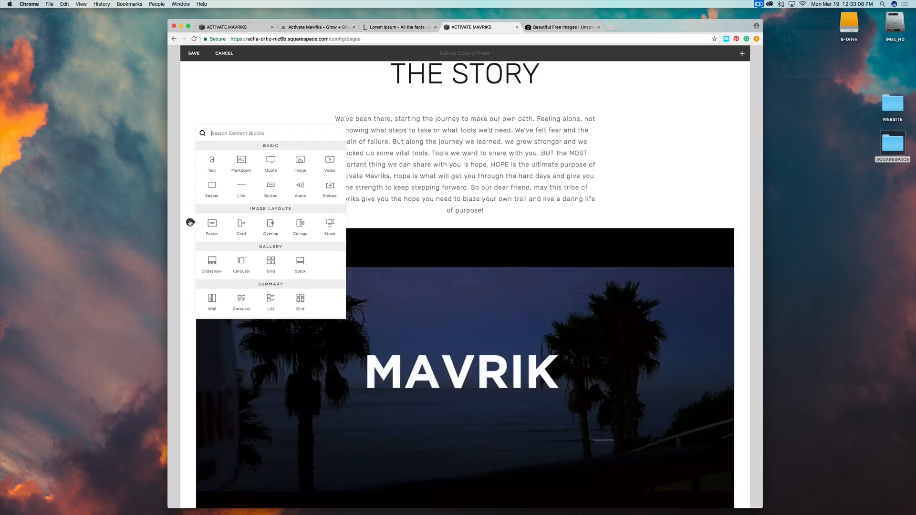
left_click(212, 185)
scroll(467, 229, "up", 5)
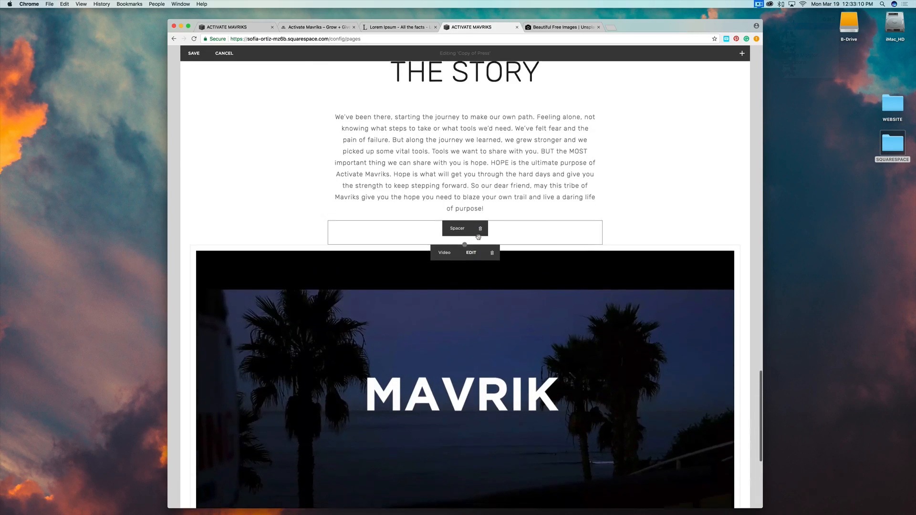
left_click_drag(457, 206, 264, 265)
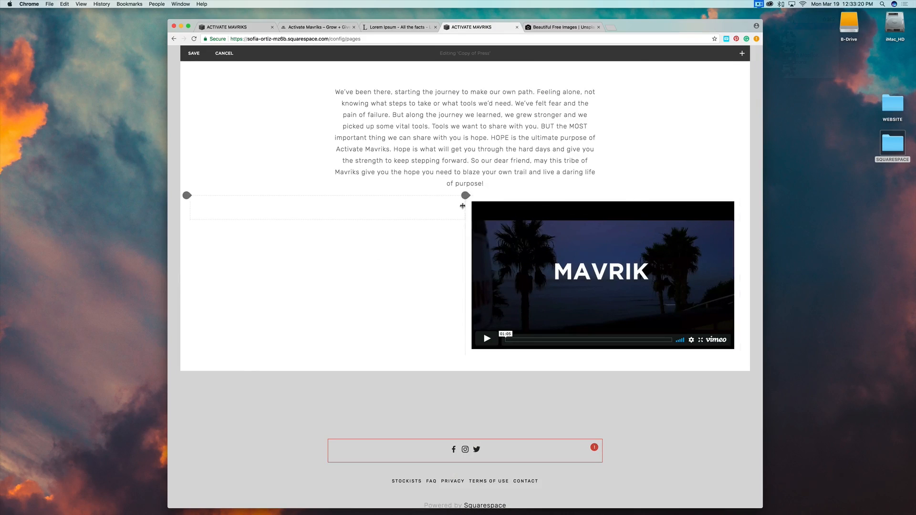
left_click_drag(444, 207, 345, 206)
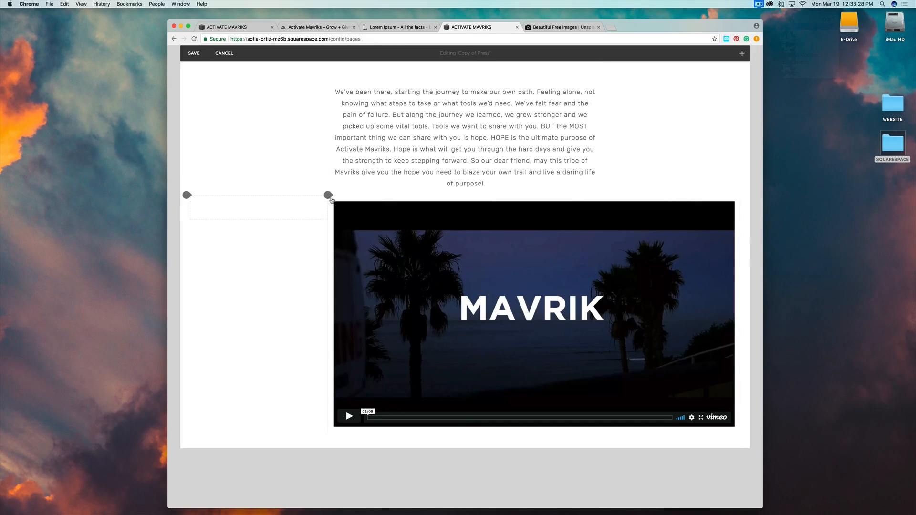
Add a second spacer on the video's right and adjust the column widths to centre the video.
left_click(328, 196)
left_click(352, 156)
scroll(352, 156, "down", 3)
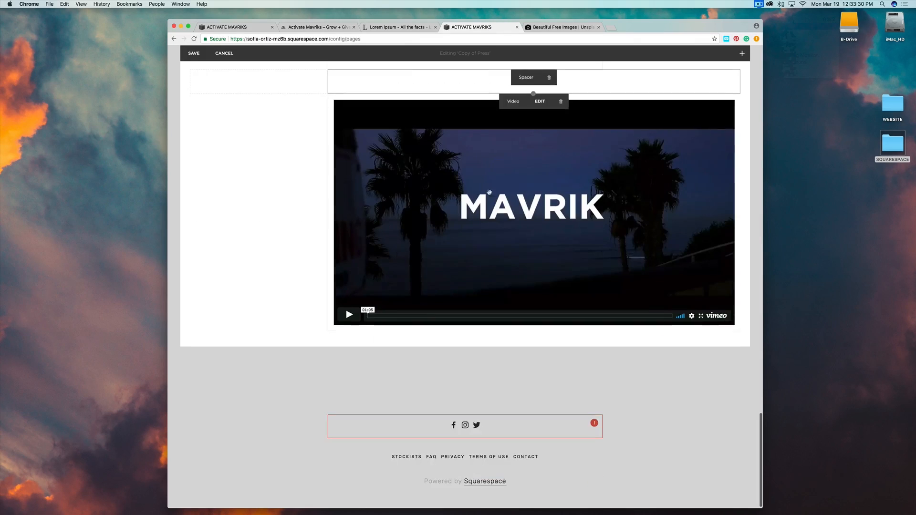
scroll(549, 205, "up", 5)
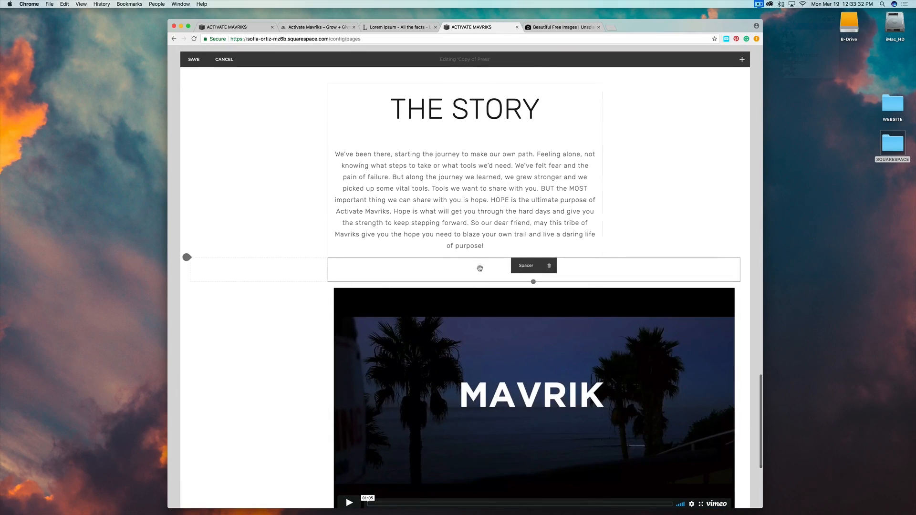
left_click_drag(524, 266, 710, 309)
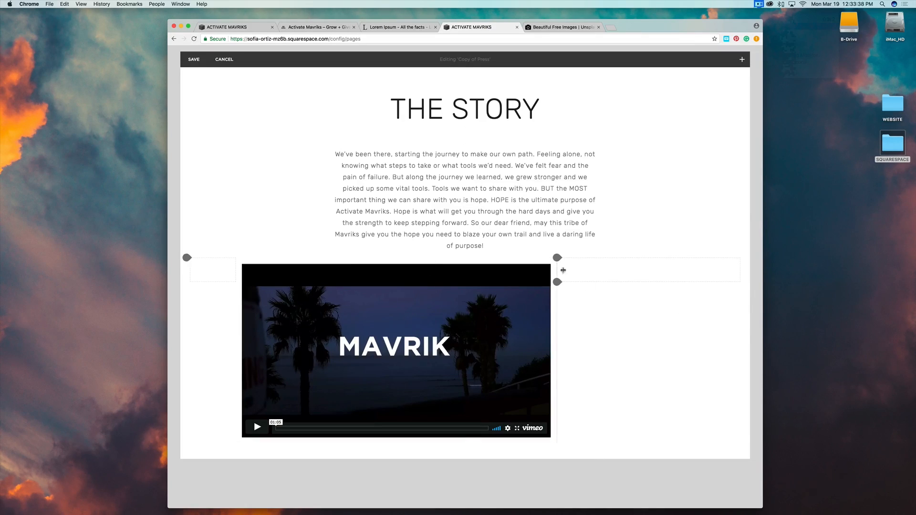
left_click_drag(563, 270, 657, 270)
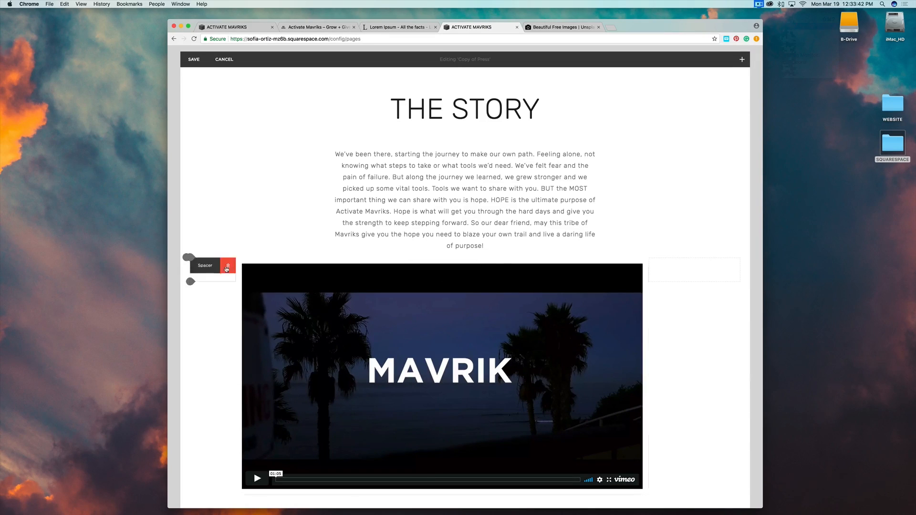
scroll(241, 271, "down", 1)
left_click_drag(246, 273, 272, 271)
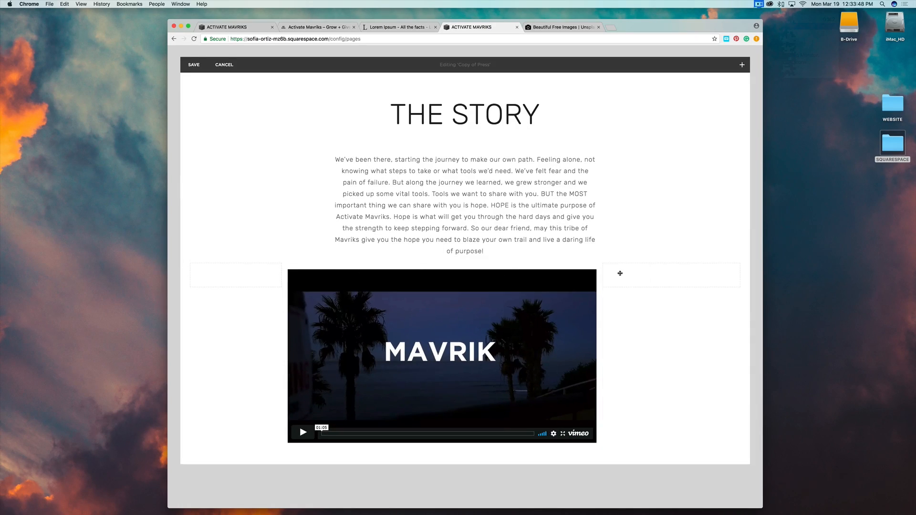
mouse_move(646, 272)
left_mouse_down()
mouse_move(673, 277)
mouse_move(613, 272)
mouse_move(646, 276)
left_mouse_up()
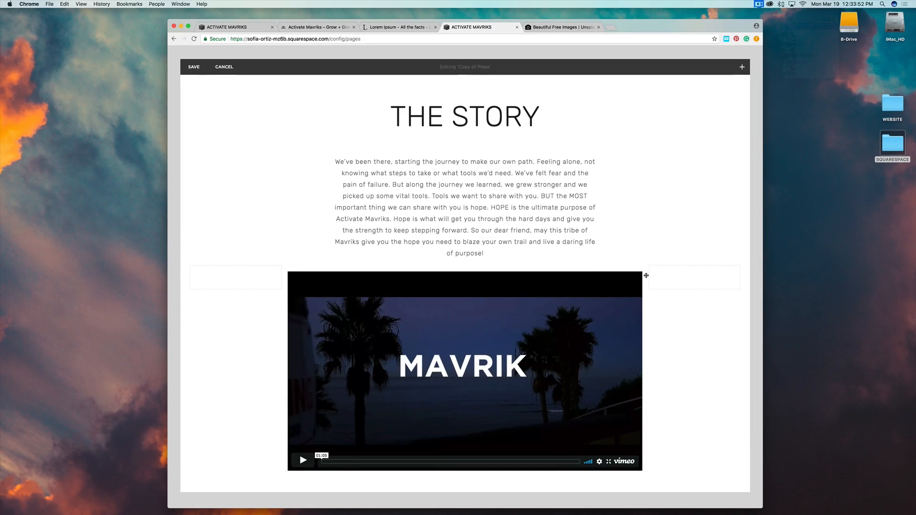
scroll(678, 390, "up", 2)
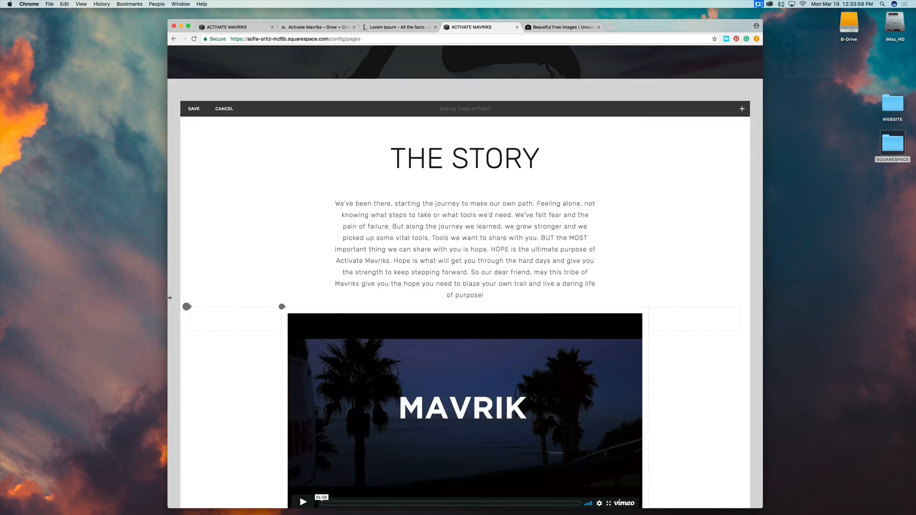
Add spacer blocks above and below the MAVRIK video.
left_click(281, 307)
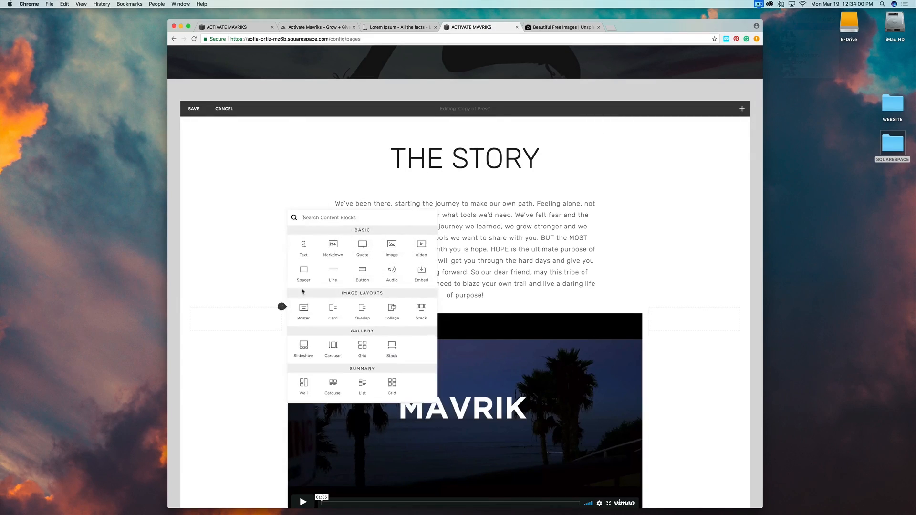
left_click(304, 272)
scroll(726, 275, "up", 5)
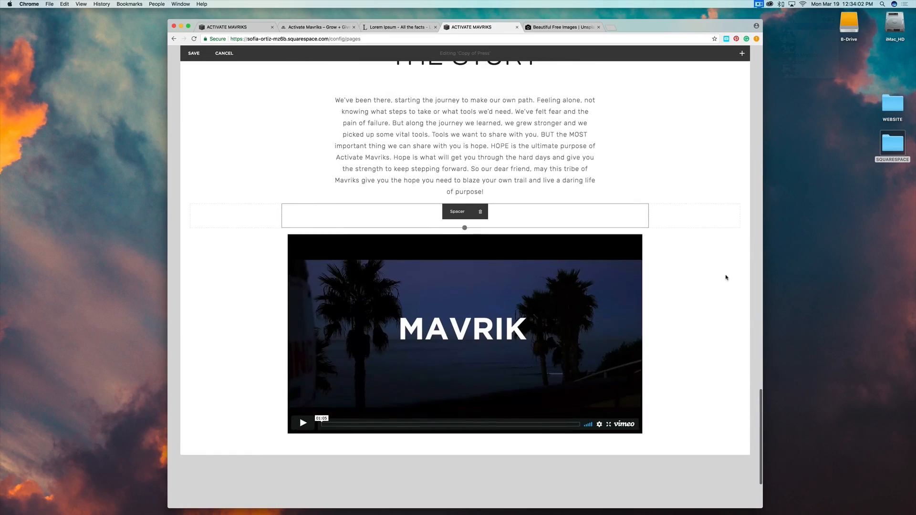
scroll(726, 277, "down", 4)
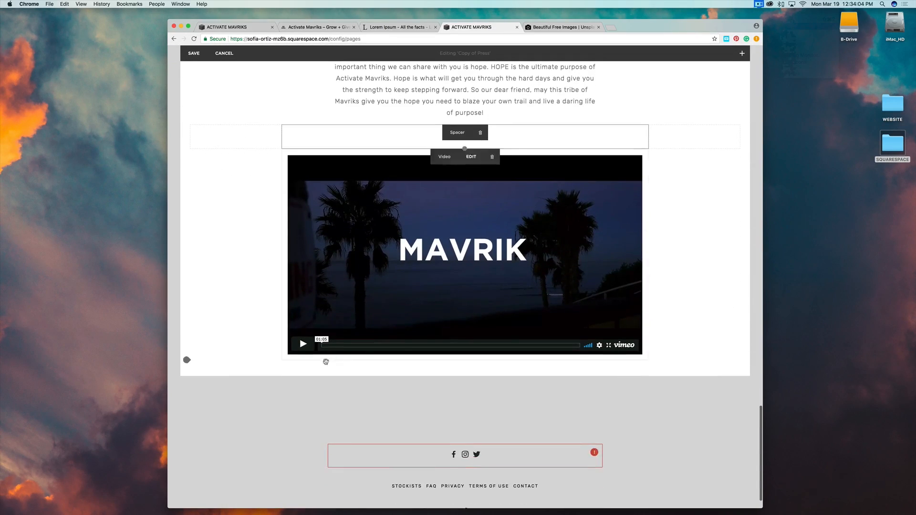
left_click(282, 361)
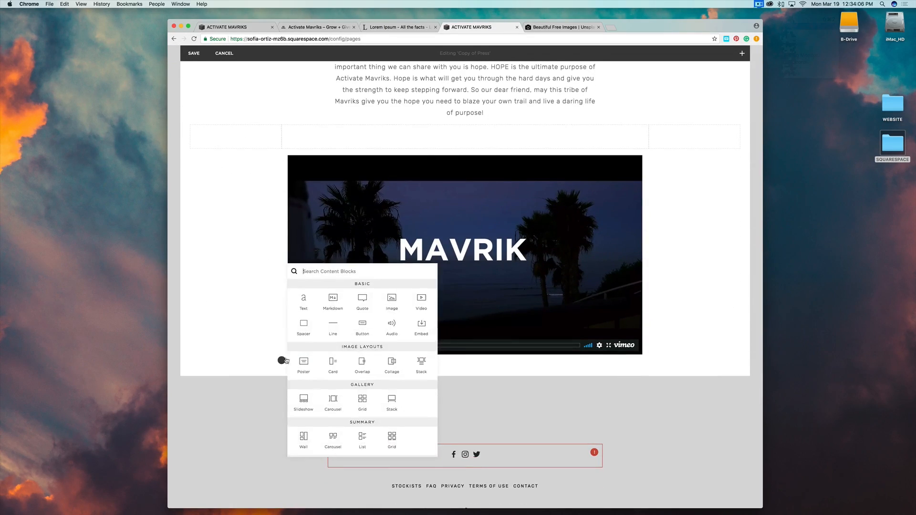
left_click(304, 326)
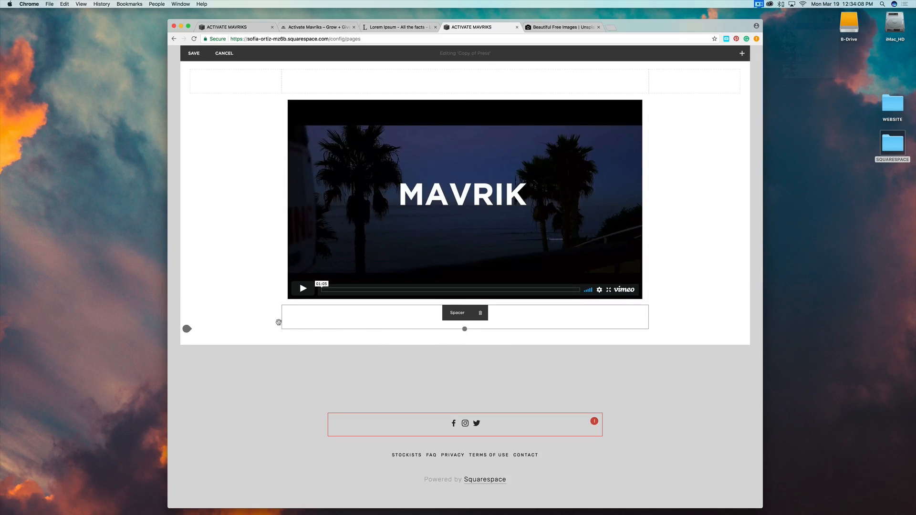
Insert a Large button below the video labelled "Let's Talk!" and apply it.
left_click(281, 329)
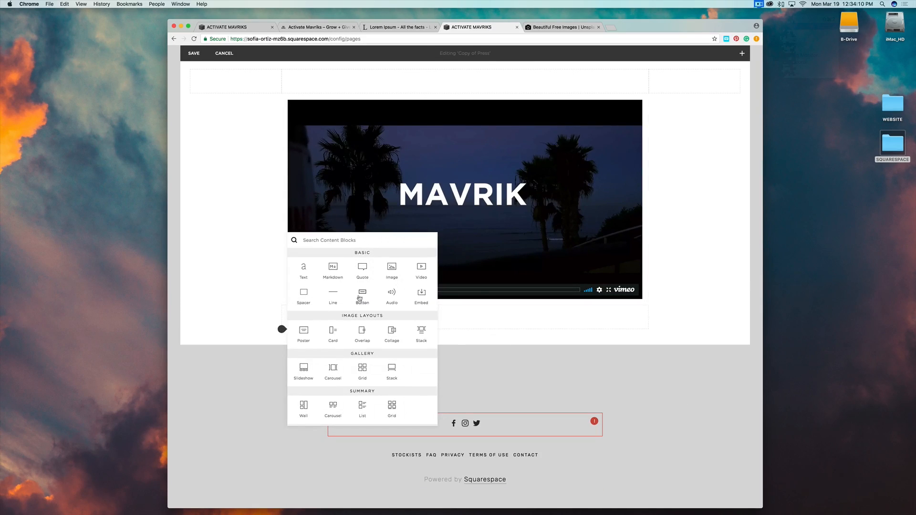
left_click(648, 395)
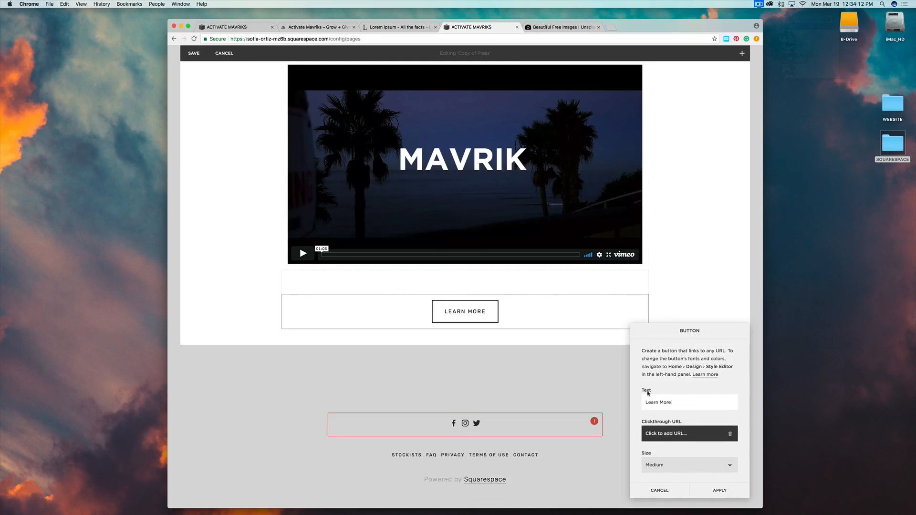
left_click(667, 472)
left_click(666, 472)
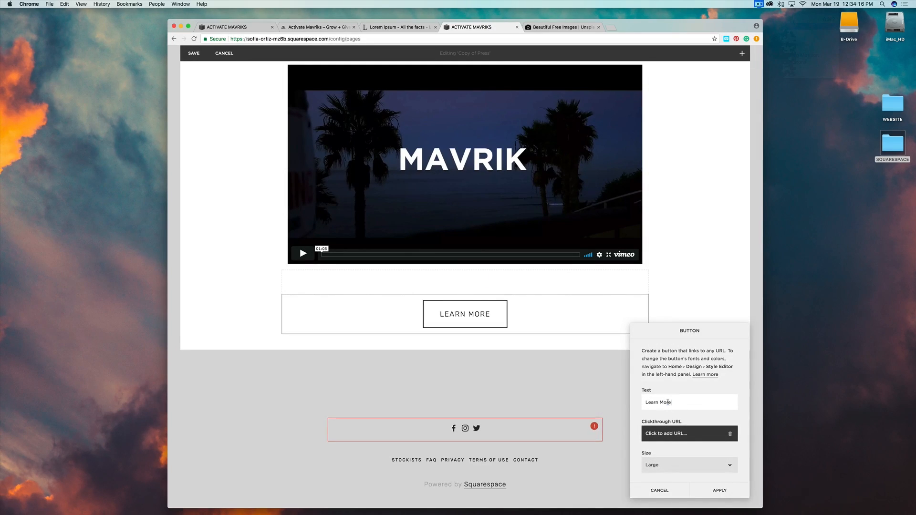
triple_click(668, 402)
type("T")
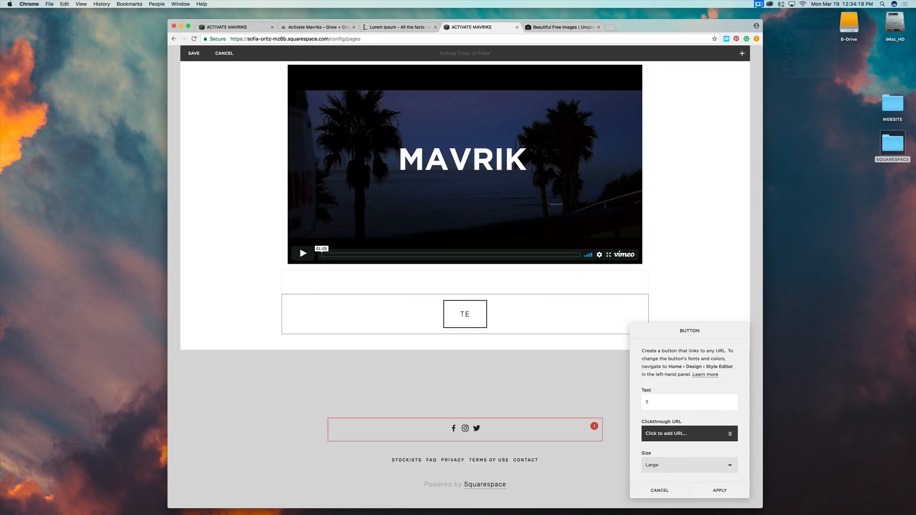
type("Let's Talk!")
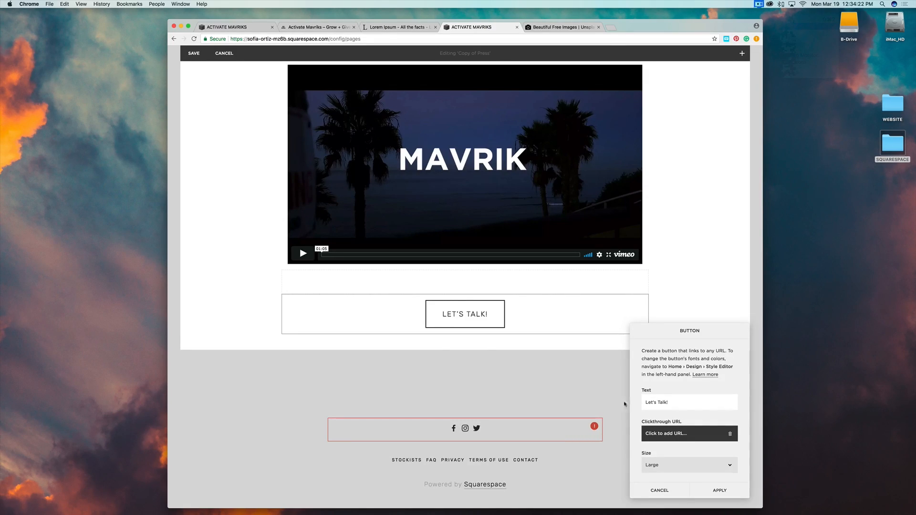
left_click(719, 490)
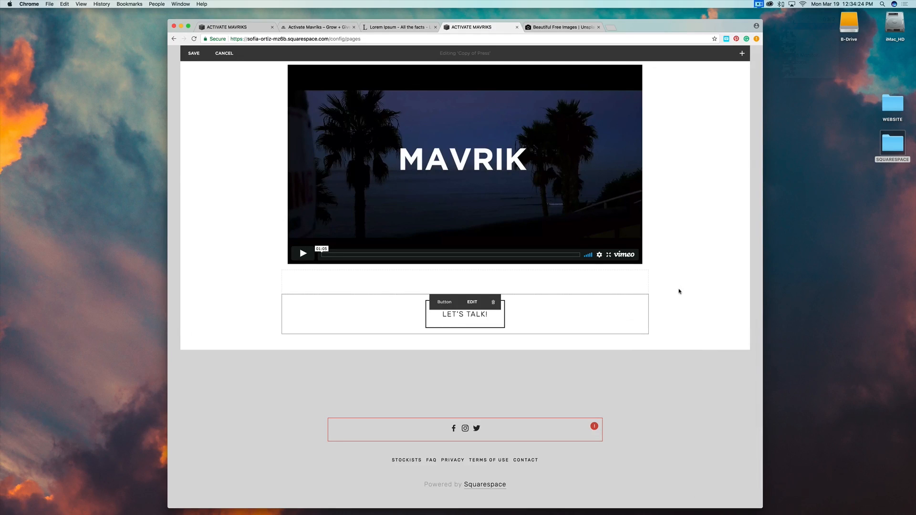
scroll(679, 292, "up", 10)
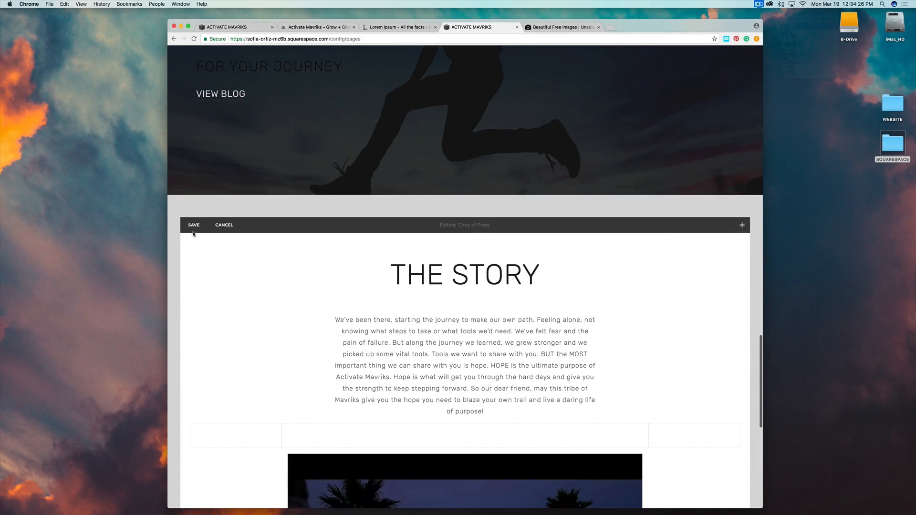
Save the Copy of Press edits, review the Home page, and go back to the main dashboard menu.
left_click(193, 231)
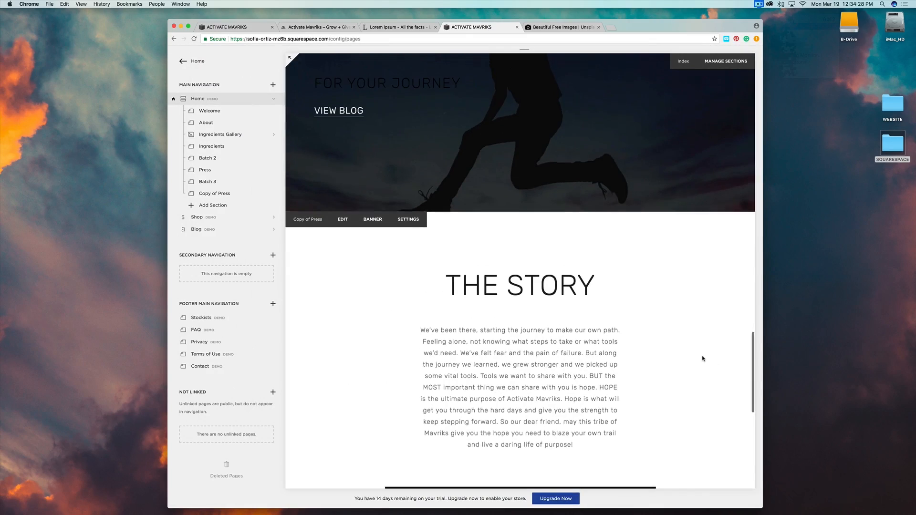
scroll(702, 359, "up", 15)
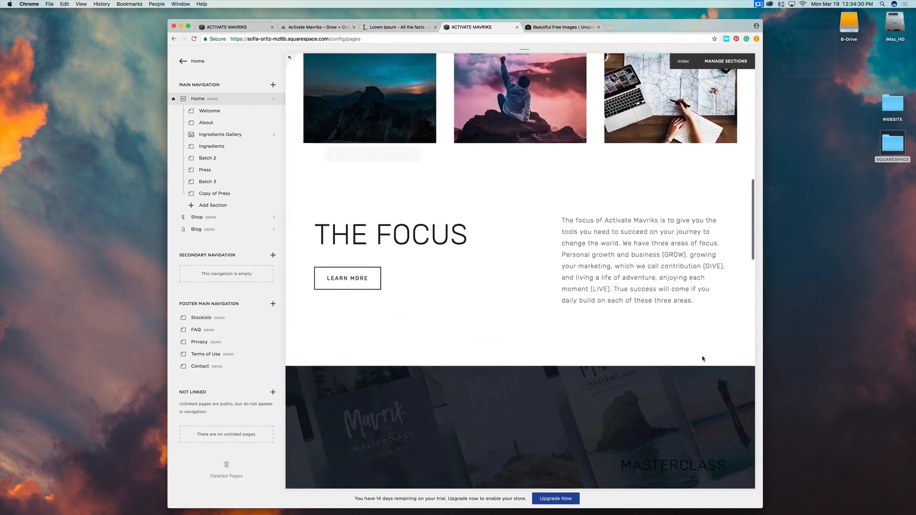
scroll(702, 359, "up", 10)
scroll(703, 359, "down", 8)
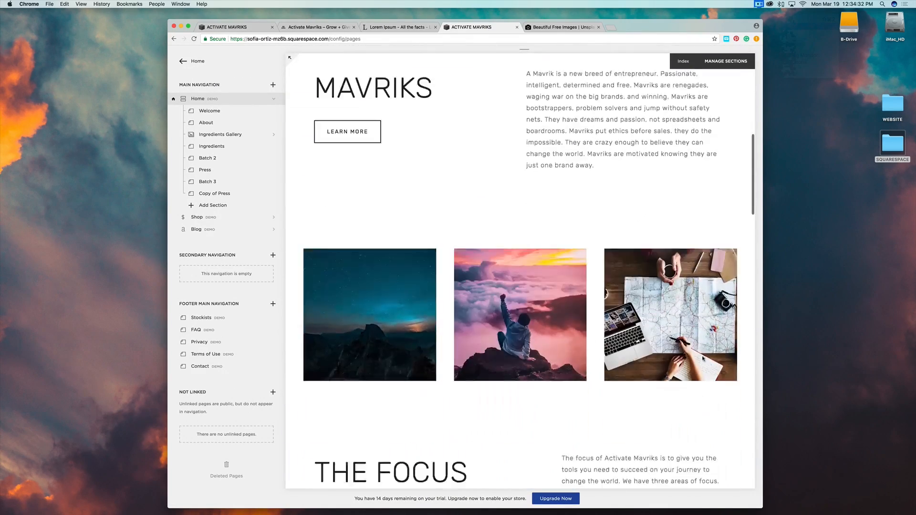
scroll(702, 358, "down", 15)
scroll(703, 359, "up", 6)
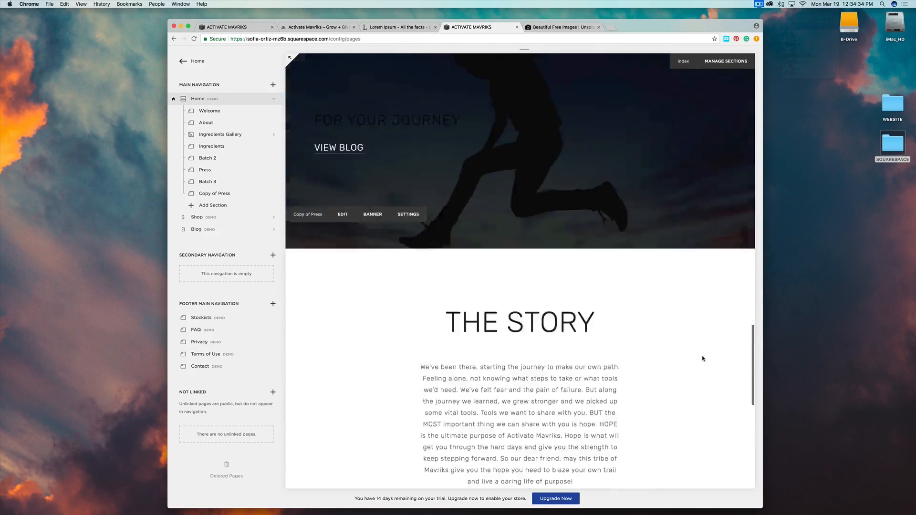
scroll(702, 359, "up", 15)
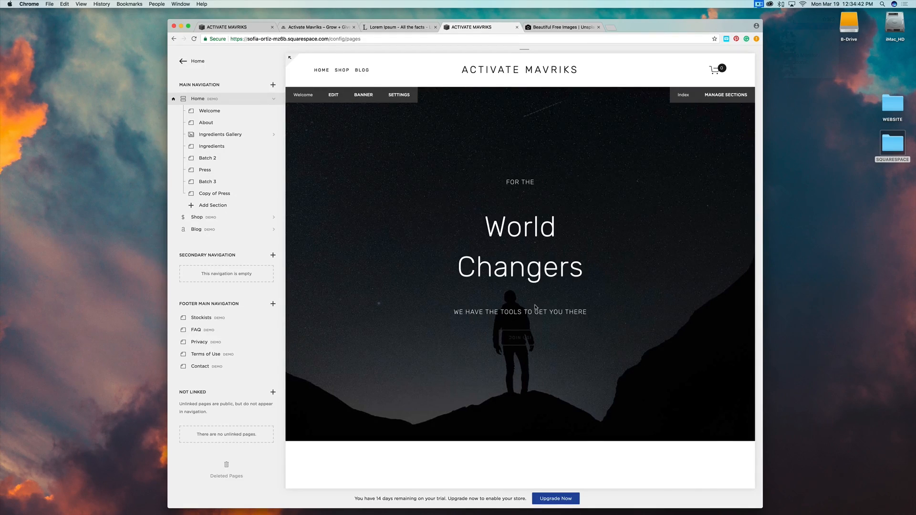
scroll(534, 307, "down", 2)
scroll(573, 347, "down", 5)
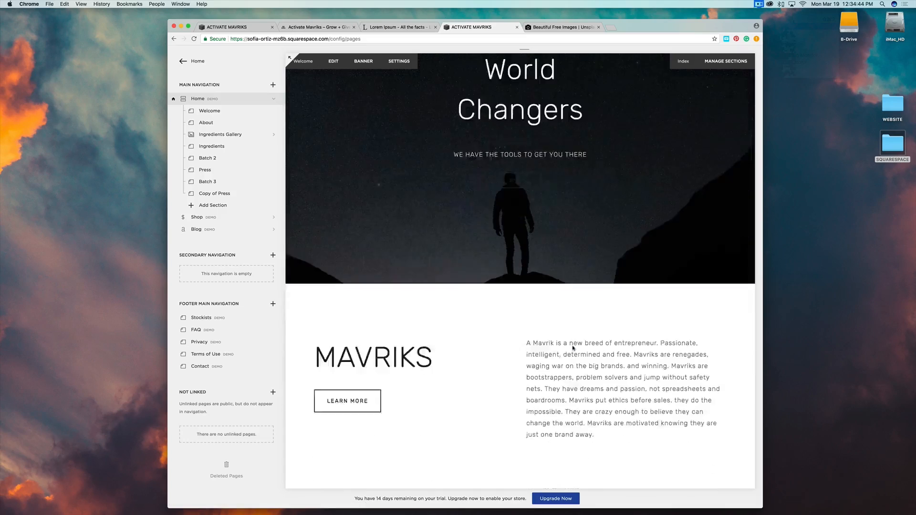
scroll(573, 348, "down", 12)
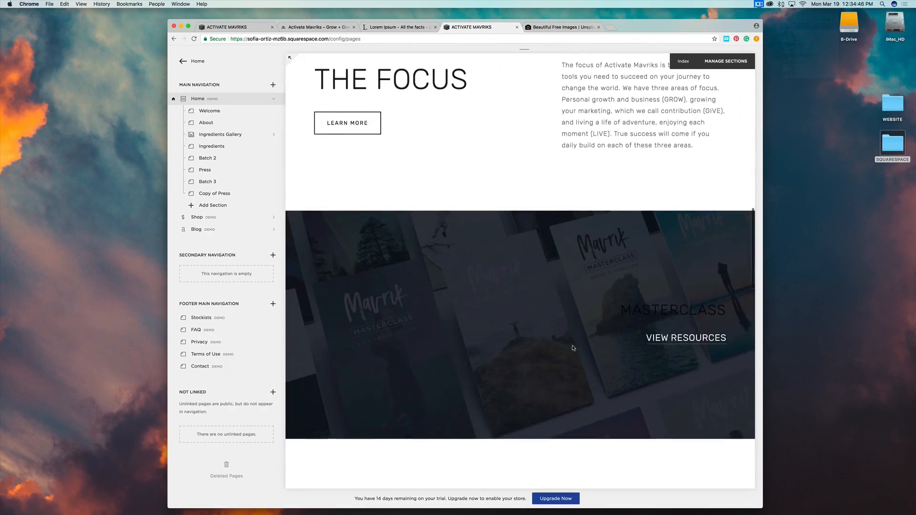
scroll(573, 348, "down", 3)
scroll(569, 225, "up", 20)
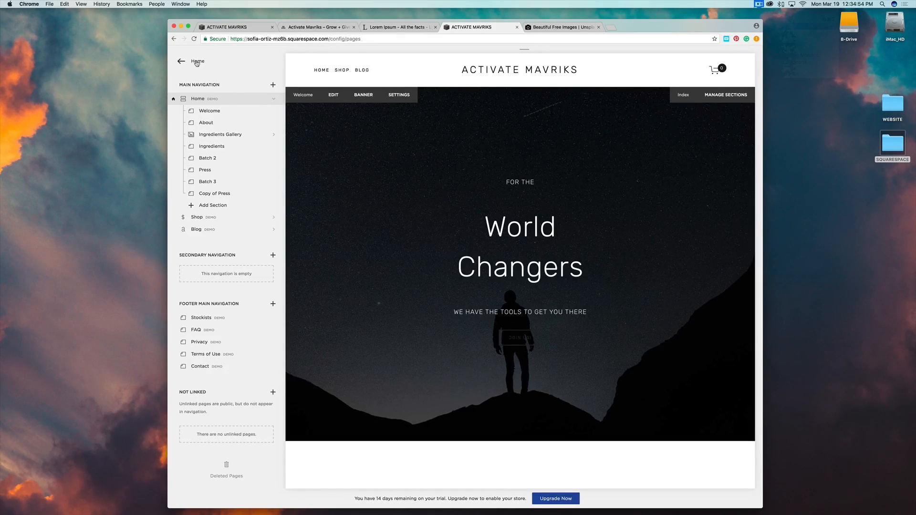
left_click(197, 62)
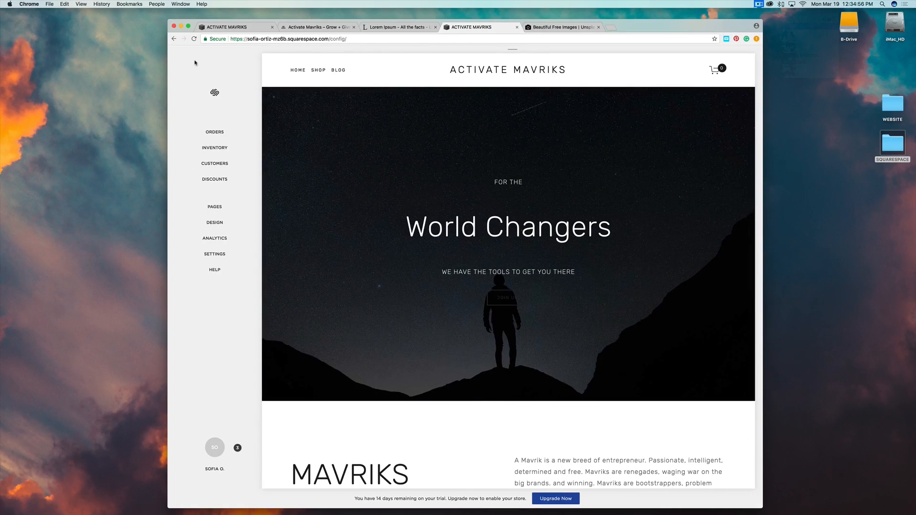
Open Design > Style Editor to view site styles like Full Background design and 1800px width.
left_click(215, 223)
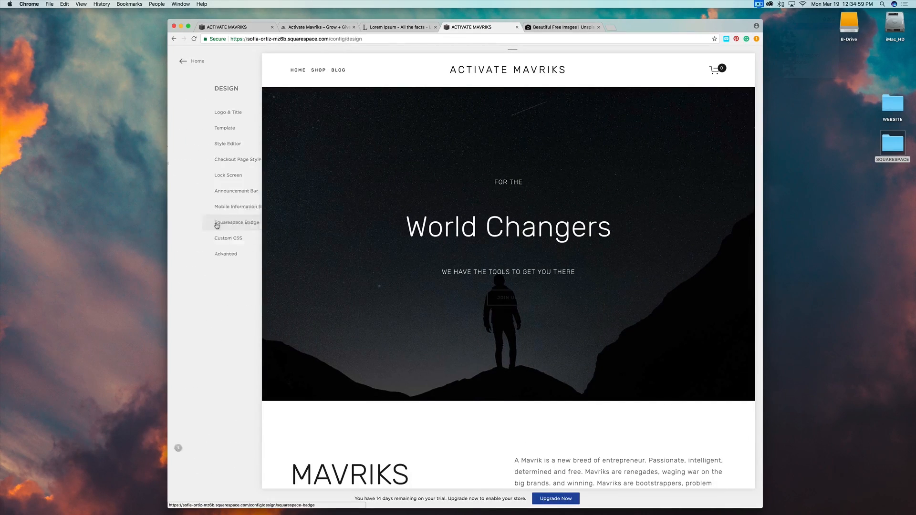
left_click(195, 144)
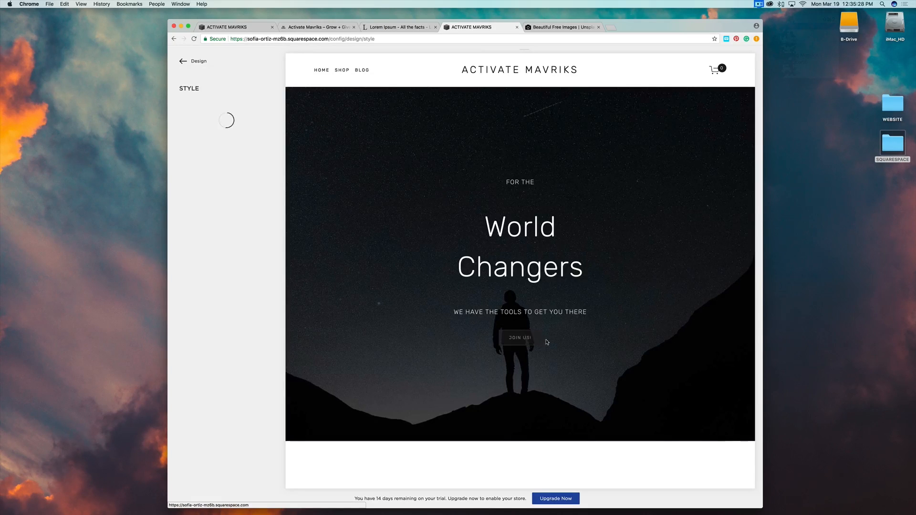
scroll(593, 317, "down", 5)
scroll(593, 314, "down", 15)
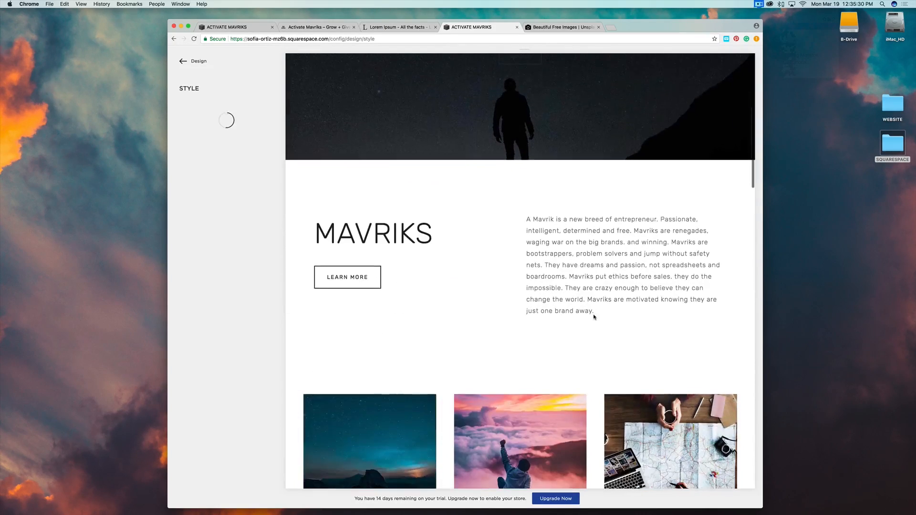
scroll(595, 317, "down", 3)
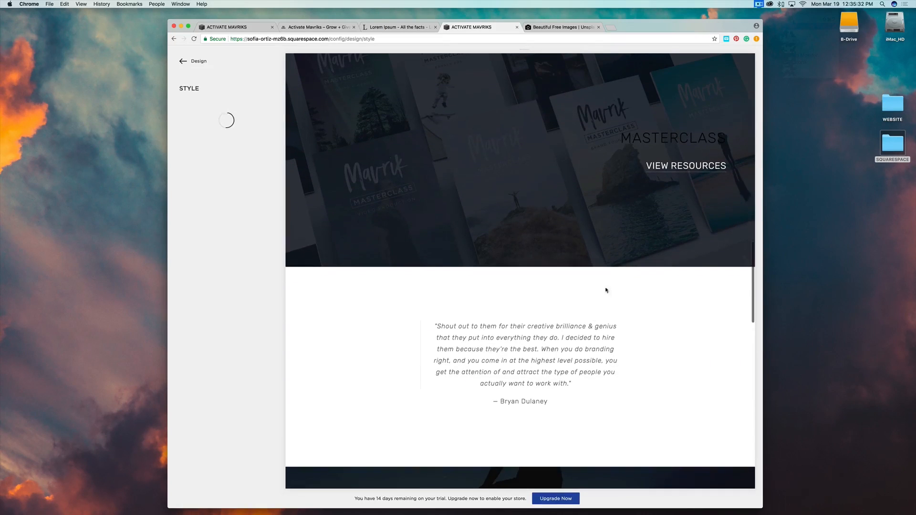
scroll(577, 280, "down", 20)
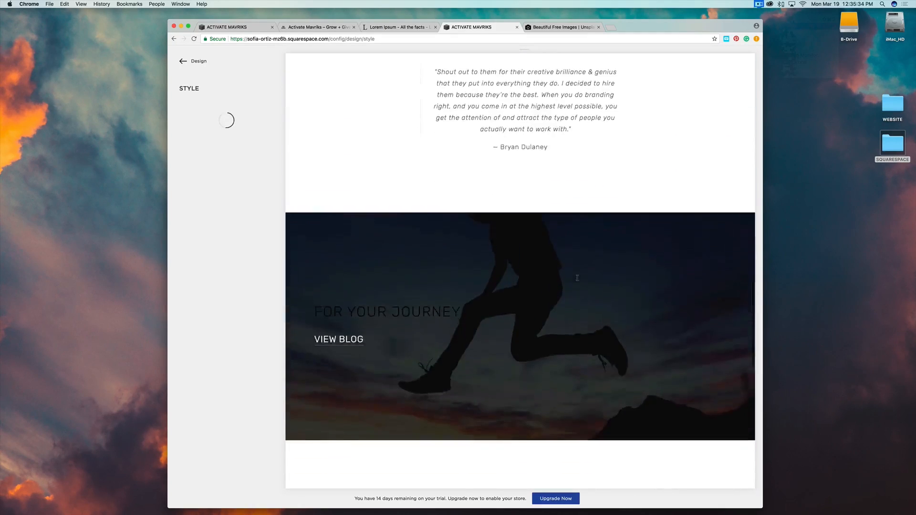
scroll(577, 280, "up", 15)
scroll(577, 280, "up", 20)
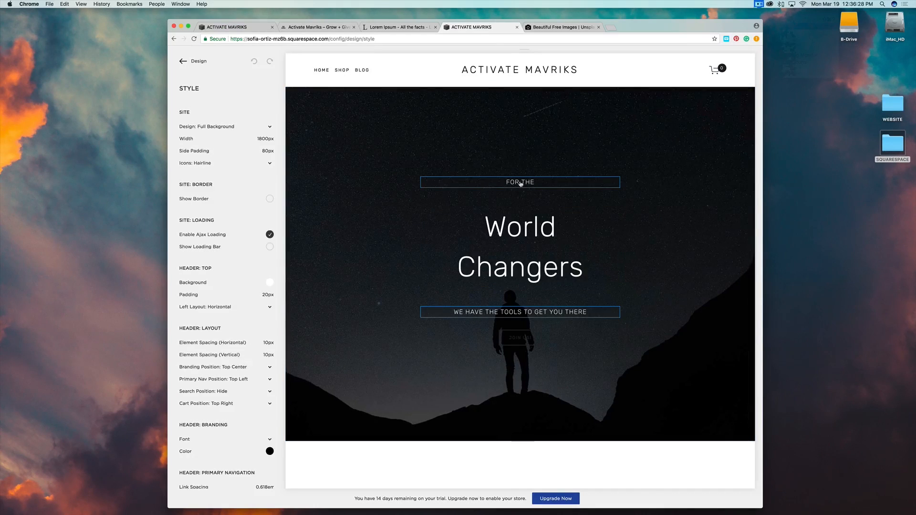
Inspect the style settings for the FOR THE text and its body font.
left_click(520, 184)
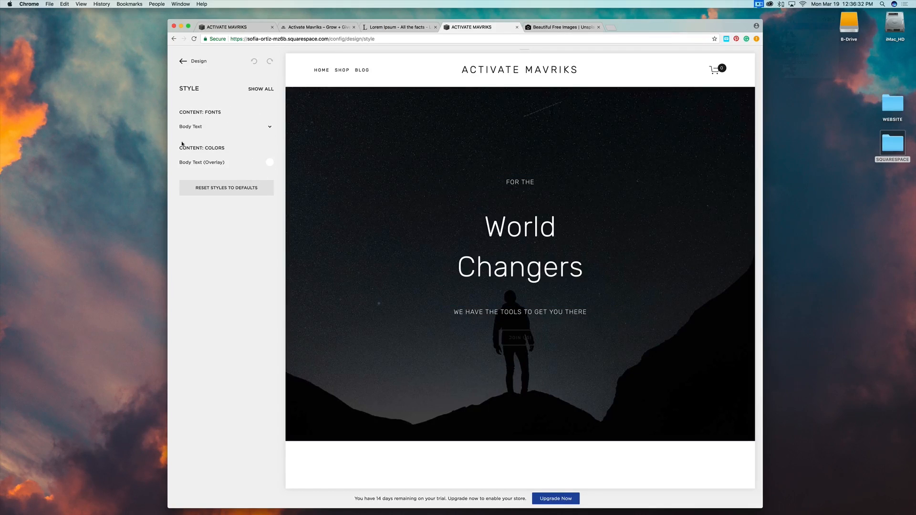
left_click(265, 89)
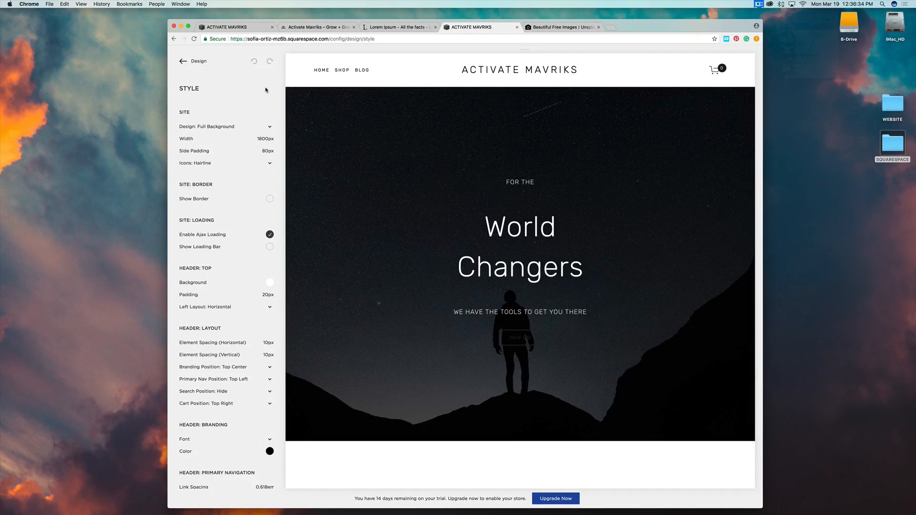
left_click(510, 183)
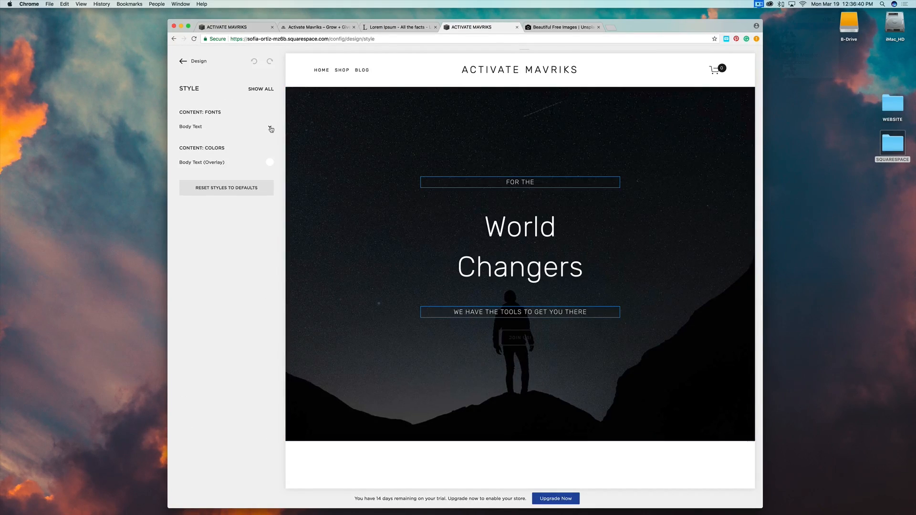
left_click(269, 127)
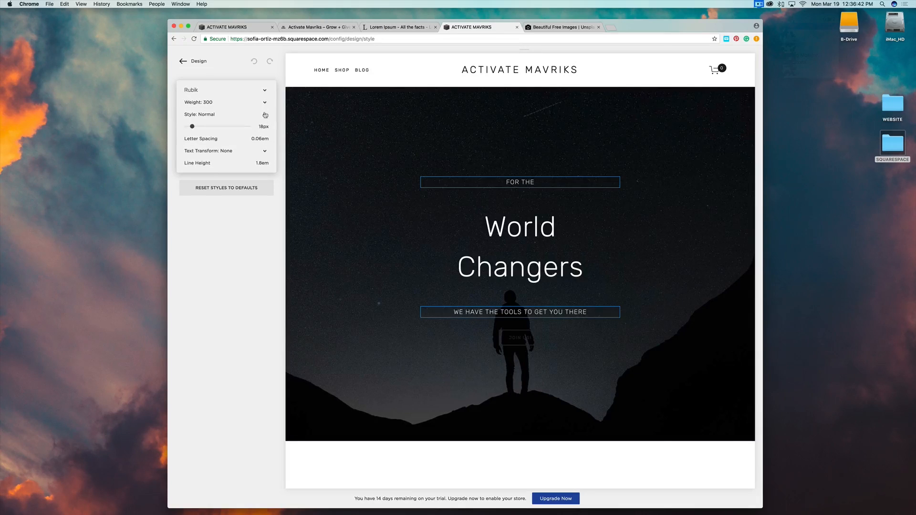
left_click(244, 237)
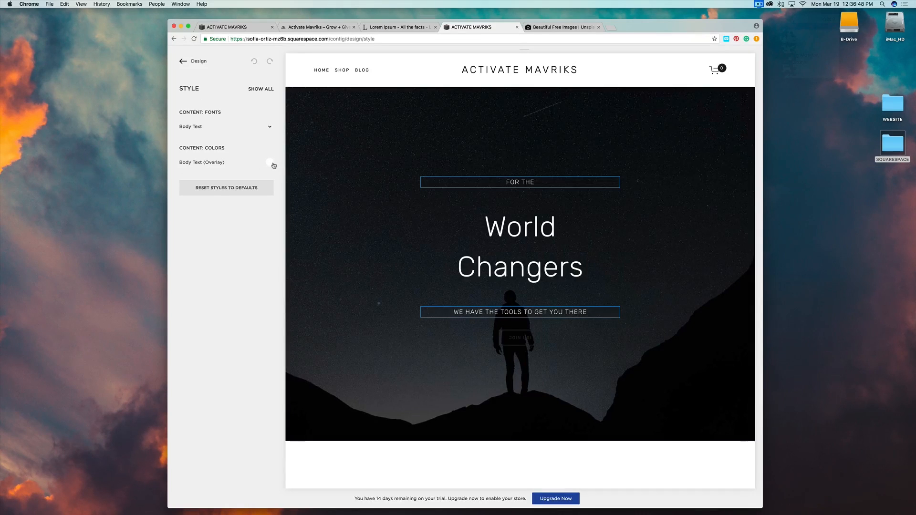
Change the World Changers Heading 1 font to Montserrat by searching 'Mont'.
left_click(517, 229)
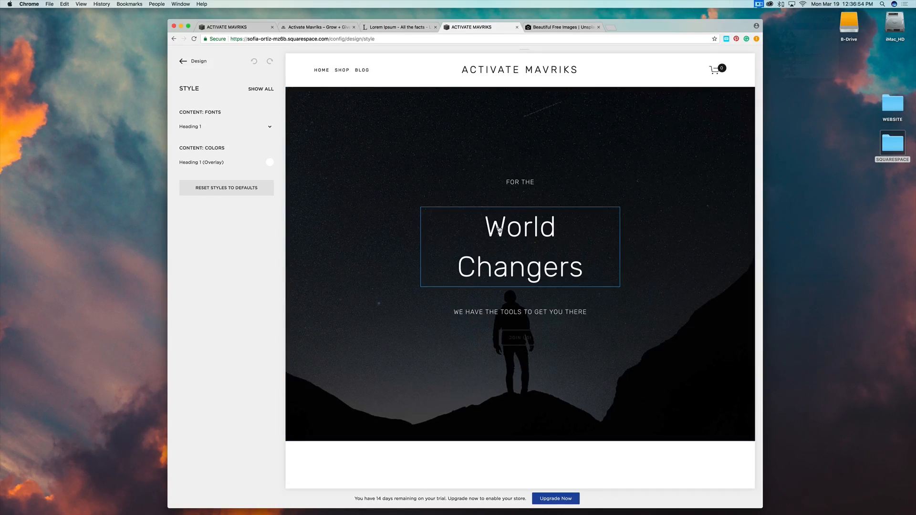
left_click(269, 127)
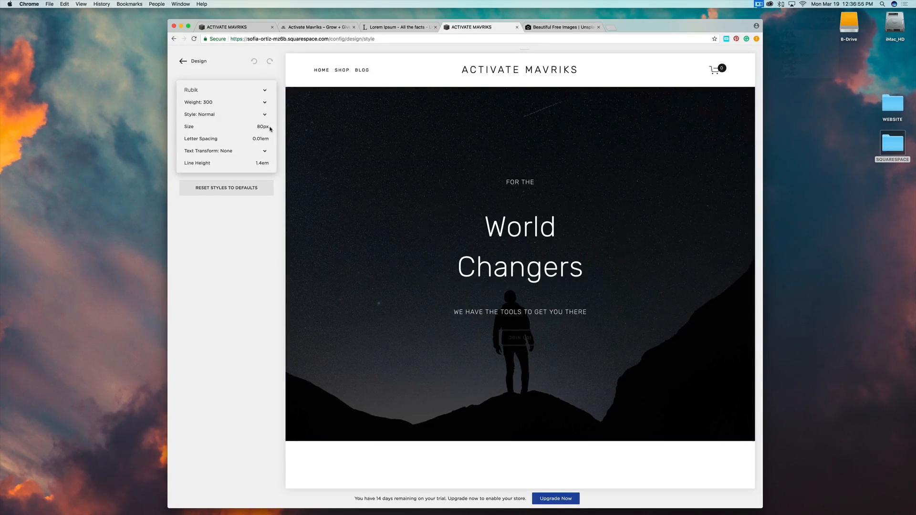
left_click(263, 92)
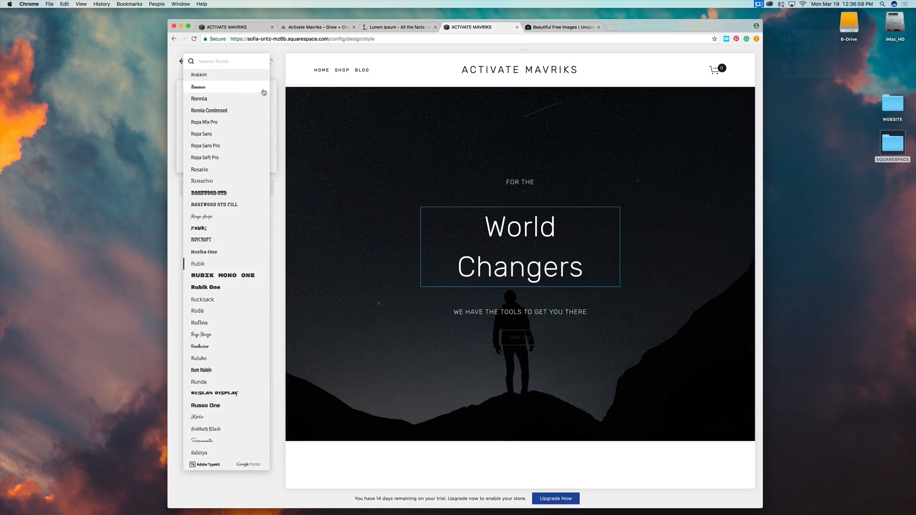
left_click(281, 87)
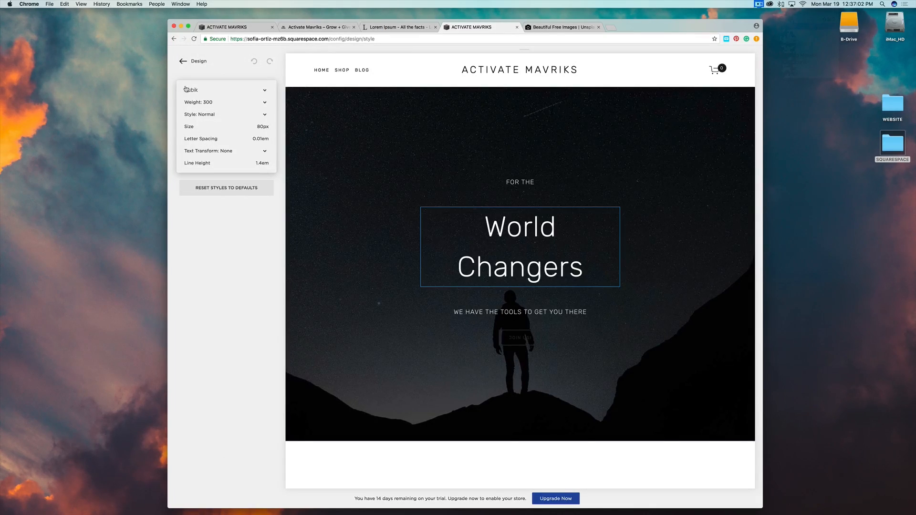
left_click(265, 91)
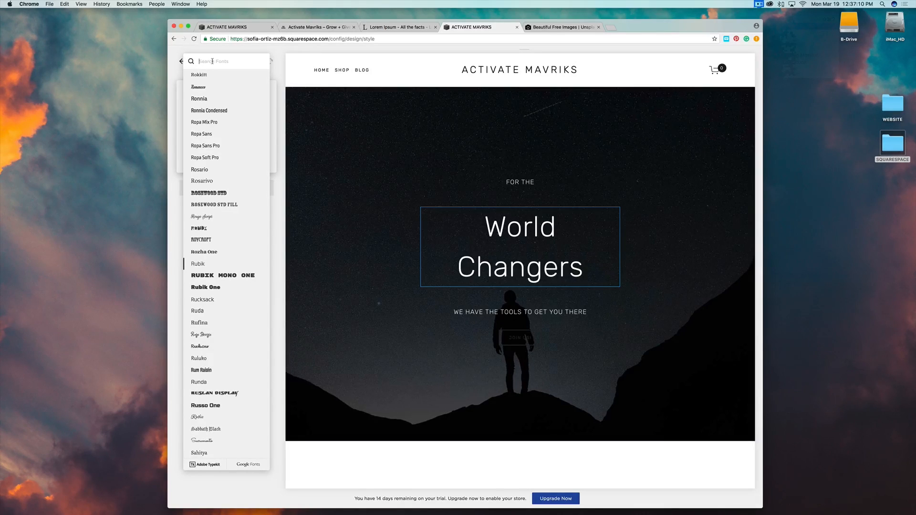
scroll(220, 262, "down", 10)
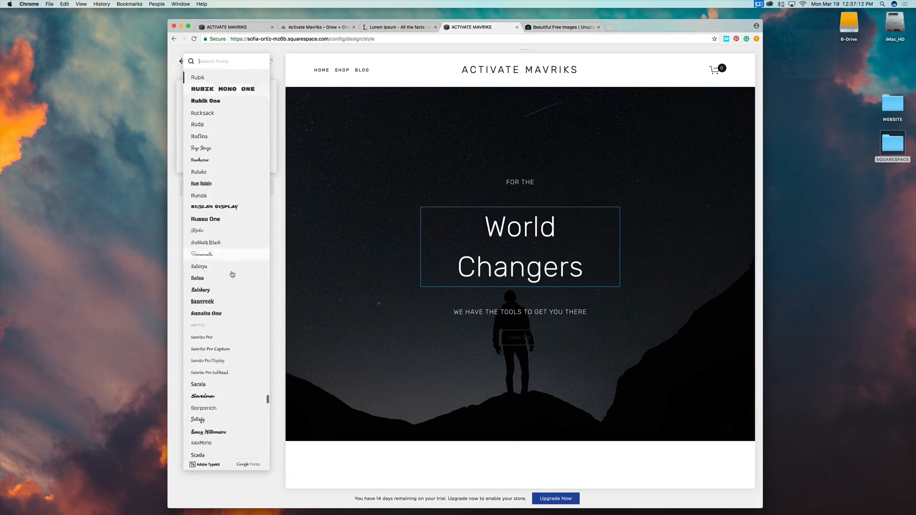
scroll(232, 274, "down", 5)
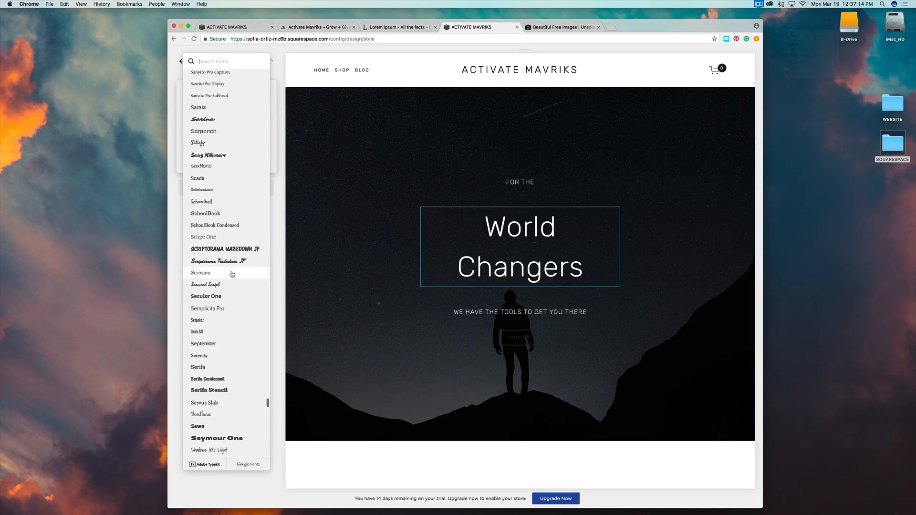
scroll(232, 274, "down", 5)
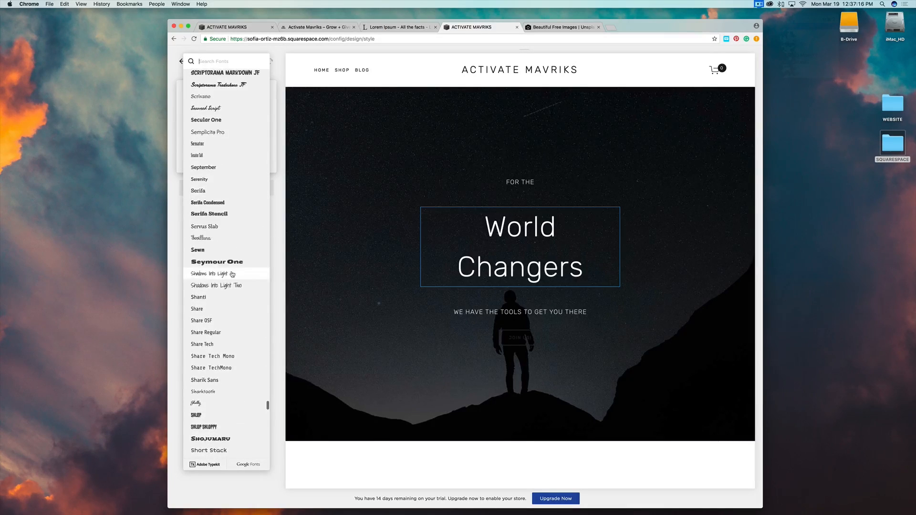
scroll(232, 274, "down", 5)
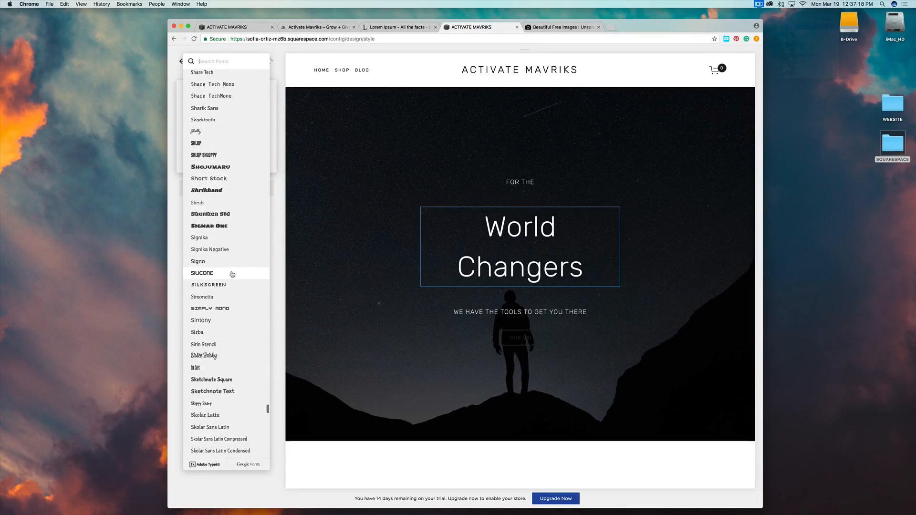
scroll(232, 275, "down", 5)
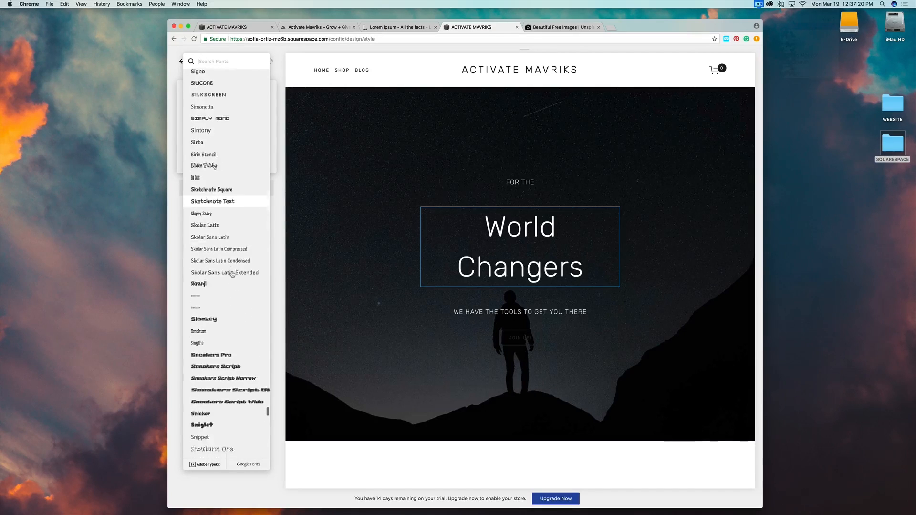
scroll(232, 275, "up", 15)
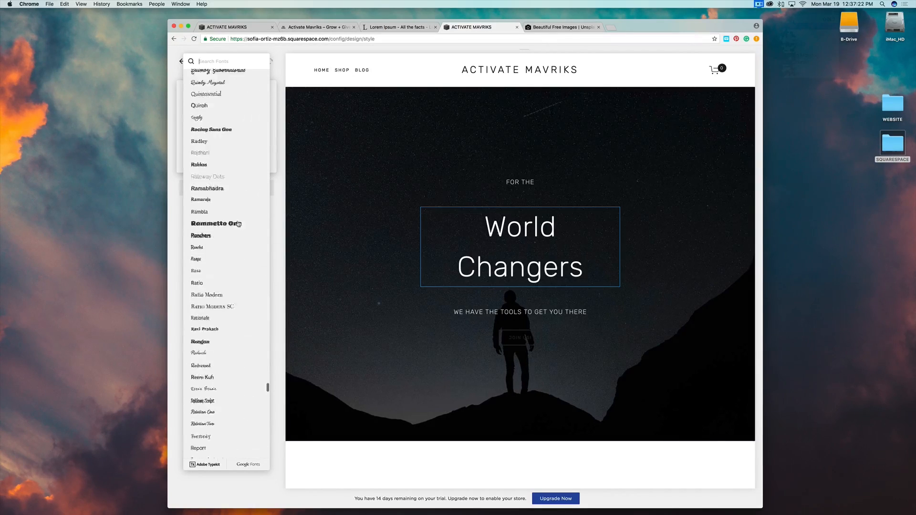
left_click(211, 62)
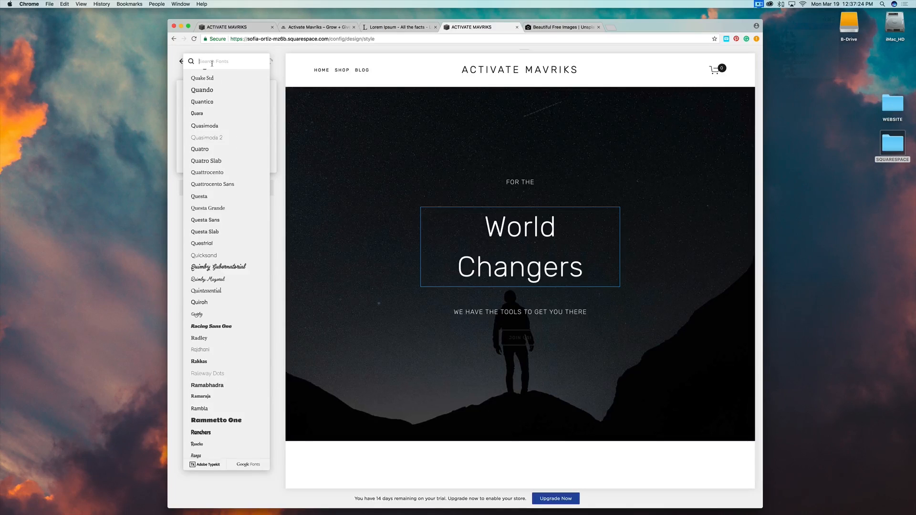
type("Mont")
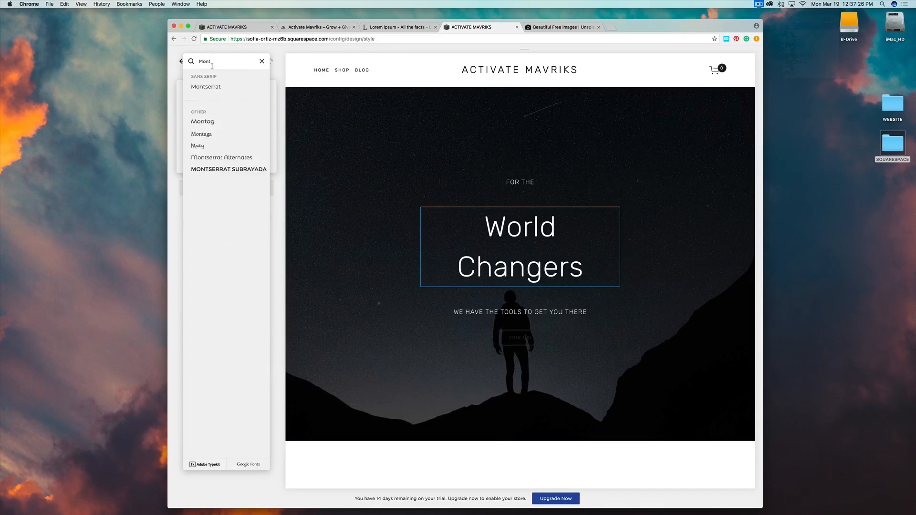
left_click(213, 87)
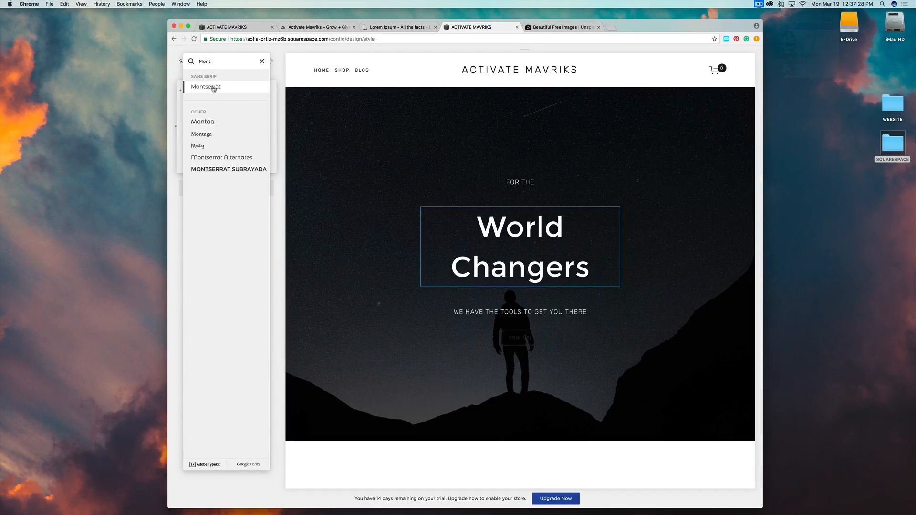
left_click(280, 185)
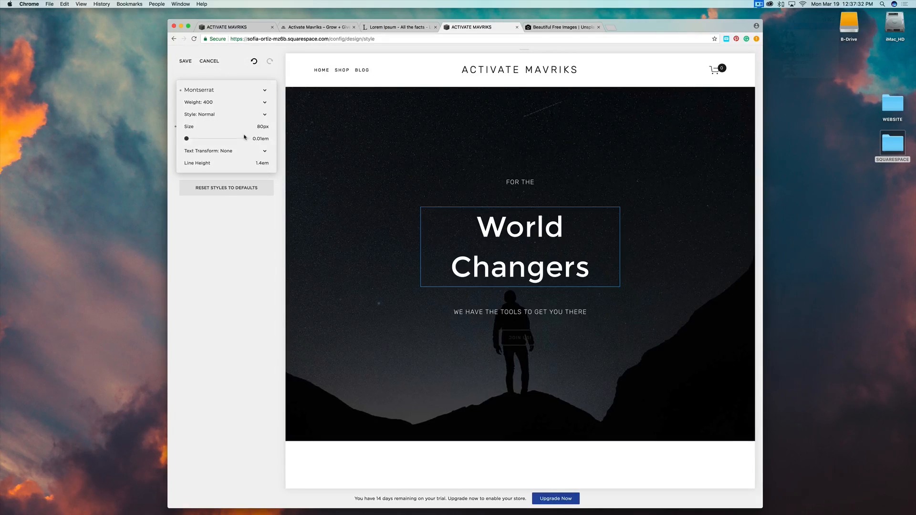
mouse_move(231, 127)
Set the Heading 1 (Overlay) colour to bright mint green, hsl(163, 96%, 51%).
left_click(281, 213)
left_click(270, 163)
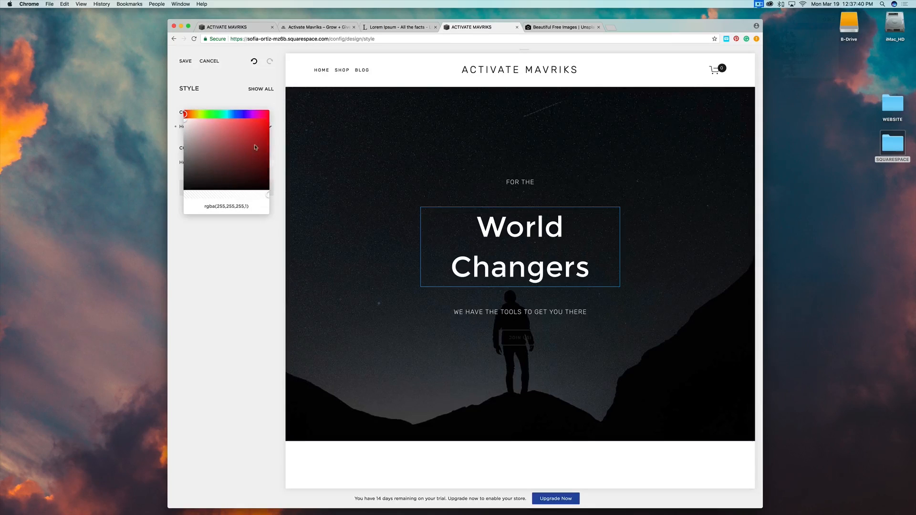
left_click_drag(186, 114, 222, 108)
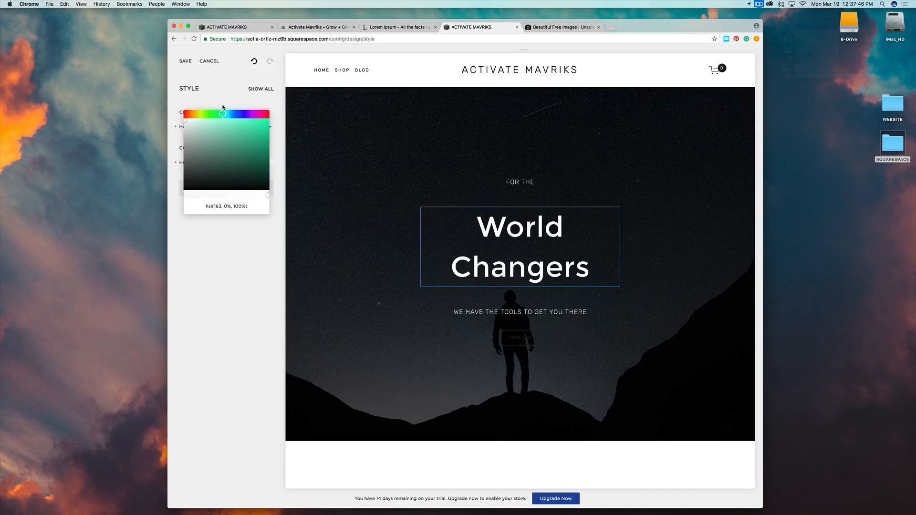
left_click(266, 121)
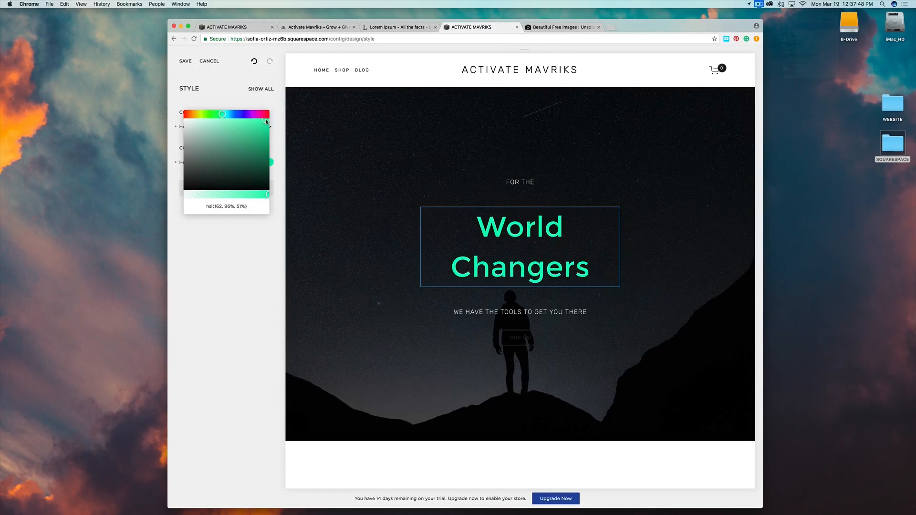
left_click(222, 113)
left_click(649, 331)
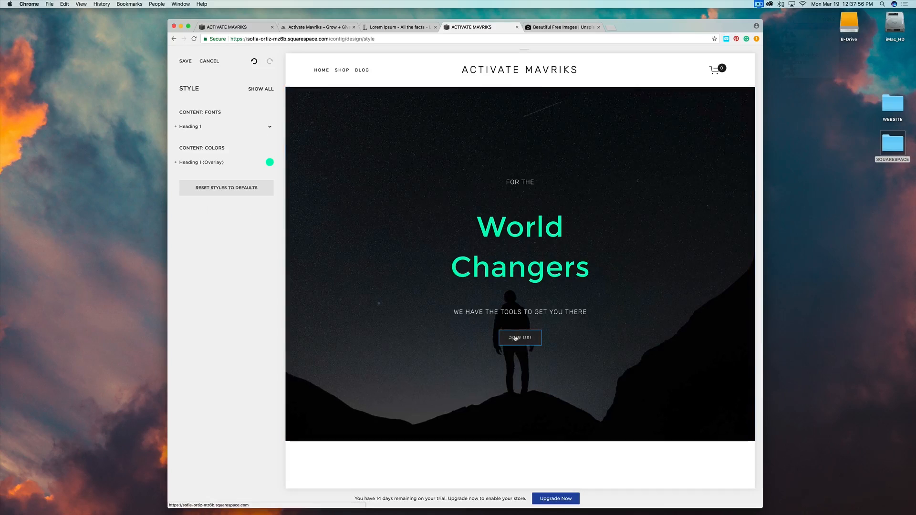
Set the JOIN US! button's Button Color to white after trying other colours.
left_click(511, 337)
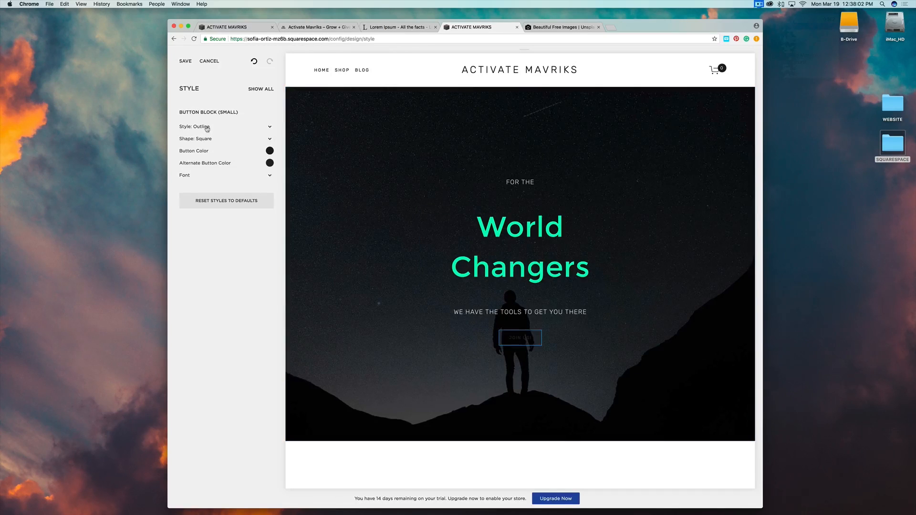
left_click(268, 151)
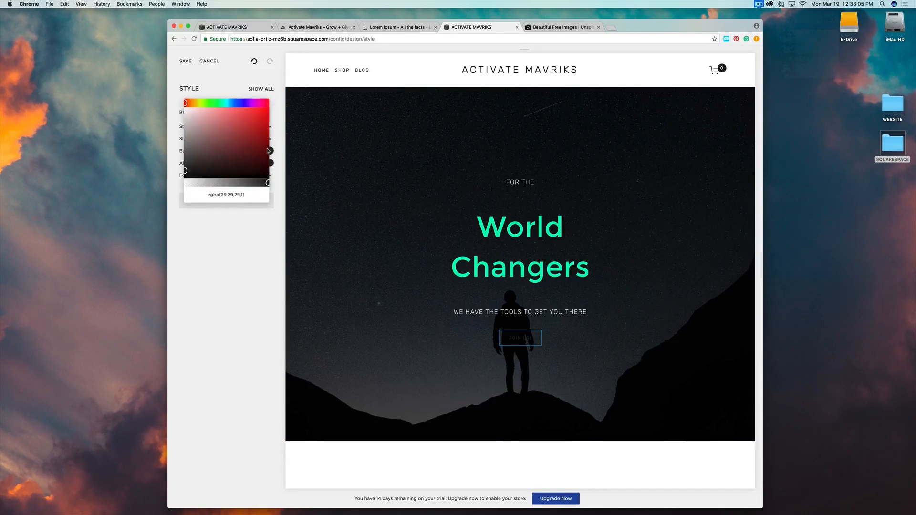
left_click(186, 111)
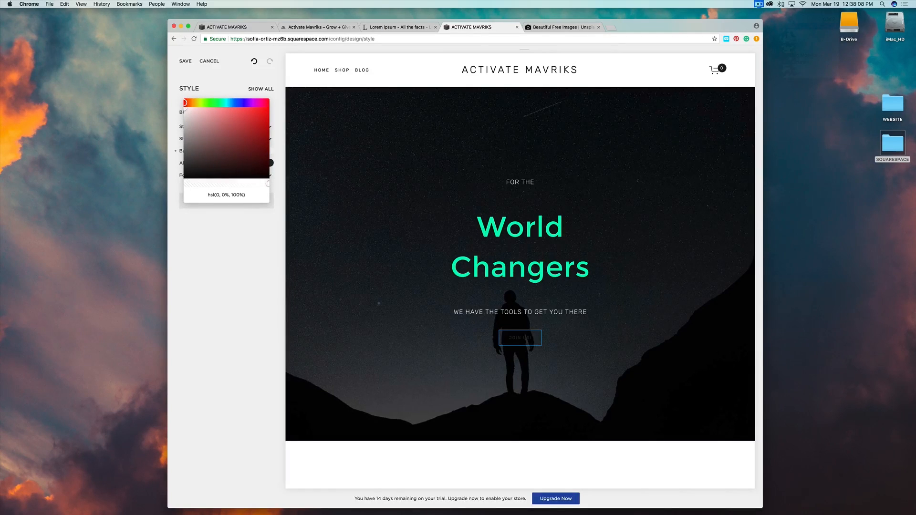
left_click(240, 118)
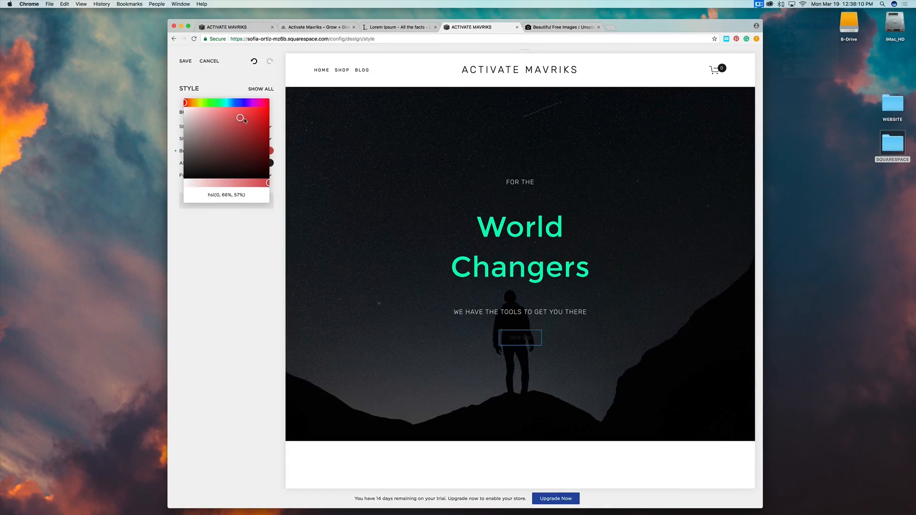
left_click_drag(240, 118, 245, 165)
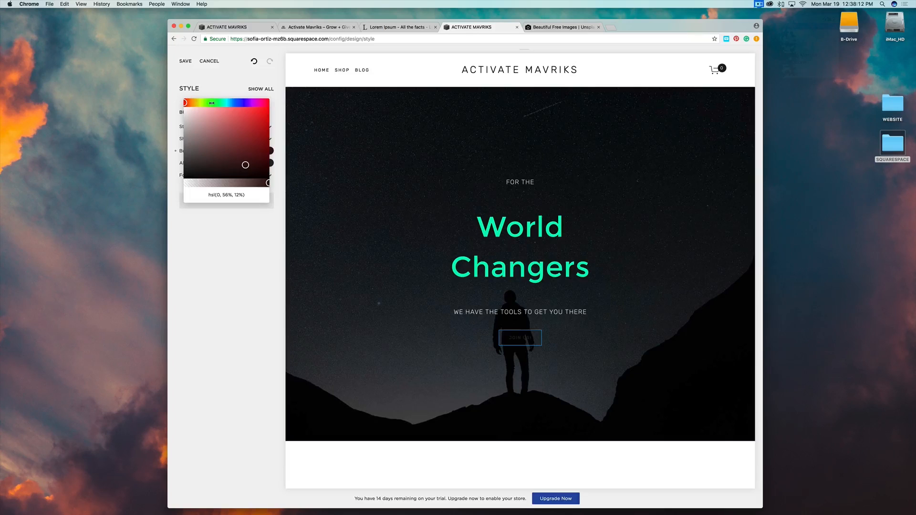
left_click(212, 103)
left_click(186, 102)
left_click(239, 103)
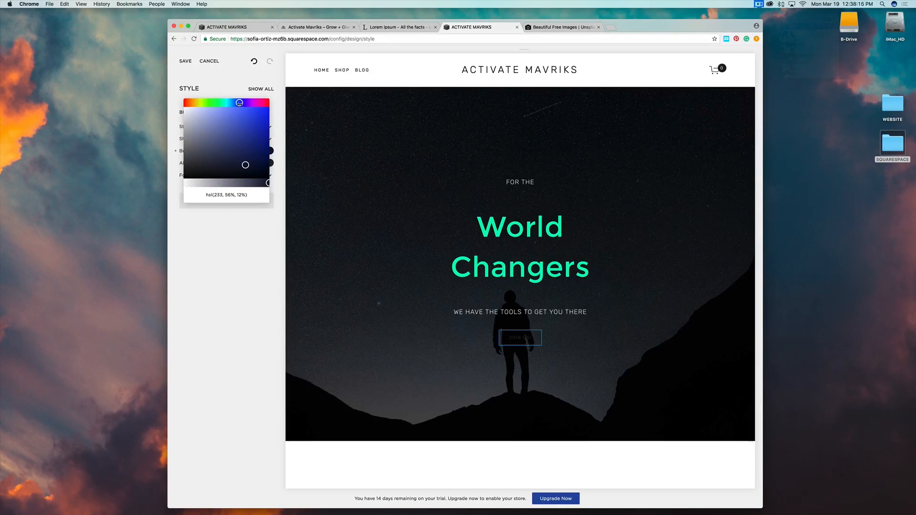
left_click(266, 103)
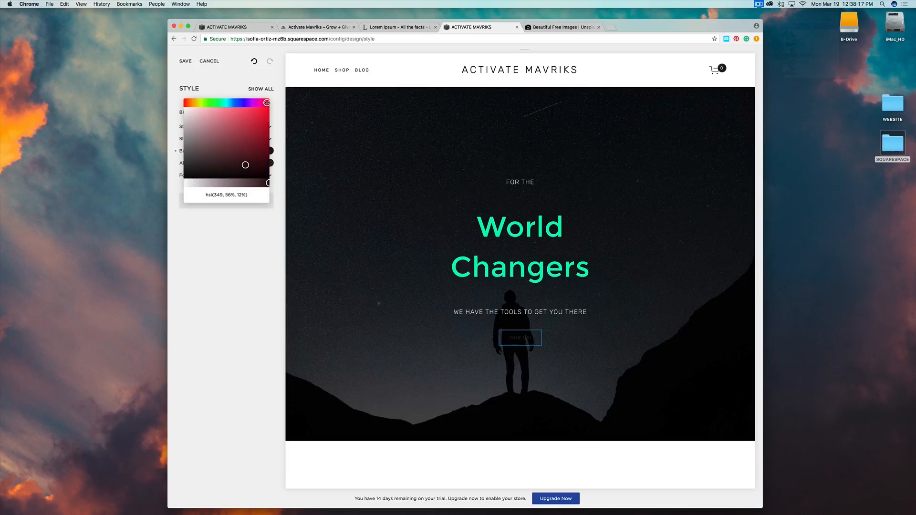
left_click(217, 102)
mouse_move(186, 100)
left_mouse_down()
mouse_move(162, 98)
mouse_move(177, 103)
left_mouse_up()
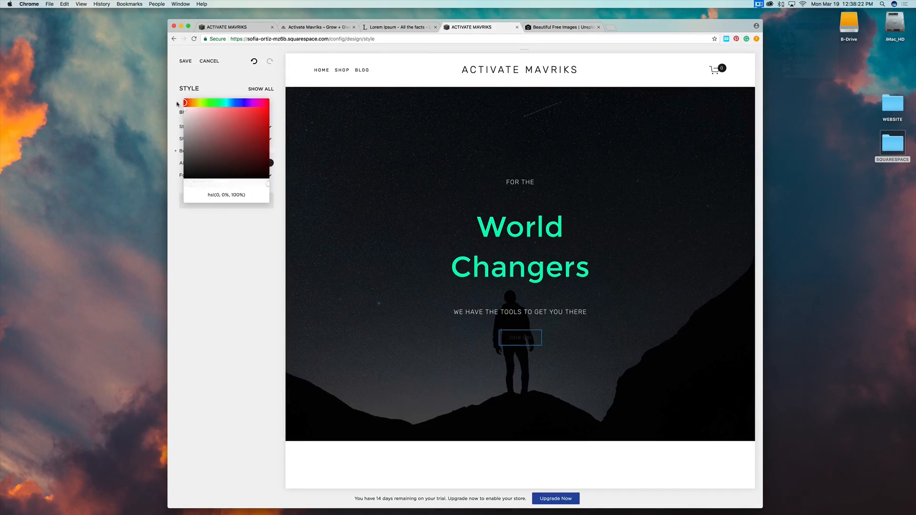
left_click(233, 261)
Set the Alternate Button Color to white so the JOIN US! text is white.
left_click(270, 163)
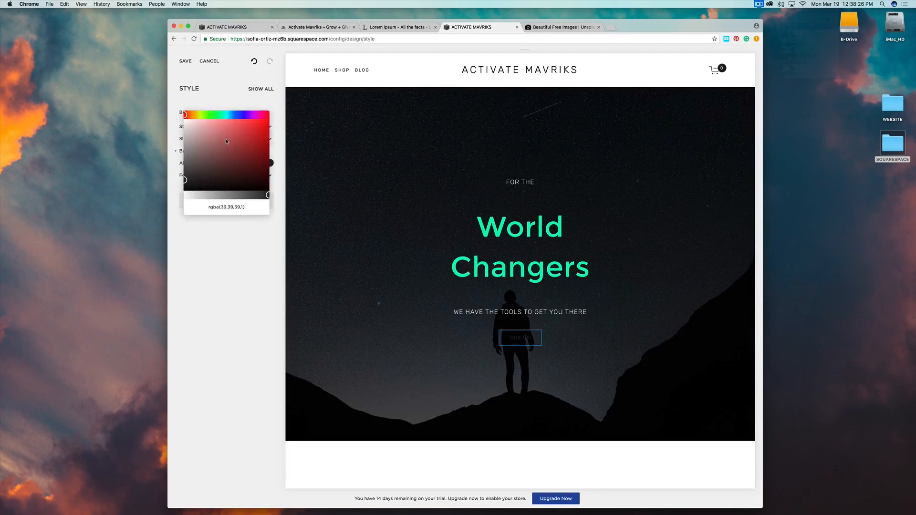
left_click_drag(186, 124, 179, 115)
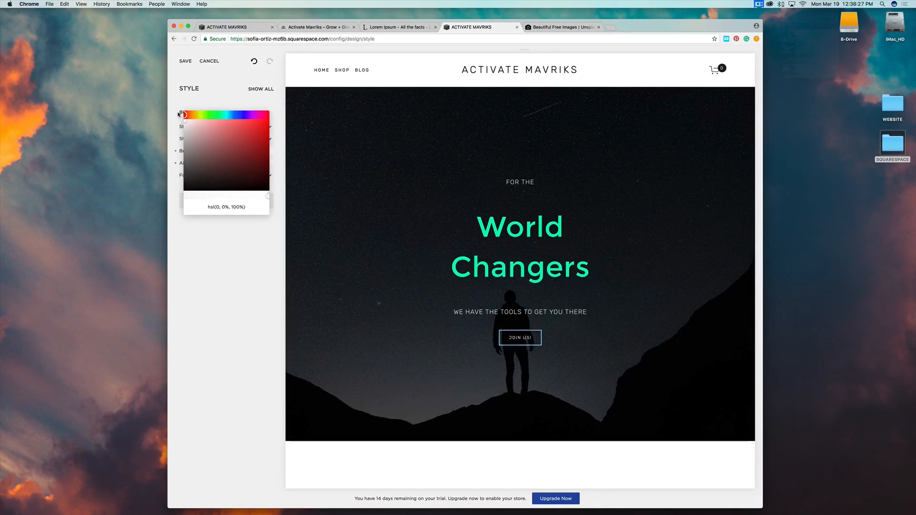
left_click(246, 257)
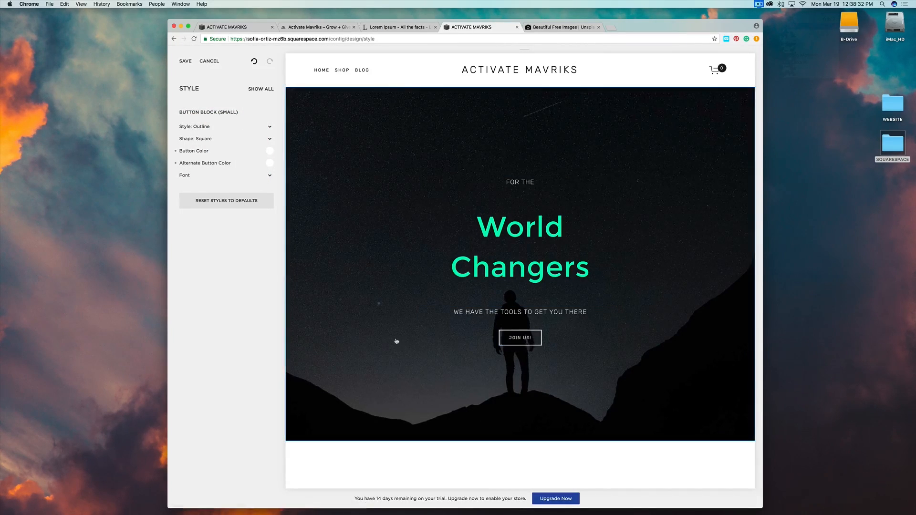
scroll(394, 341, "down", 5)
scroll(393, 341, "down", 1)
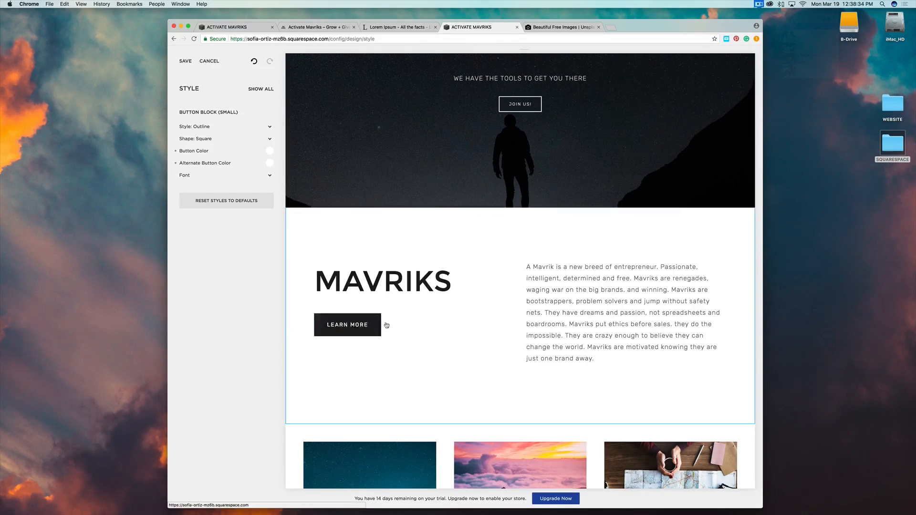
Change the medium LEARN MORE button style from Outline to Solid.
left_click(372, 320)
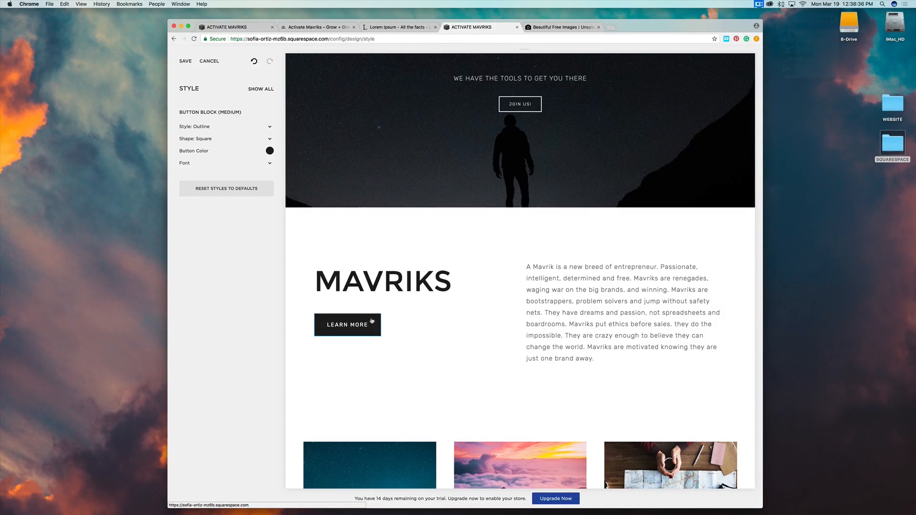
left_click(269, 127)
left_click(270, 127)
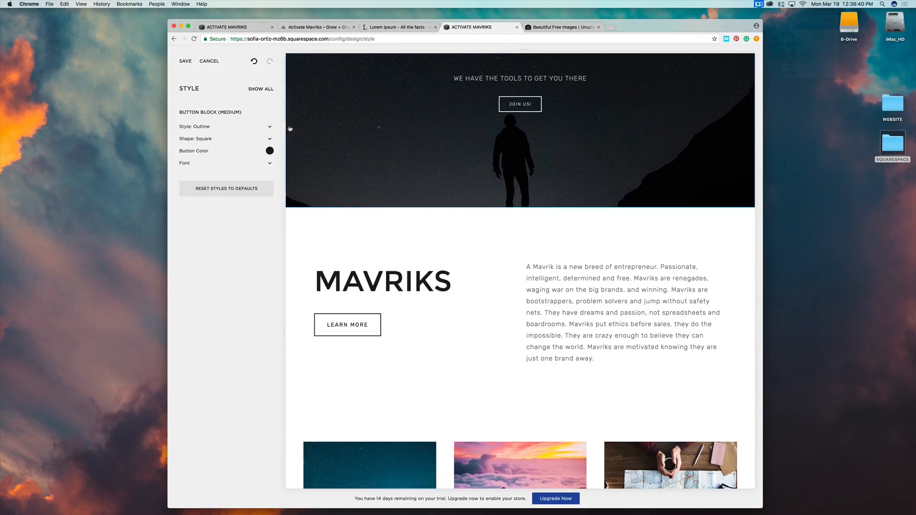
left_click(269, 128)
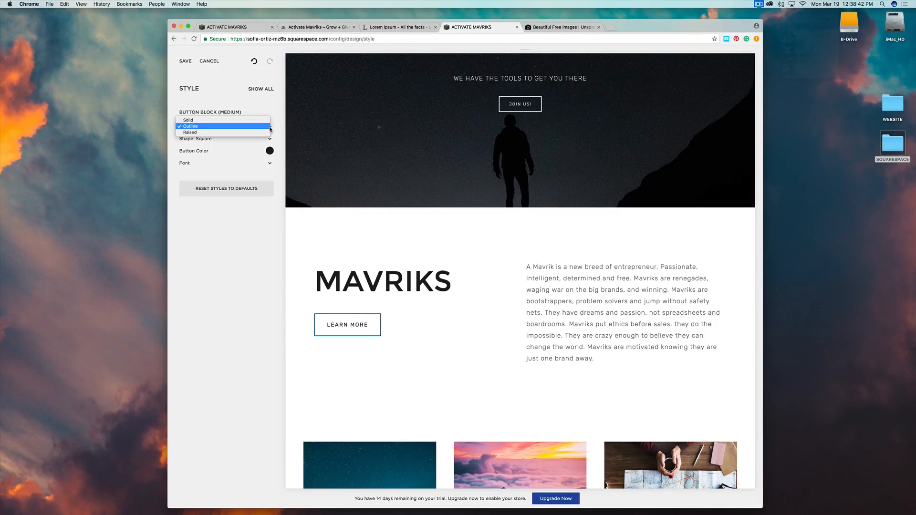
left_click(249, 121)
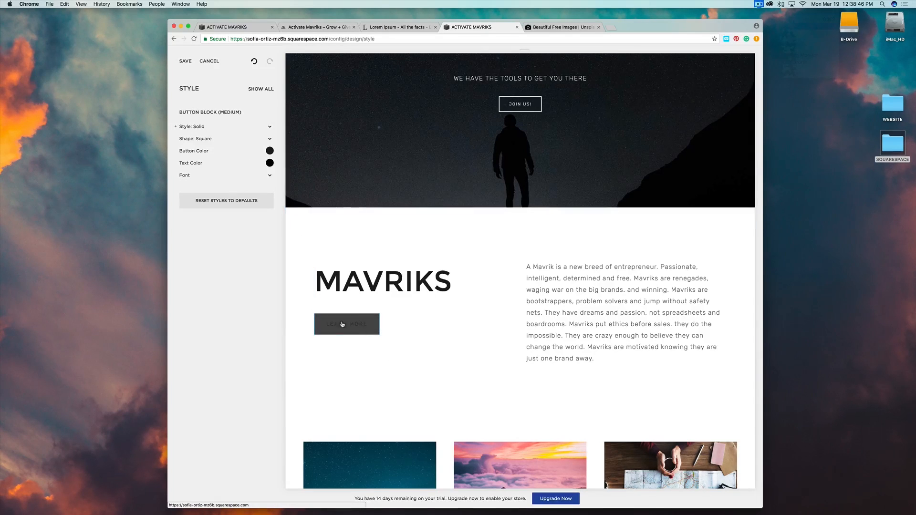
Make the LEARN MORE button text white and scroll the preview back to the top.
left_click(270, 163)
left_click(185, 122)
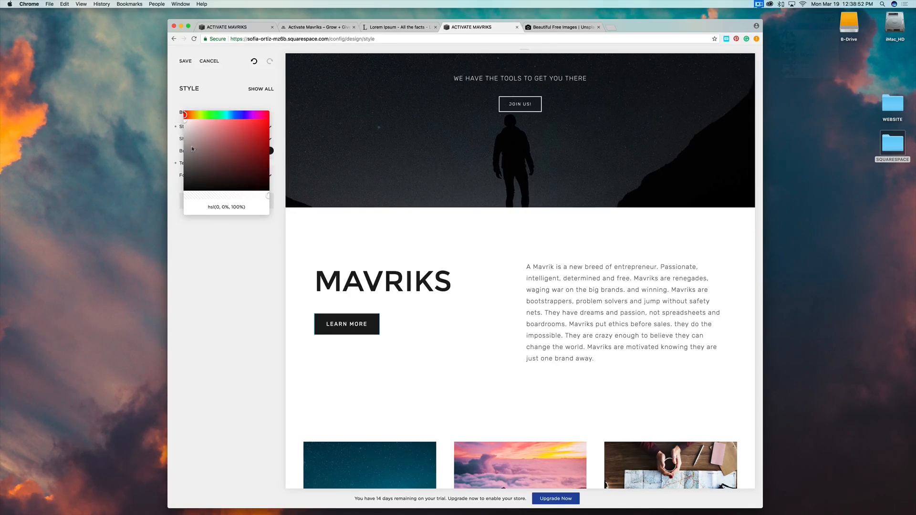
left_click(252, 258)
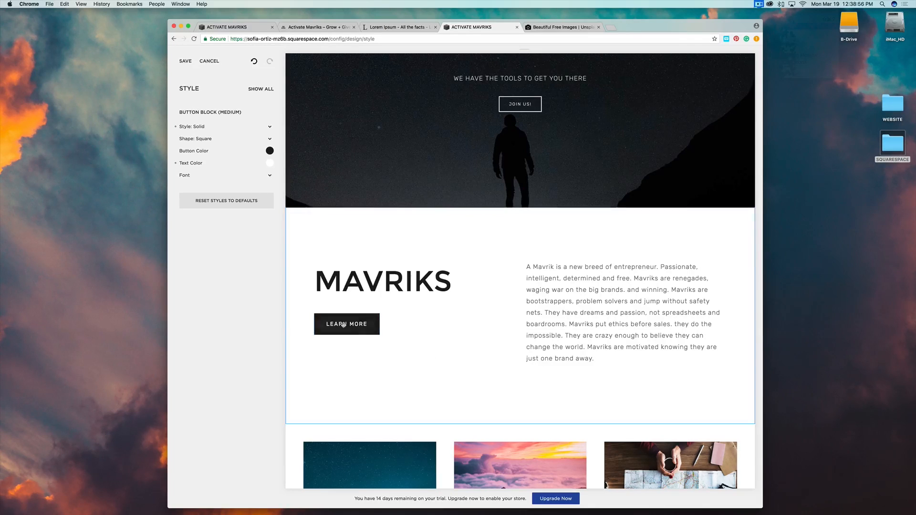
scroll(482, 356, "down", 10)
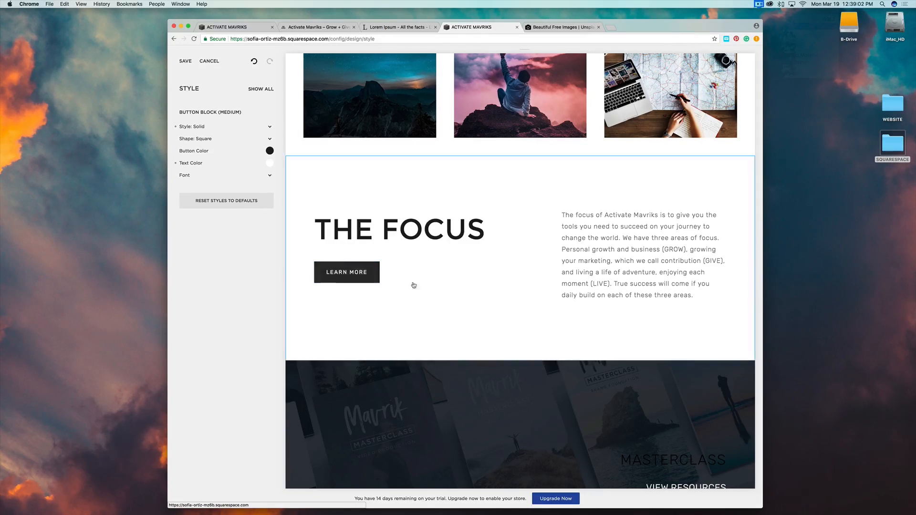
scroll(454, 293, "up", 13)
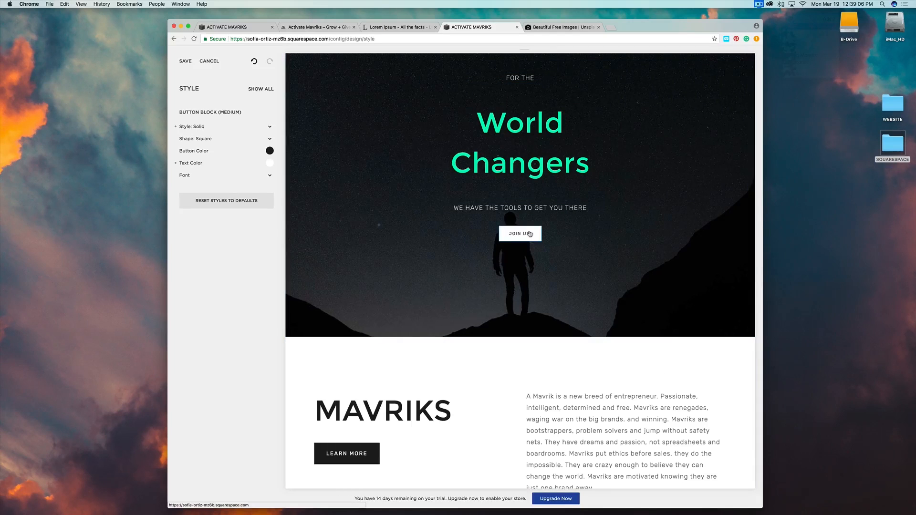
Save the button style changes and return to the main Design options.
left_click(415, 453)
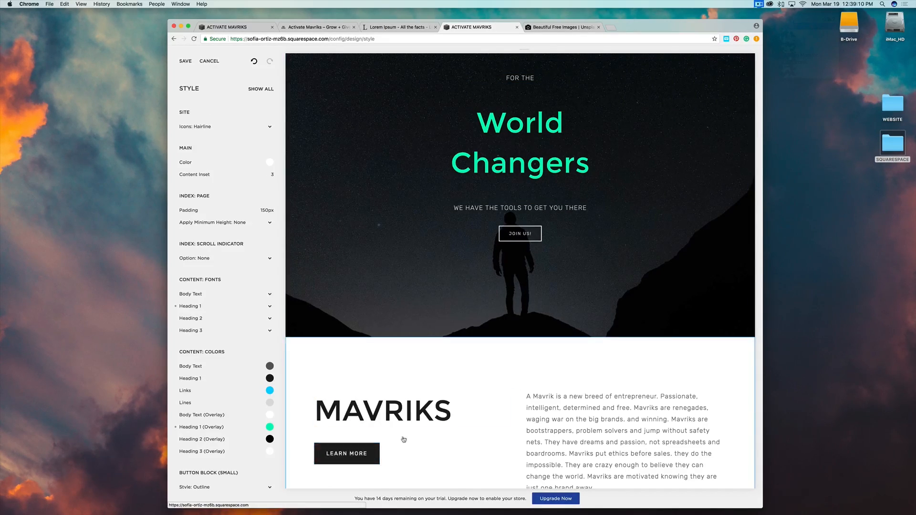
left_click(185, 61)
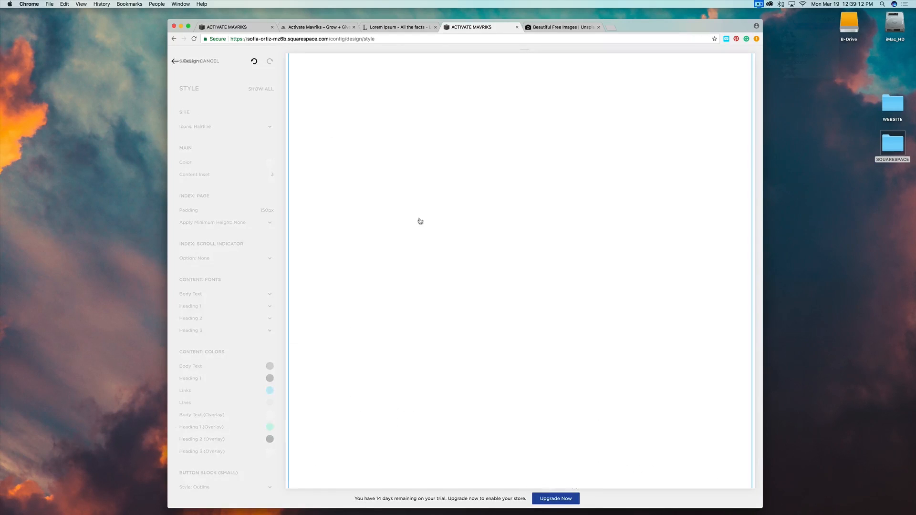
scroll(422, 362, "down", 3)
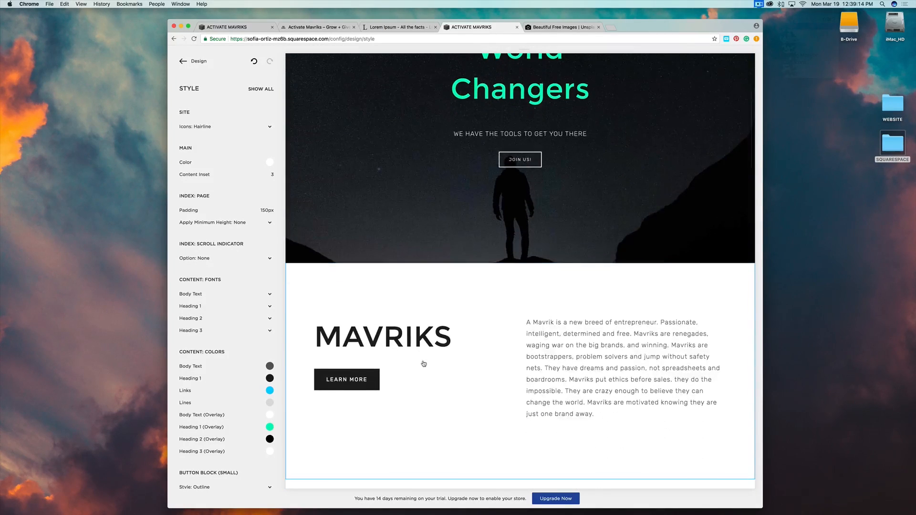
left_click(368, 376)
left_click(198, 62)
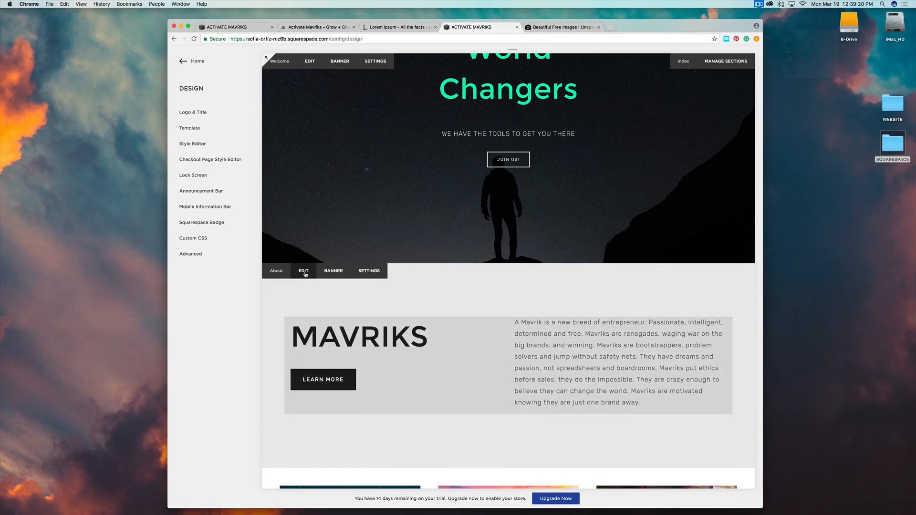
Inspect the About section's Learn More button settings without changes, then save the section.
left_click(305, 274)
mouse_move(268, 342)
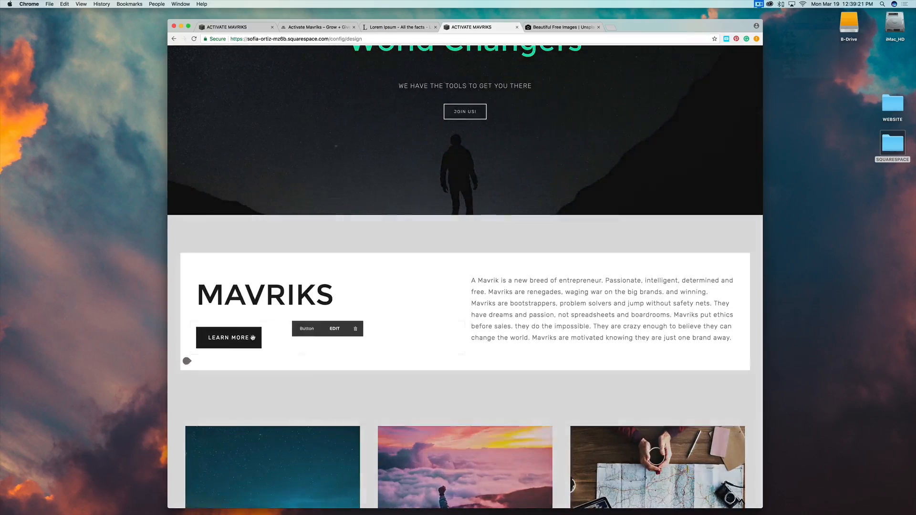
left_click(339, 334)
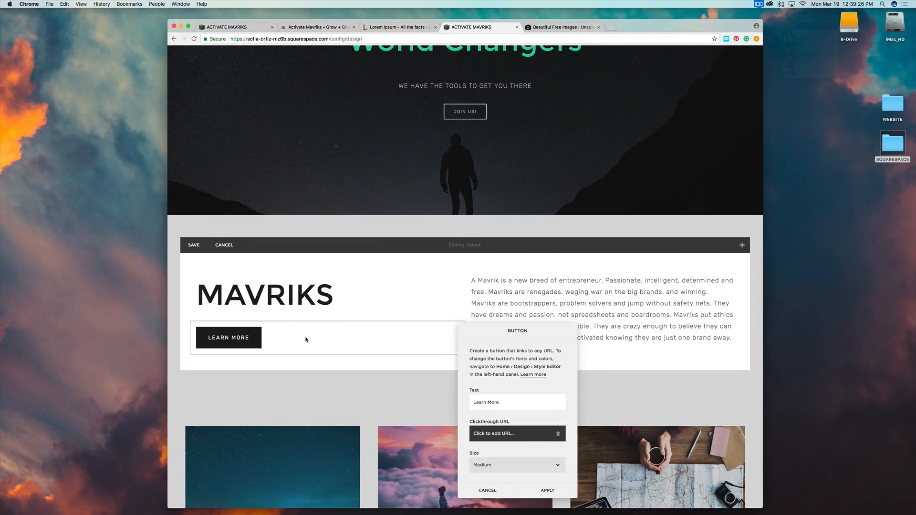
left_click(496, 494)
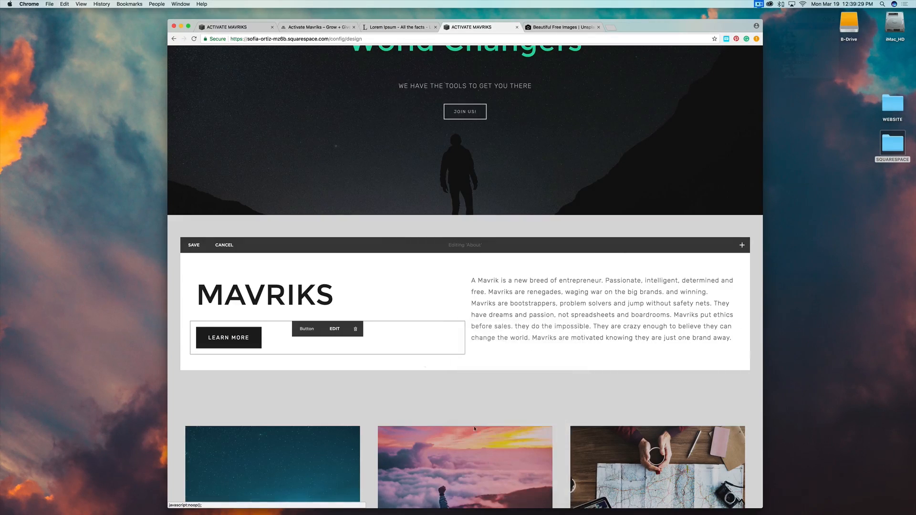
left_click(193, 245)
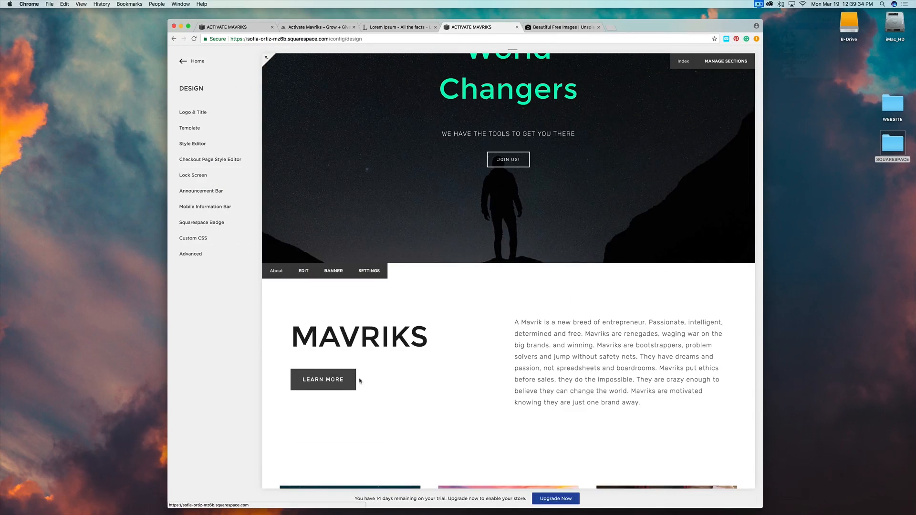
Scroll through the homepage preview to review its sections.
scroll(426, 390, "down", 5)
scroll(426, 389, "down", 2)
scroll(425, 388, "up", 2)
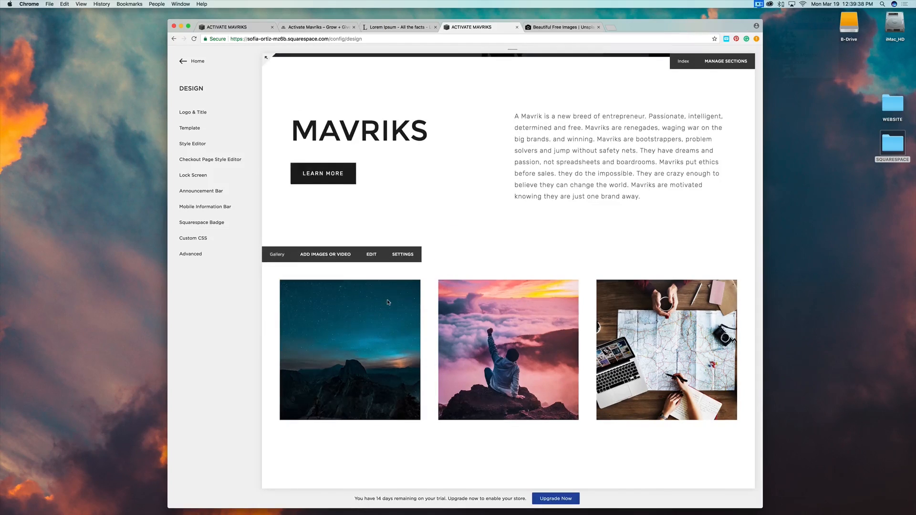
scroll(387, 299, "down", 5)
scroll(423, 337, "down", 10)
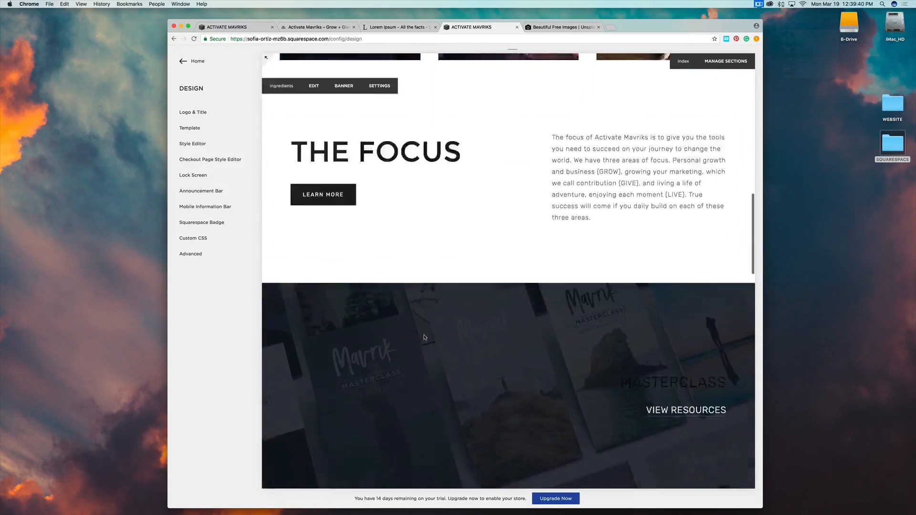
scroll(424, 337, "up", 10)
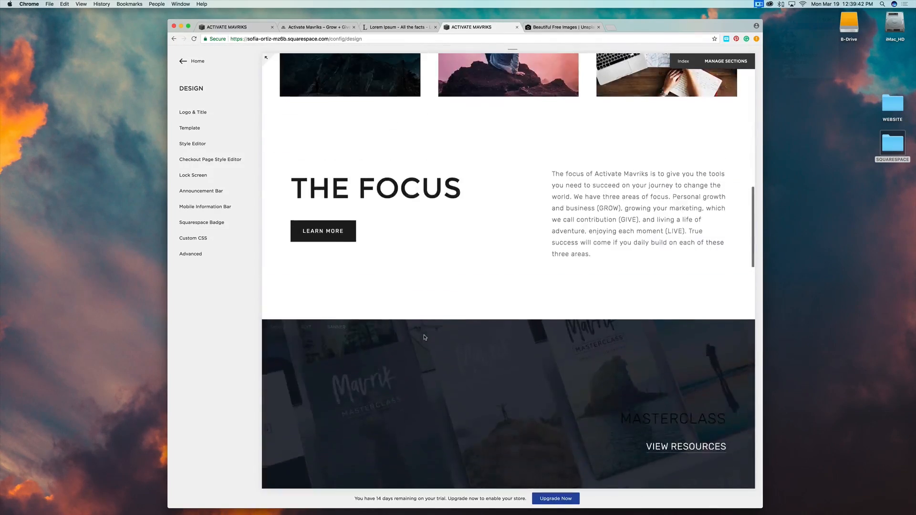
scroll(424, 337, "down", 4)
scroll(424, 336, "up", 6)
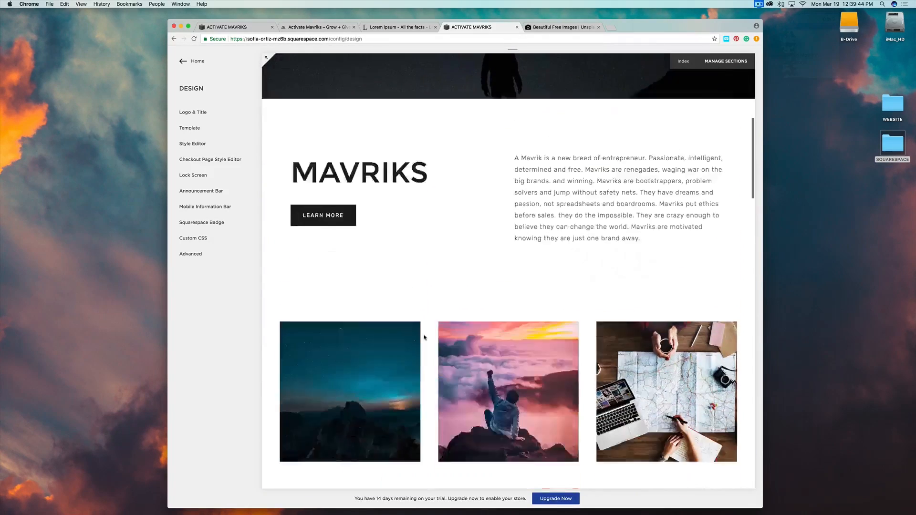
scroll(424, 335, "down", 8)
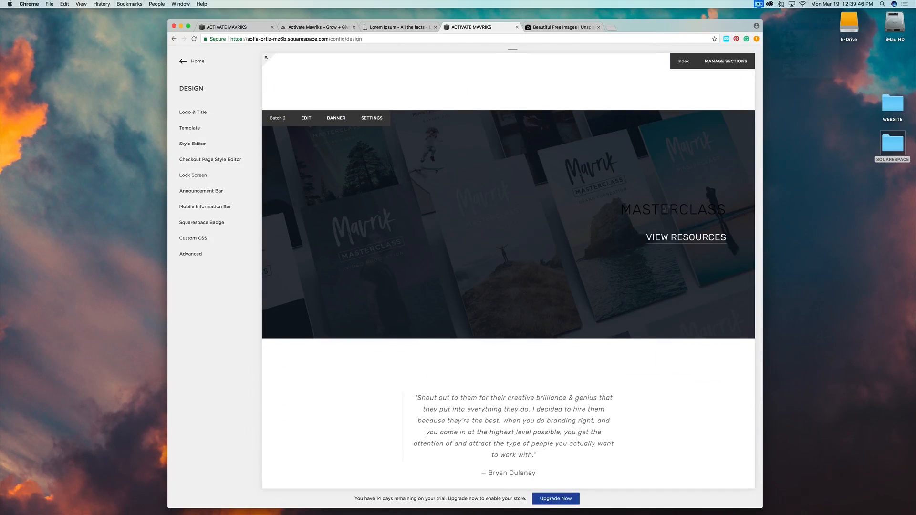
Reopen the Style Editor from the main site menu via Design.
left_click(197, 61)
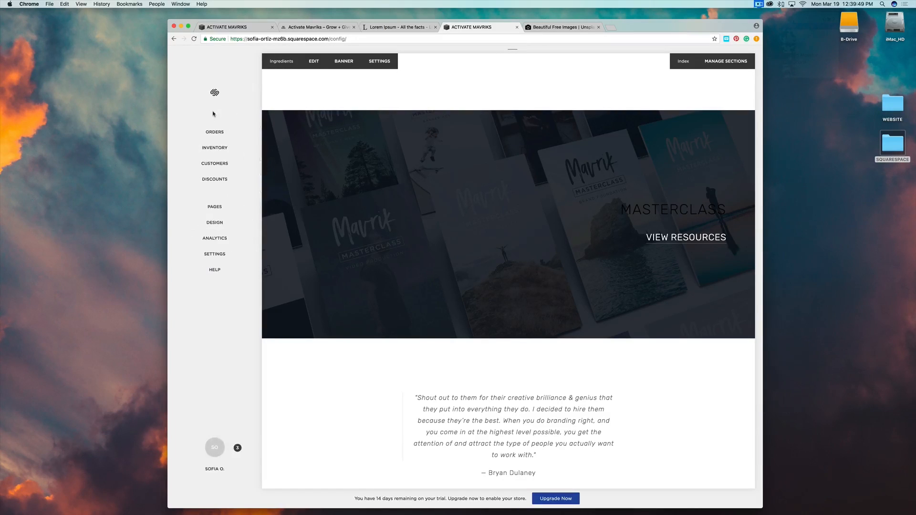
left_click(217, 224)
left_click(190, 142)
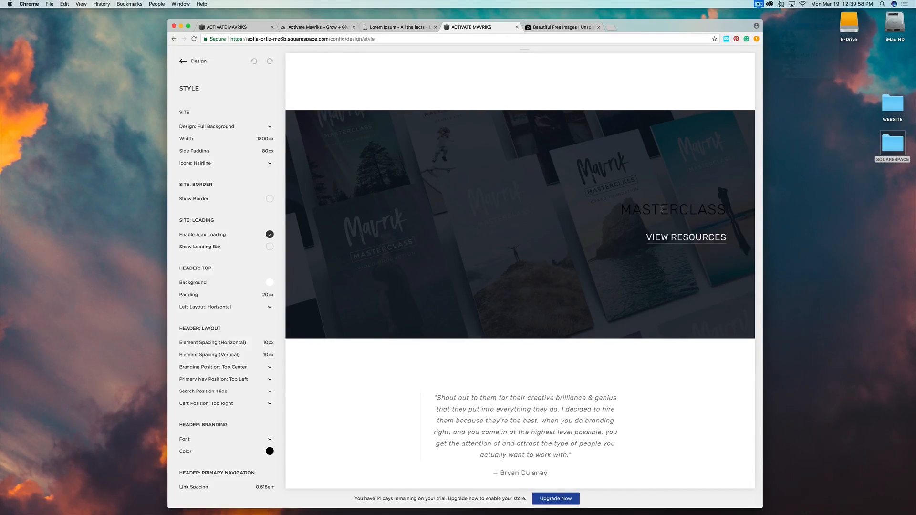
Try shifting the MASTERCLASS Heading 2 (Overlay) colour hue toward green.
left_click(653, 211)
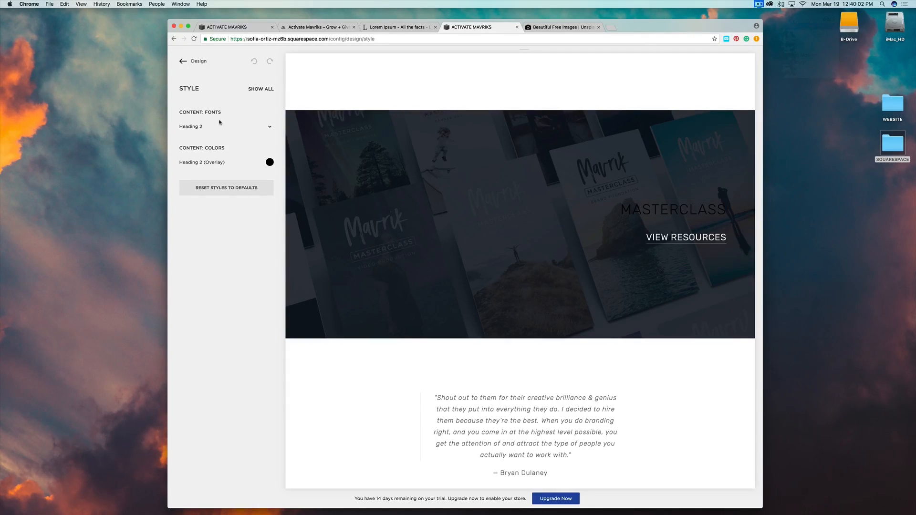
left_click(270, 162)
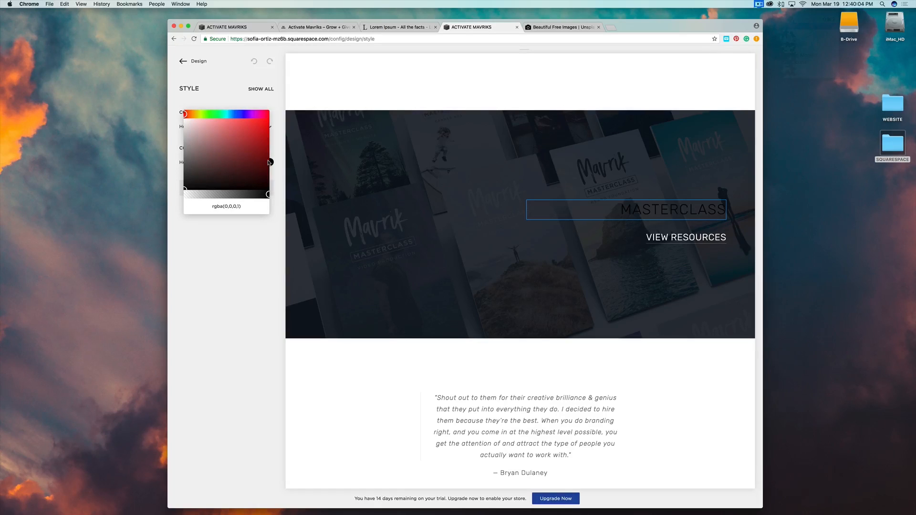
left_click(222, 113)
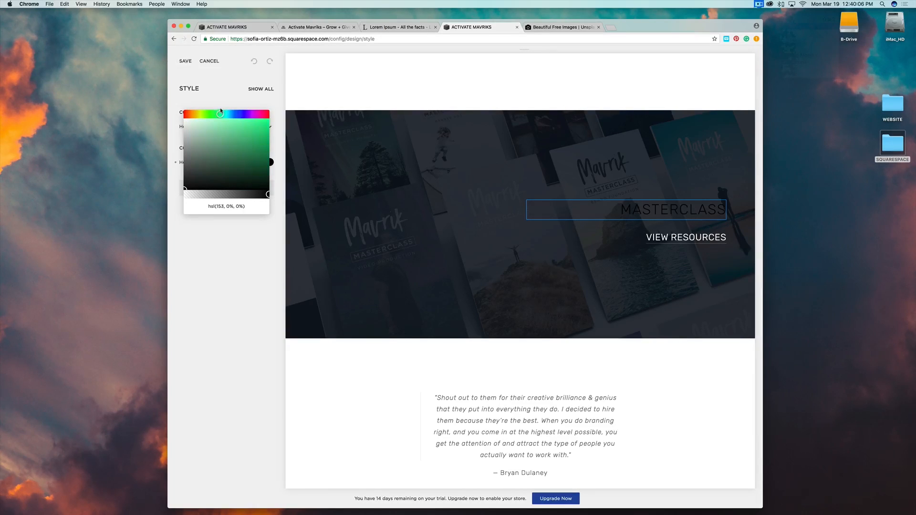
left_click(244, 248)
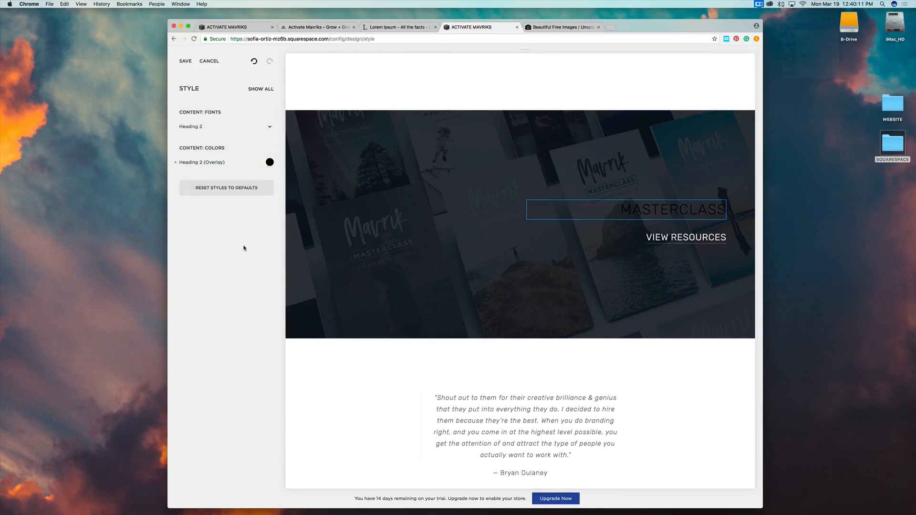
Copy the Heading 1 (Overlay) green value, hsl(163, 96%, 51%).
left_click(261, 90)
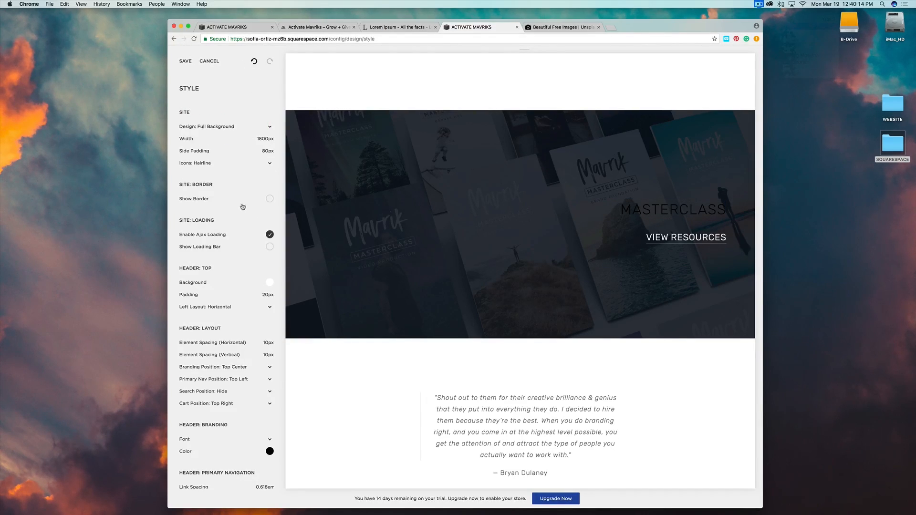
scroll(243, 207, "down", 15)
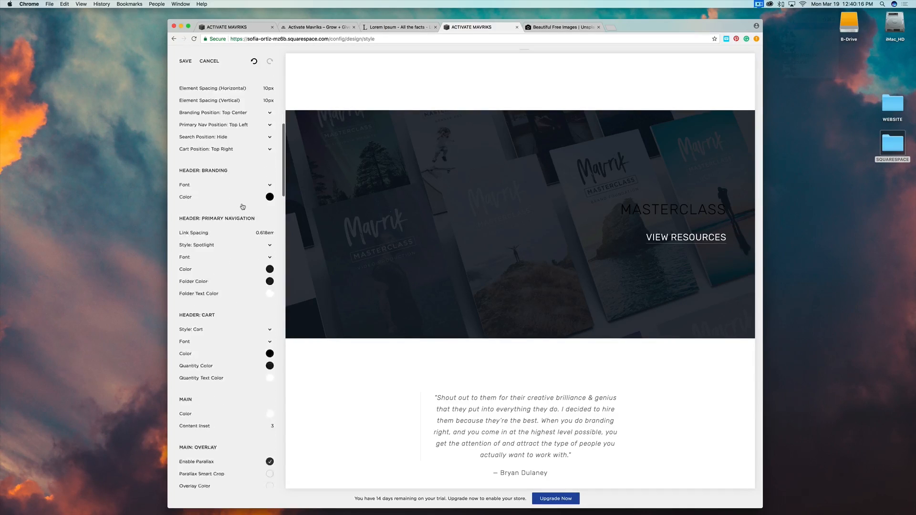
scroll(243, 207, "down", 9)
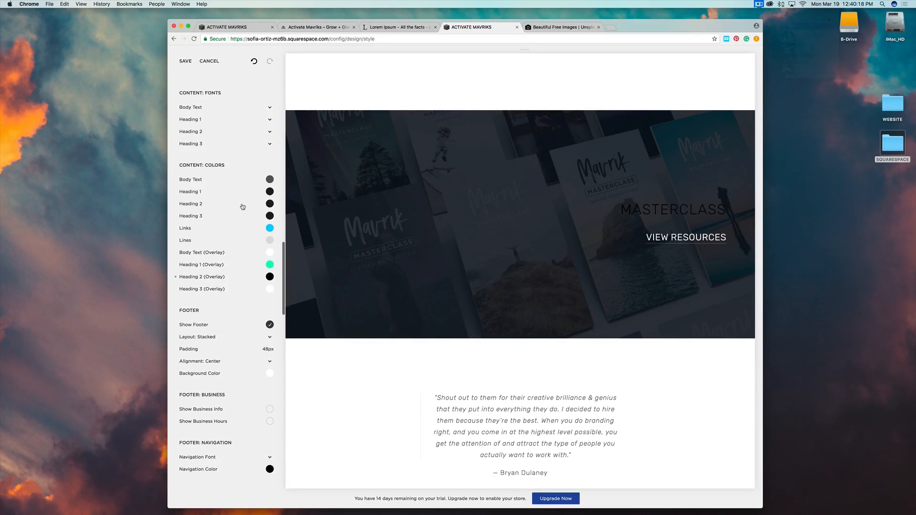
left_click(270, 265)
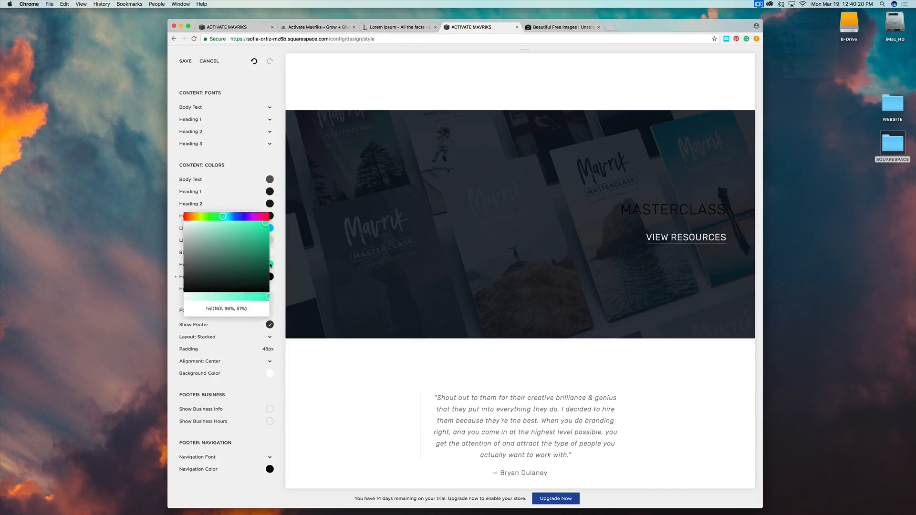
left_click_drag(250, 311, 205, 309)
key("super+c")
left_click(224, 484)
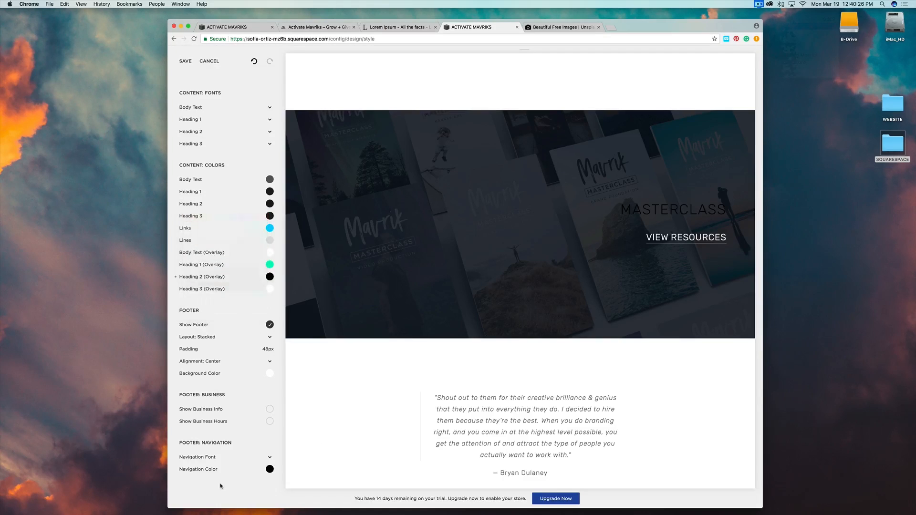
Paste hsl(163, 96%, 51%) as the MASTERCLASS Heading 2 (Overlay) colour.
left_click(667, 208)
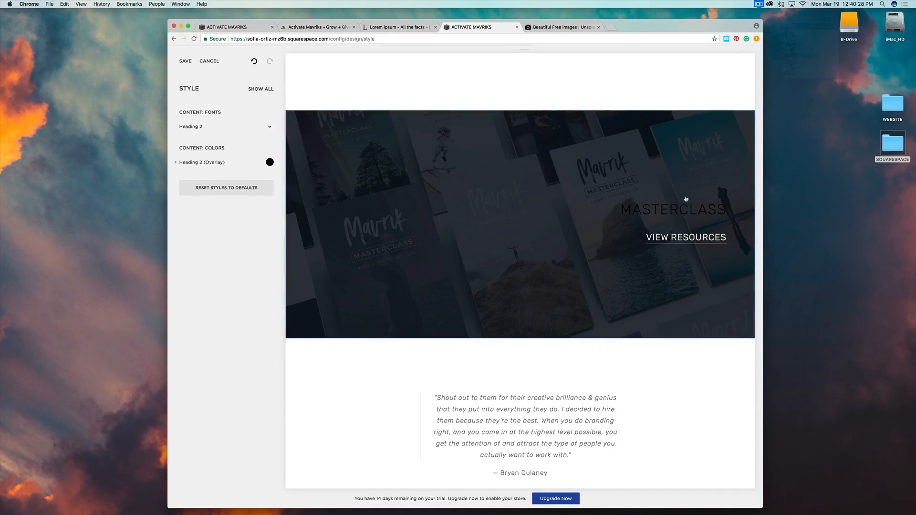
left_click(269, 163)
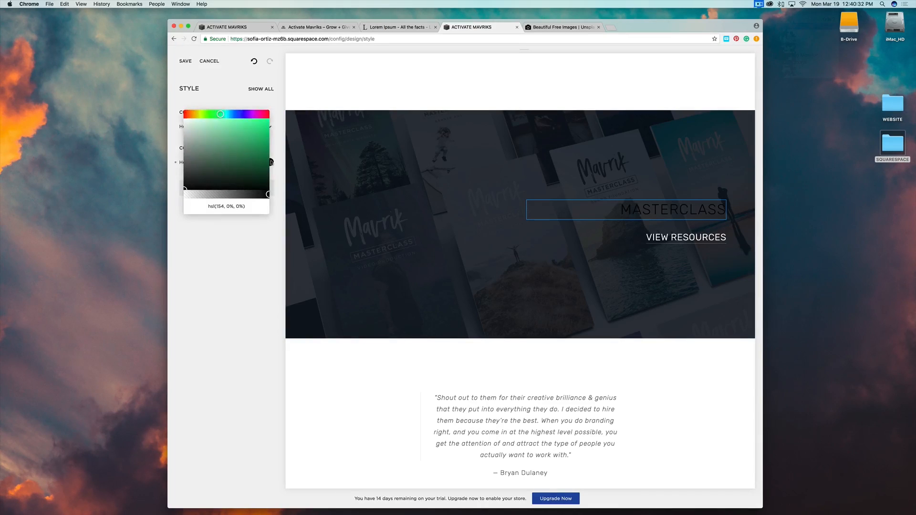
left_click_drag(252, 205, 187, 204)
key("super+v")
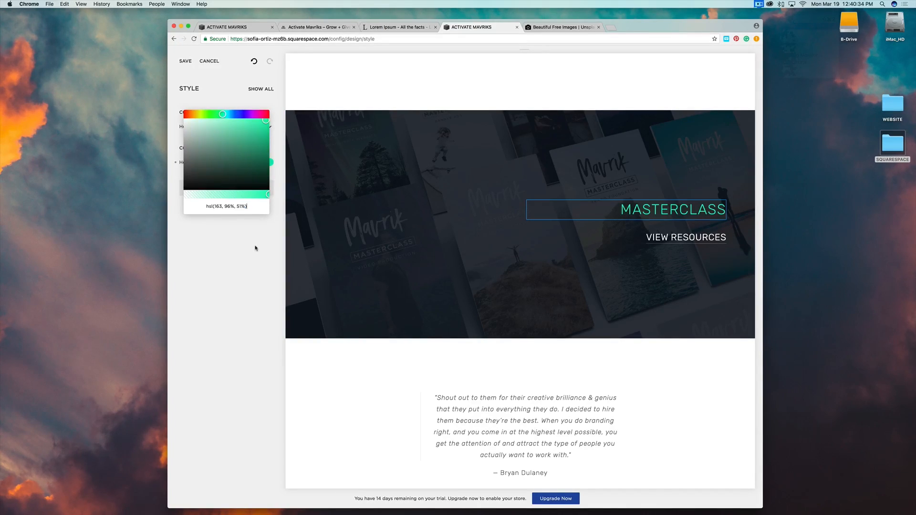
left_click(204, 329)
Review the green Heading 2 overlay across the home page preview and save the styles.
scroll(573, 212, "up", 5)
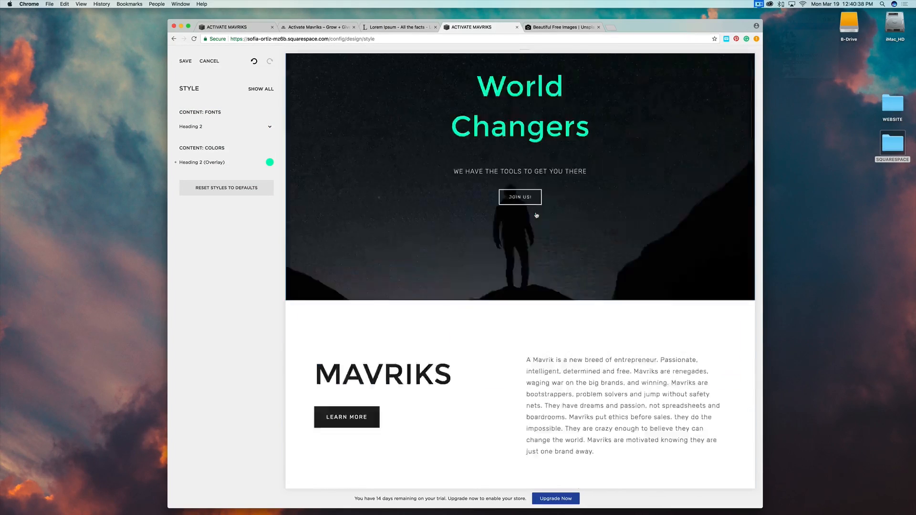
scroll(536, 215, "up", 3)
scroll(488, 234, "down", 15)
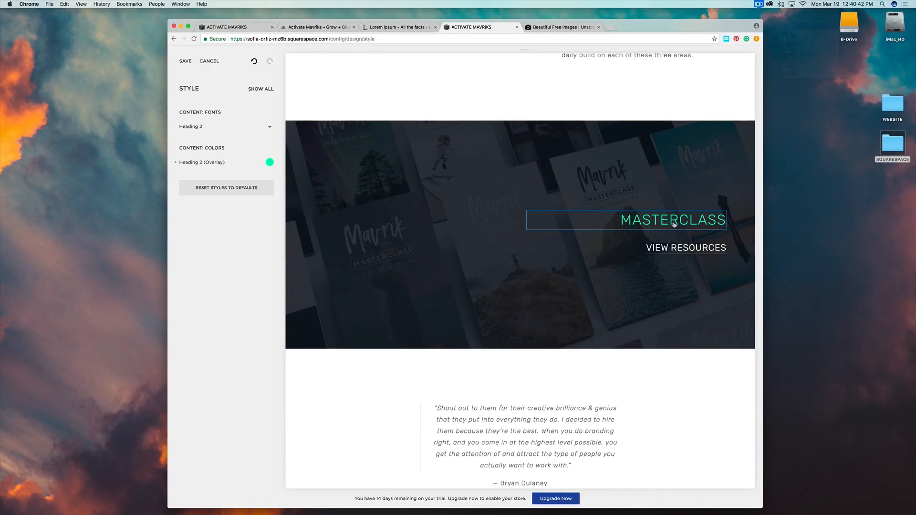
scroll(576, 273, "down", 10)
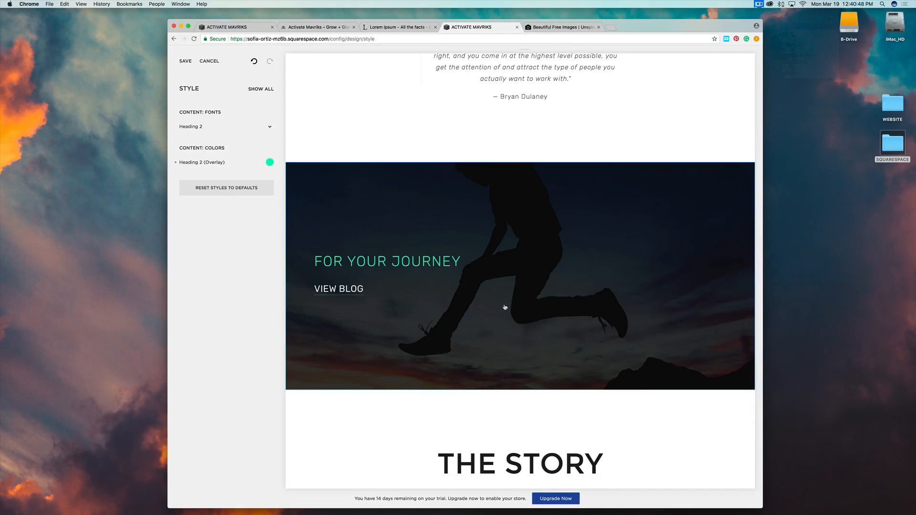
scroll(605, 247, "up", 10)
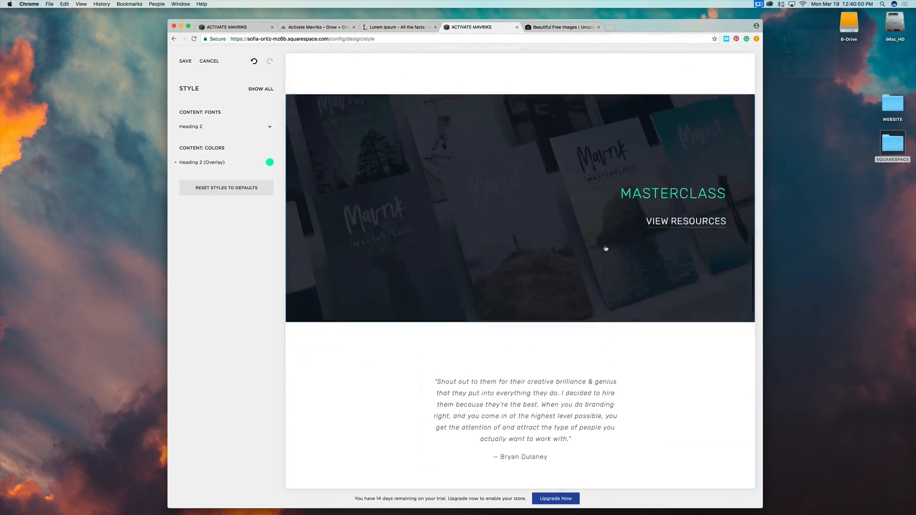
scroll(605, 248, "up", 3)
scroll(605, 248, "down", 20)
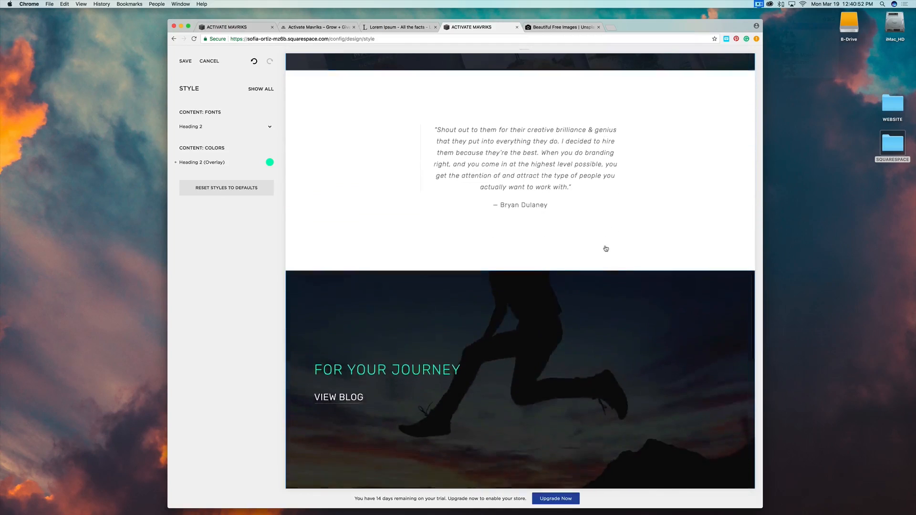
scroll(605, 248, "down", 5)
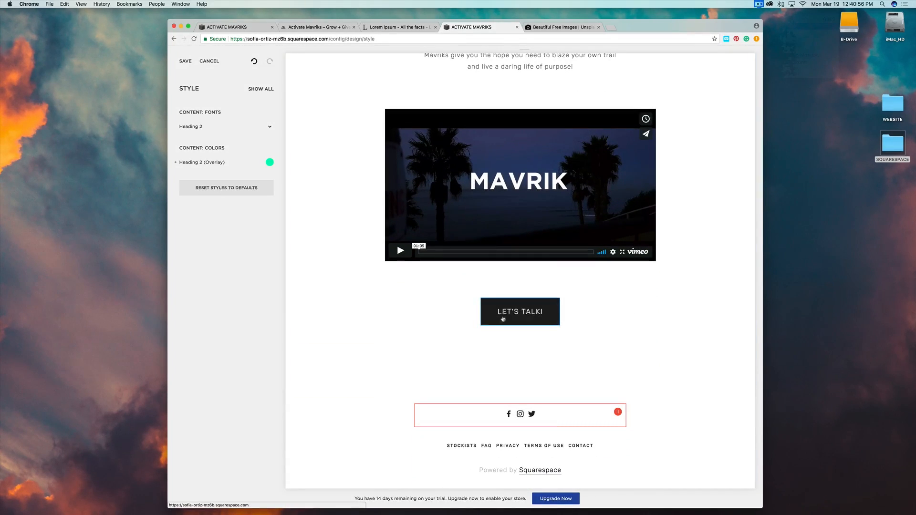
scroll(685, 312, "up", 7)
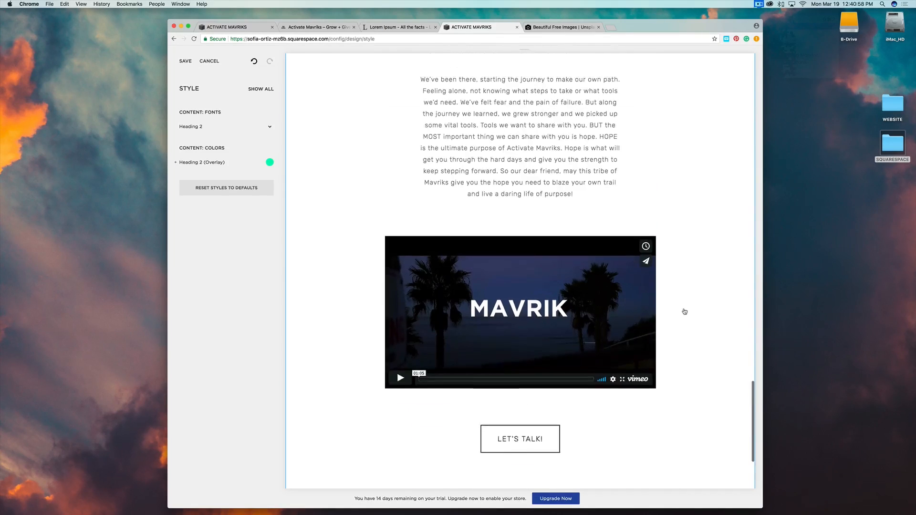
scroll(684, 312, "up", 20)
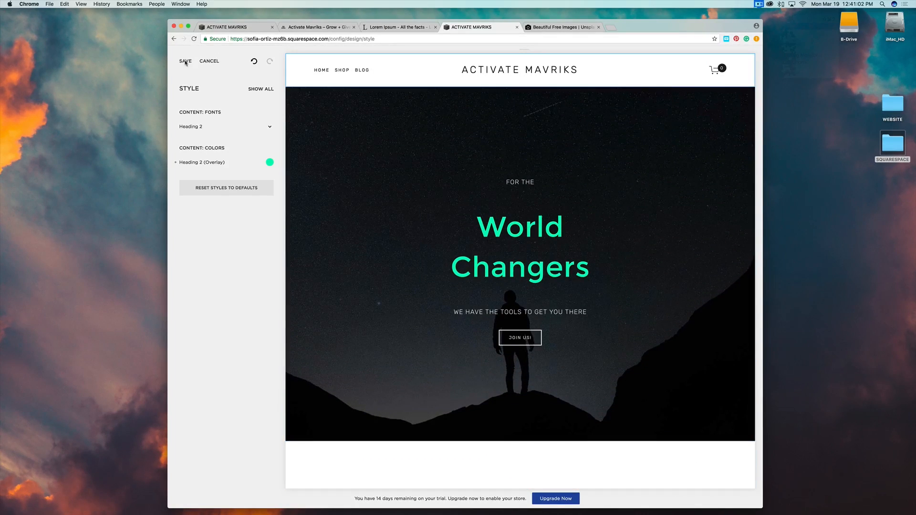
left_click(185, 63)
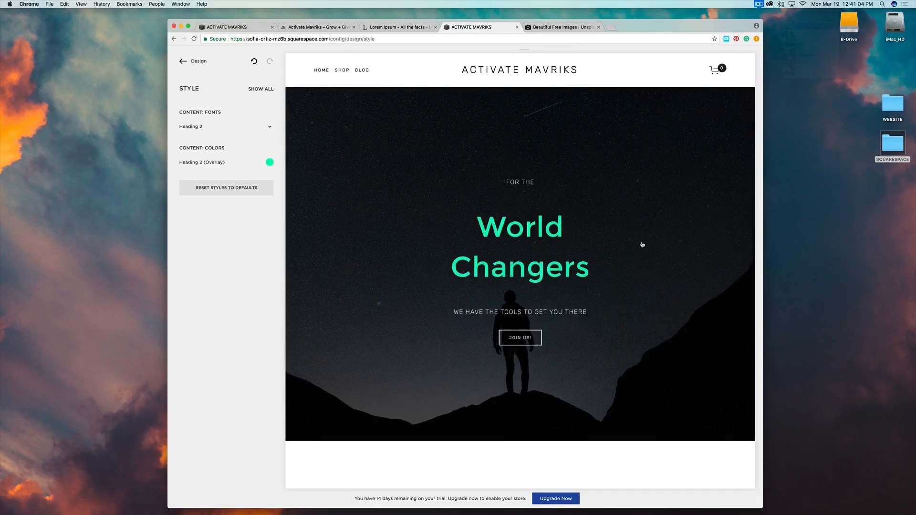
scroll(642, 245, "down", 12)
scroll(642, 244, "up", 8)
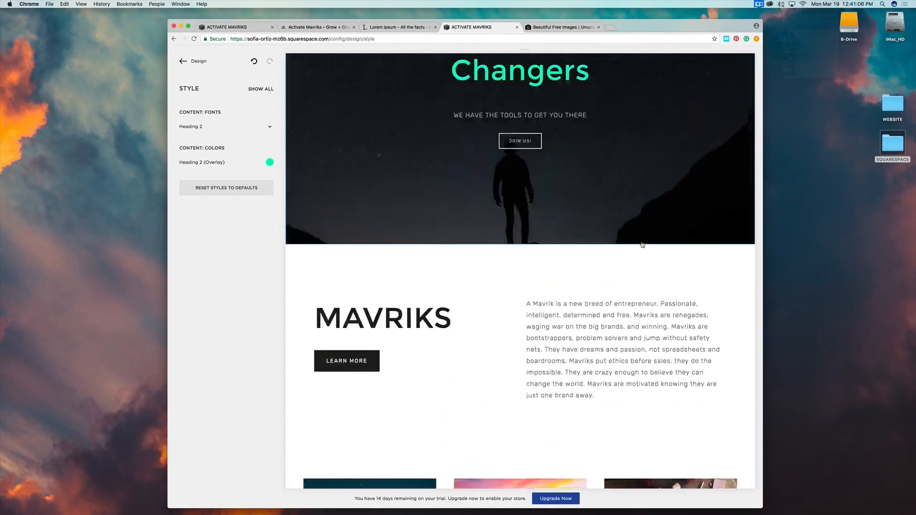
scroll(642, 245, "up", 4)
Go to Pages, remove the Shop page's demo content, and save its settings.
left_click(198, 61)
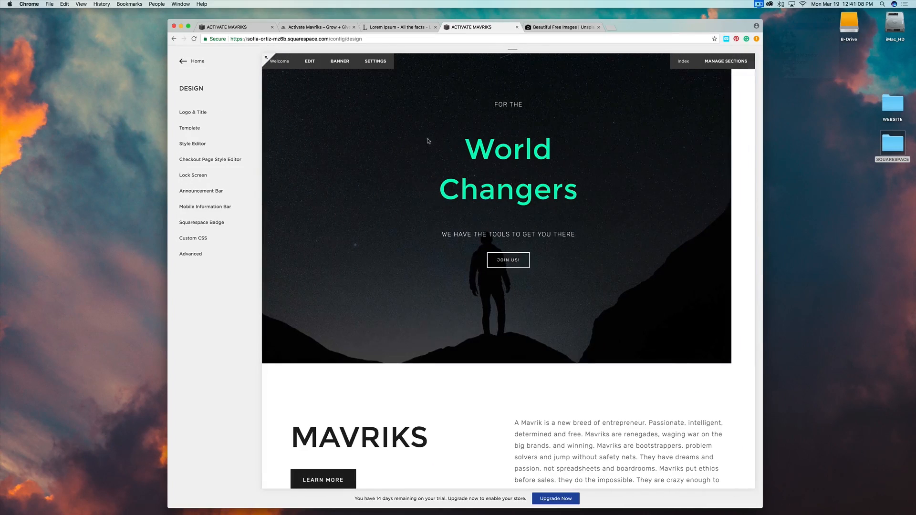
scroll(619, 188, "up", 3)
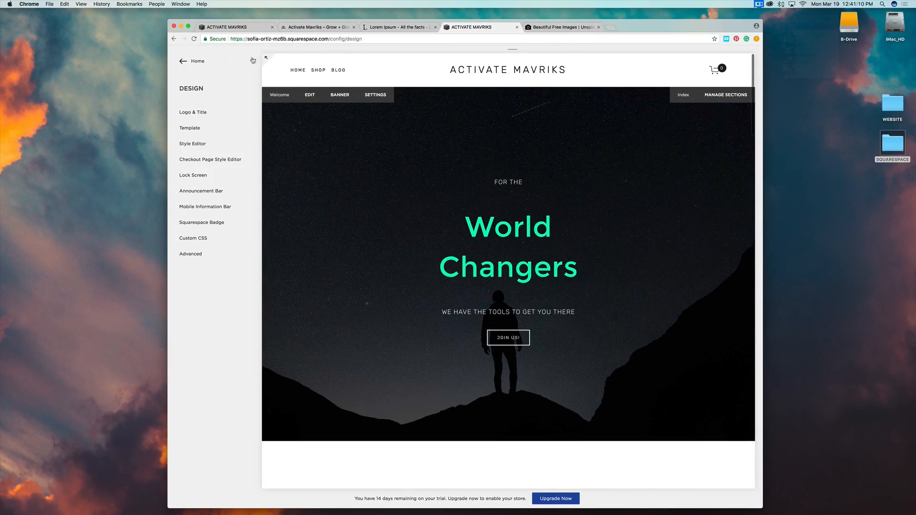
left_click(195, 61)
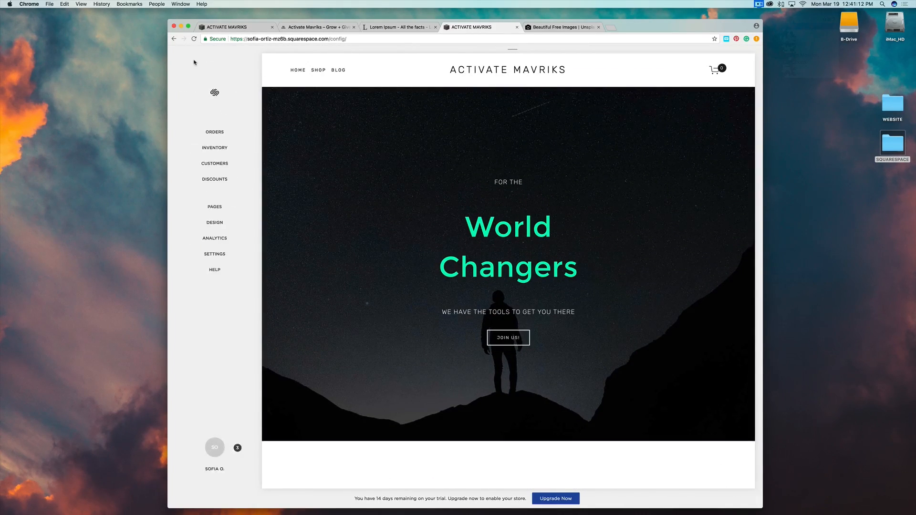
left_click(220, 208)
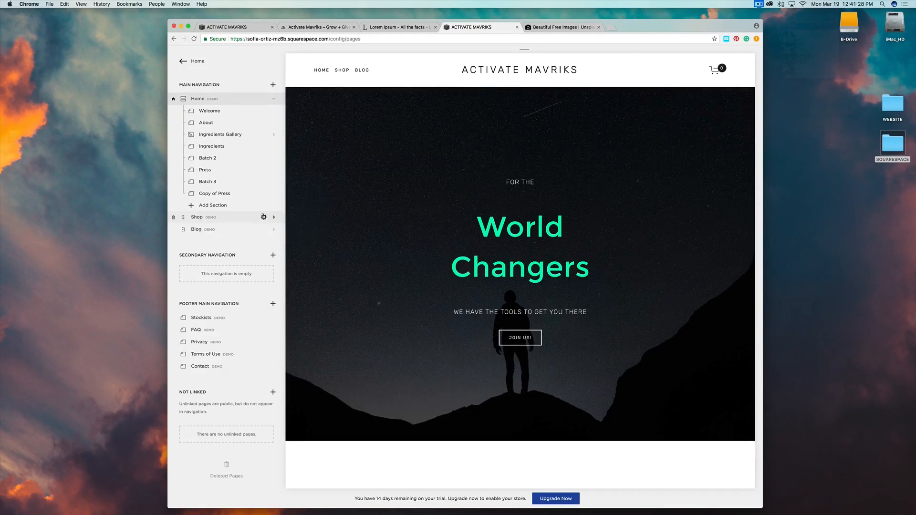
left_click(264, 217)
left_click(302, 237)
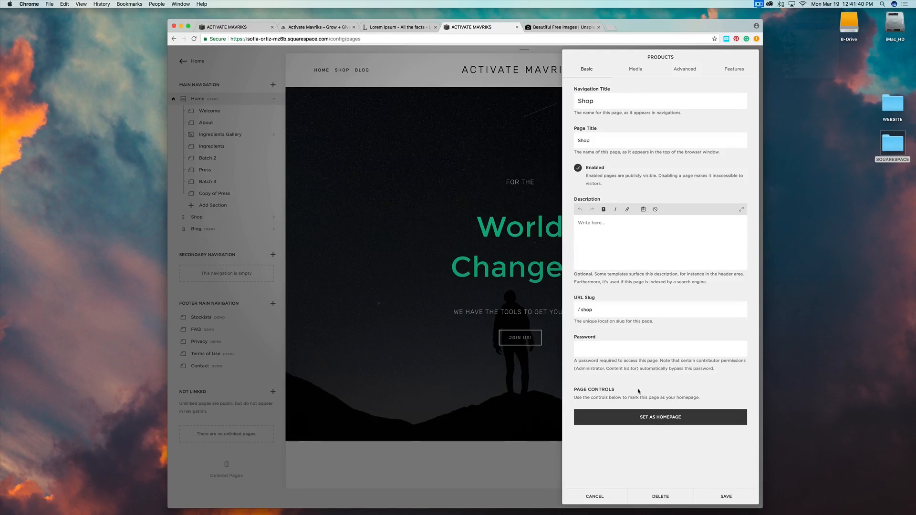
left_click(726, 497)
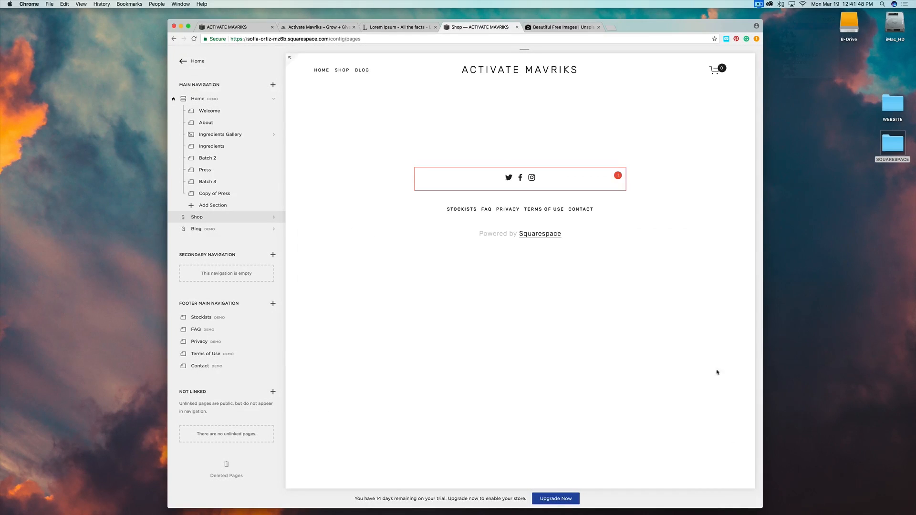
mouse_move(344, 94)
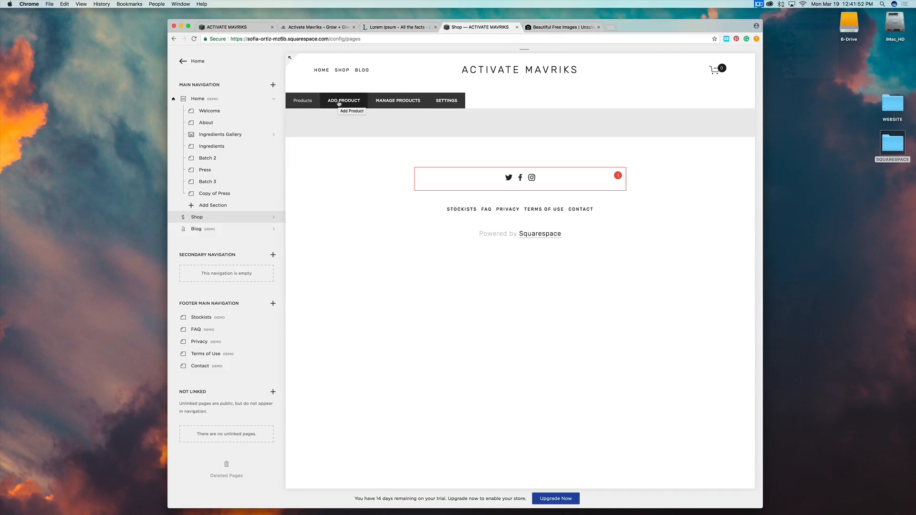
Add a digital product named MASTERCLASS with MASTERCLASS.jpg as its image.
left_click(339, 102)
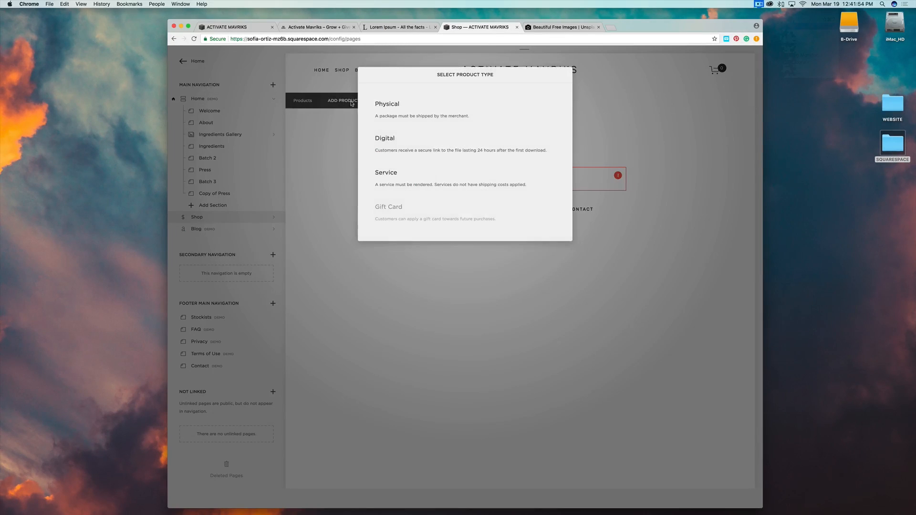
left_click(381, 139)
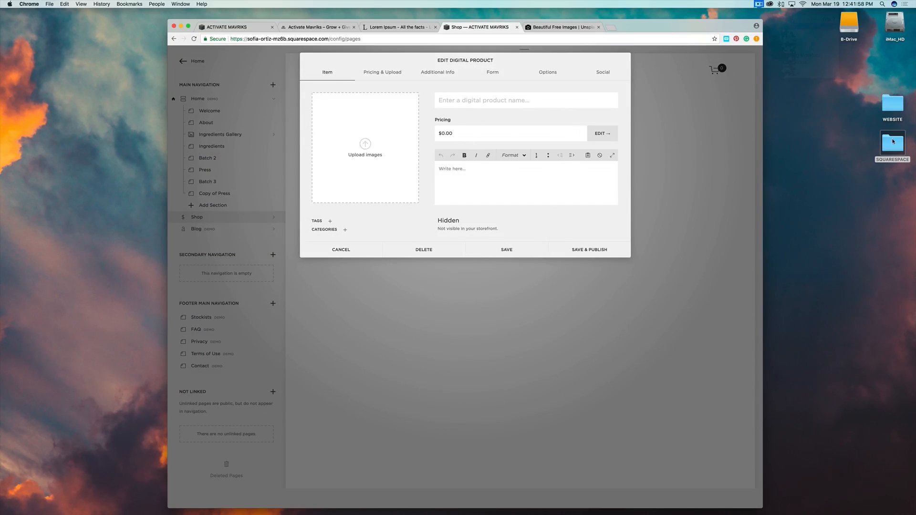
double_click(893, 141)
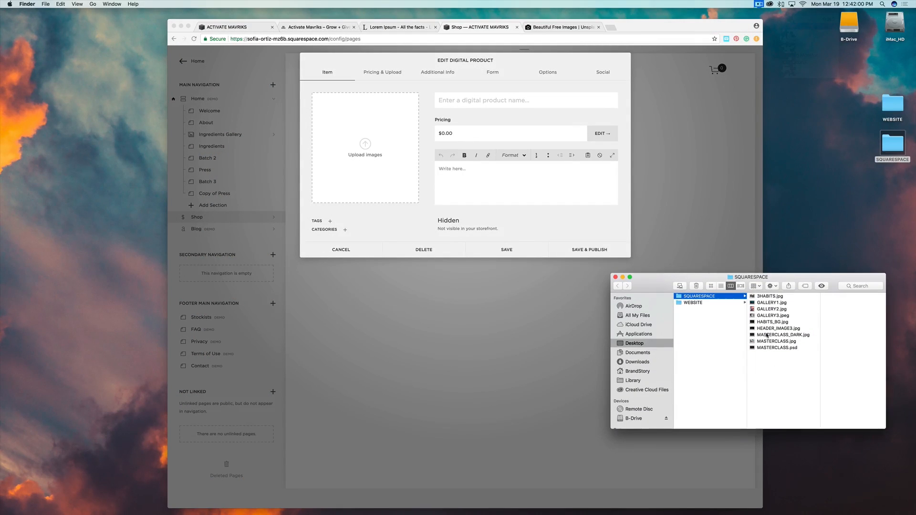
left_click(769, 341)
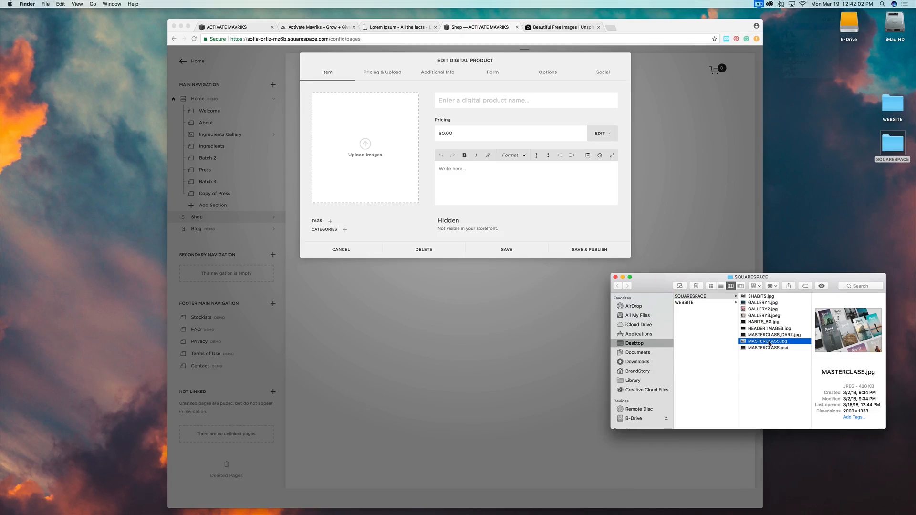
left_click_drag(769, 341, 361, 145)
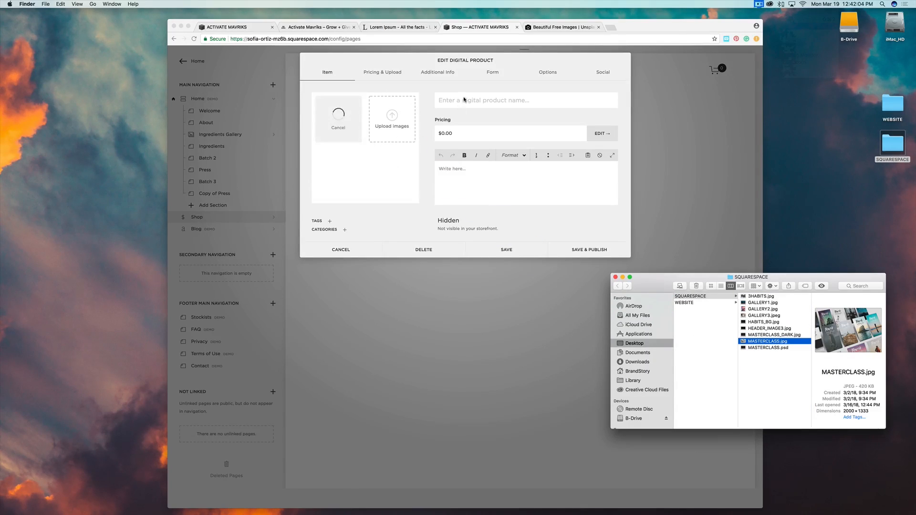
left_click(463, 100)
type("MAS")
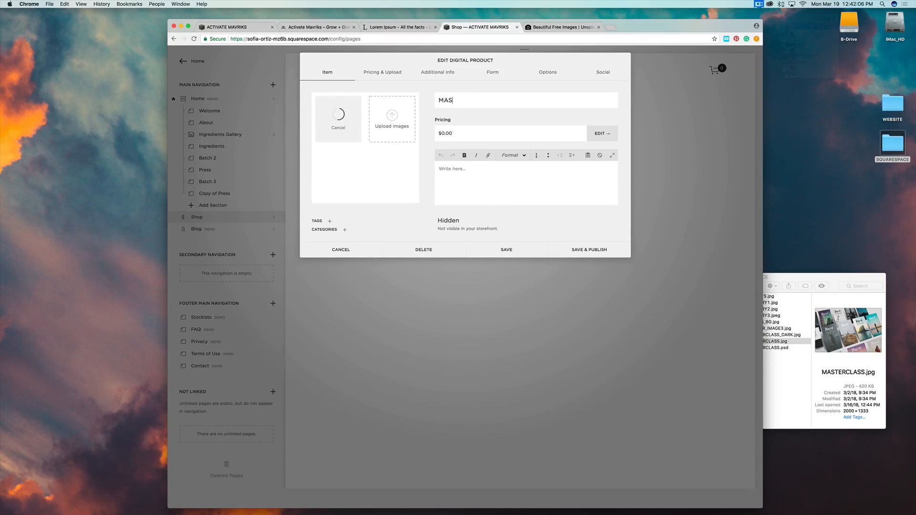
type("TERCLASS")
Price MASTERCLASS at $5,997 with a $997 sale price and mark it on sale.
left_click(451, 136)
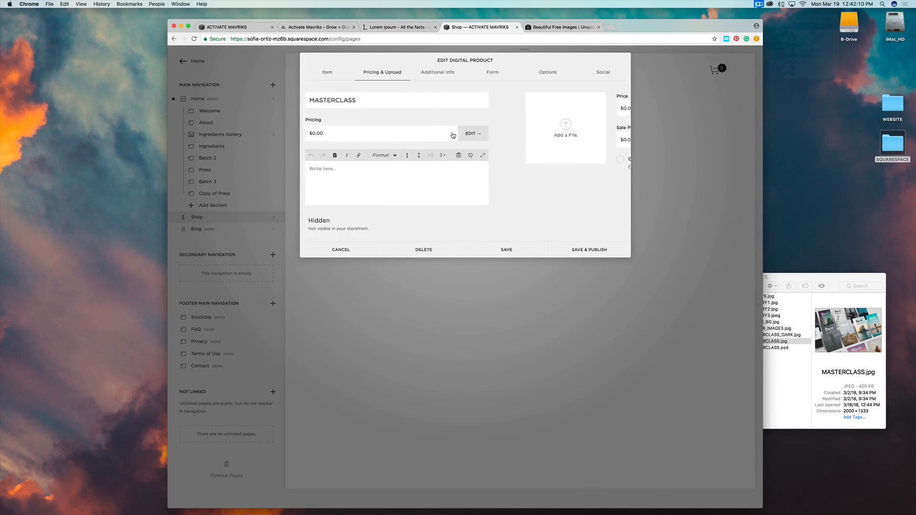
left_click(438, 109)
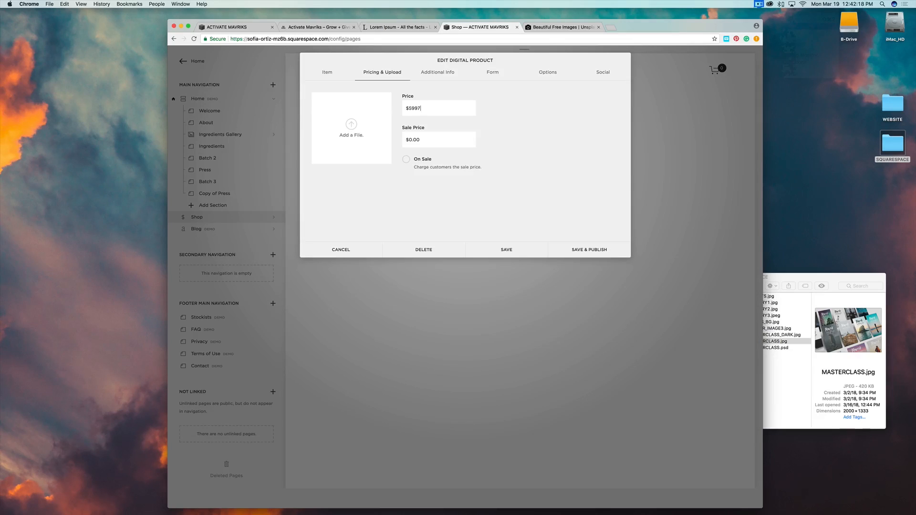
type("$5997")
left_click(415, 140)
left_click(436, 197)
left_click(406, 160)
Attach MASTERCLASS.jpg as the downloadable file and save the product.
left_click(790, 325)
left_click_drag(772, 342, 369, 142)
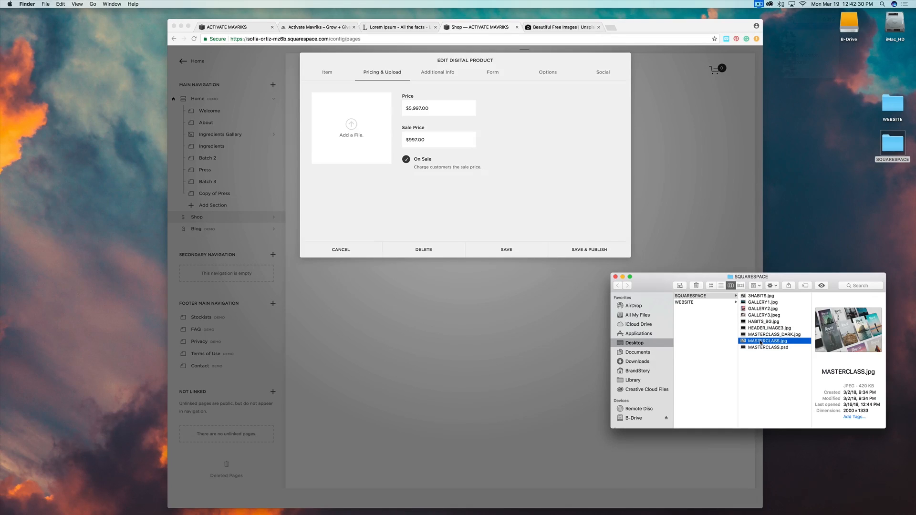
left_click_drag(761, 343, 349, 129)
left_click(509, 250)
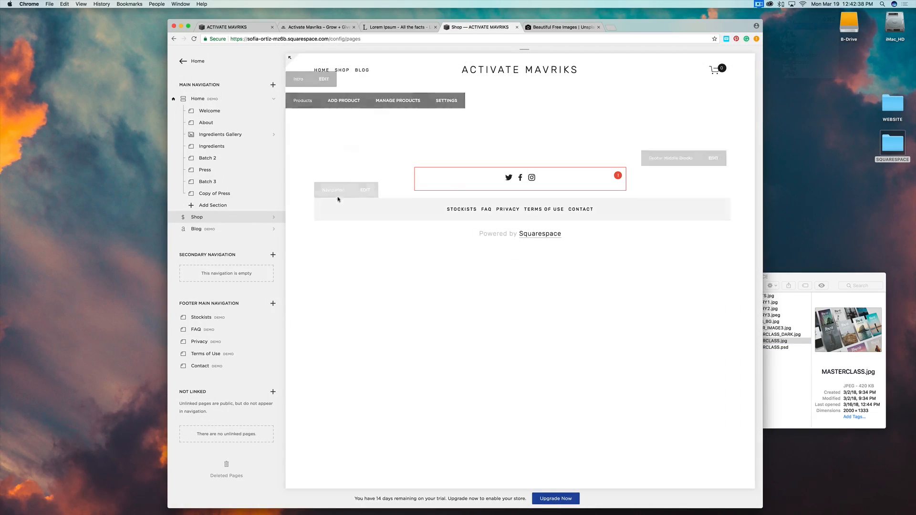
From the Shop's product list, reopen the hidden MASTERCLASS product and save and publish it.
mouse_move(345, 120)
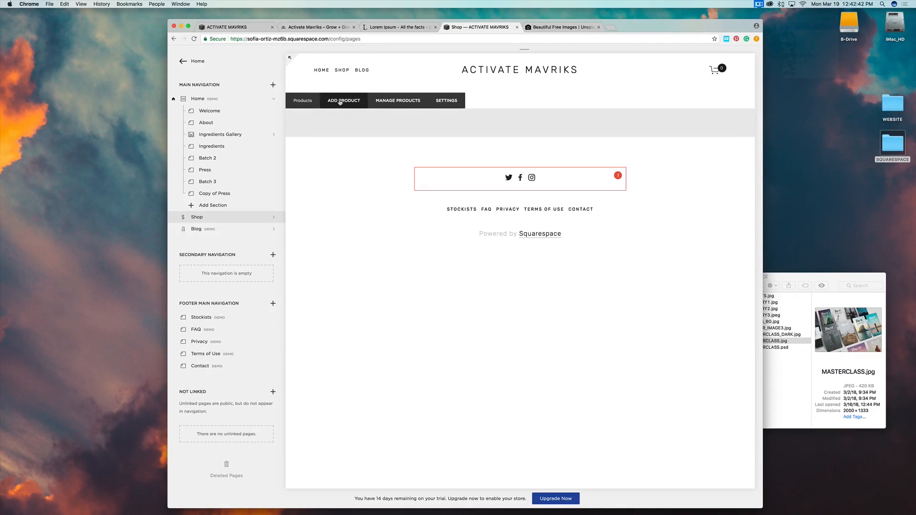
left_click(396, 102)
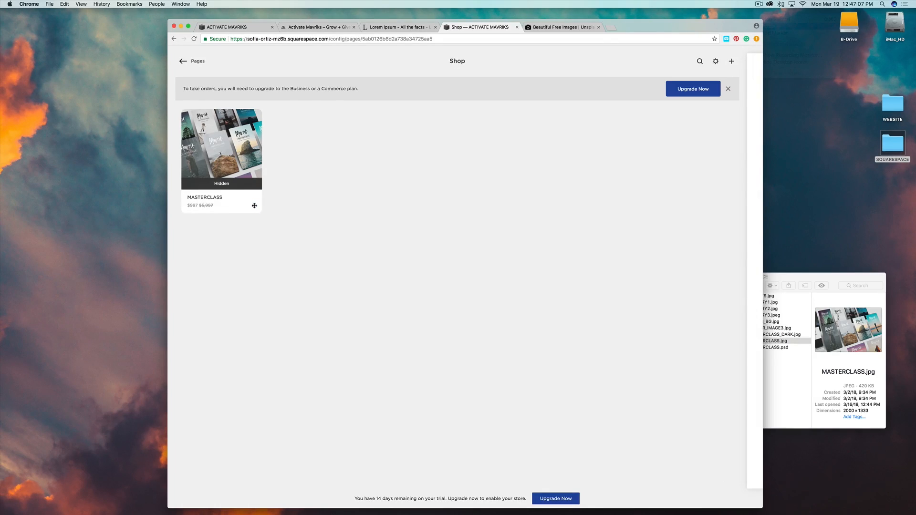
left_click_drag(254, 206, 266, 214)
left_click(250, 207)
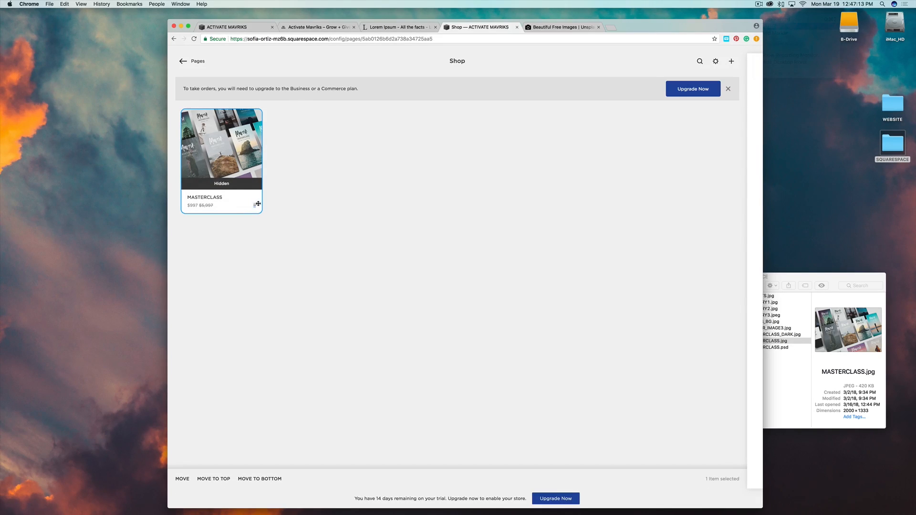
double_click(253, 205)
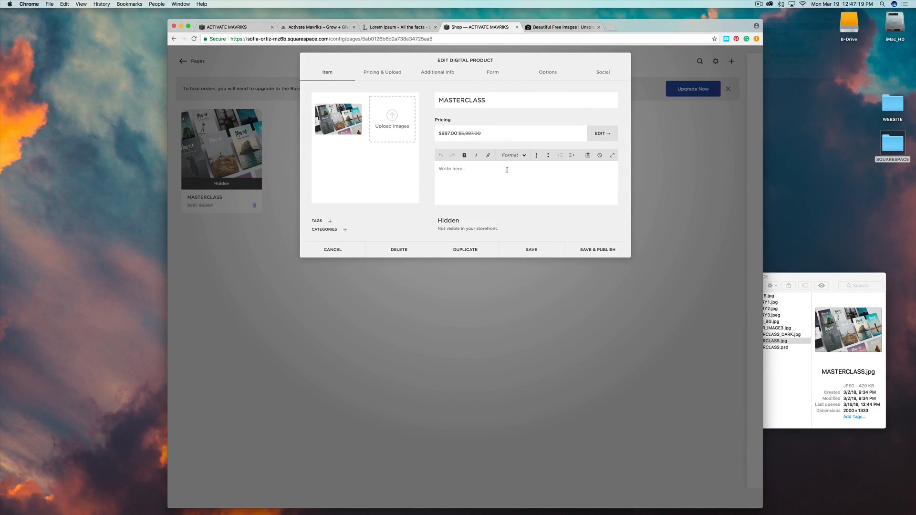
left_click(602, 251)
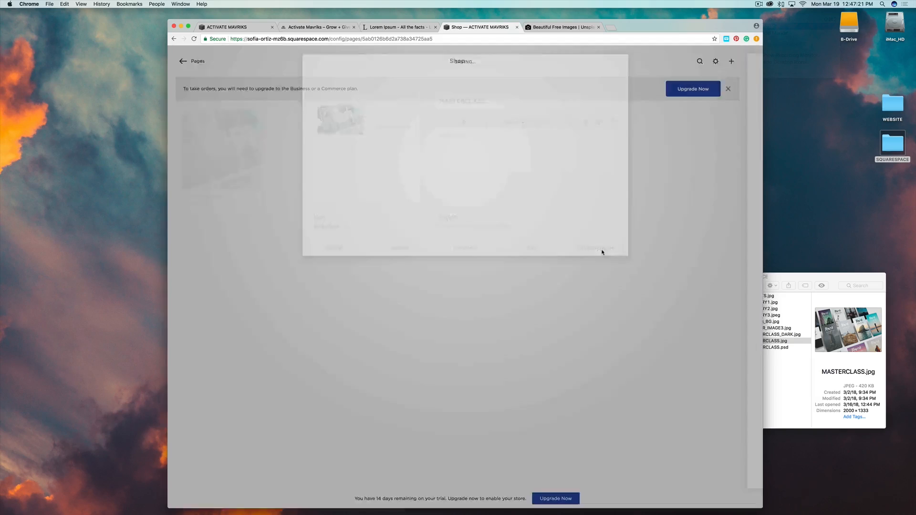
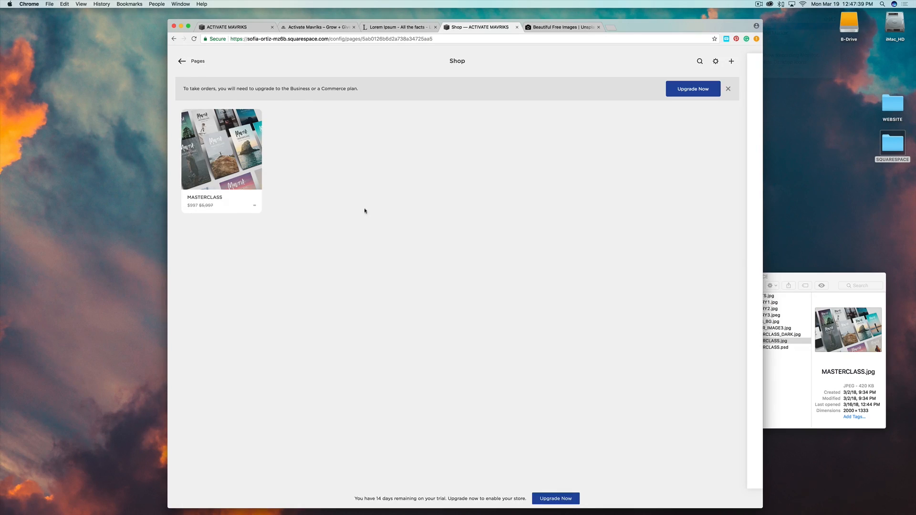
Go back from the Shop product list to the Pages overview.
left_click(181, 61)
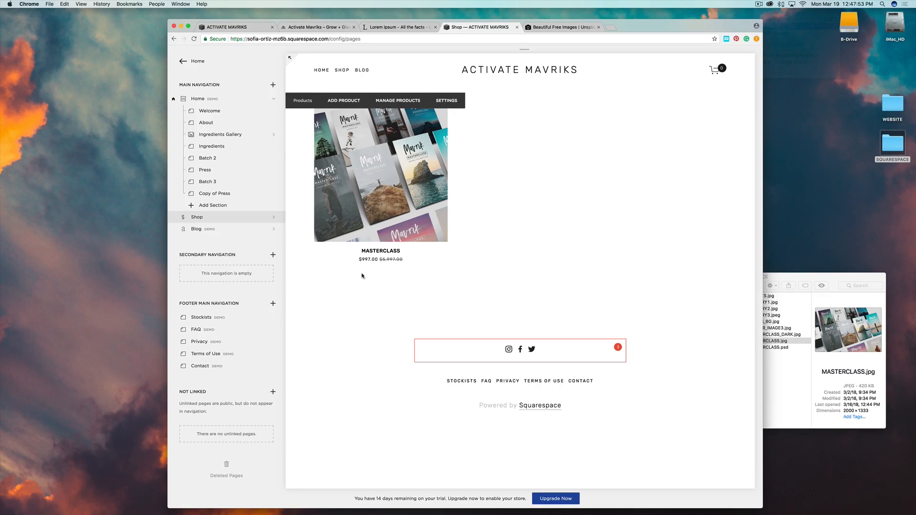
Clear the Blog's example posts and start a new post titled '3 Habits That Will Change Your Life'.
left_click(226, 232)
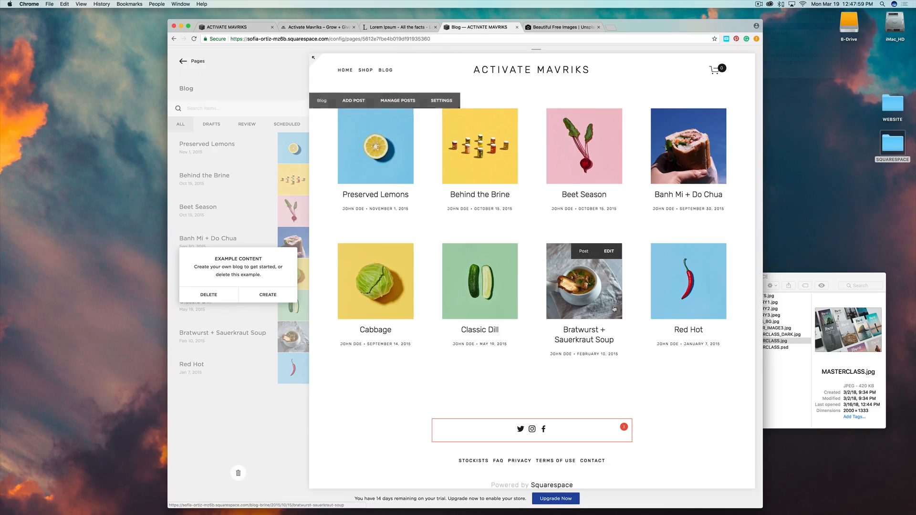
left_click(265, 295)
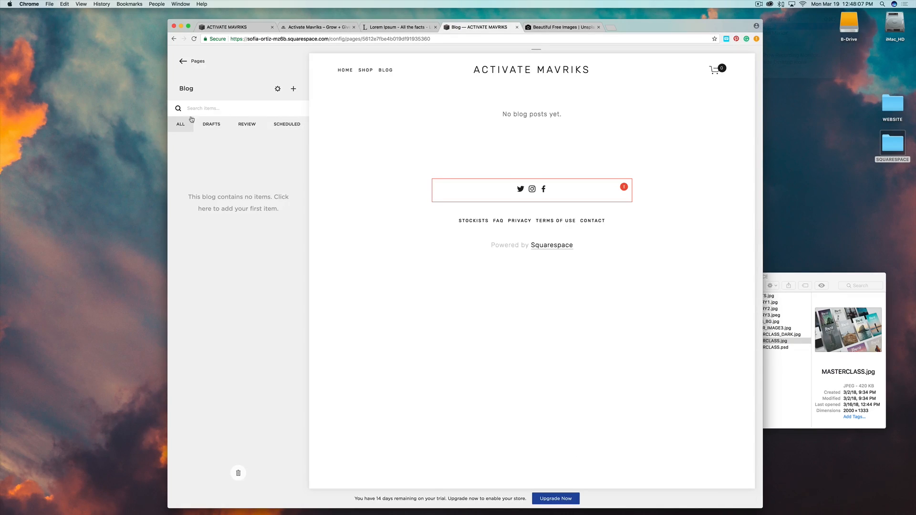
left_click(294, 90)
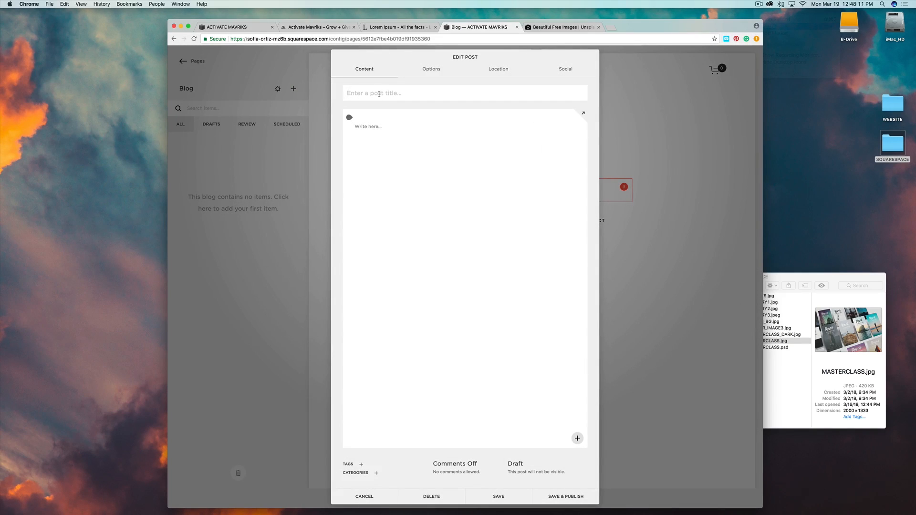
type("3 Habits That Will Change Your Life")
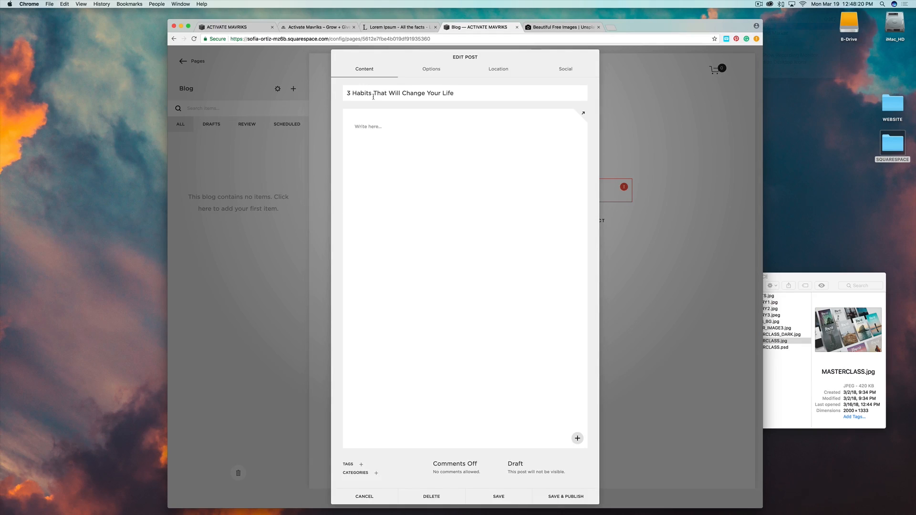
Fill the post body with Lorem ipsum paragraphs from lipsum.com and publish it.
left_click(392, 28)
left_click(391, 158)
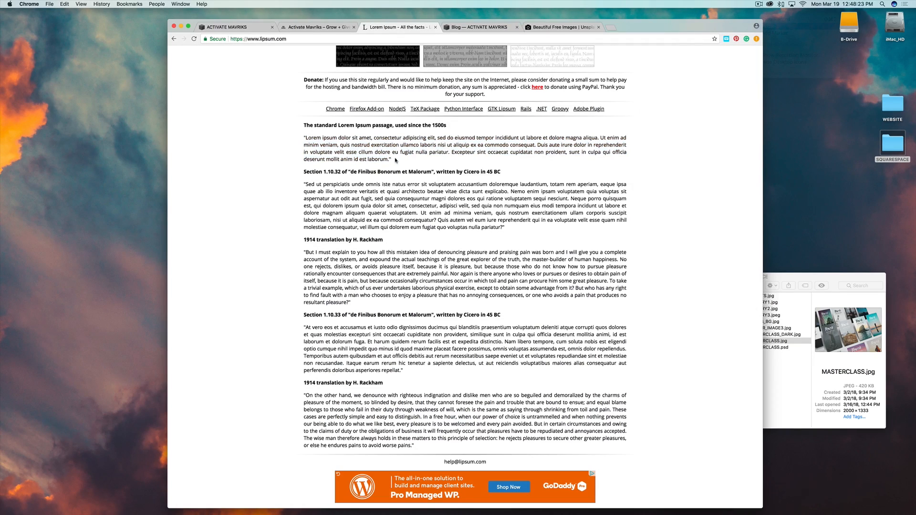
left_click_drag(389, 159, 306, 137)
key("super+c")
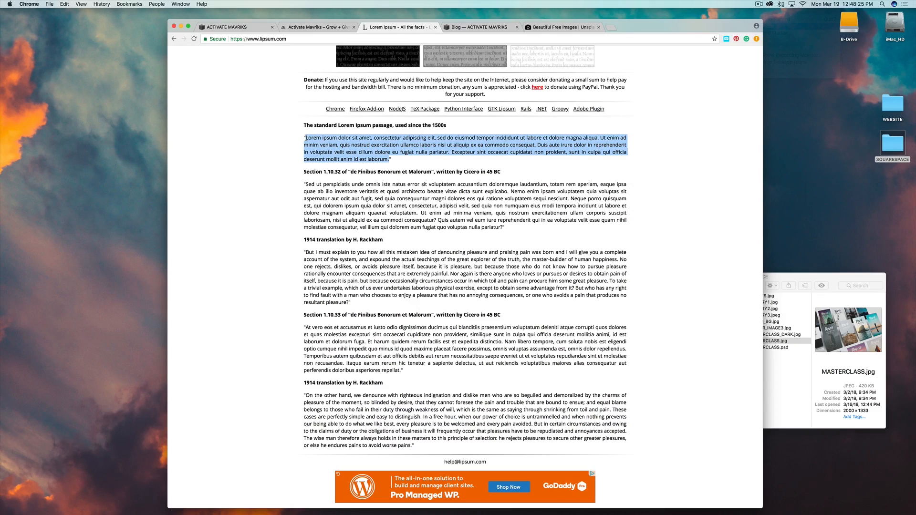
left_click(477, 27)
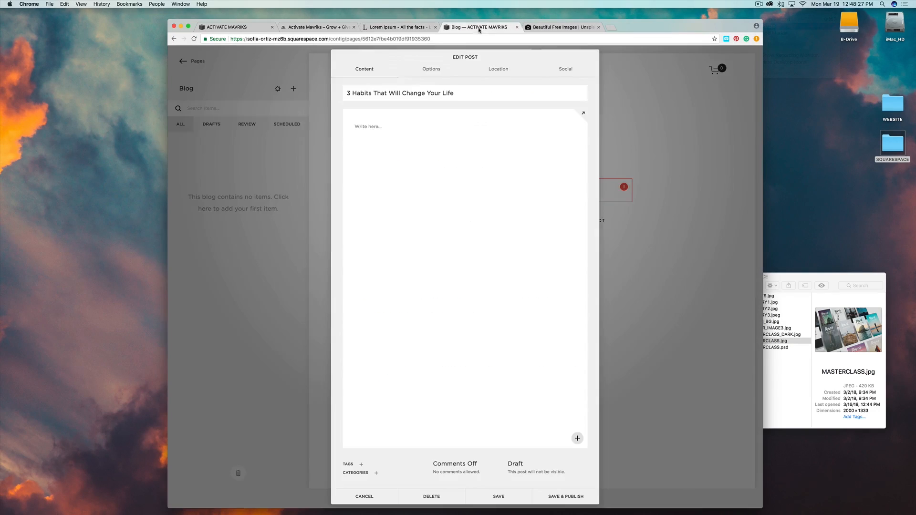
left_click(382, 127)
key("super+v")
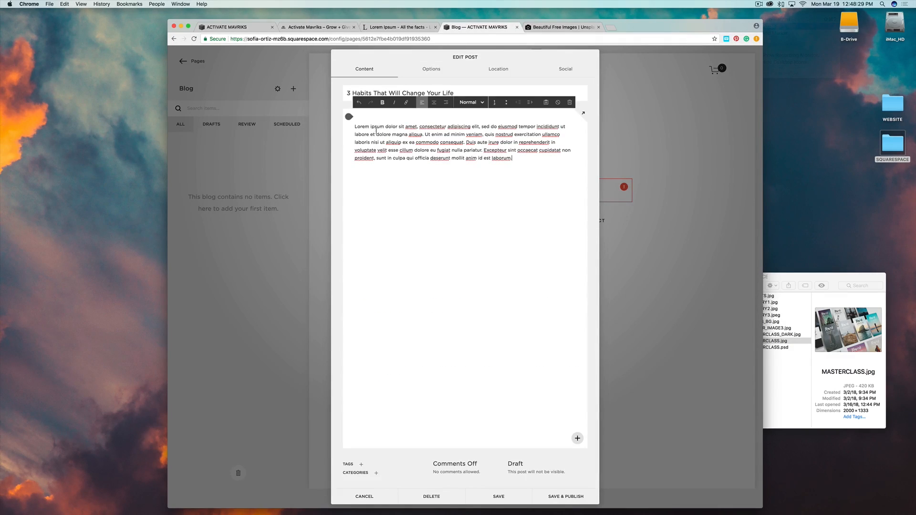
key("super+v")
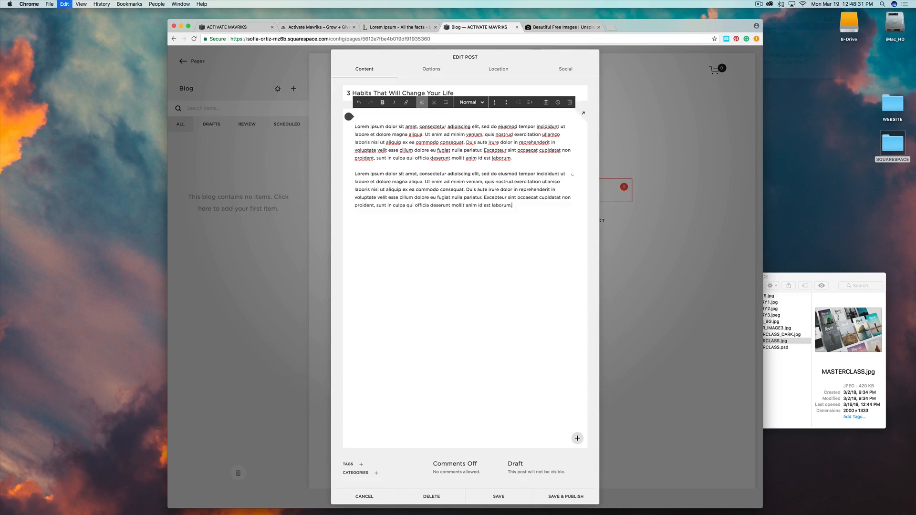
key("super+v")
key("super+v")
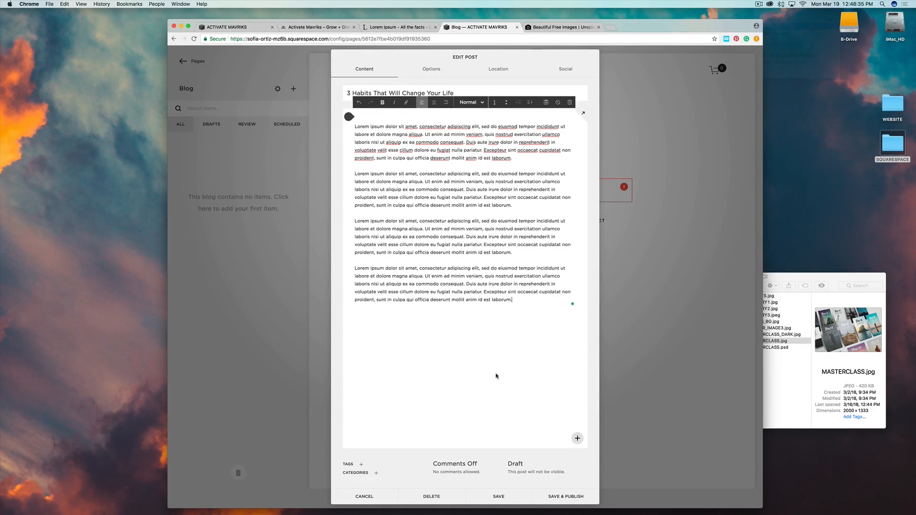
left_click(561, 497)
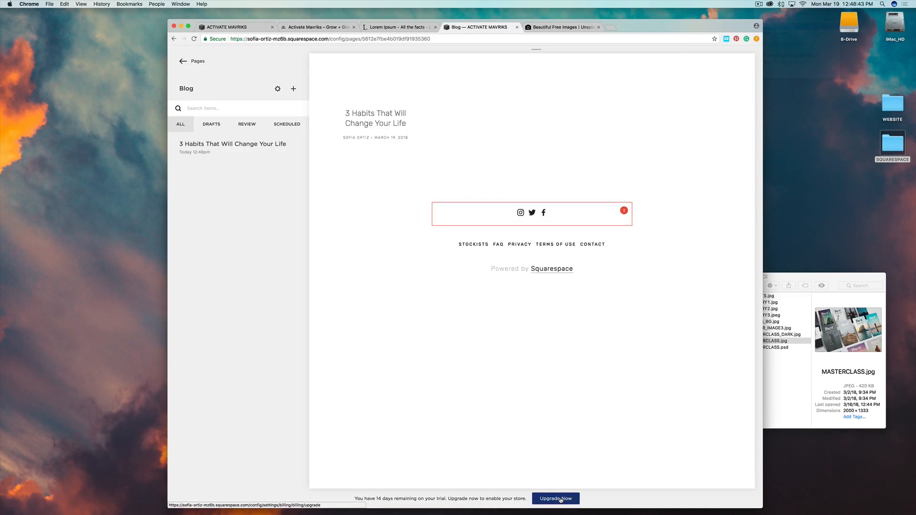
Set 3HABITS.jpg as the 3 Habits post's thumbnail image.
mouse_move(366, 122)
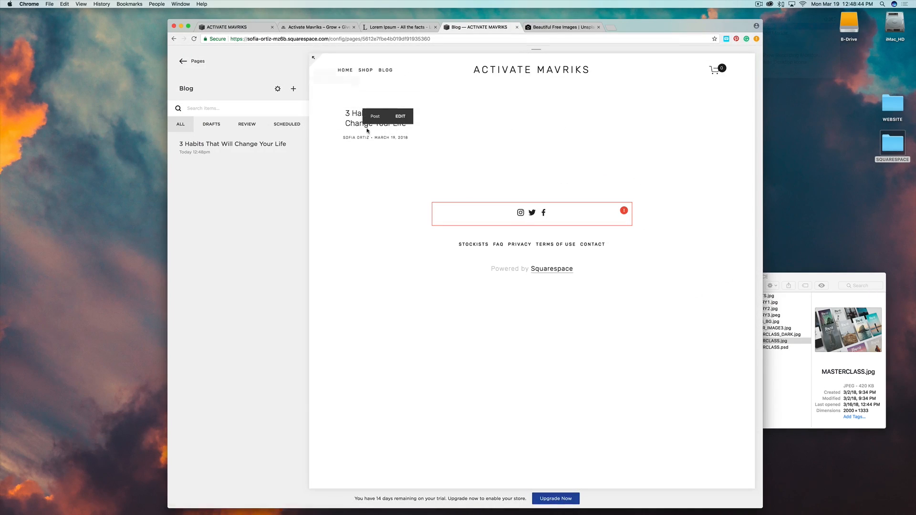
left_click(400, 119)
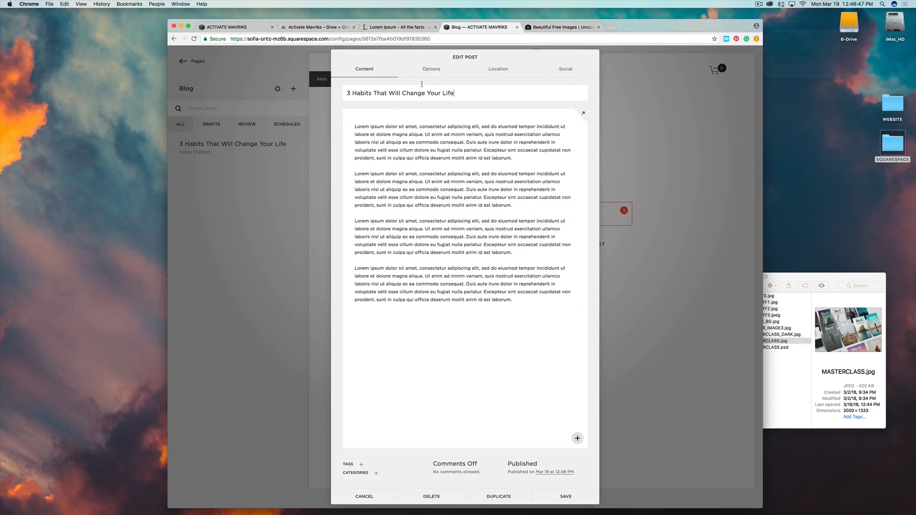
left_click(431, 71)
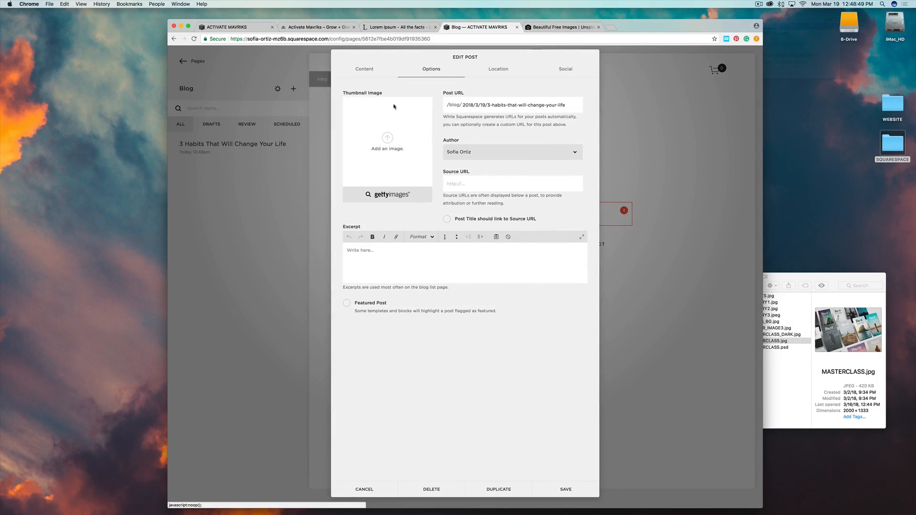
left_click(824, 276)
left_click_drag(761, 295, 381, 145)
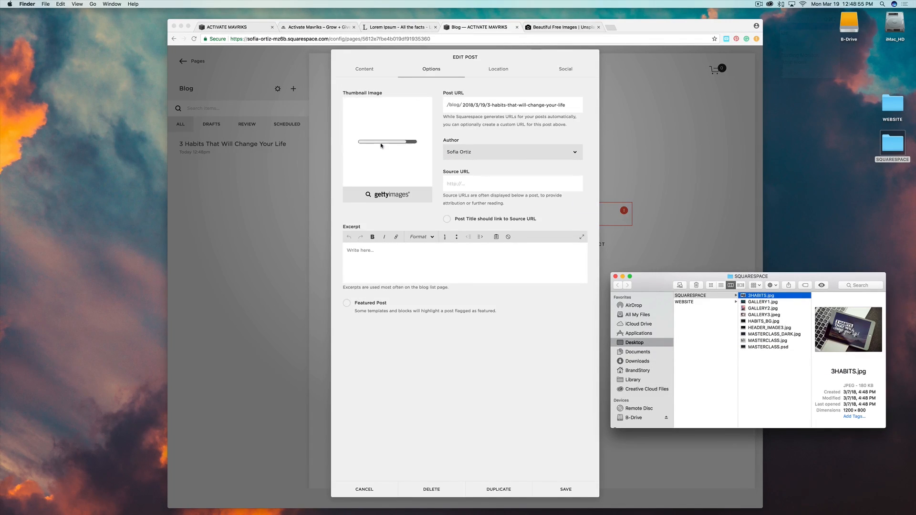
Add a one-sentence Lorem ipsum excerpt ending in '...' and save the post.
left_click(349, 252)
left_click(349, 251)
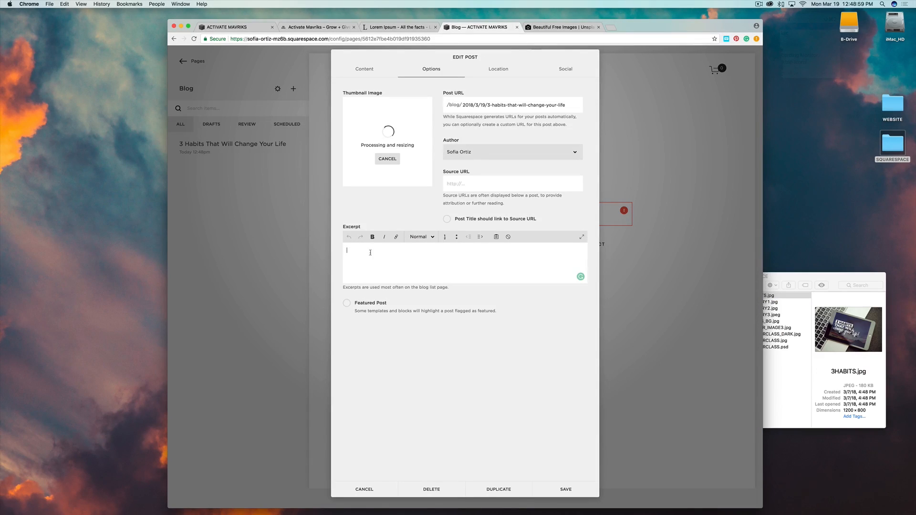
type("Lorem ipsum dolor sit amet, consectetur adipiscing elit, sed do eiusmod tempor incididunt ut labore et dolore magna aliqua. Ut enim ad minim veniam, quis nostrud exercitation ullamco laboris nisi ut aliquip ex ea commodo consequat. Duis aute irure dolor in reprehenderit in voluptate velit esse cillum dolore eu fugiat nulla pariatur. Excepteur sint occaecat cupidatat non proident, sunt in culpa qui officia deserunt mollit anim id est laborum.")
left_click_drag(408, 281, 472, 250)
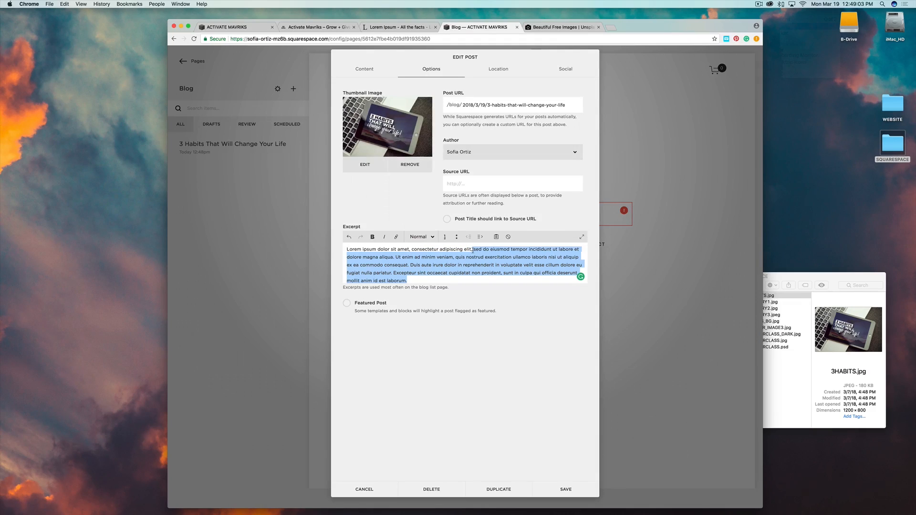
key("BackSpace")
key("BackSpace")
type("...")
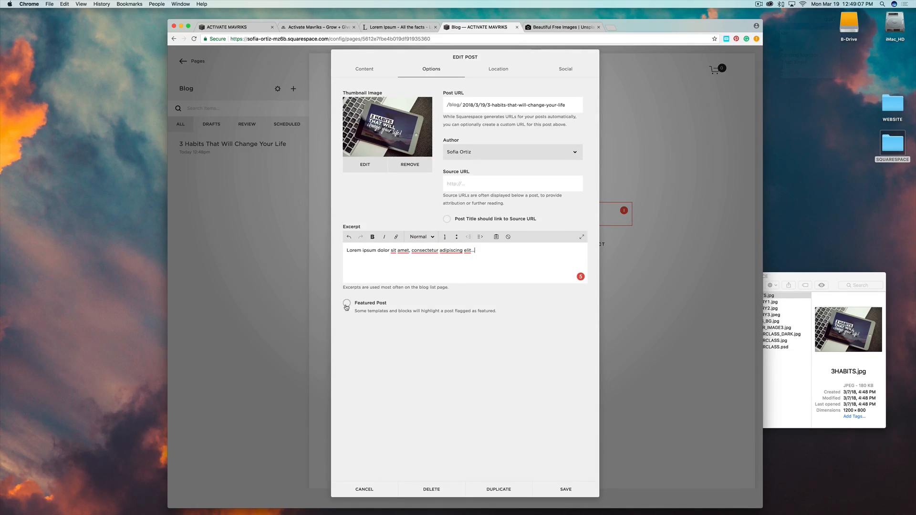
left_click(565, 490)
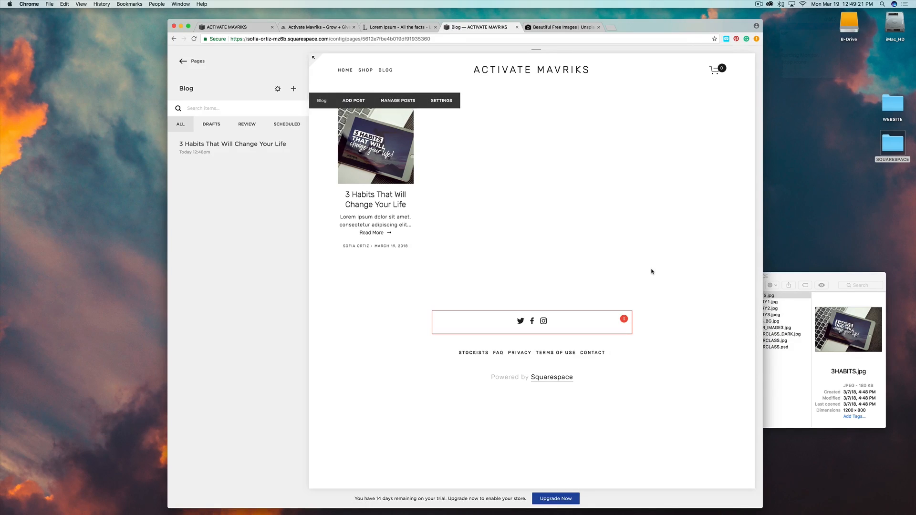
left_click(182, 63)
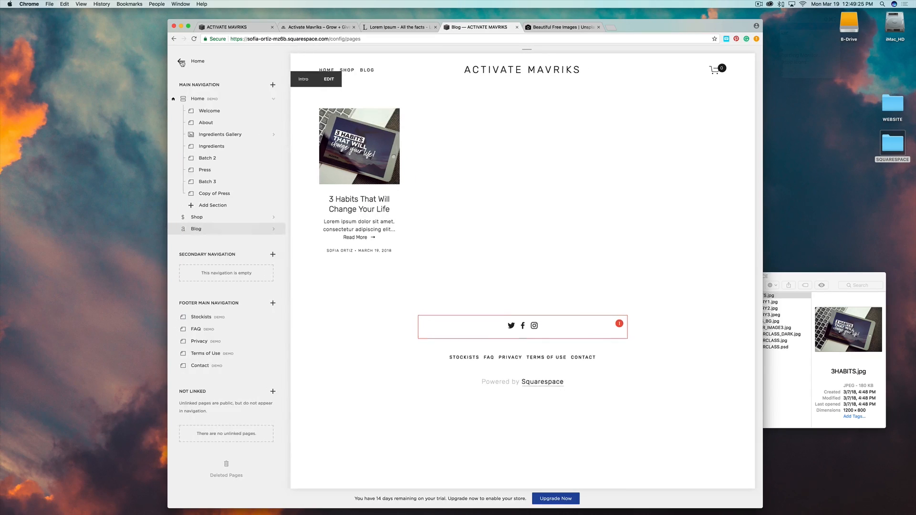
left_click(199, 100)
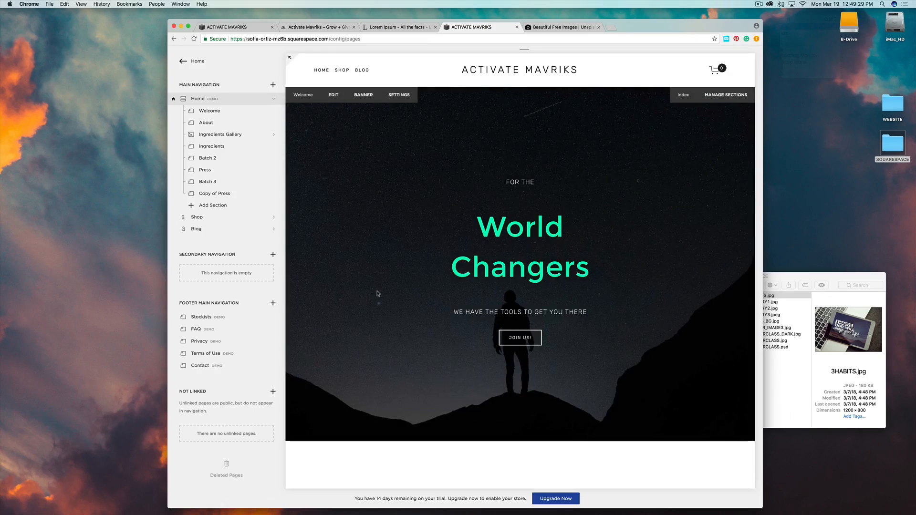
scroll(377, 293, "down", 20)
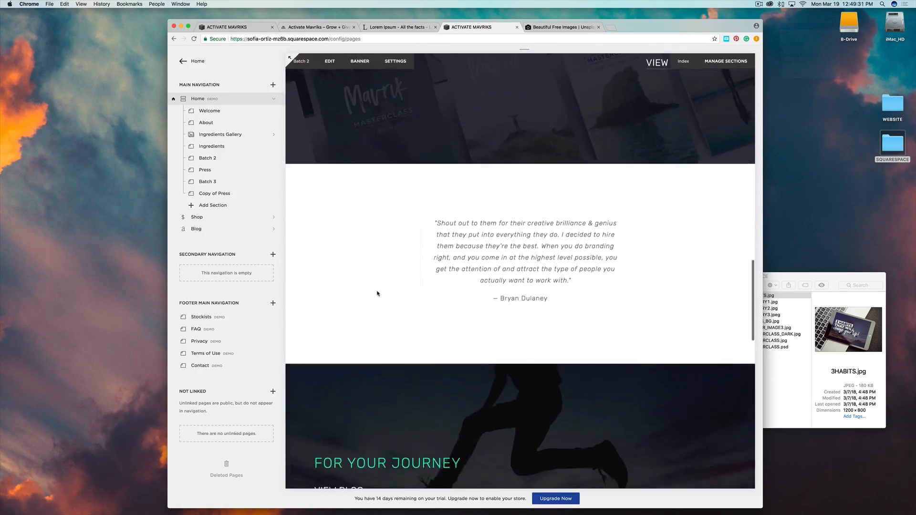
scroll(378, 293, "down", 15)
scroll(377, 292, "up", 20)
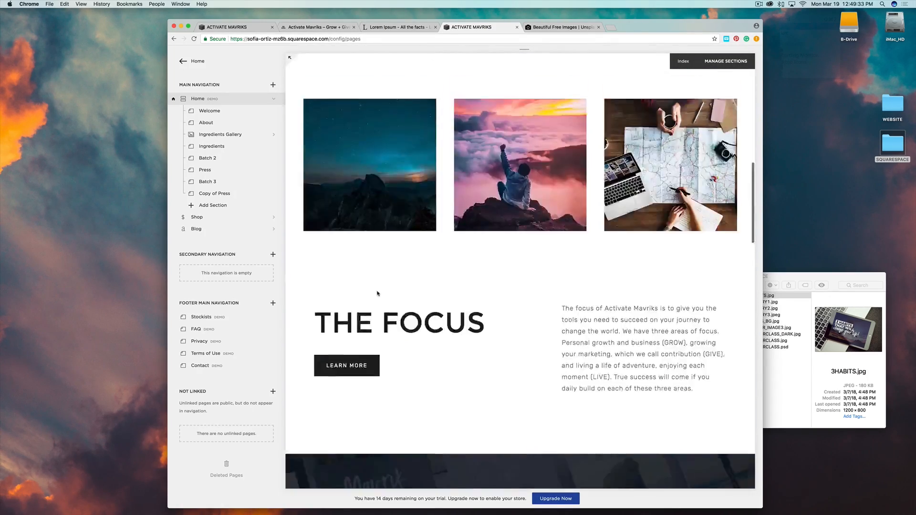
scroll(377, 293, "up", 10)
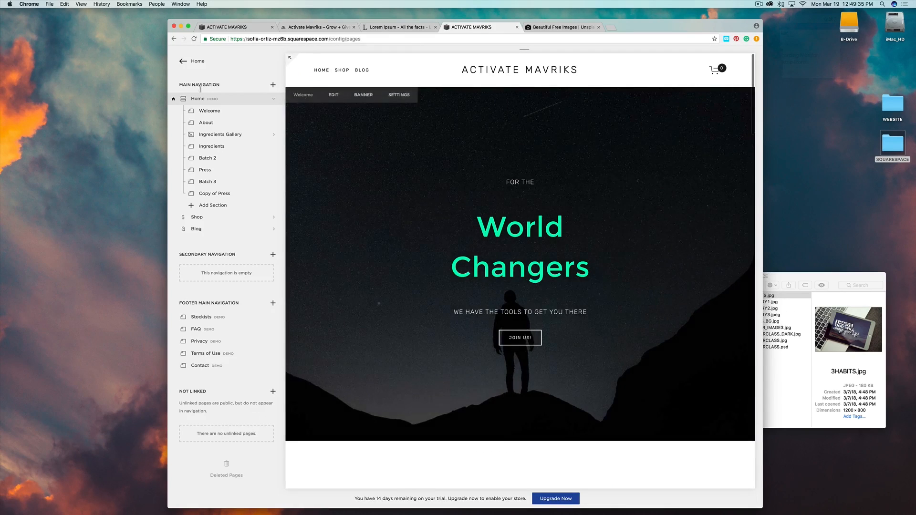
Add a new main-navigation page and preview the About 1, 2 and 3 starter layouts.
left_click(273, 86)
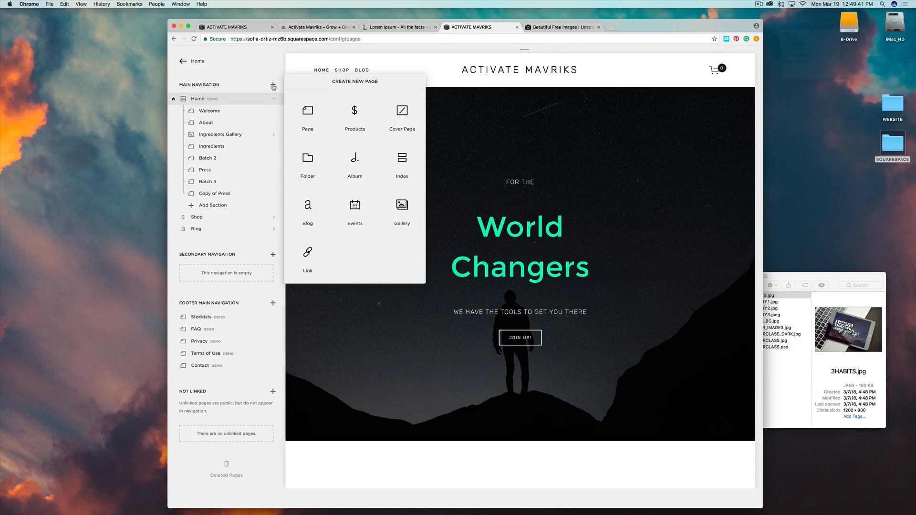
left_click(313, 122)
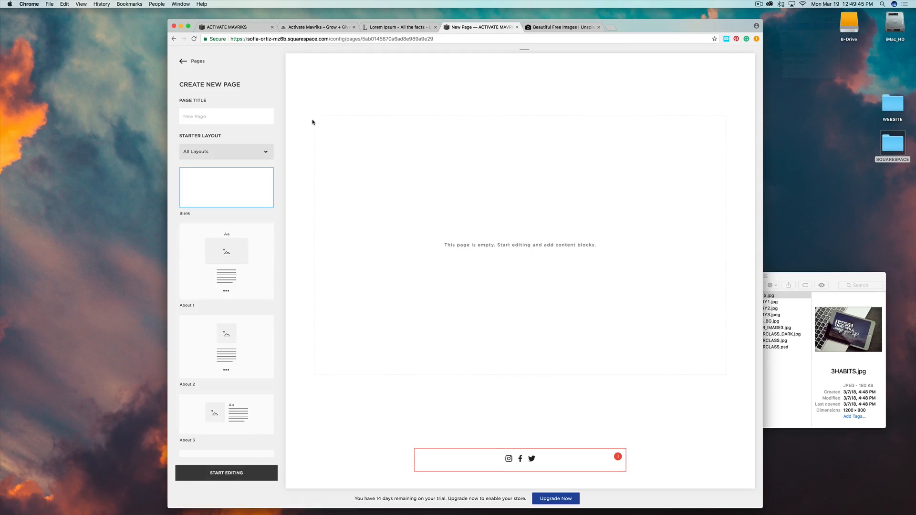
left_click(226, 252)
scroll(584, 260, "down", 3)
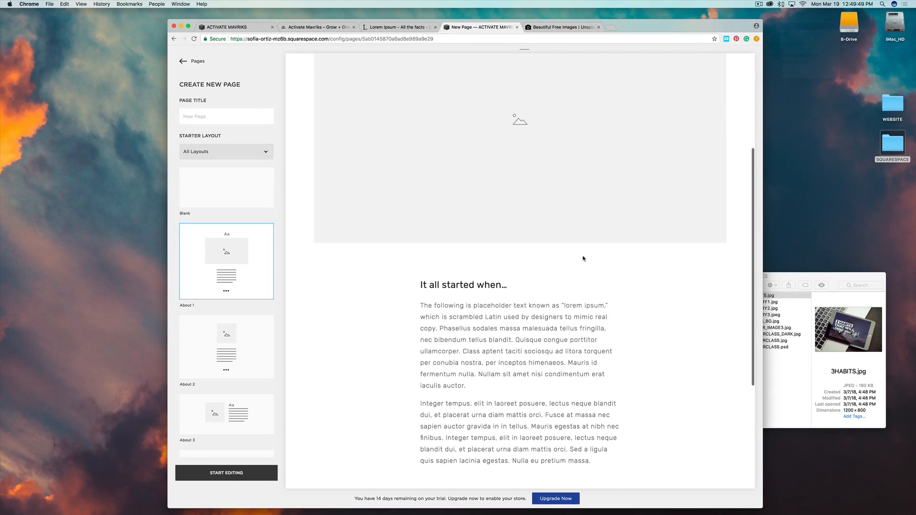
scroll(583, 259, "down", 4)
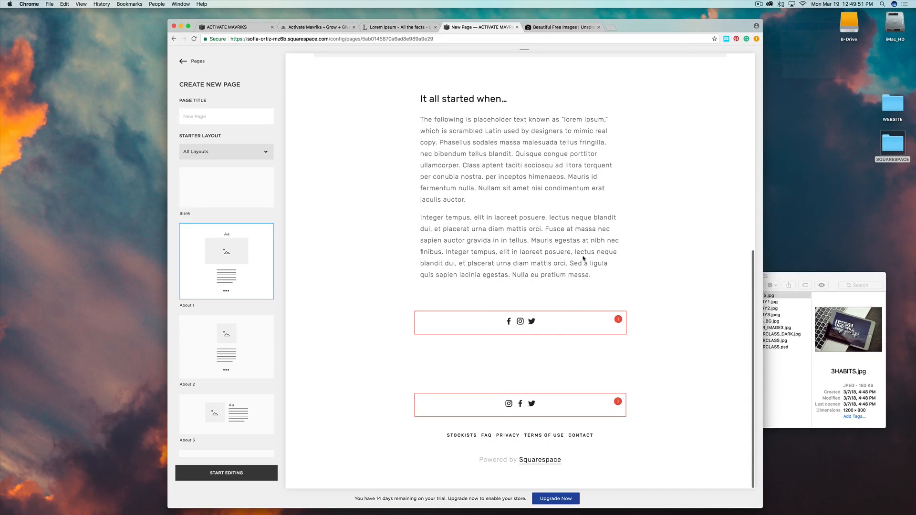
scroll(583, 259, "up", 8)
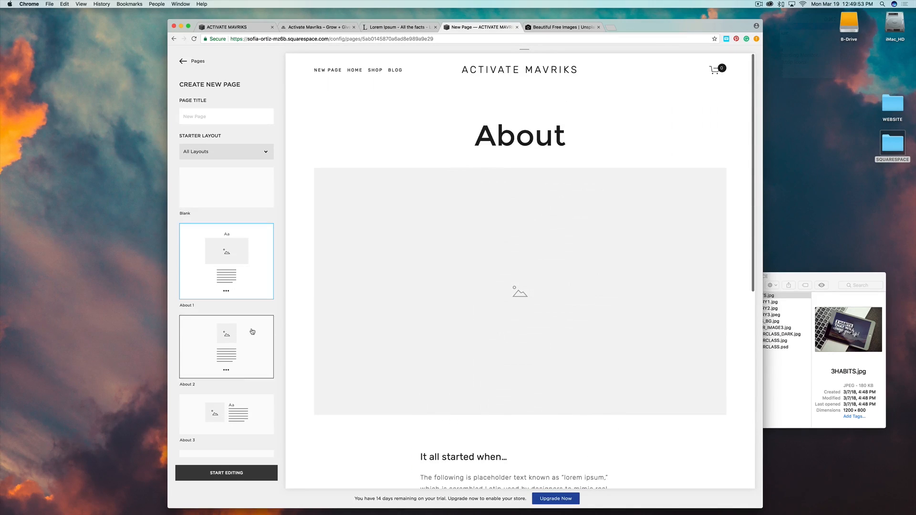
left_click(253, 331)
scroll(573, 286, "down", 4)
scroll(573, 287, "up", 2)
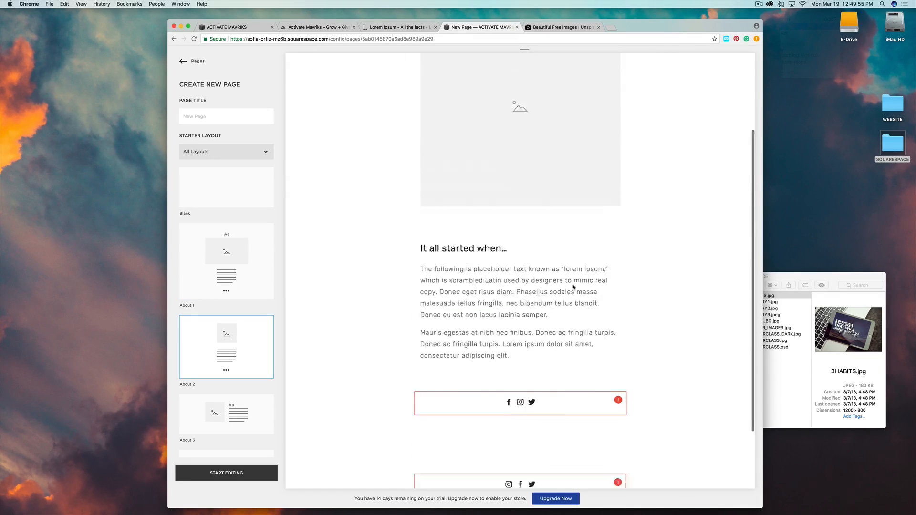
left_click(242, 413)
scroll(518, 293, "down", 1)
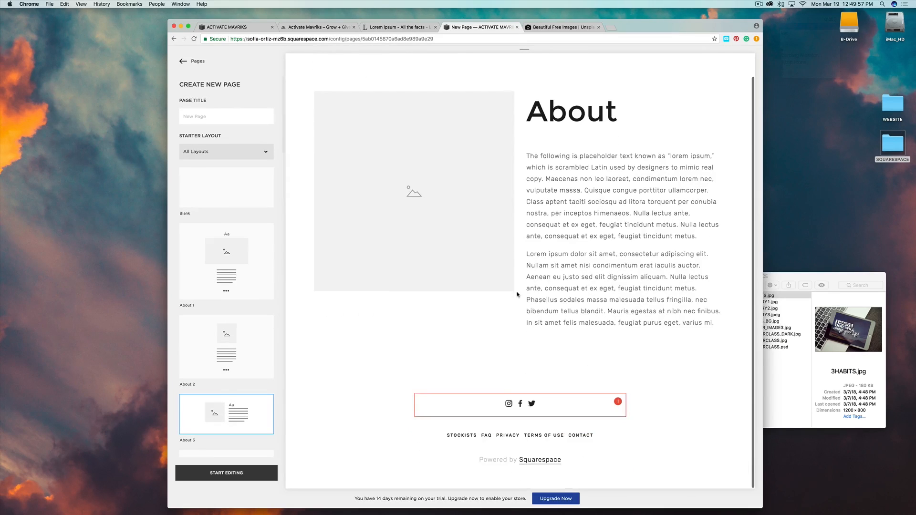
scroll(517, 294, "up", 1)
scroll(244, 300, "down", 3)
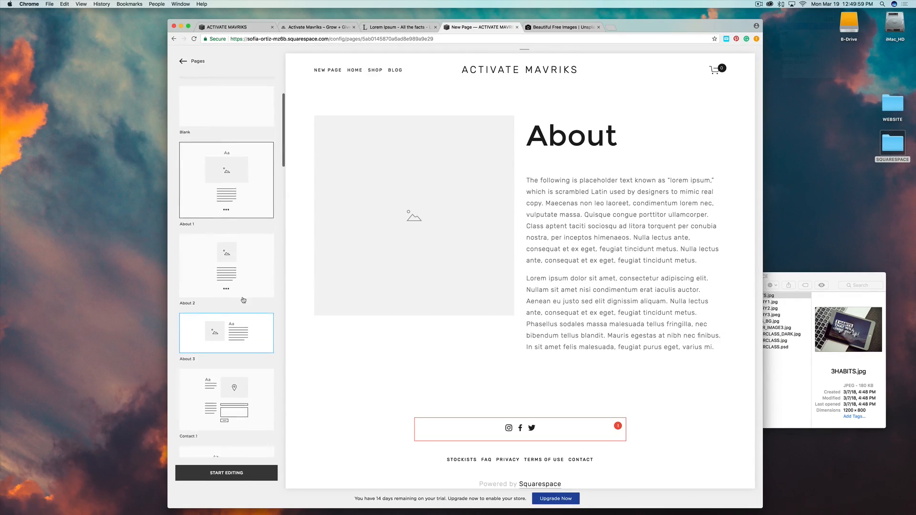
scroll(244, 300, "down", 5)
Compare the Contact, Details and Features layouts, then build the page on About 1.
left_click(235, 250)
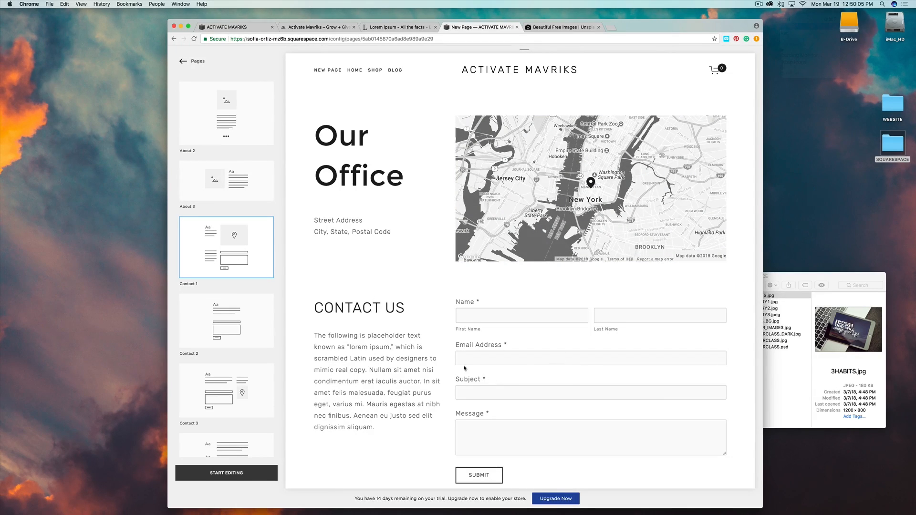
left_click(251, 326)
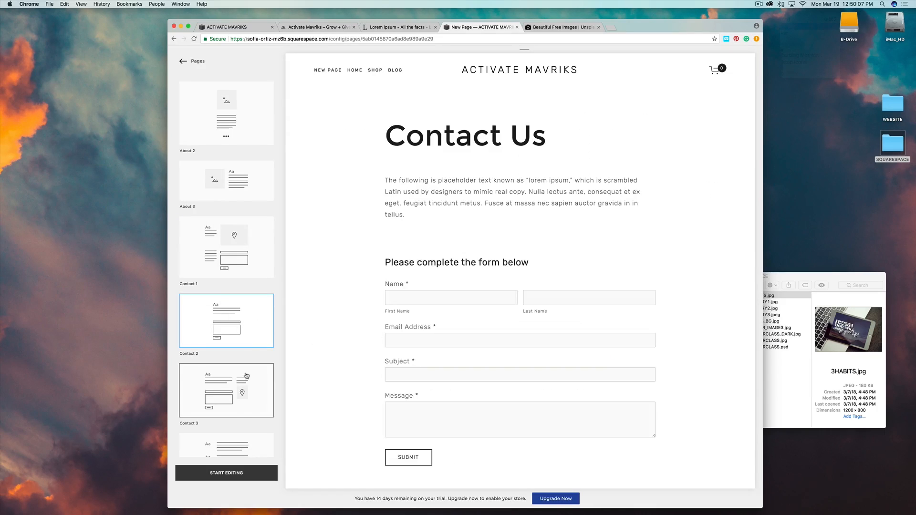
left_click(246, 376)
scroll(245, 296, "down", 5)
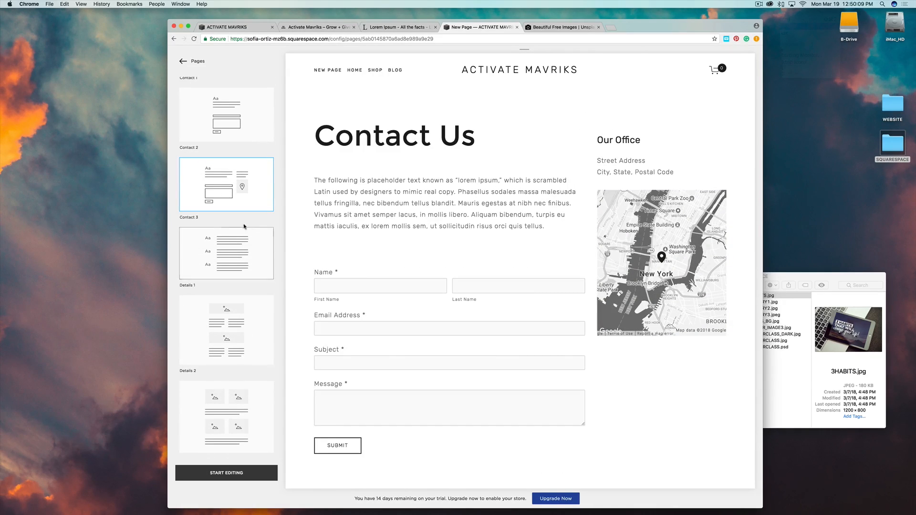
left_click(235, 326)
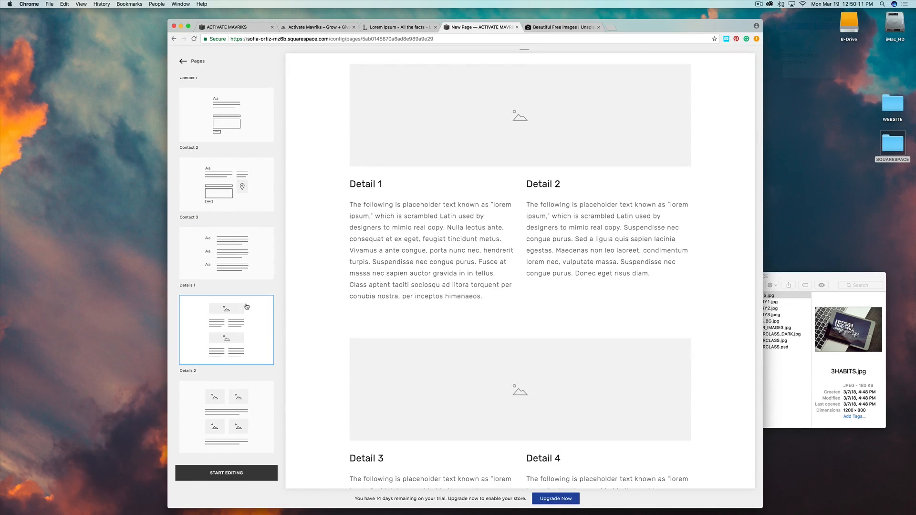
scroll(246, 306, "down", 4)
left_click(229, 265)
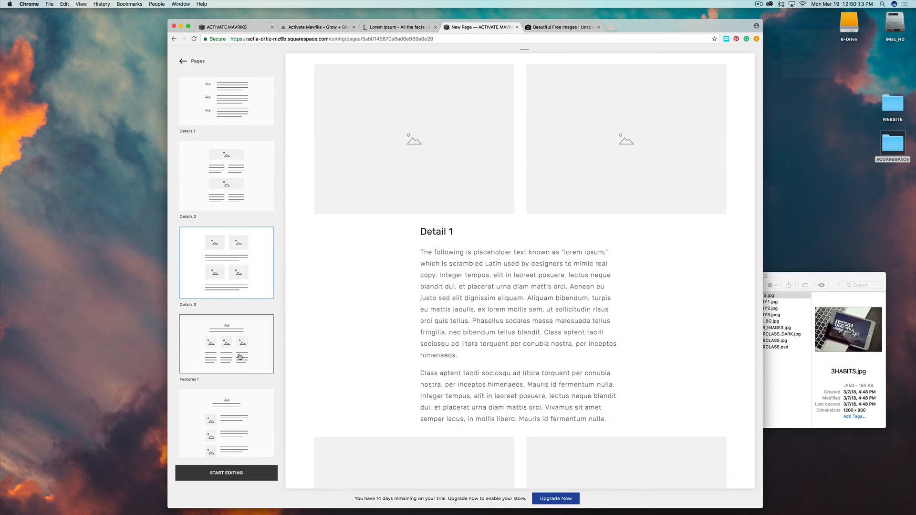
left_click(240, 357)
scroll(239, 348, "down", 4)
left_click(237, 336)
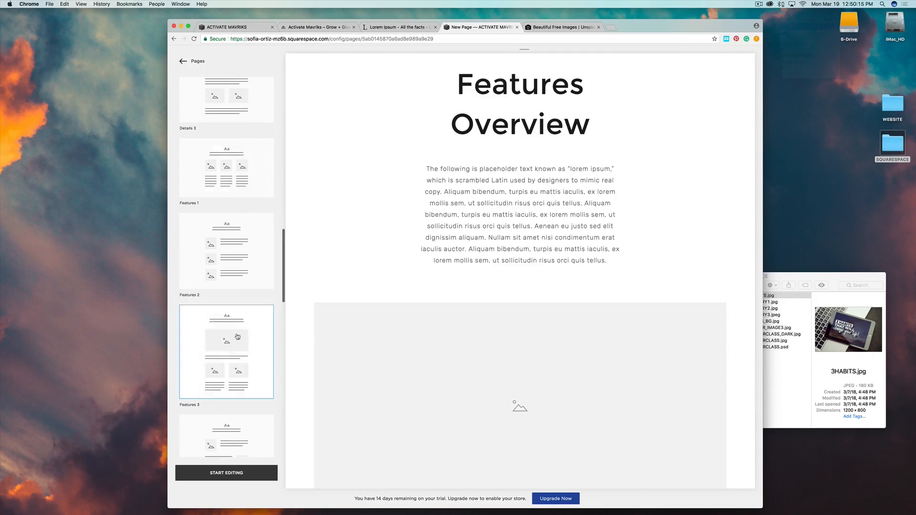
scroll(472, 348, "down", 10)
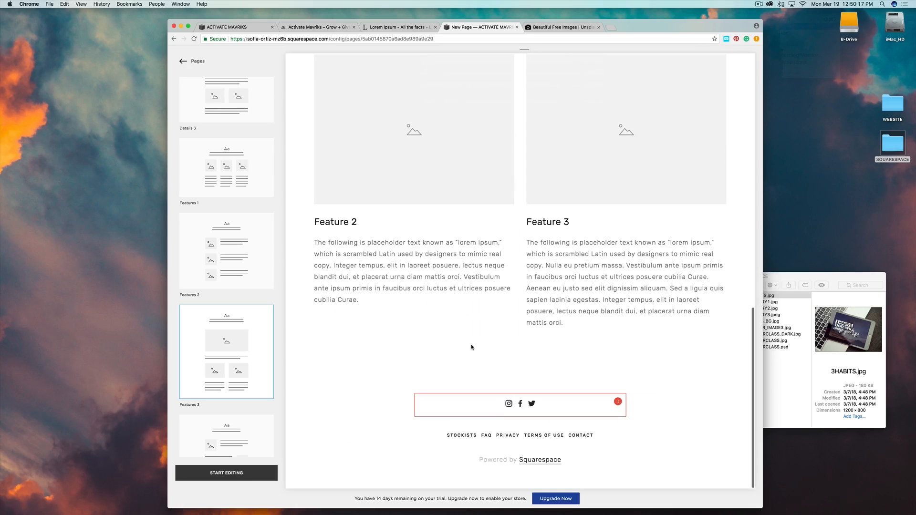
scroll(236, 362, "down", 4)
scroll(242, 344, "up", 5)
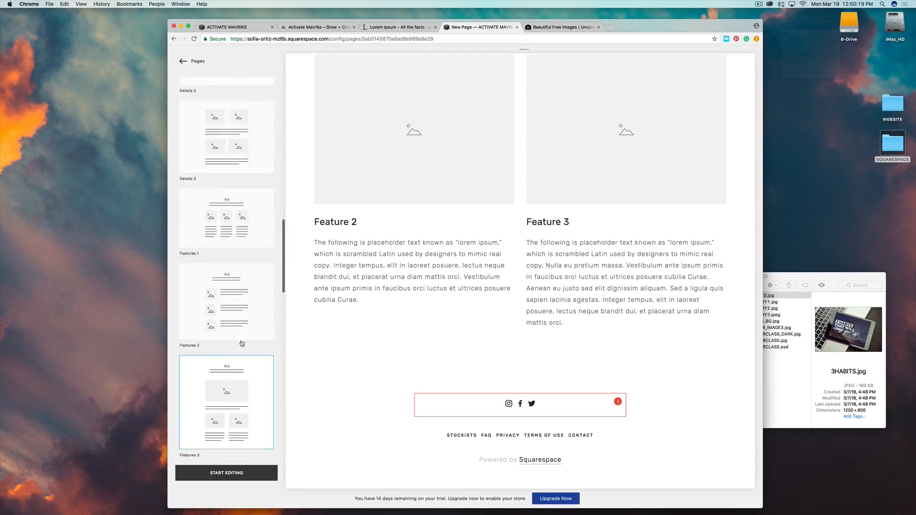
scroll(242, 343, "up", 10)
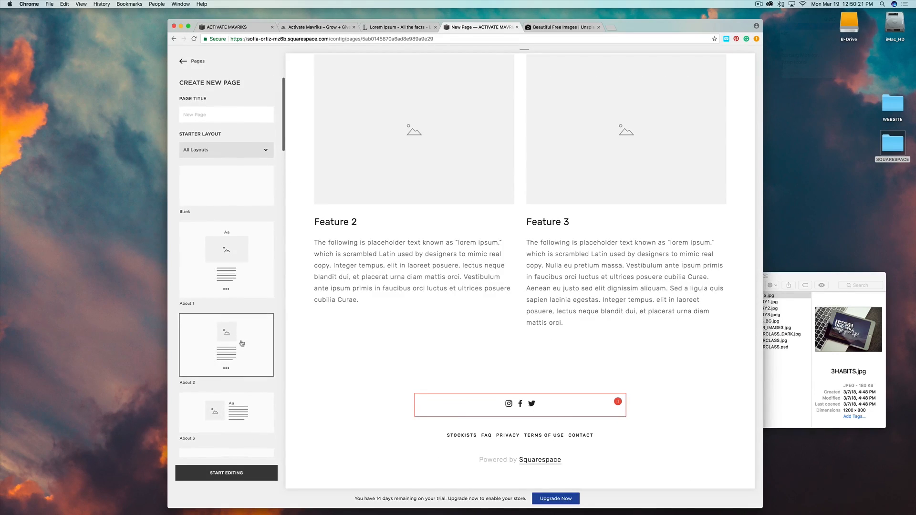
left_click(233, 249)
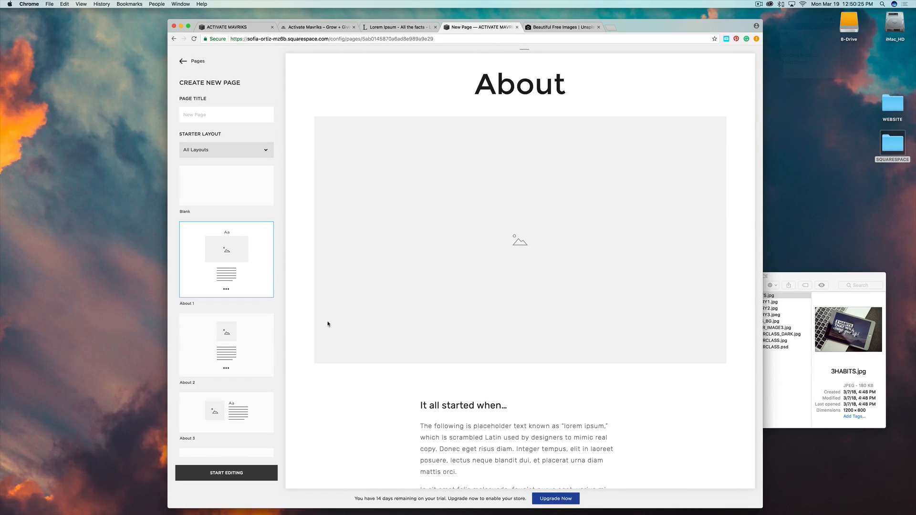
left_click(214, 473)
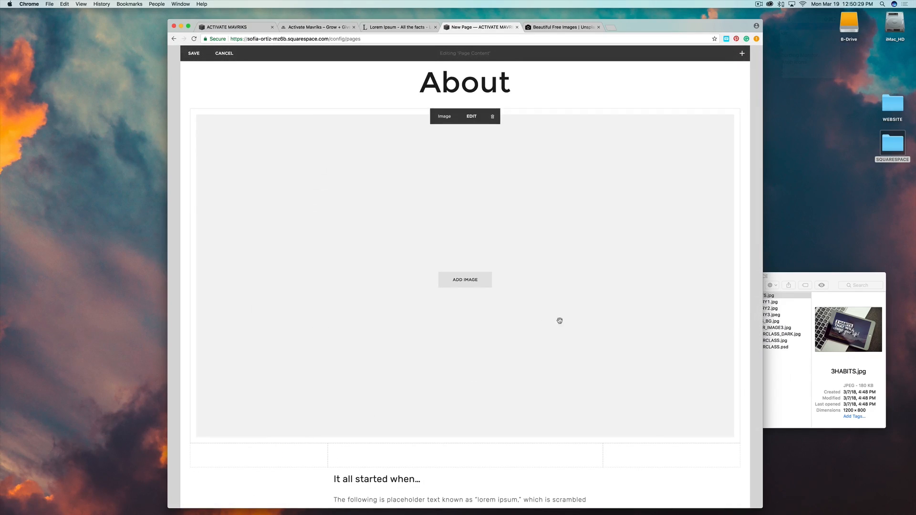
Upload GALLERY2.jpg from the SQUARESPACE folder into the About page's image block.
left_click(814, 279)
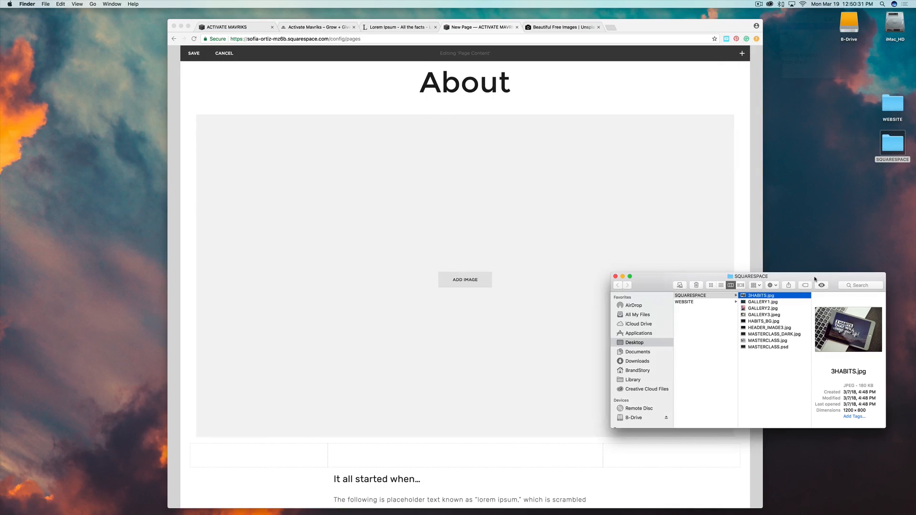
left_click(752, 309)
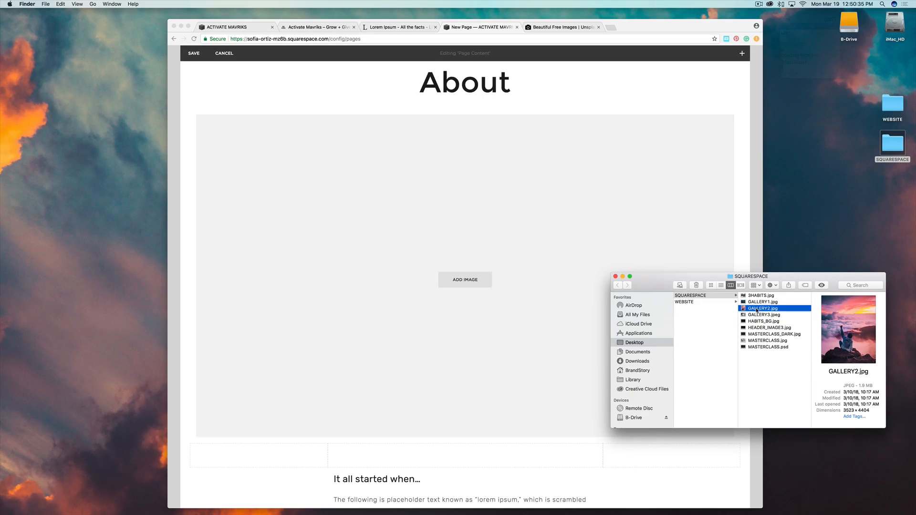
left_click_drag(756, 310, 406, 282)
left_click_drag(652, 284, 766, 284)
left_click(469, 281)
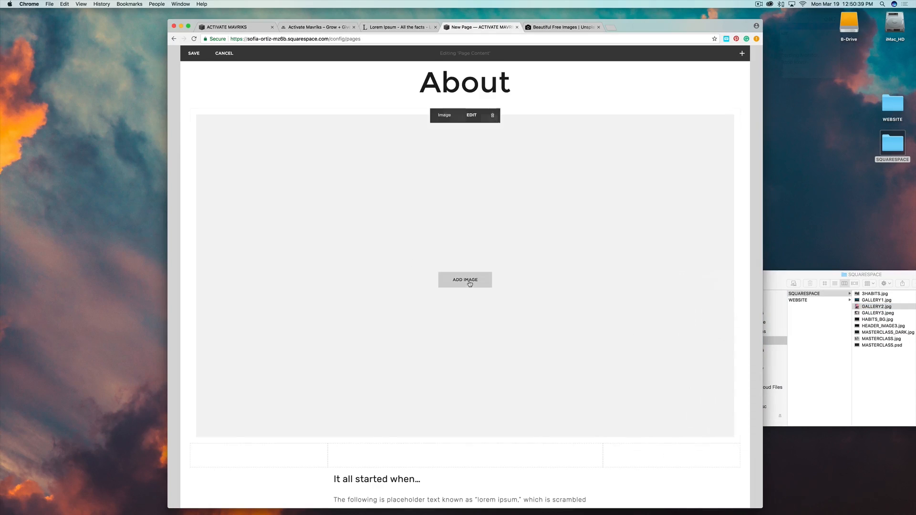
left_click(470, 283)
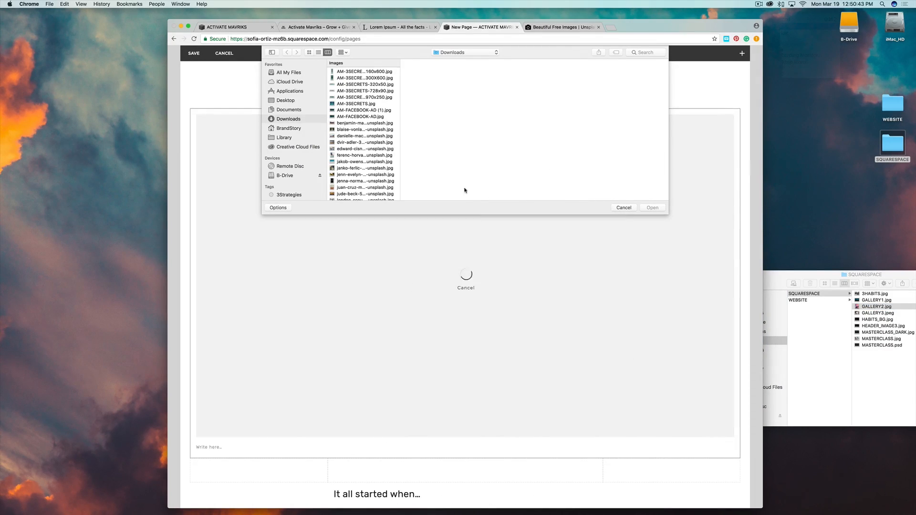
left_click(284, 101)
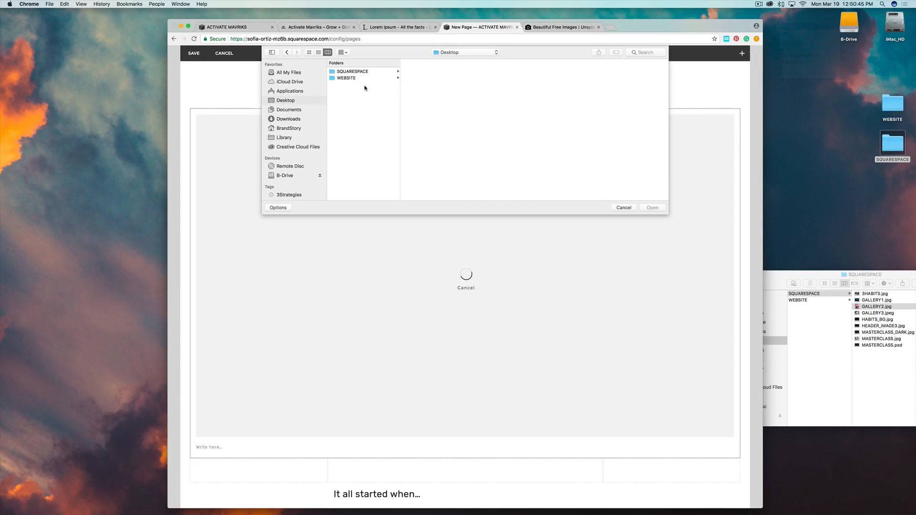
left_click(357, 73)
left_click(420, 85)
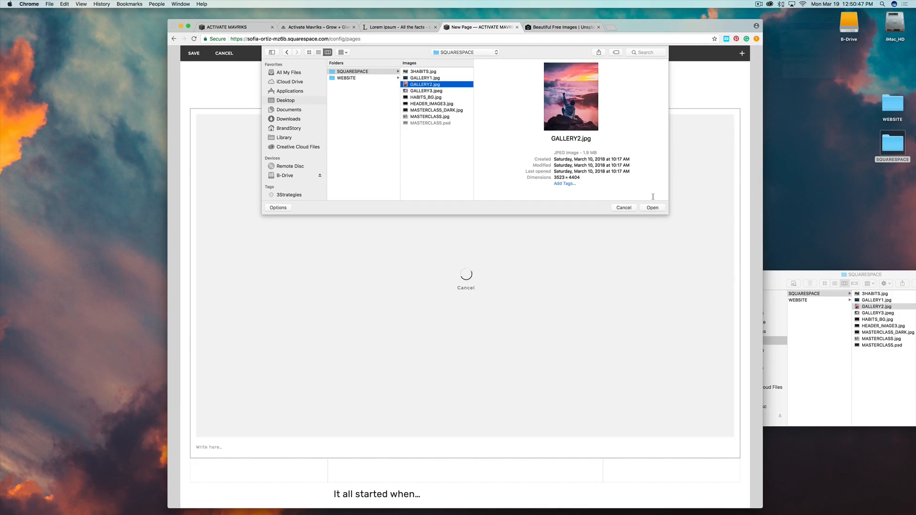
left_click(653, 208)
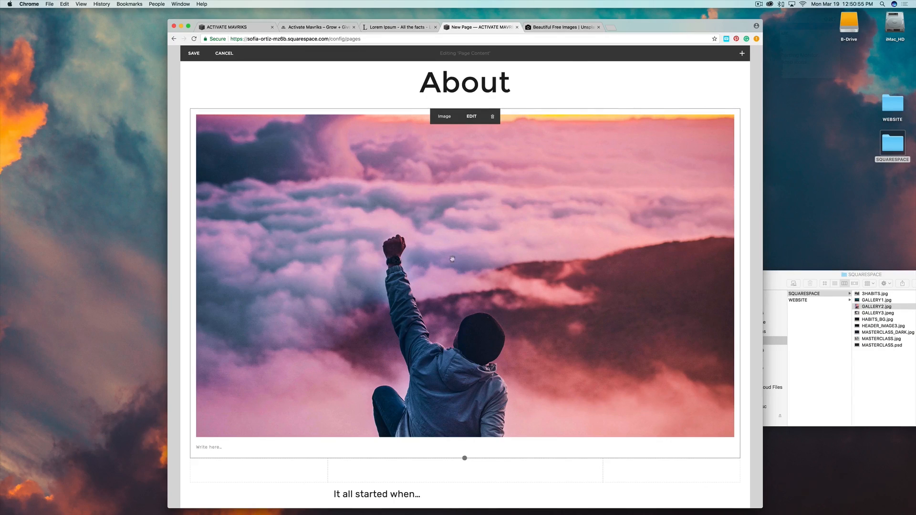
Move the photo's focal point down so the person on the rock is fully shown.
left_click(473, 118)
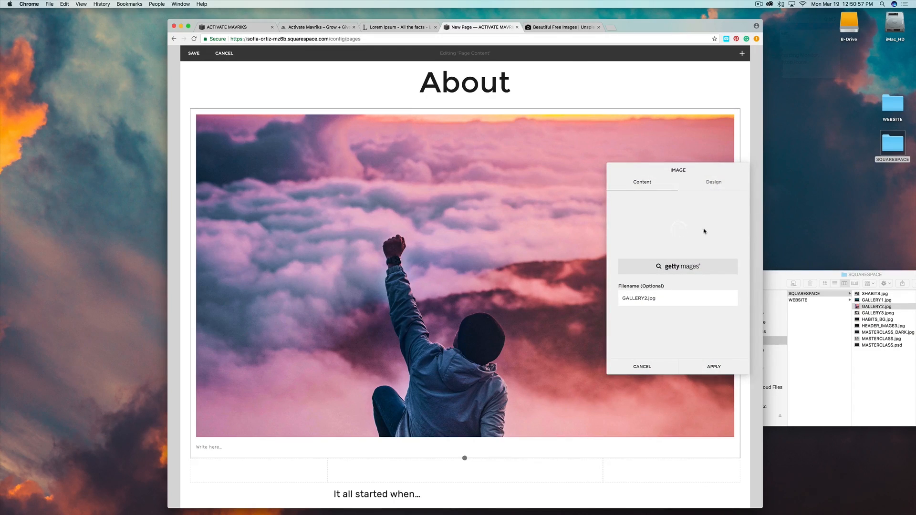
left_click_drag(677, 228, 676, 244)
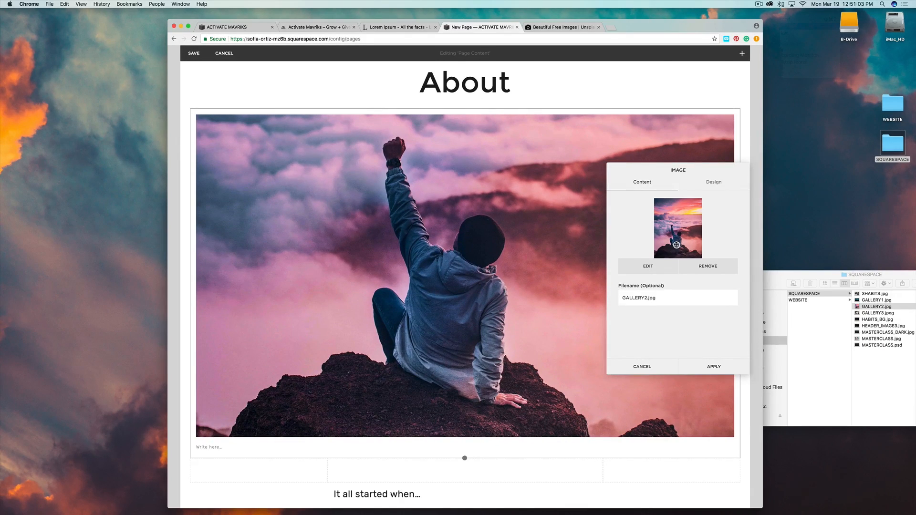
left_click(713, 371)
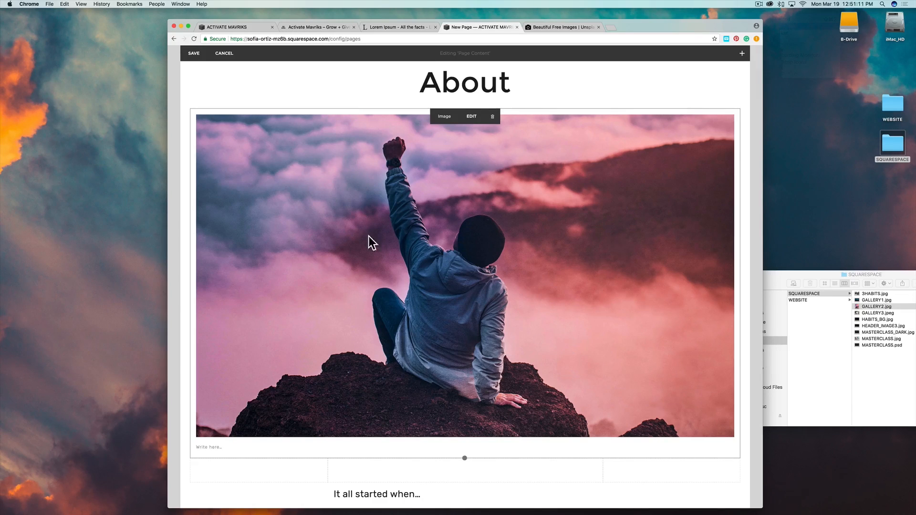
Scroll to the 'It all started when…' text block and place the caret in its heading.
scroll(571, 260, "down", 3)
scroll(572, 260, "down", 8)
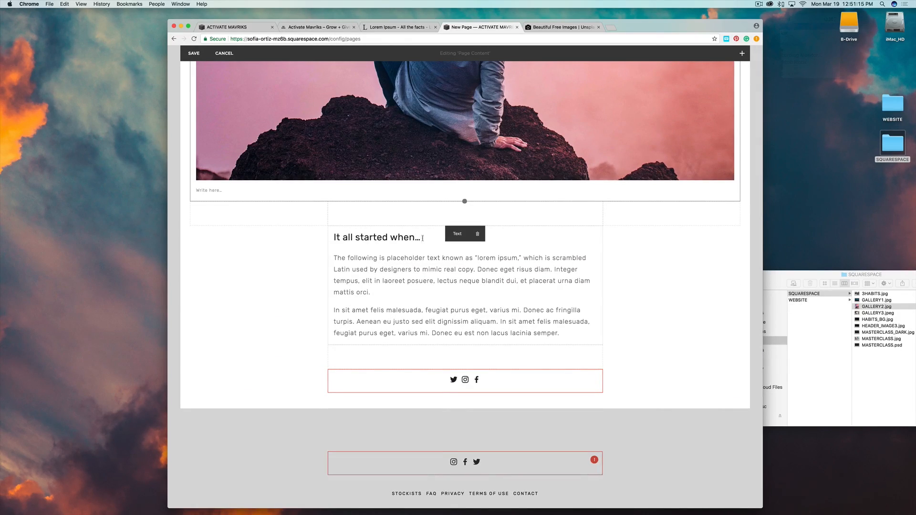
left_click(437, 236)
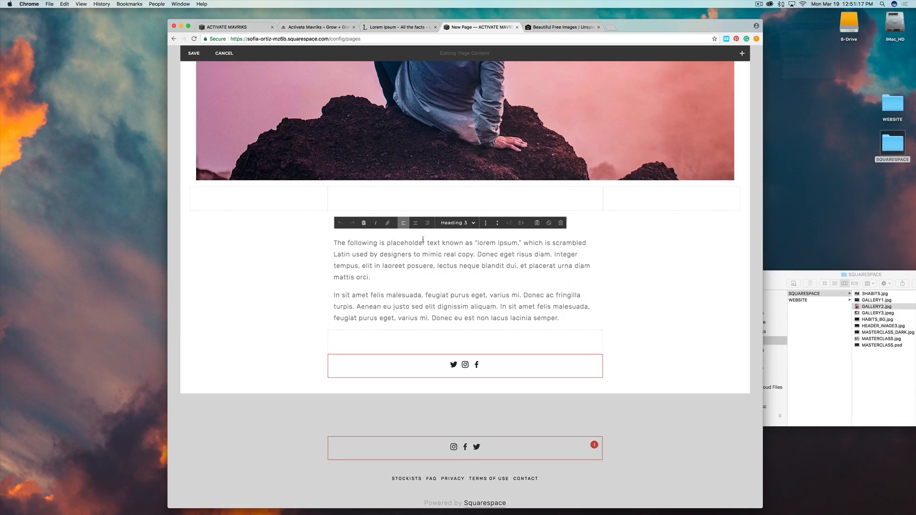
left_click(410, 257)
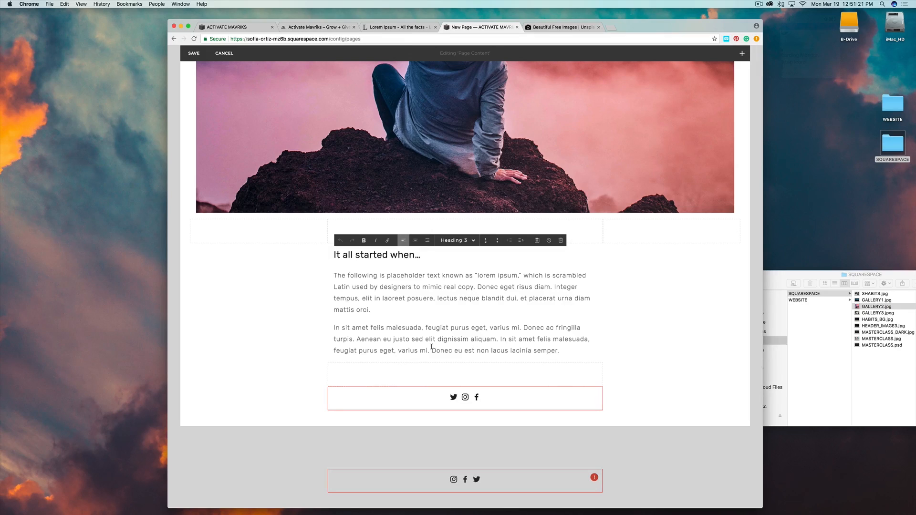
mouse_move(327, 362)
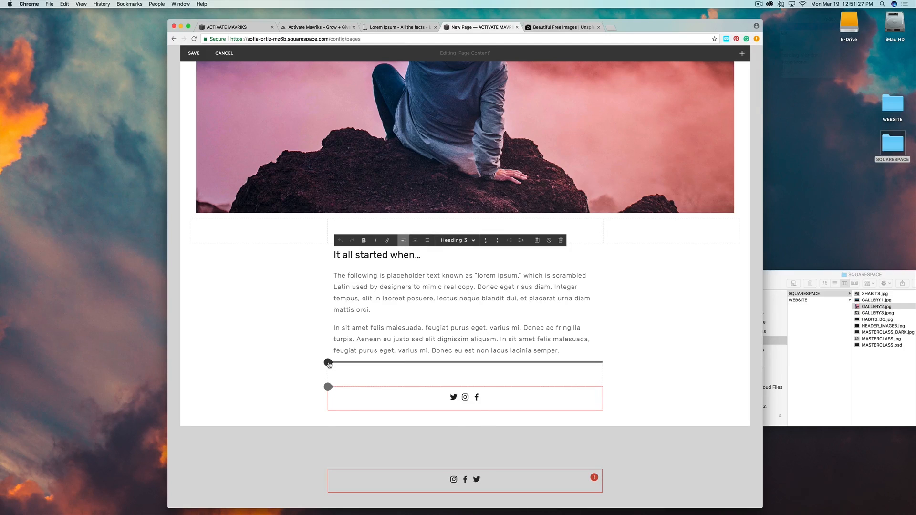
Insert a button below the About text and label it CONTACT US.
left_click(328, 362)
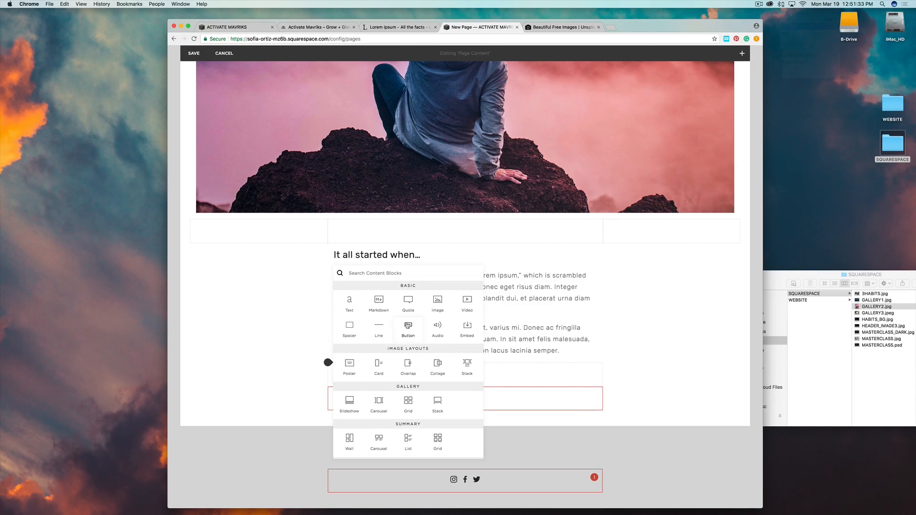
left_click(407, 325)
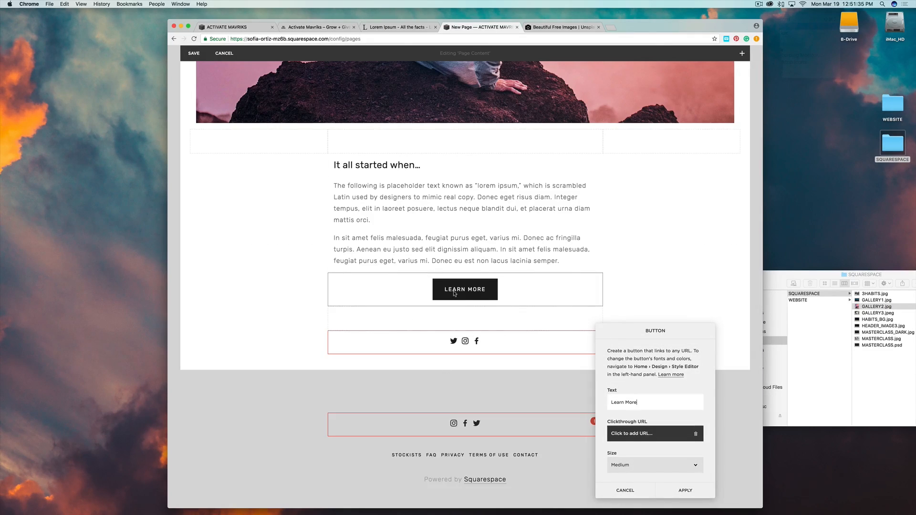
triple_click(639, 404)
type("CONTA")
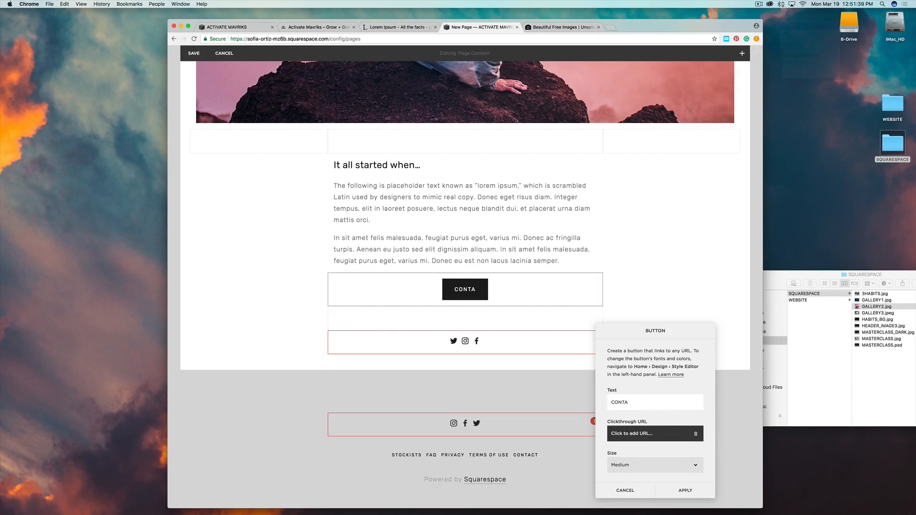
type("CT US")
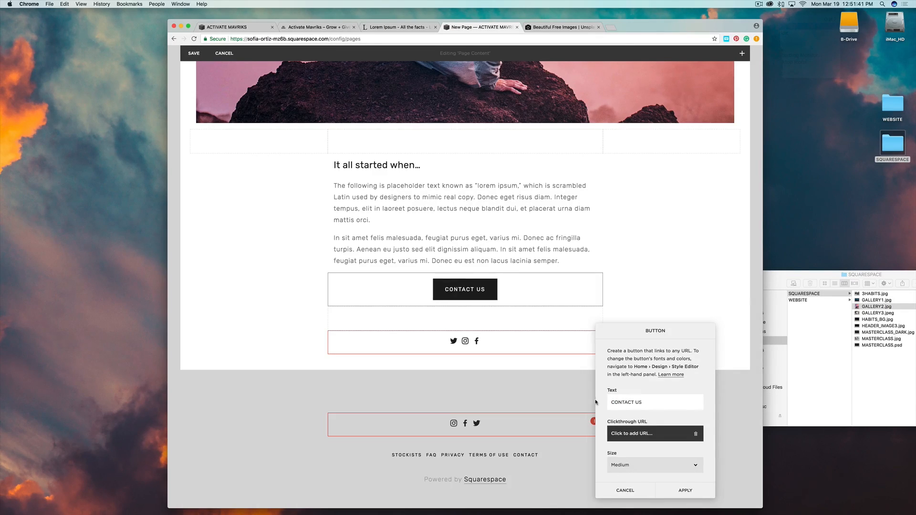
left_click(682, 490)
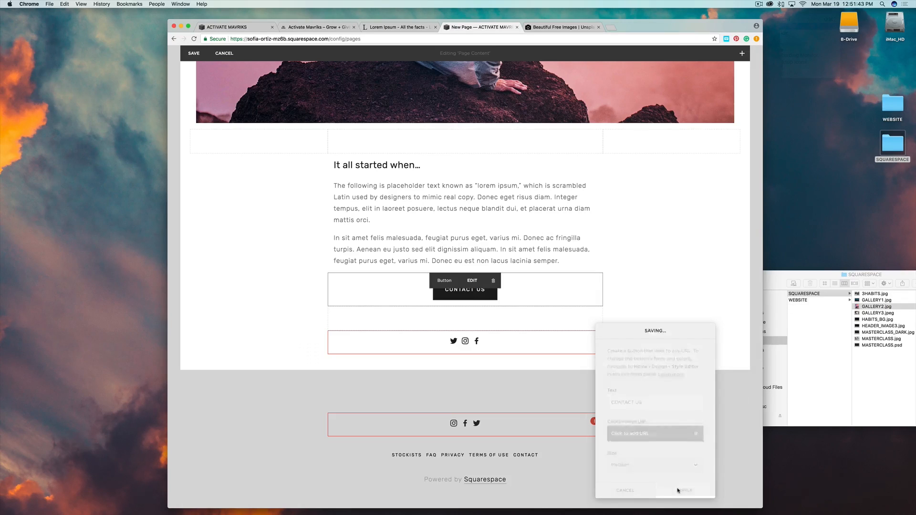
scroll(657, 301, "up", 10)
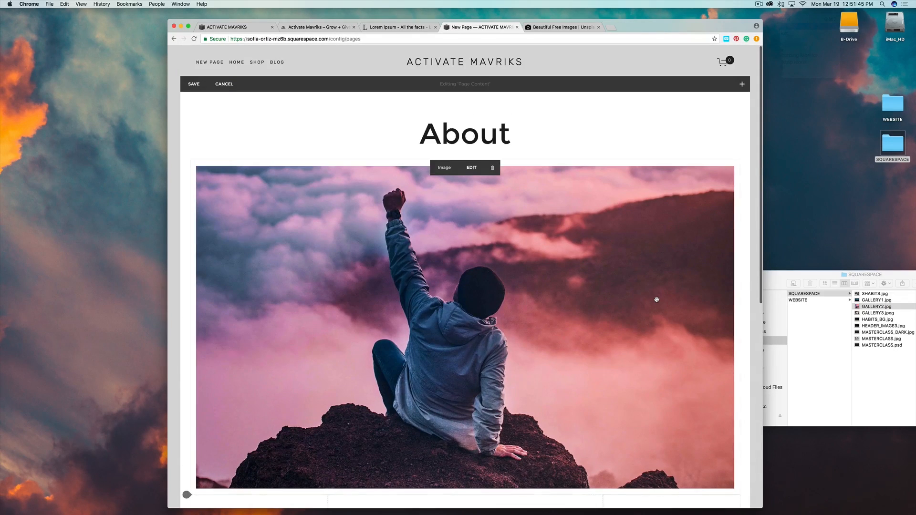
scroll(639, 305, "down", 5)
scroll(639, 305, "down", 5)
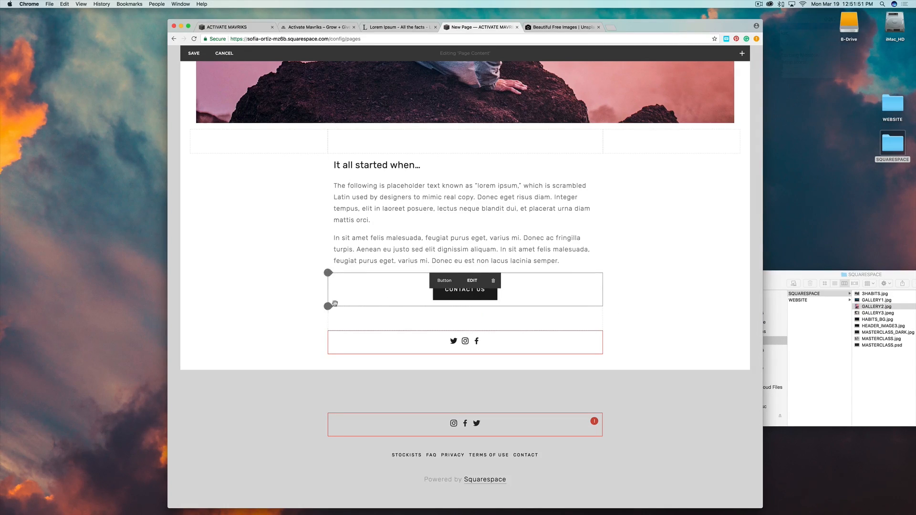
Insert an image block above the CONTACT US button, leaving it empty without uploading.
left_click(328, 273)
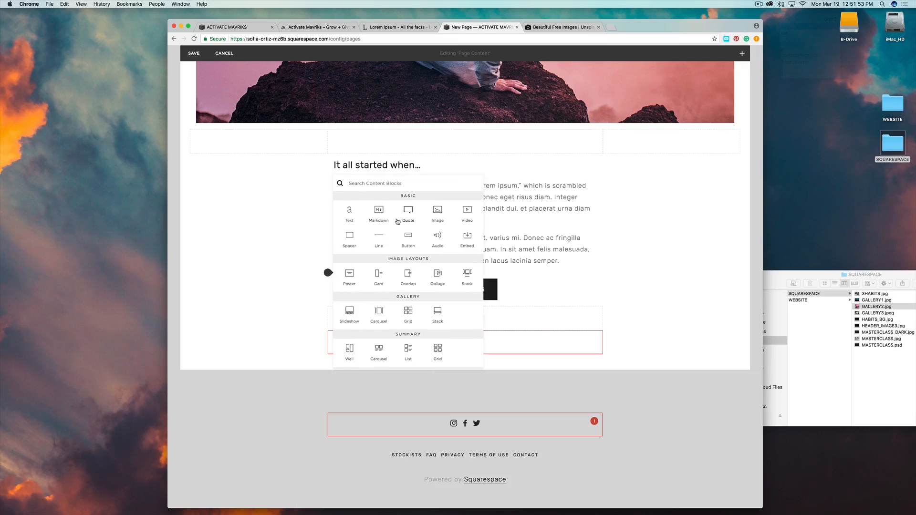
left_click(436, 213)
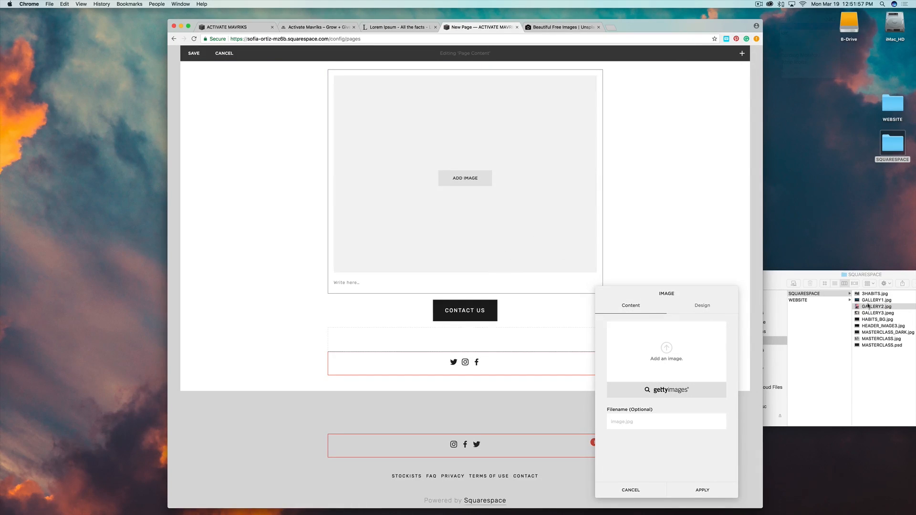
scroll(382, 272, "up", 5)
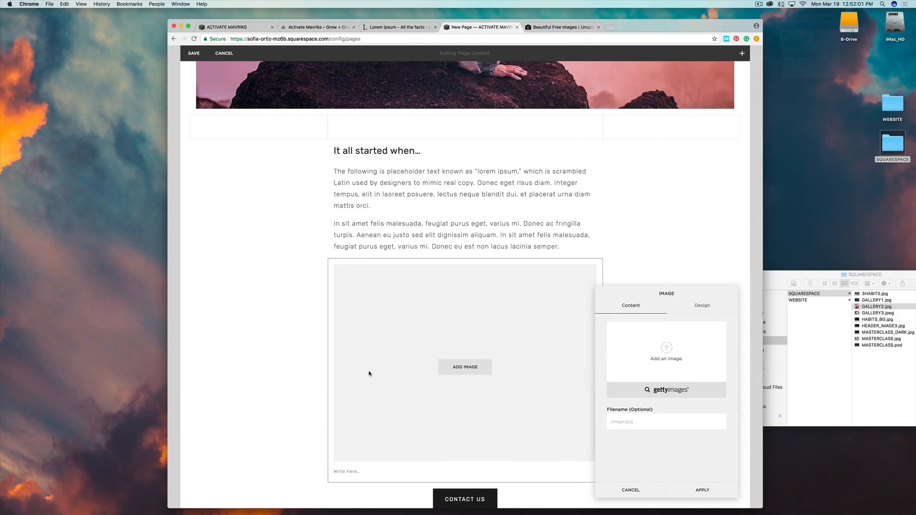
scroll(369, 373, "down", 4)
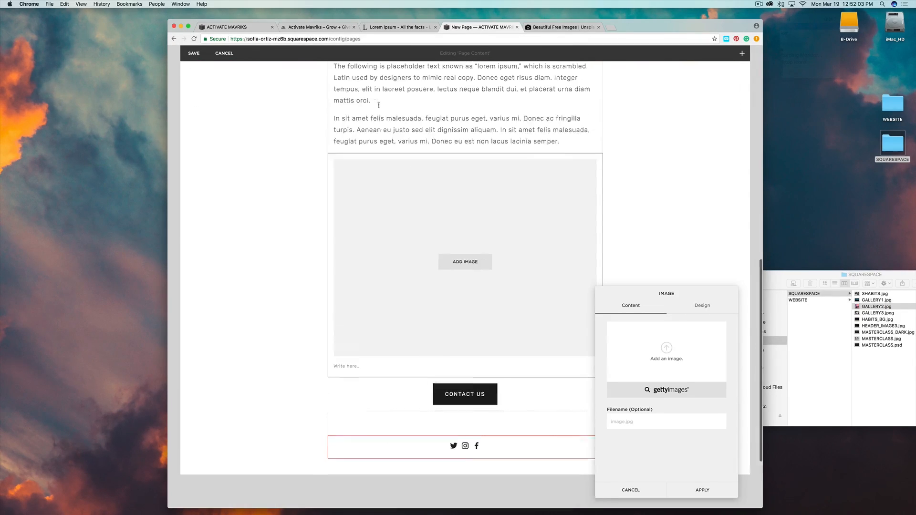
scroll(379, 105, "up", 3)
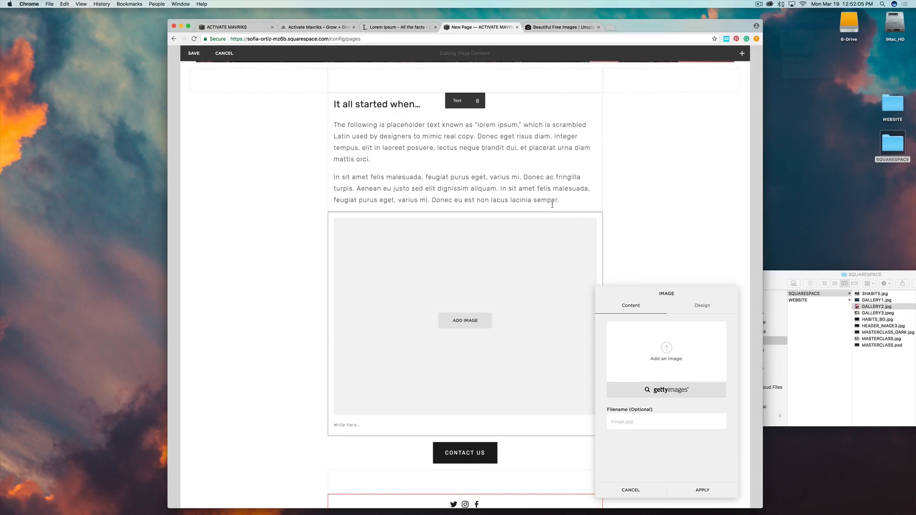
left_click(642, 491)
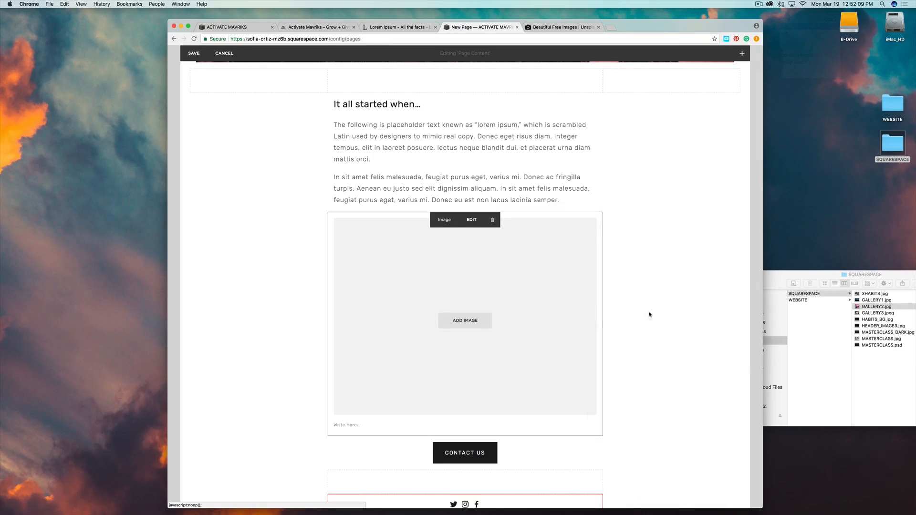
scroll(647, 296, "up", 10)
scroll(646, 284, "down", 12)
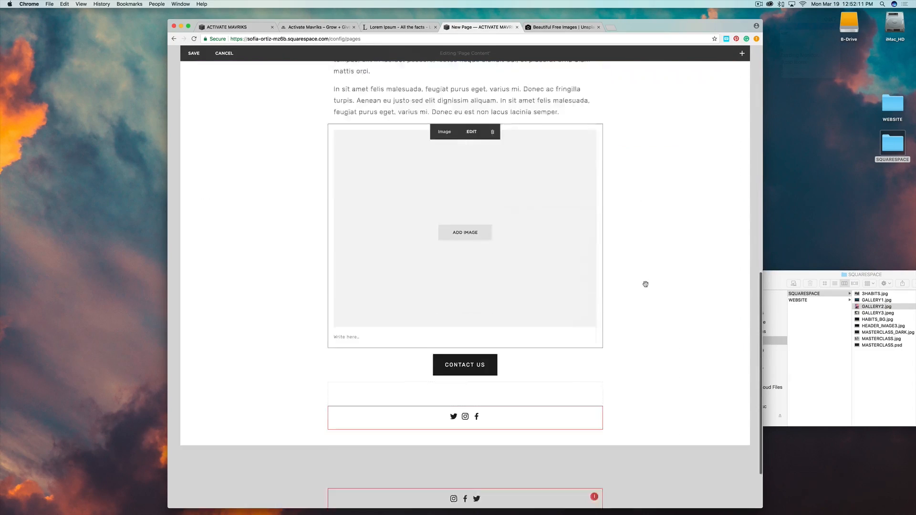
scroll(645, 284, "down", 2)
scroll(646, 284, "up", 15)
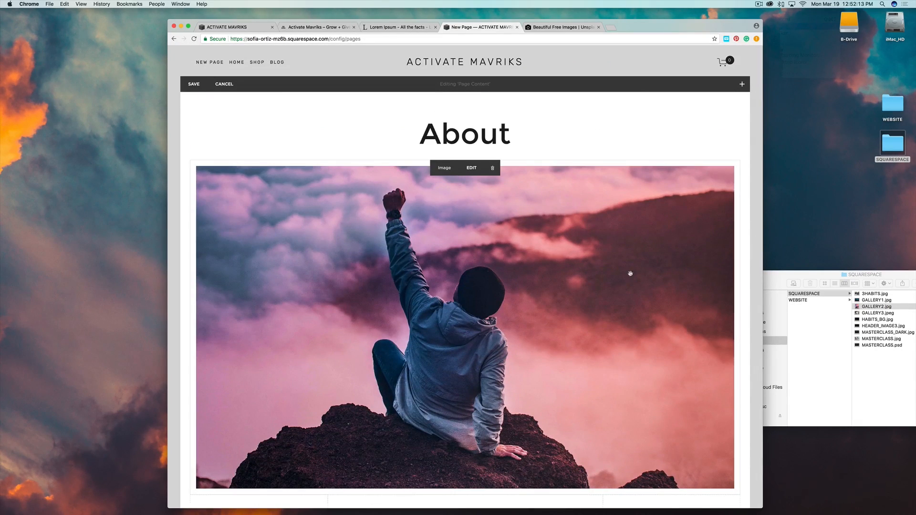
left_click(194, 84)
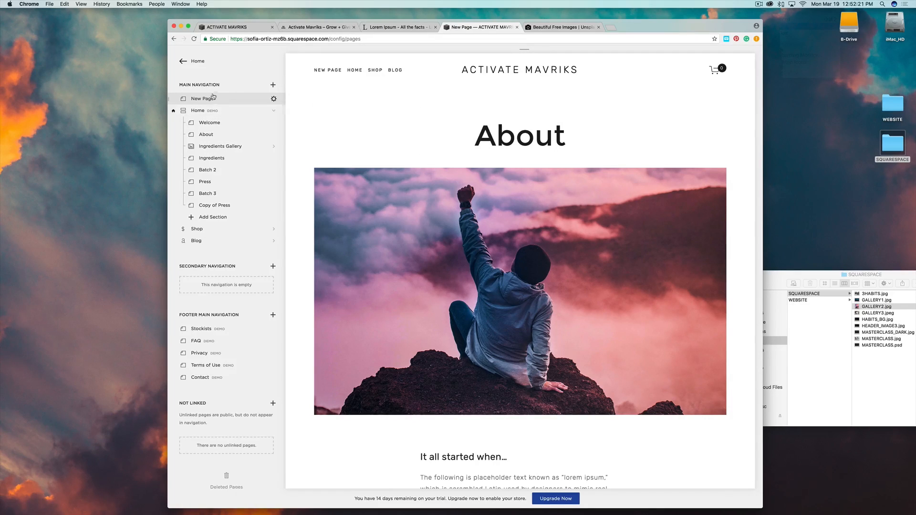
left_click_drag(201, 103, 206, 243)
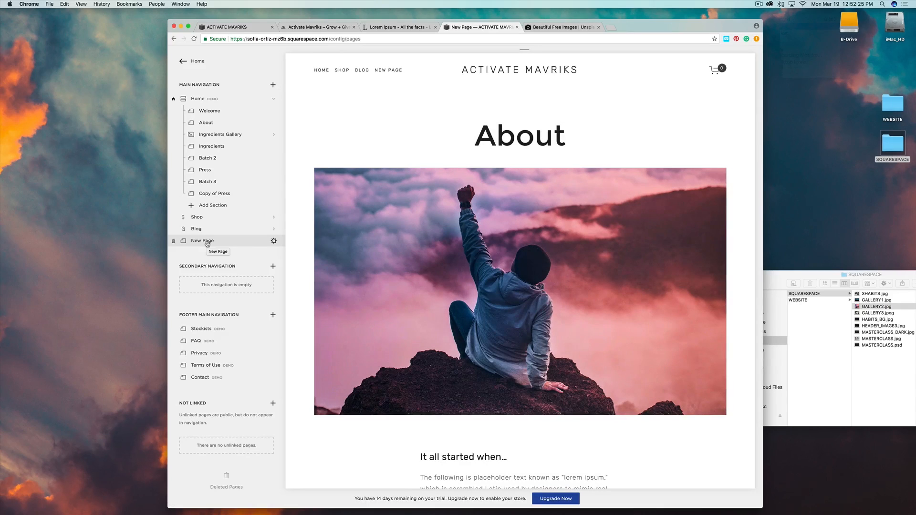
scroll(465, 270, "down", 15)
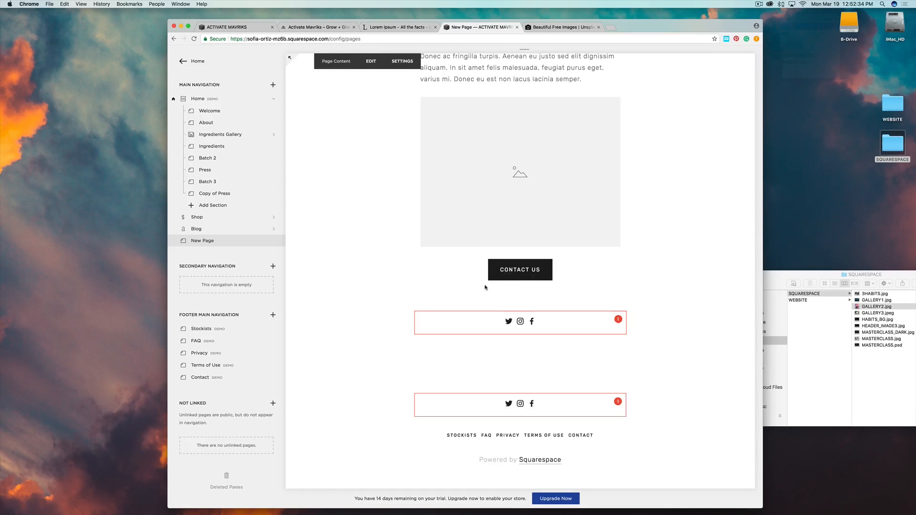
Delete the Social Links block below CONTACT US and save the About page.
left_click(370, 61)
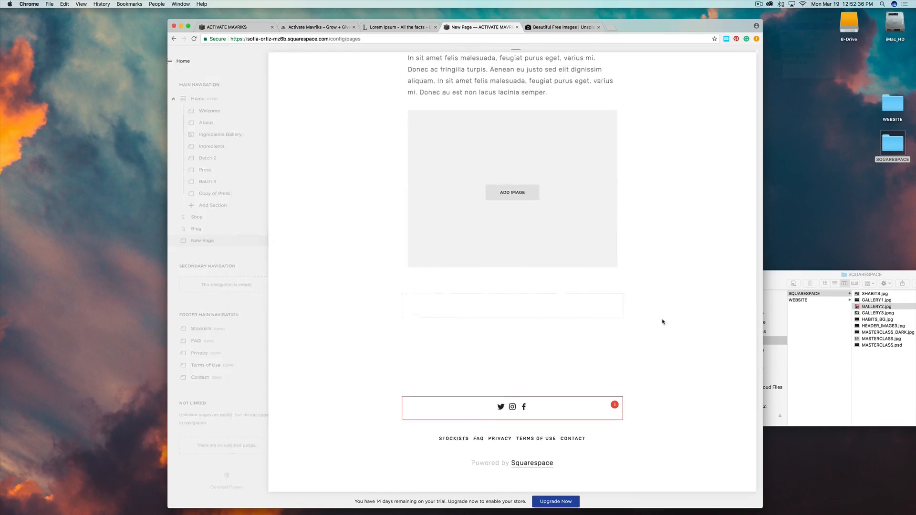
left_click(498, 352)
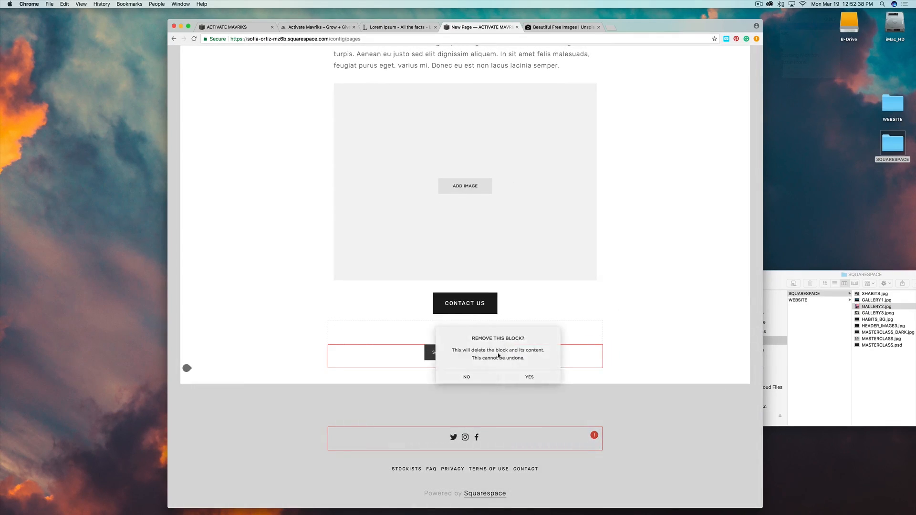
left_click(530, 376)
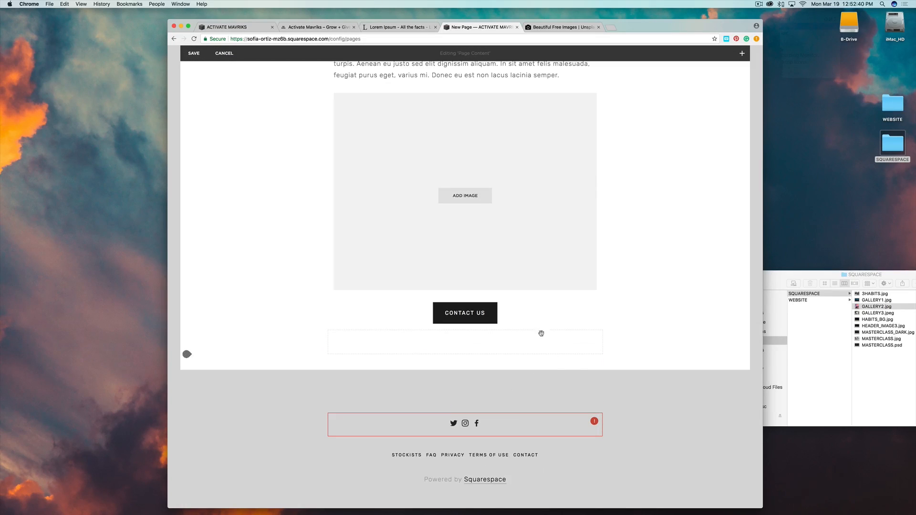
left_click(194, 53)
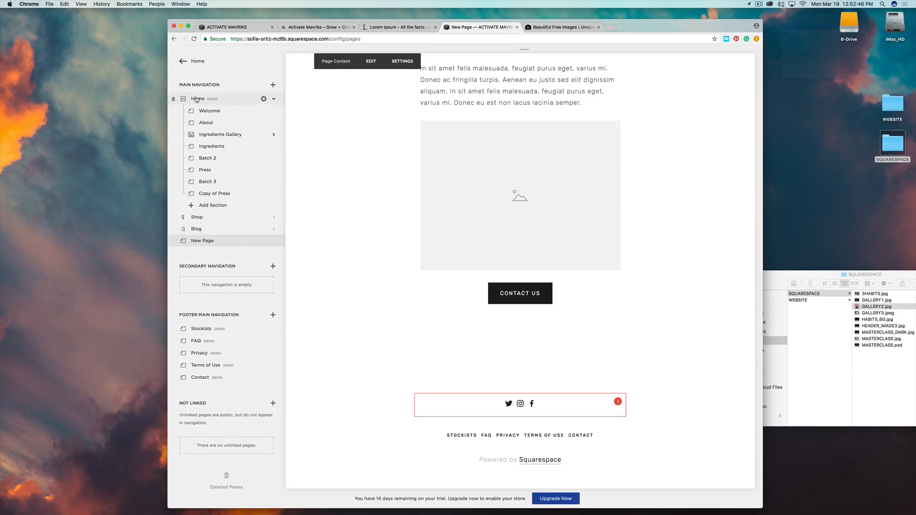
Scroll through the Home page preview, then open the Shop's MASTERCLASS product list.
left_click(198, 99)
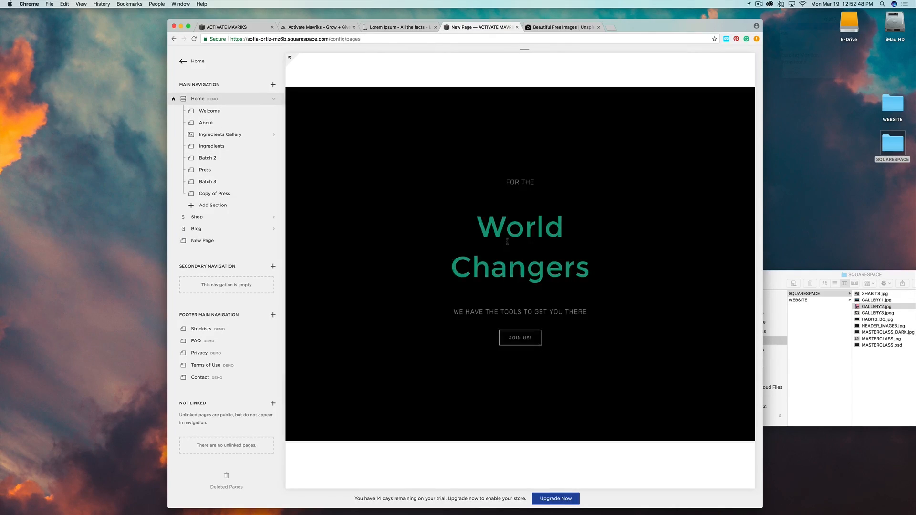
scroll(643, 328, "down", 15)
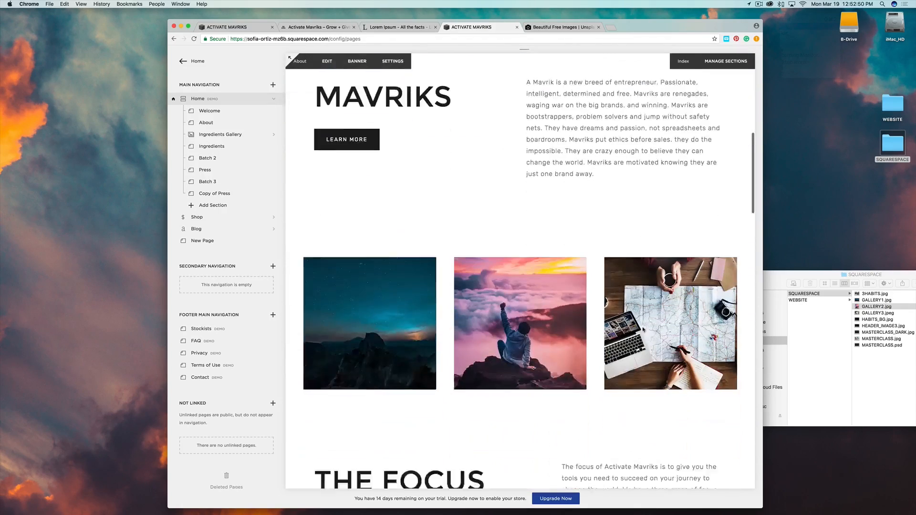
scroll(643, 329, "down", 15)
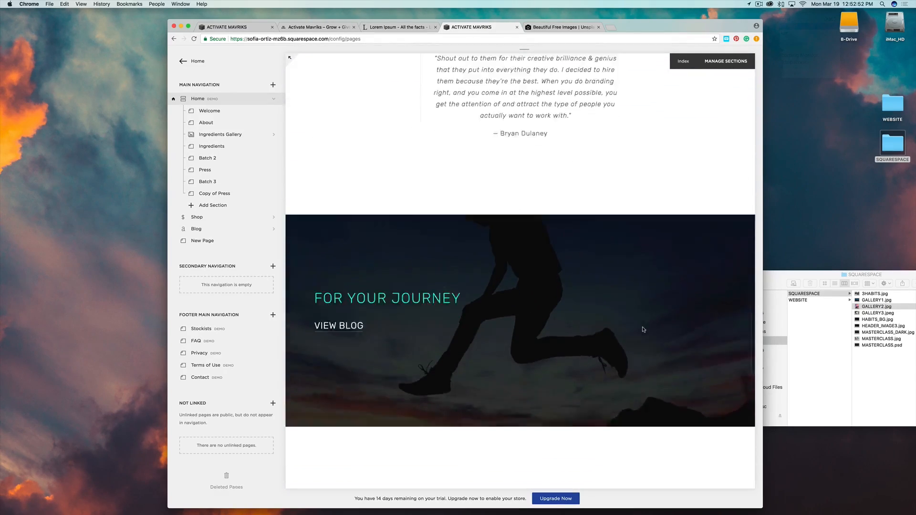
scroll(643, 329, "down", 5)
scroll(643, 329, "up", 10)
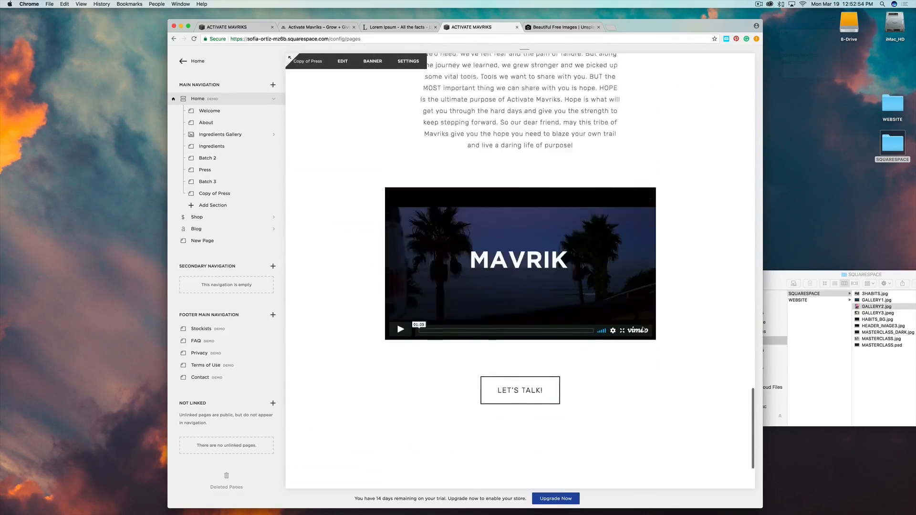
scroll(643, 329, "up", 15)
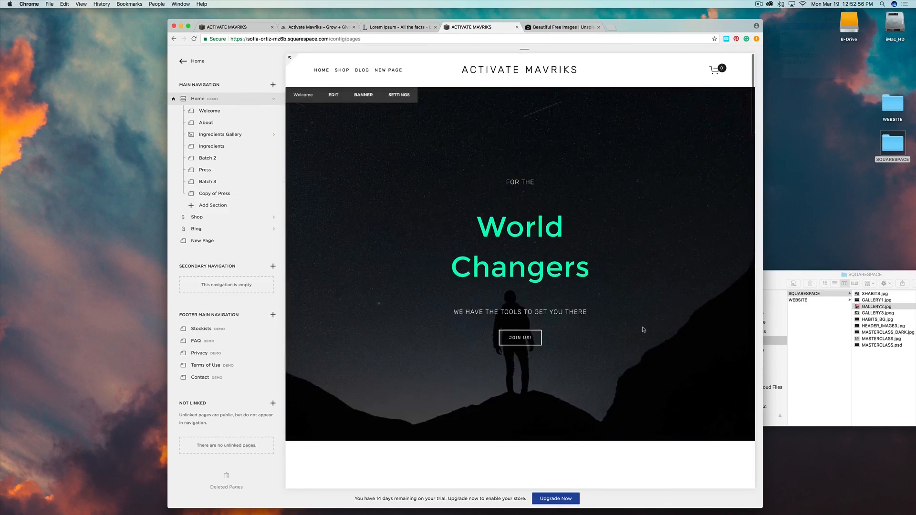
left_click(211, 218)
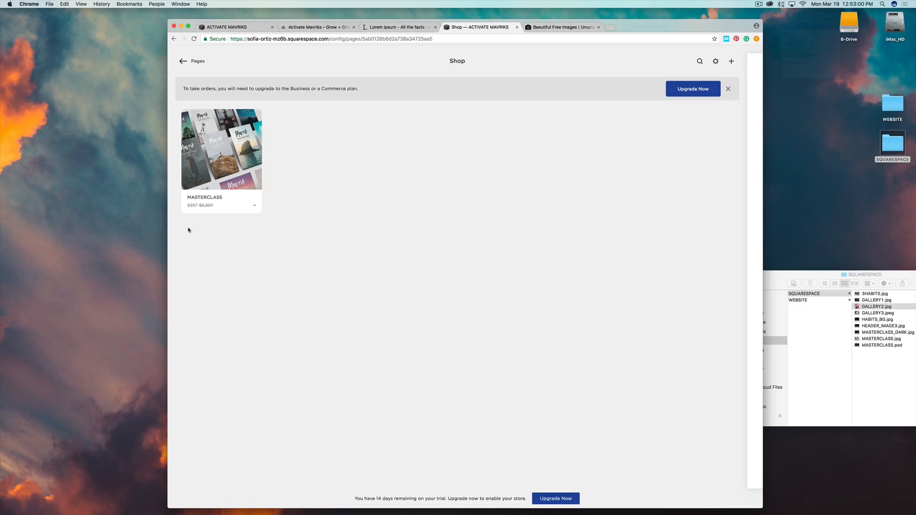
Return to the Pages list and preview the Home page with its 'For the World Changers' banner.
left_click(183, 61)
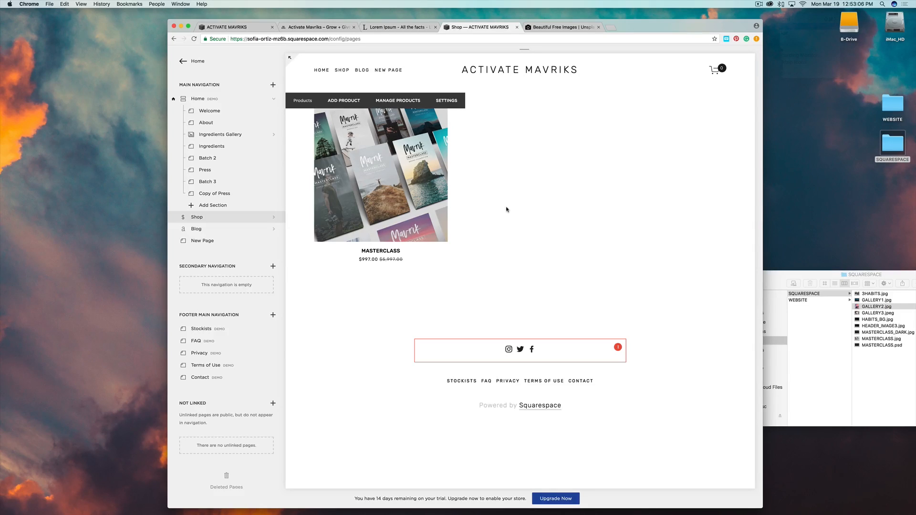
left_click(198, 99)
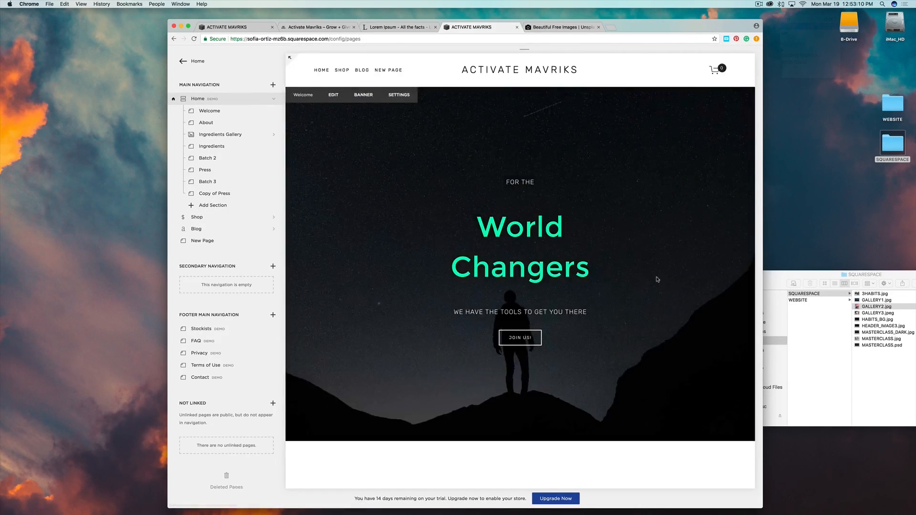
scroll(657, 279, "down", 8)
scroll(658, 279, "up", 8)
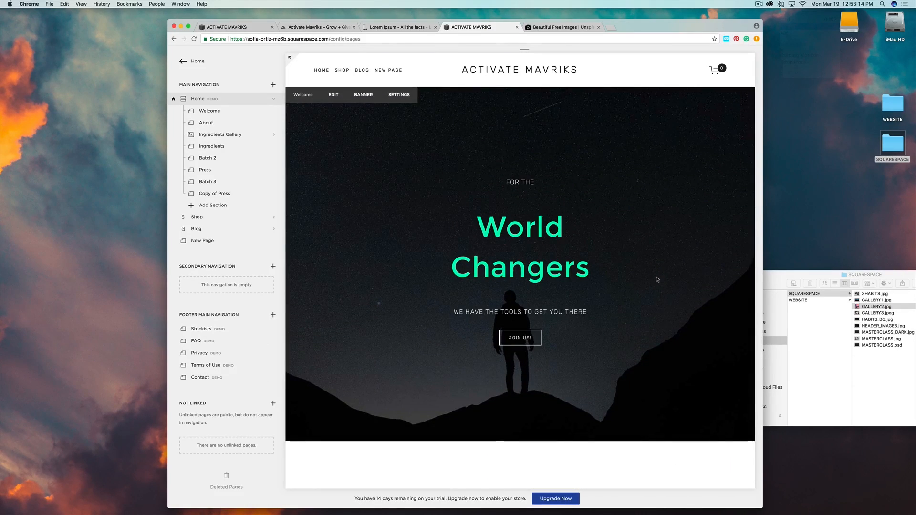
scroll(606, 319, "down", 7)
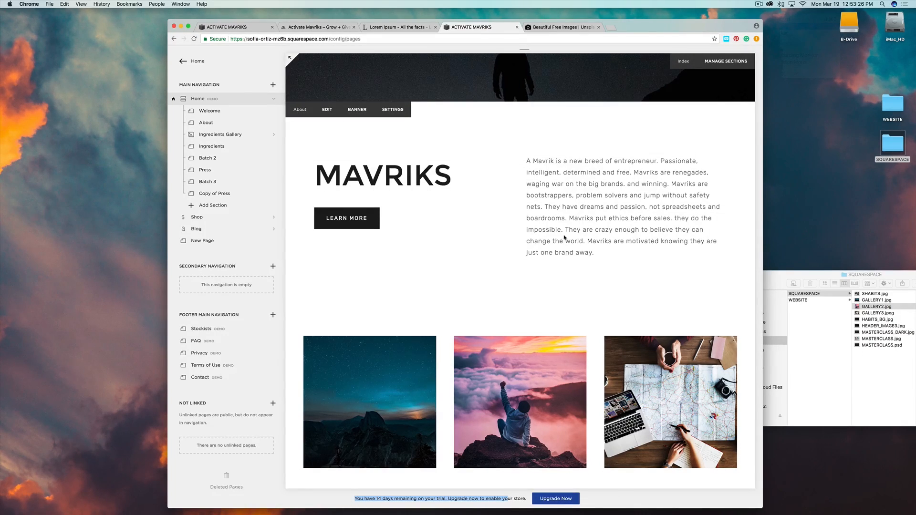
scroll(564, 237, "up", 10)
scroll(565, 236, "down", 10)
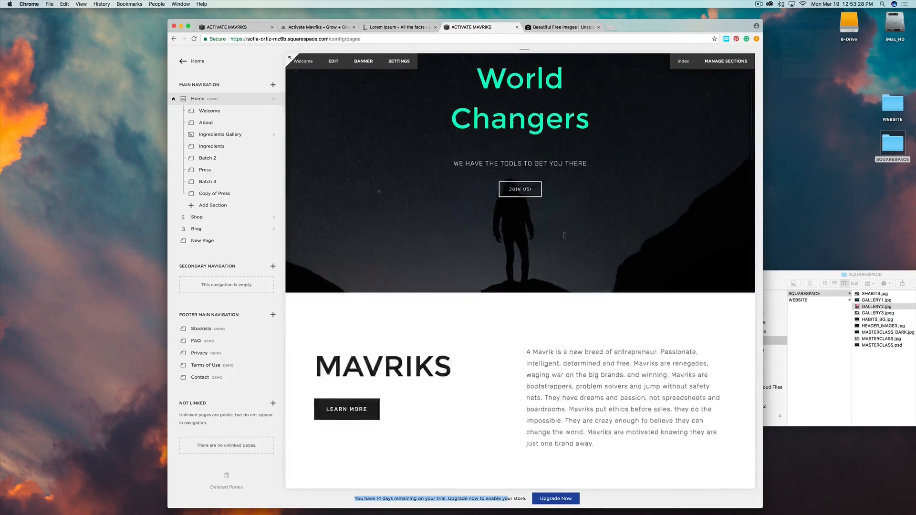
scroll(564, 237, "down", 10)
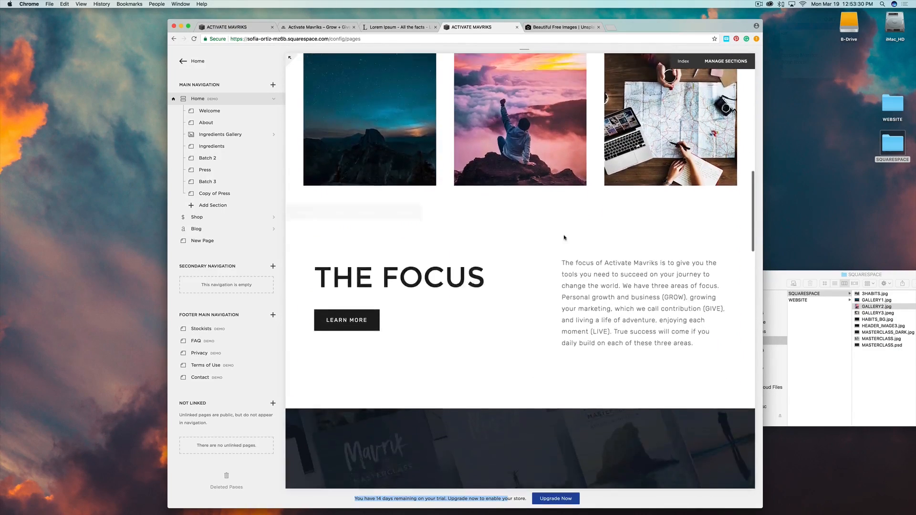
scroll(564, 238, "down", 8)
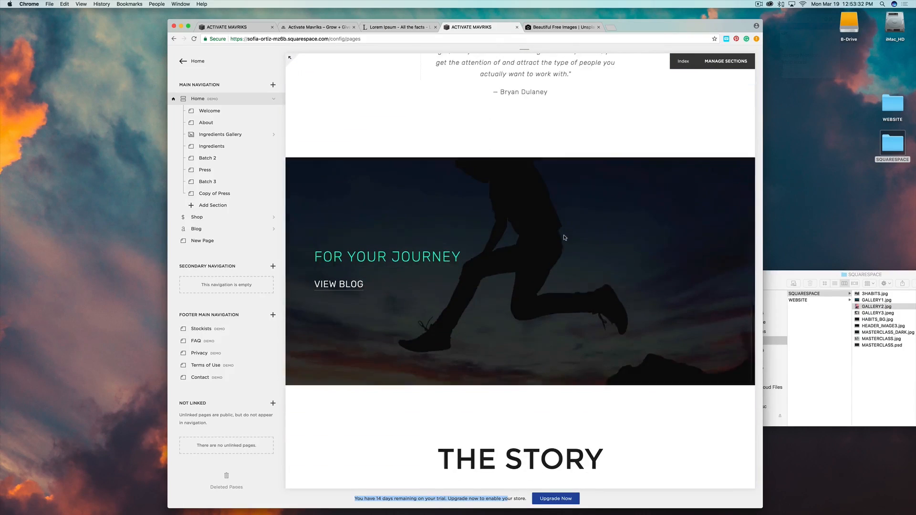
scroll(480, 298, "up", 20)
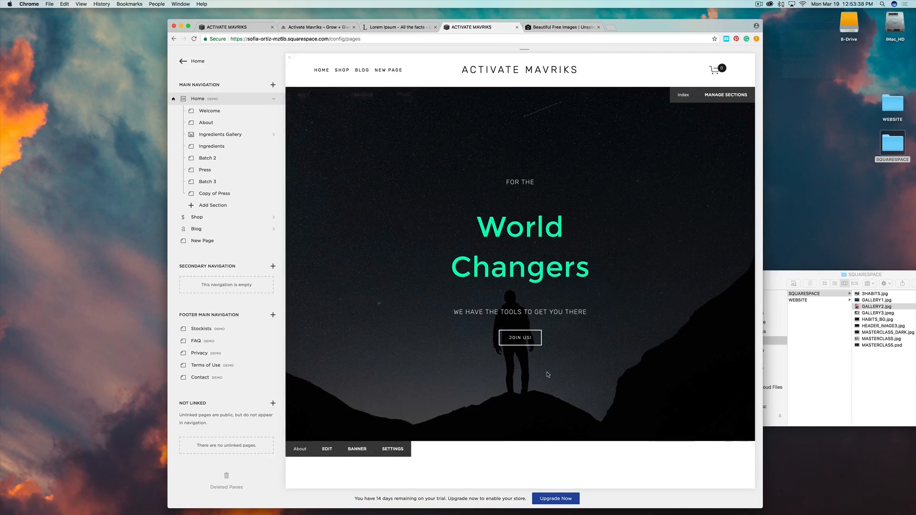
scroll(555, 367, "down", 1)
scroll(556, 367, "down", 15)
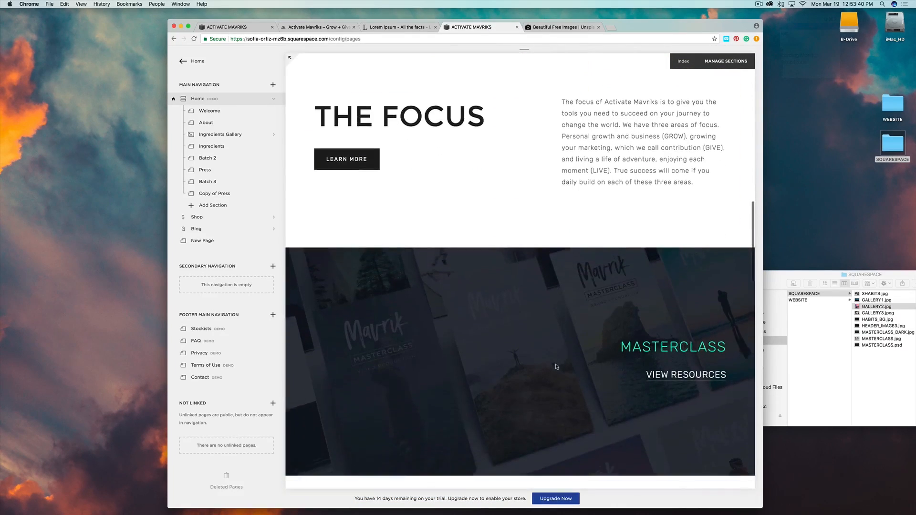
mouse_move(538, 378)
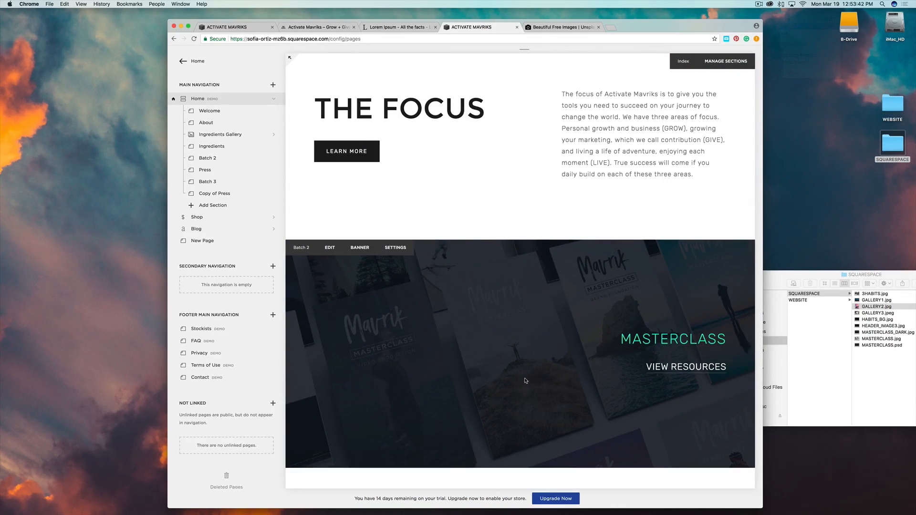